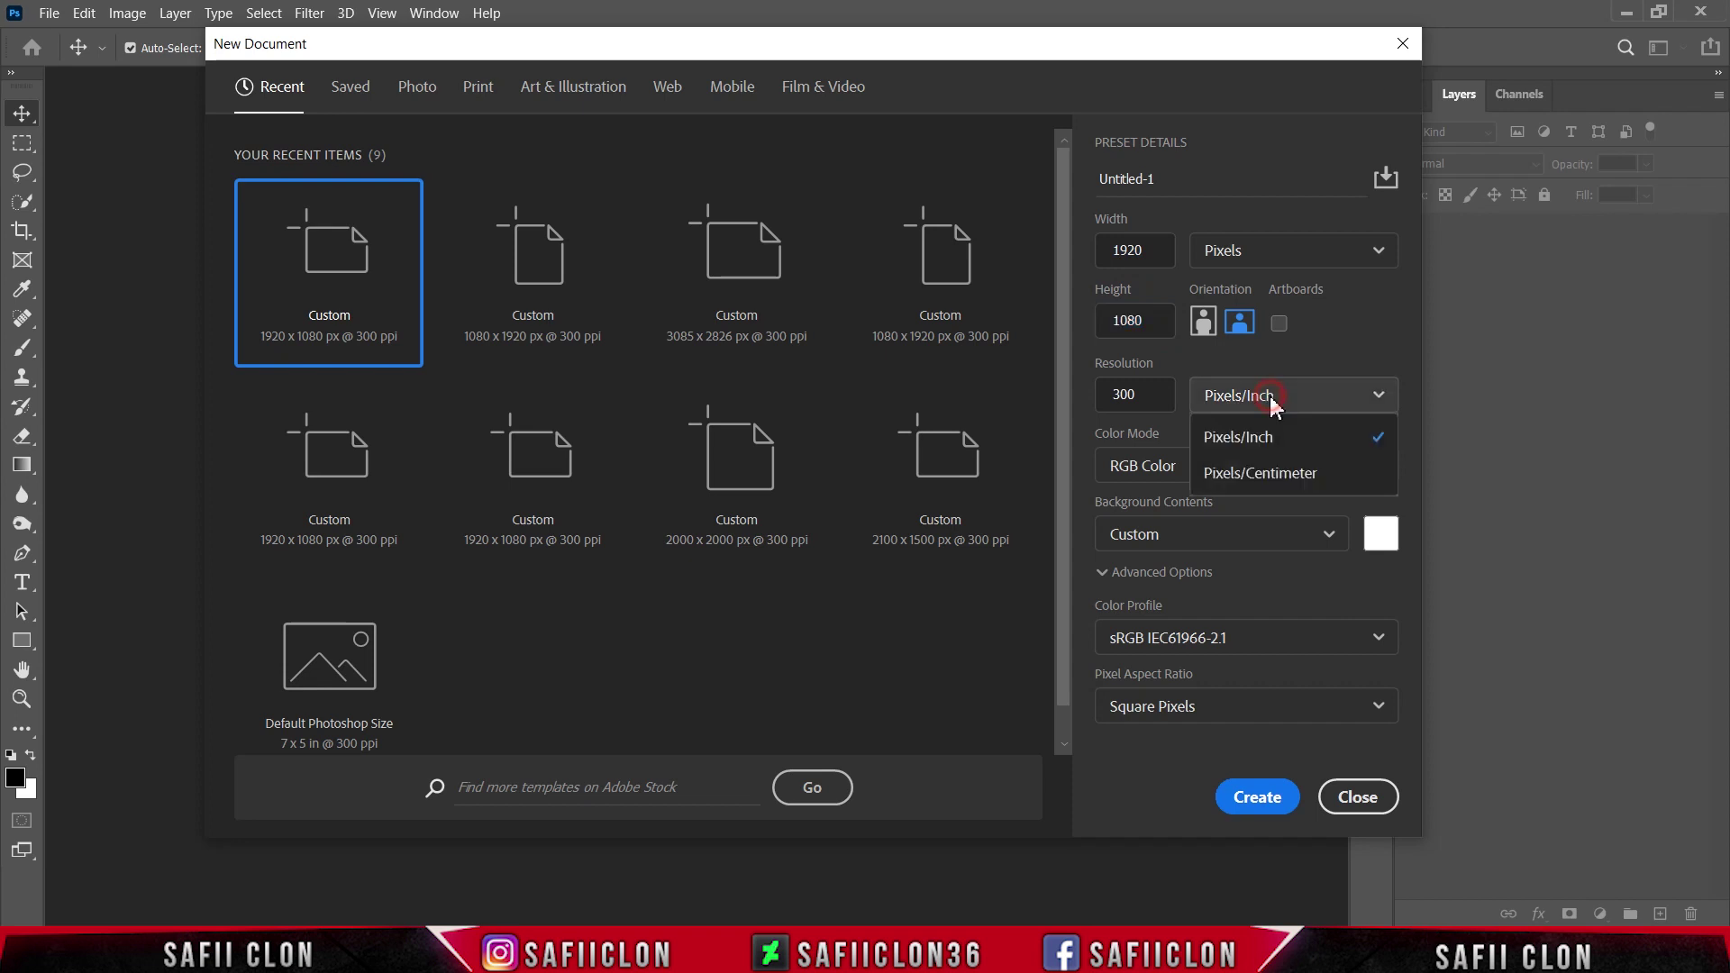
# Create a new 1920 x 1080 px document at a resolution of 300 pixels/inch
pyautogui.click(1263, 436)
pyautogui.click(1160, 394)
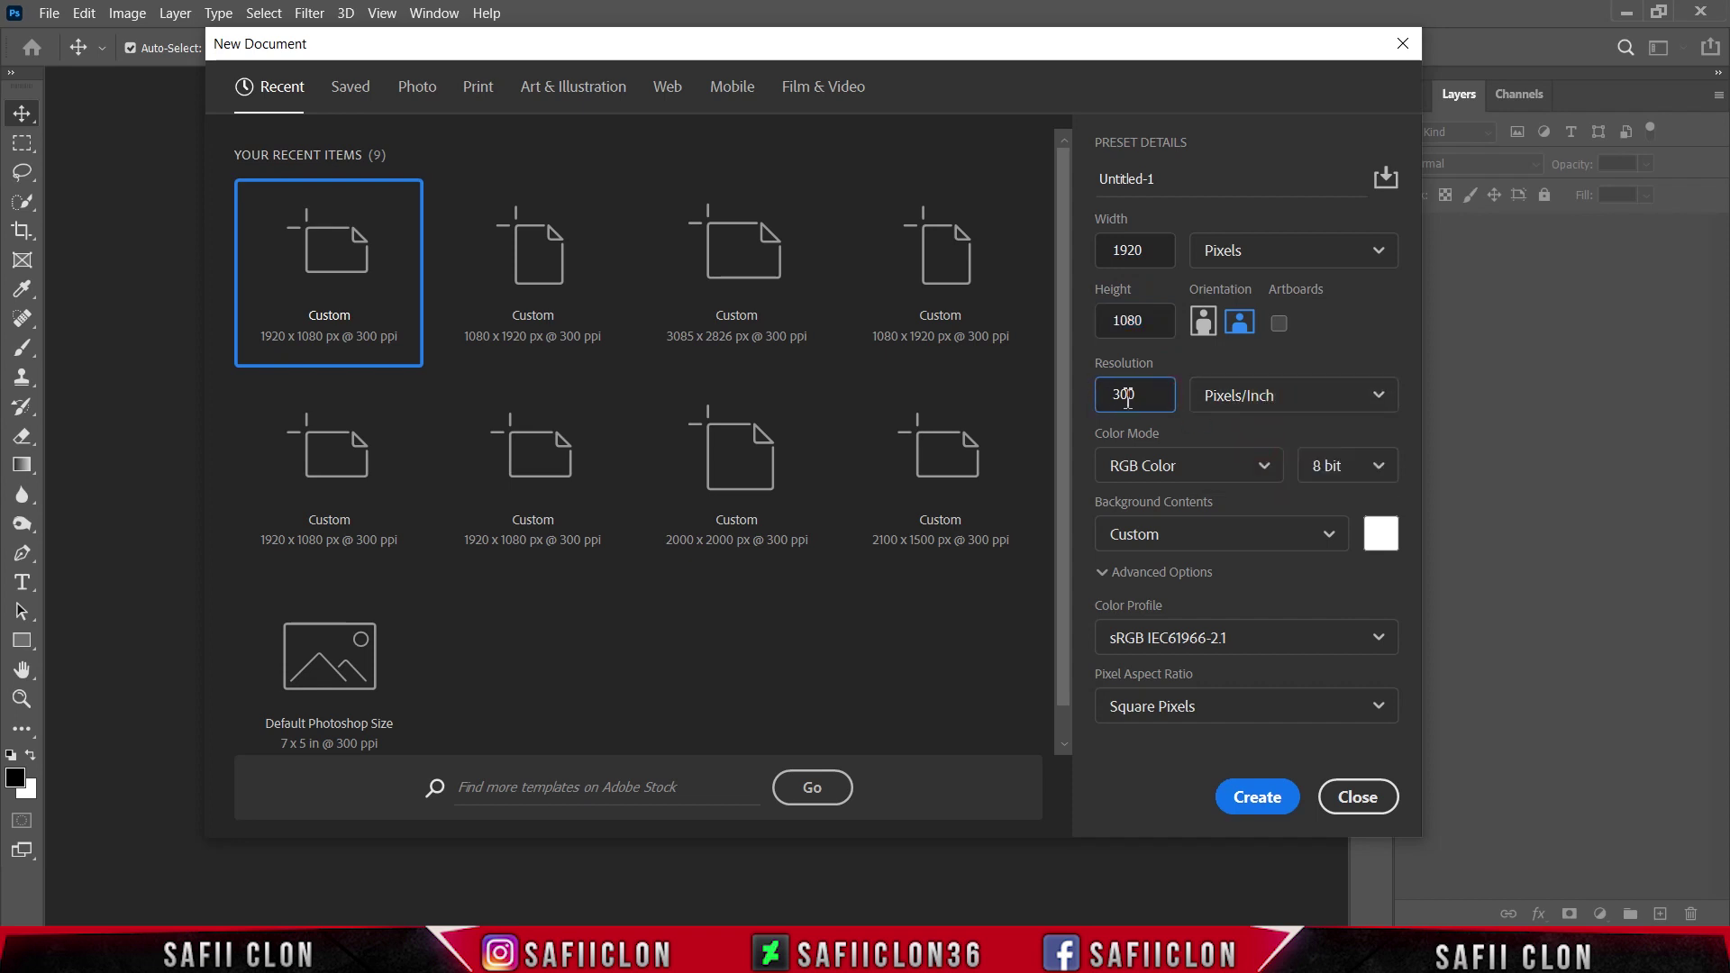
pyautogui.doubleClick(1127, 400)
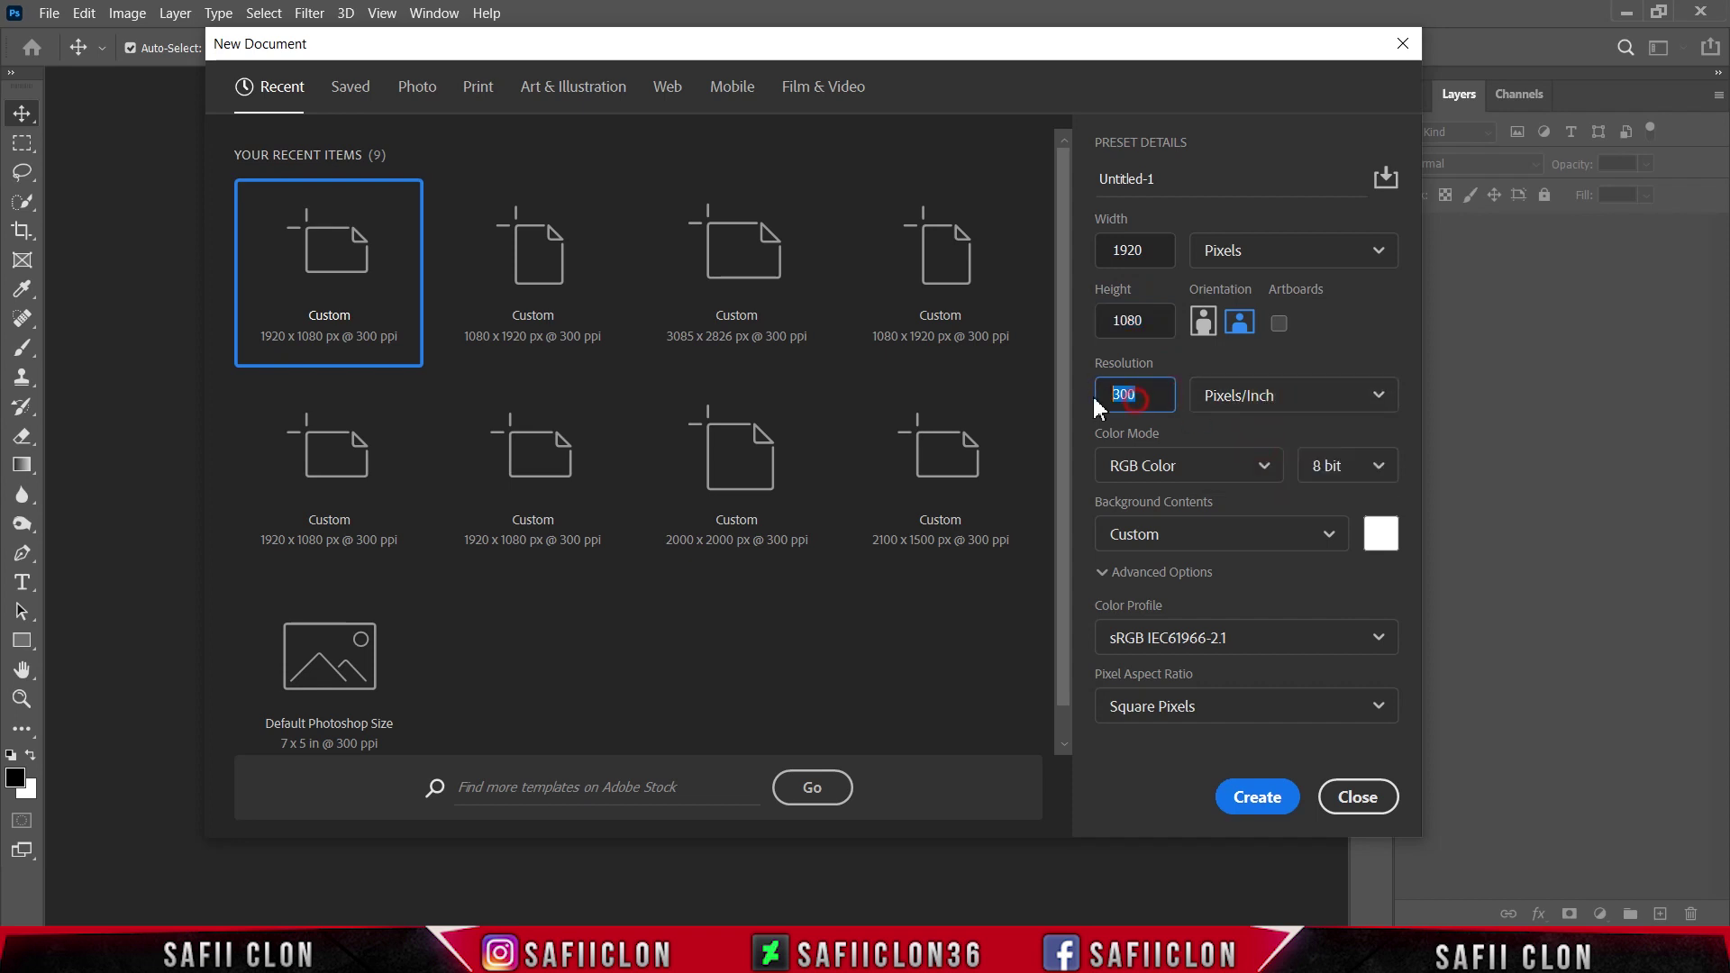
pyautogui.click(1263, 804)
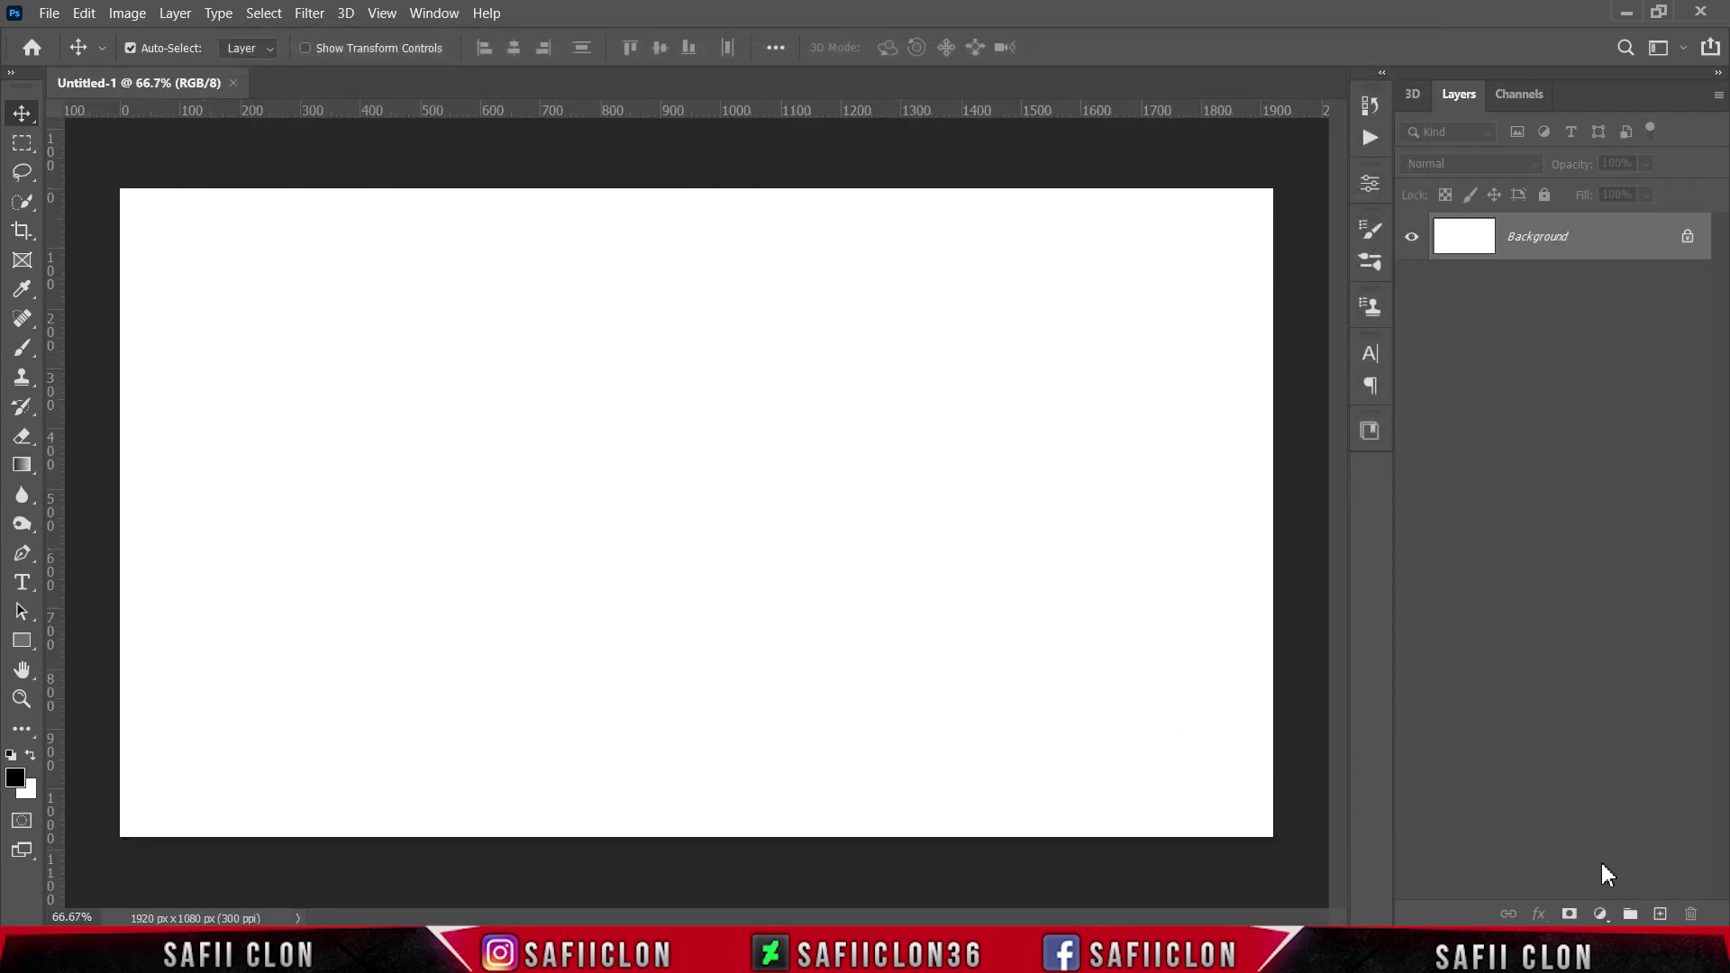
# Add a Solid Color fill layer in light gray e6e6e6 above the background
pyautogui.click(1601, 914)
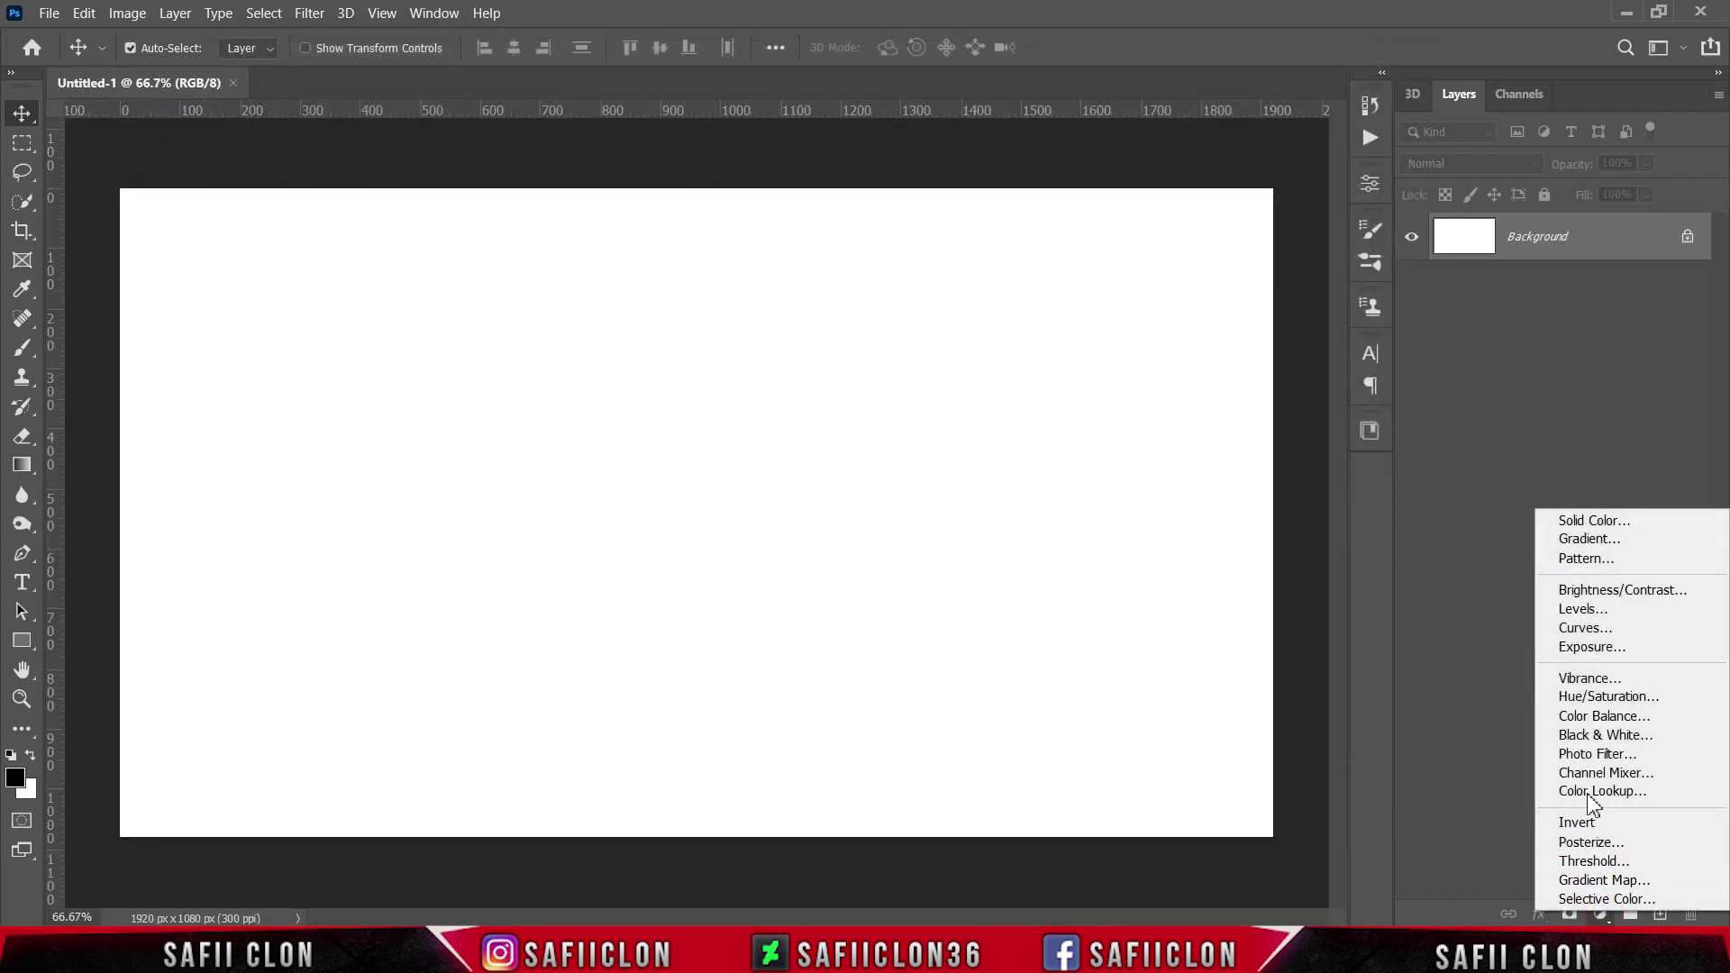
pyautogui.click(1610, 530)
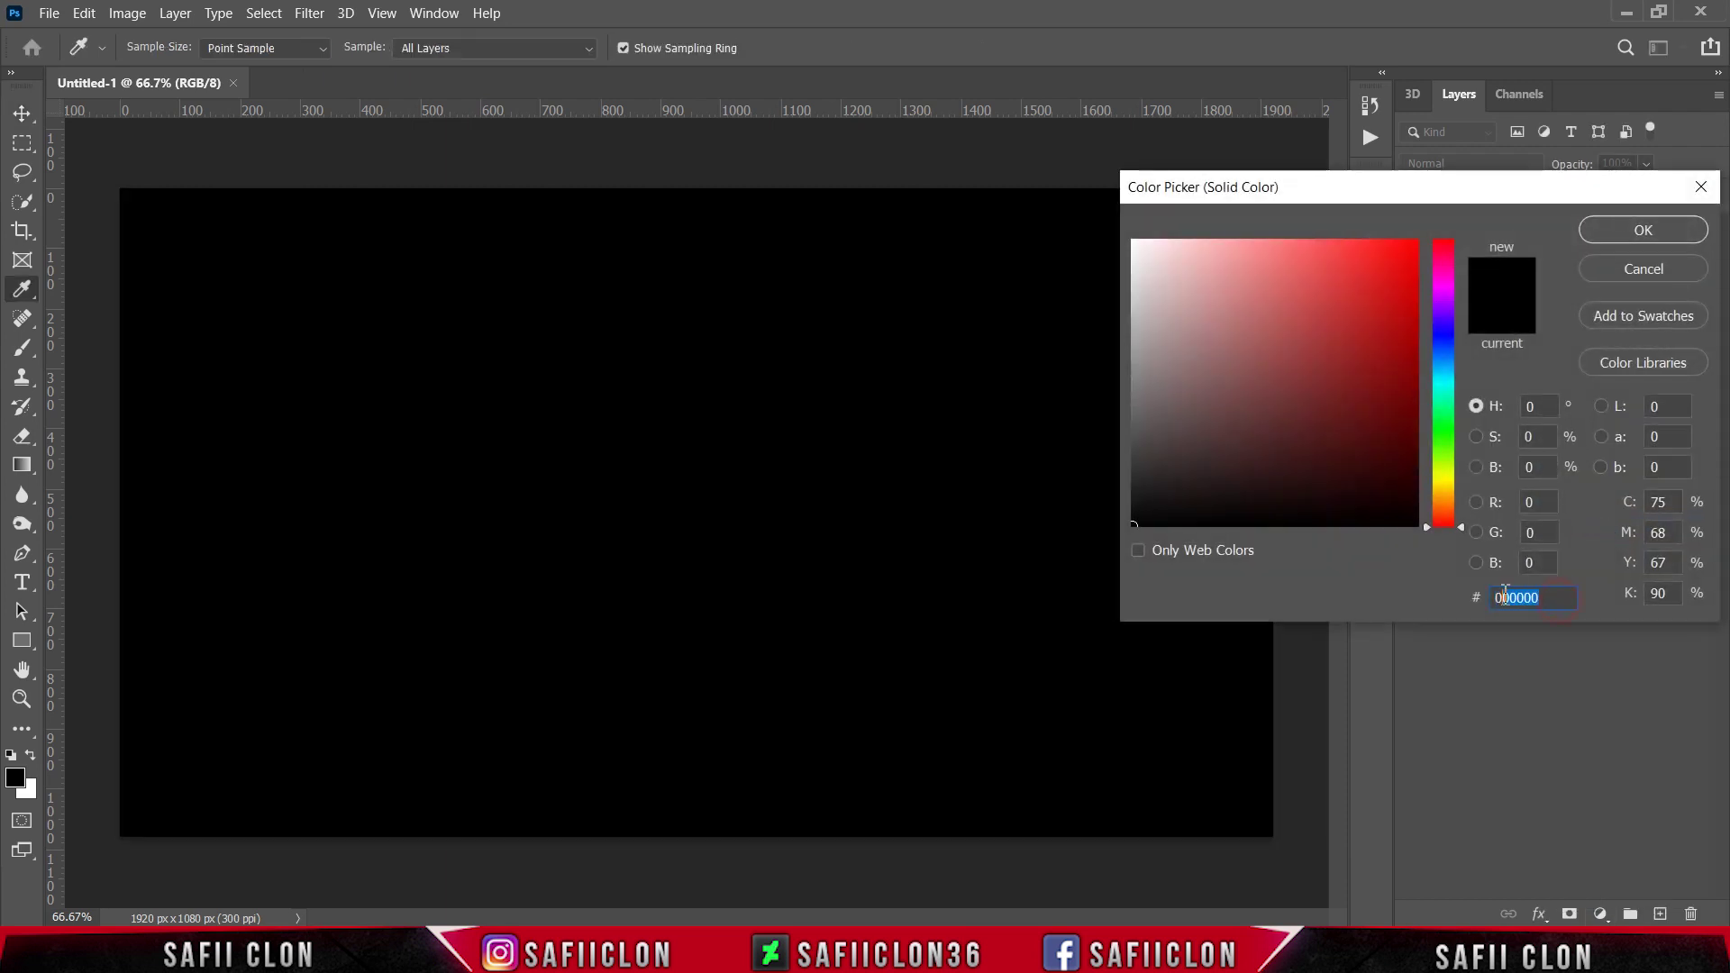
pyautogui.write('e6e6e6')
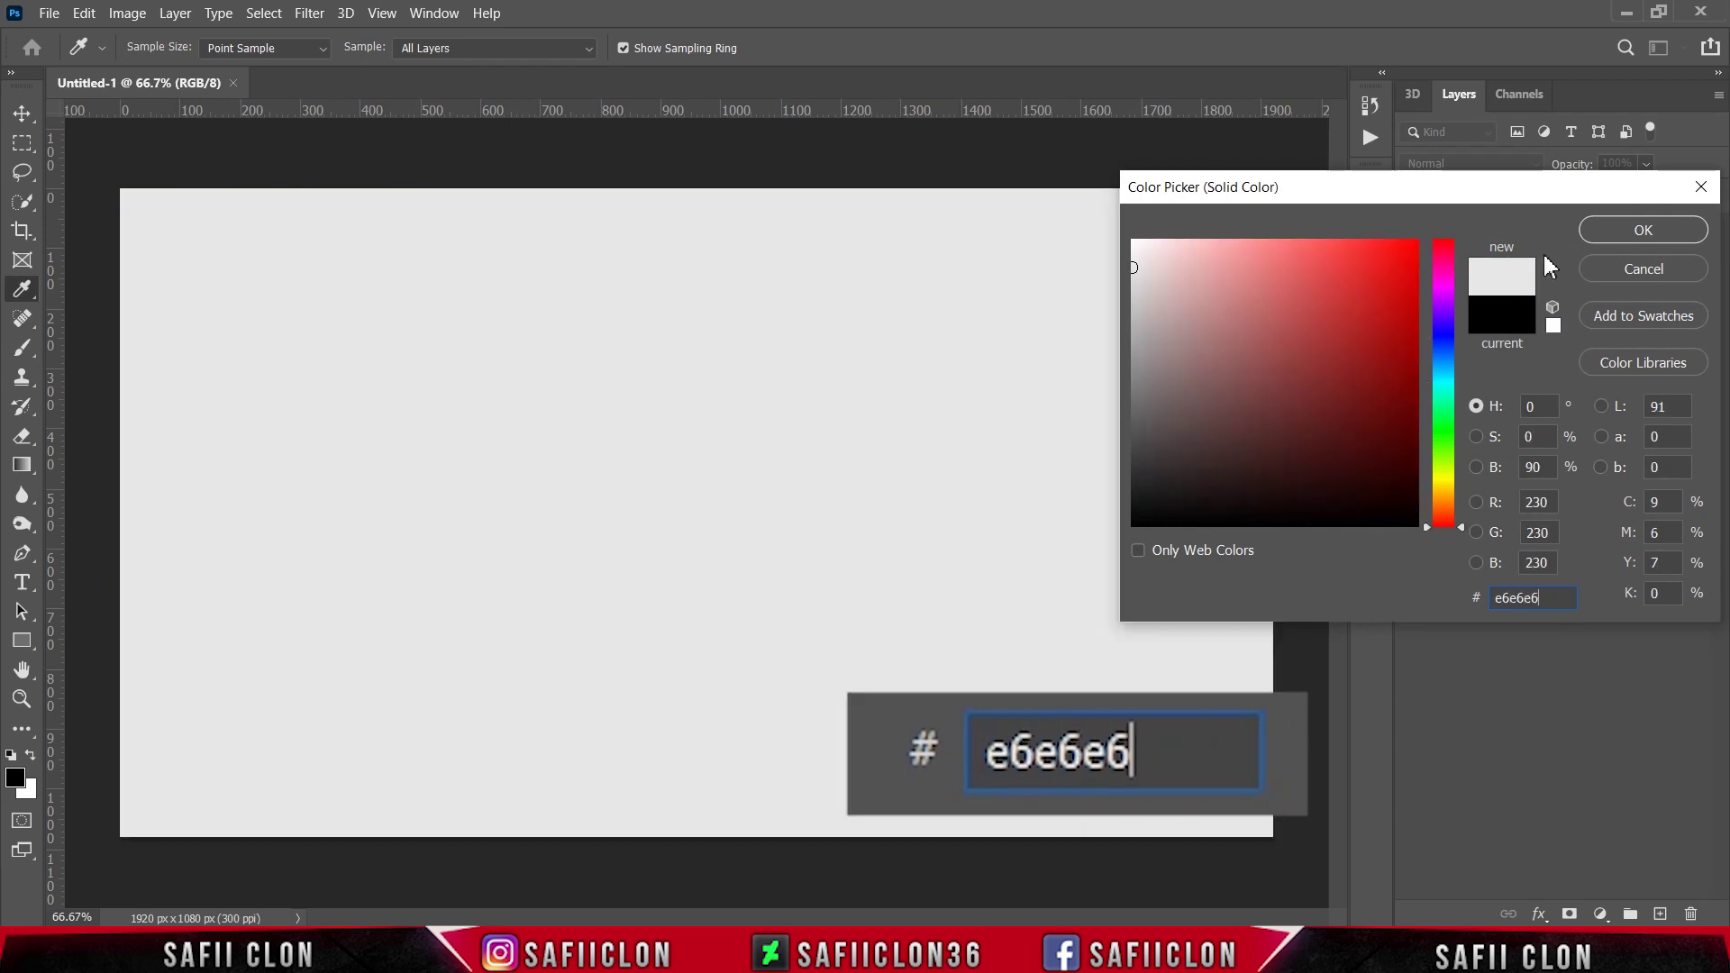
pyautogui.click(1643, 231)
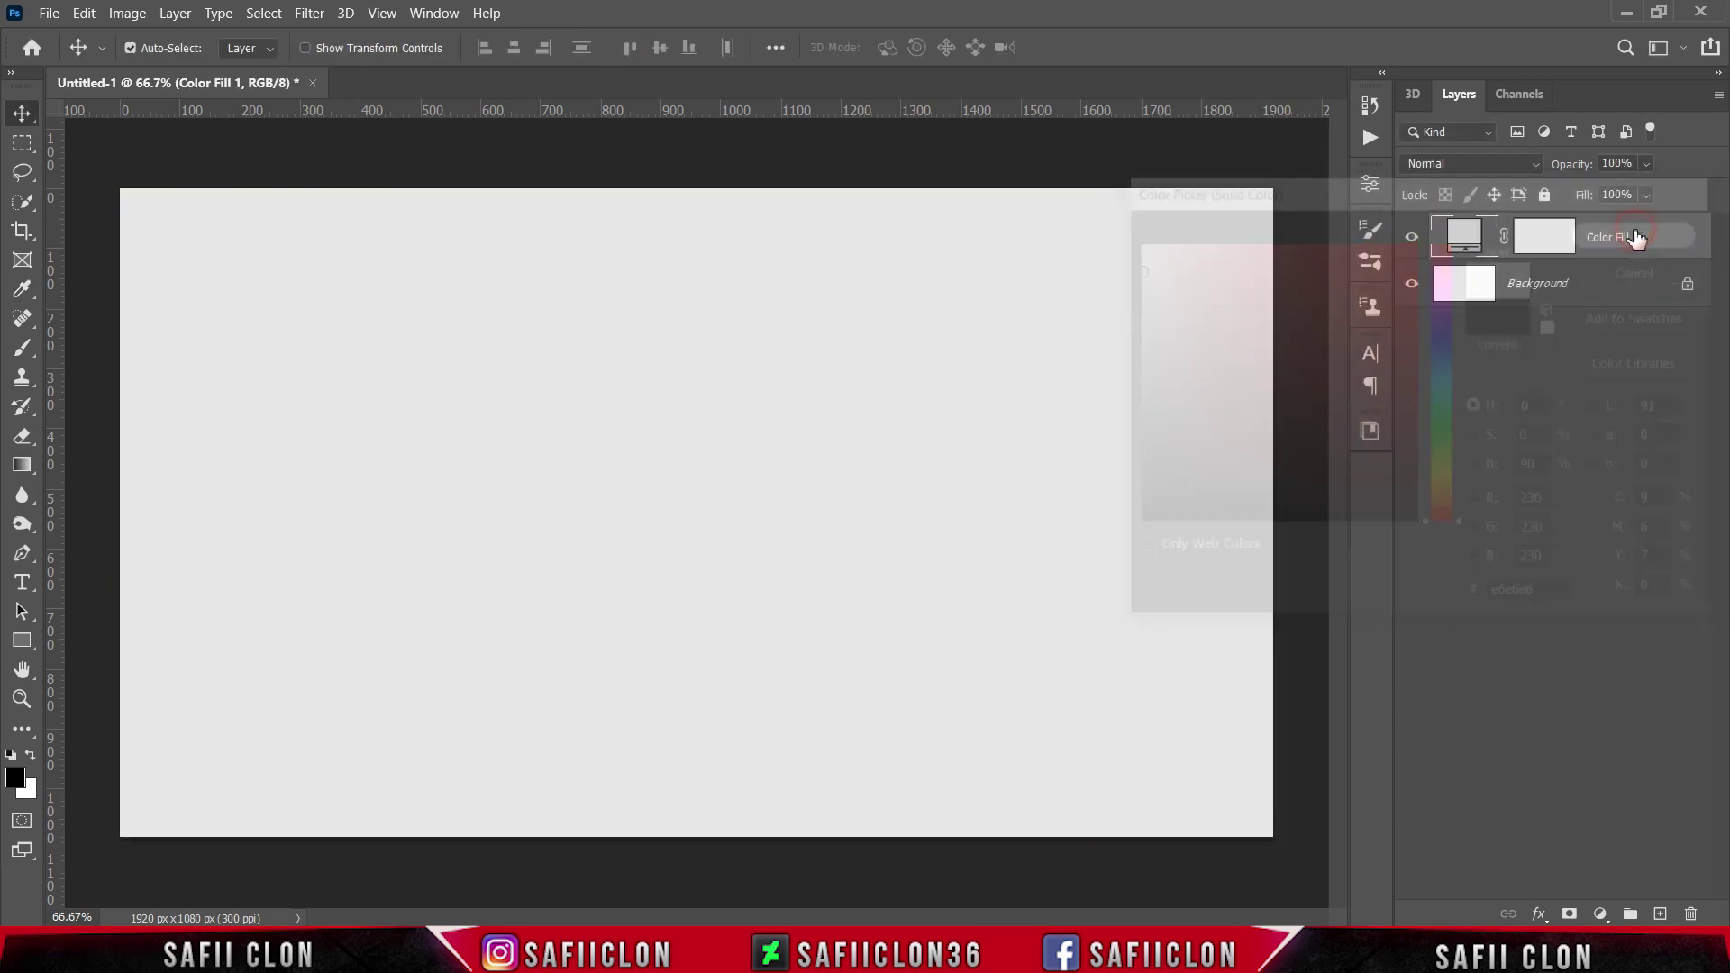
# Toggle the color fill layer's visibility to compare the canvas with and without it
pyautogui.click(1413, 237)
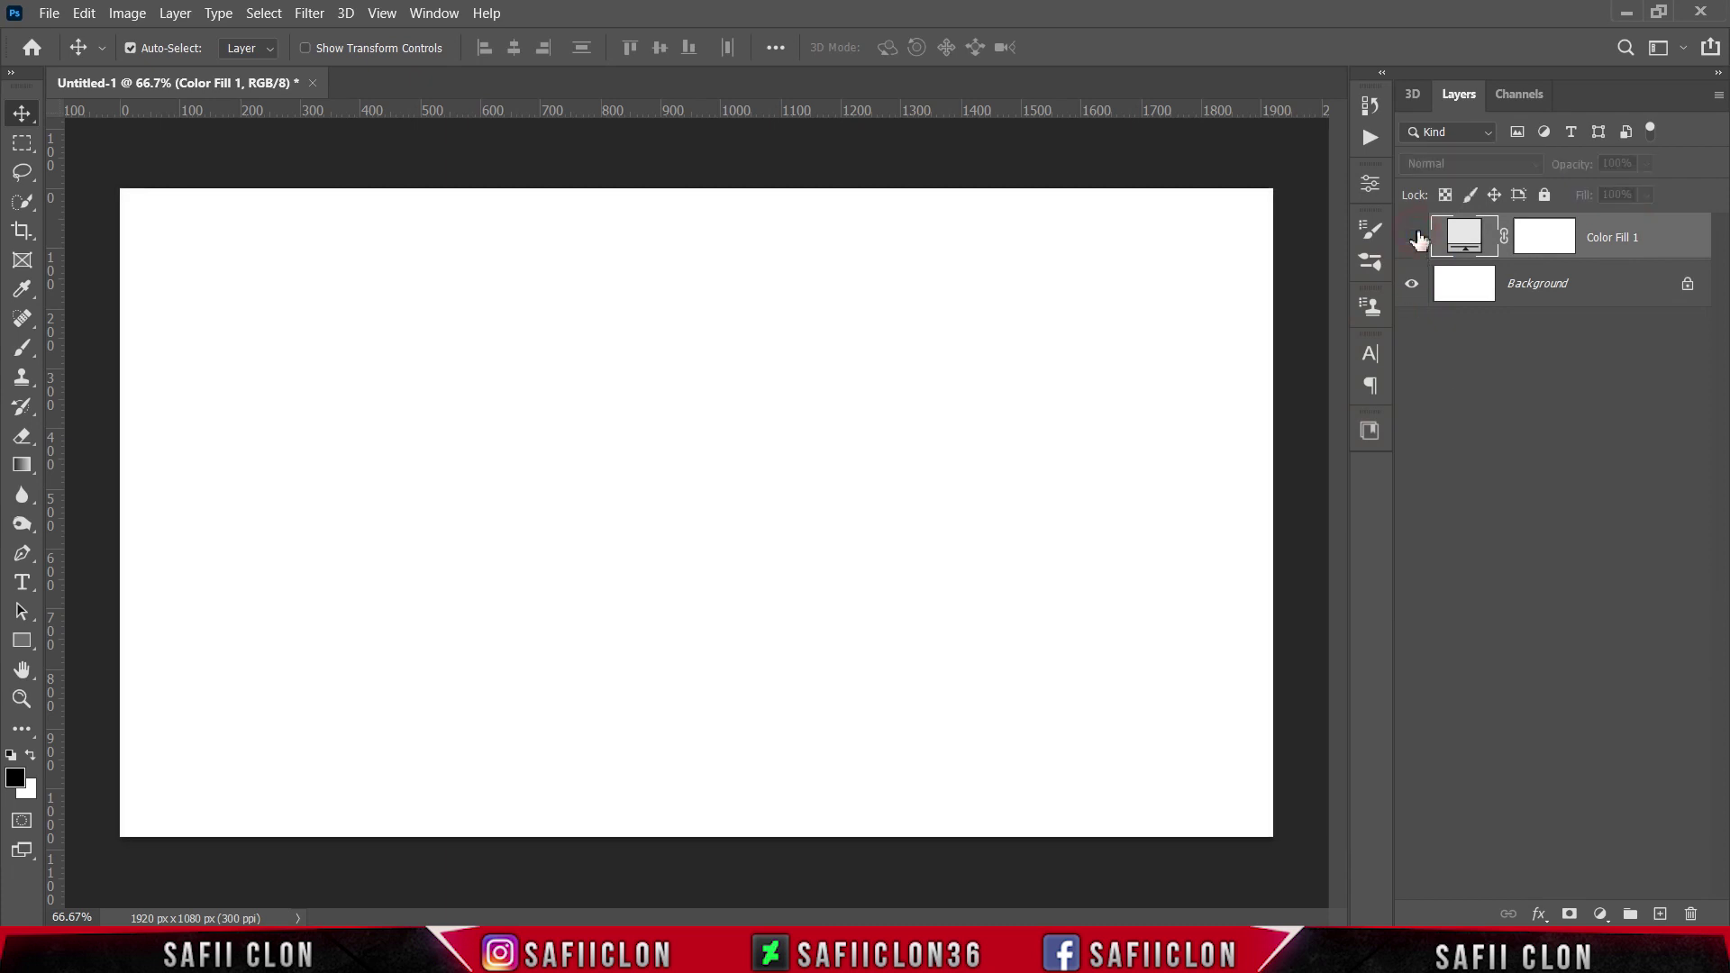
pyautogui.click(1413, 237)
pyautogui.click(1415, 238)
pyautogui.click(1415, 238)
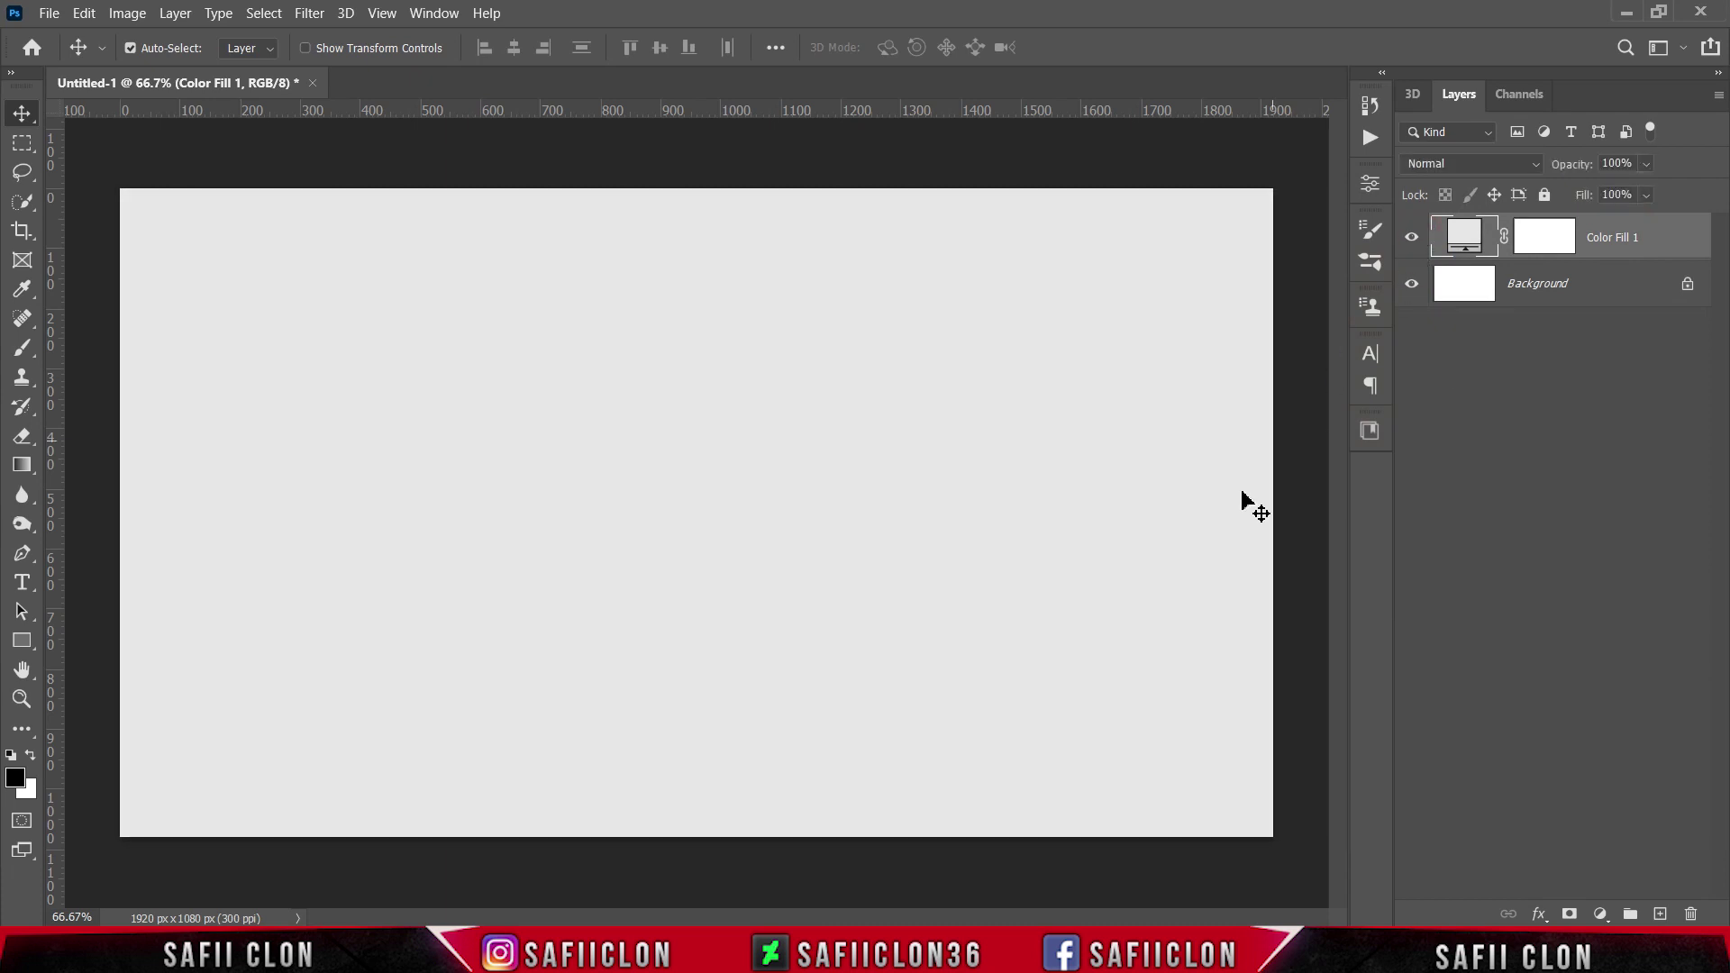
# Set the Horizontal Type tool to the Akira Expanded font, Super Bold style and black text color 000000
pyautogui.click(21, 583)
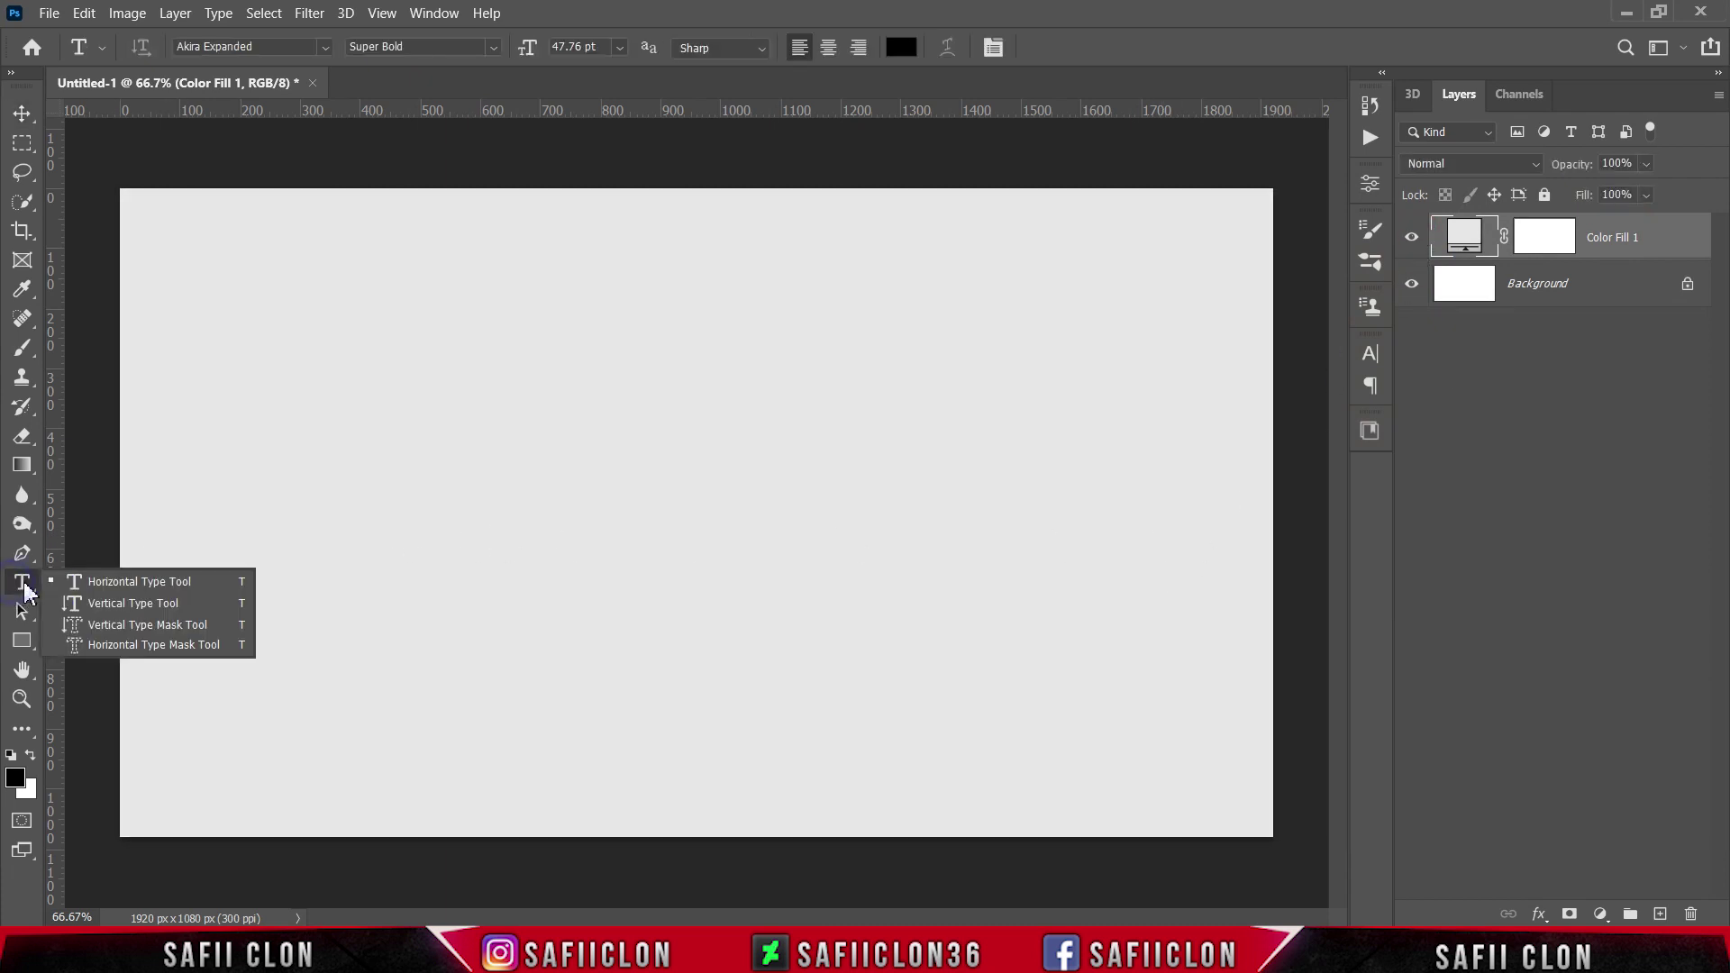
pyautogui.click(165, 585)
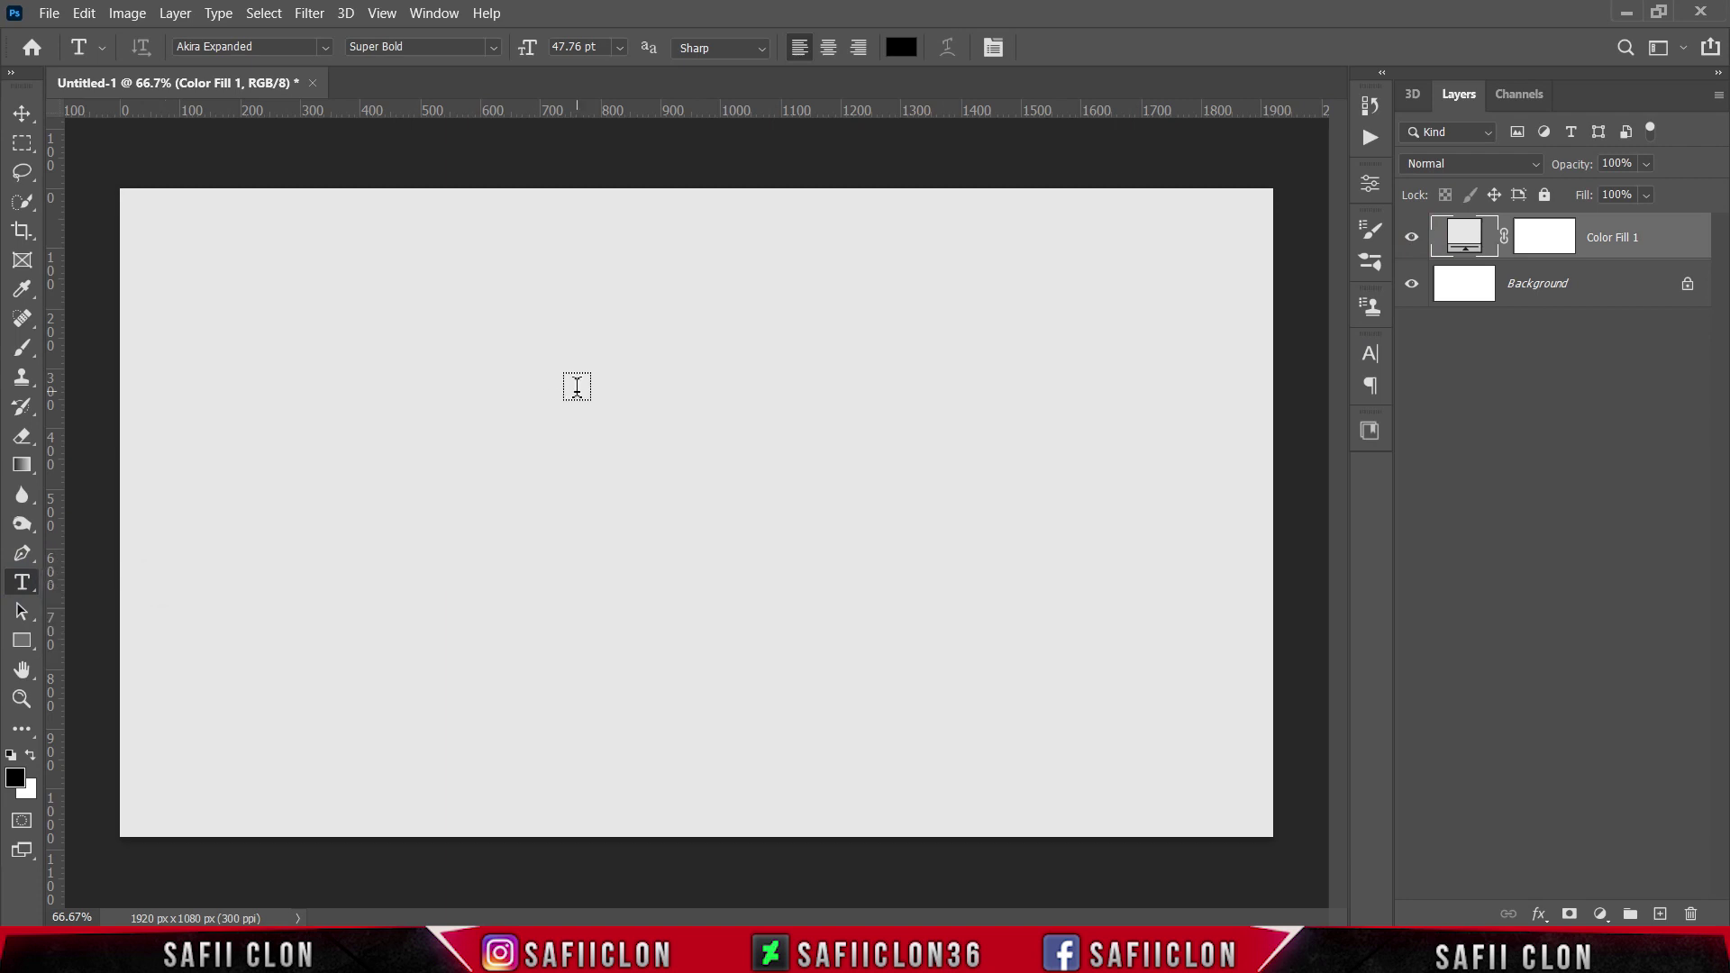
pyautogui.click(325, 48)
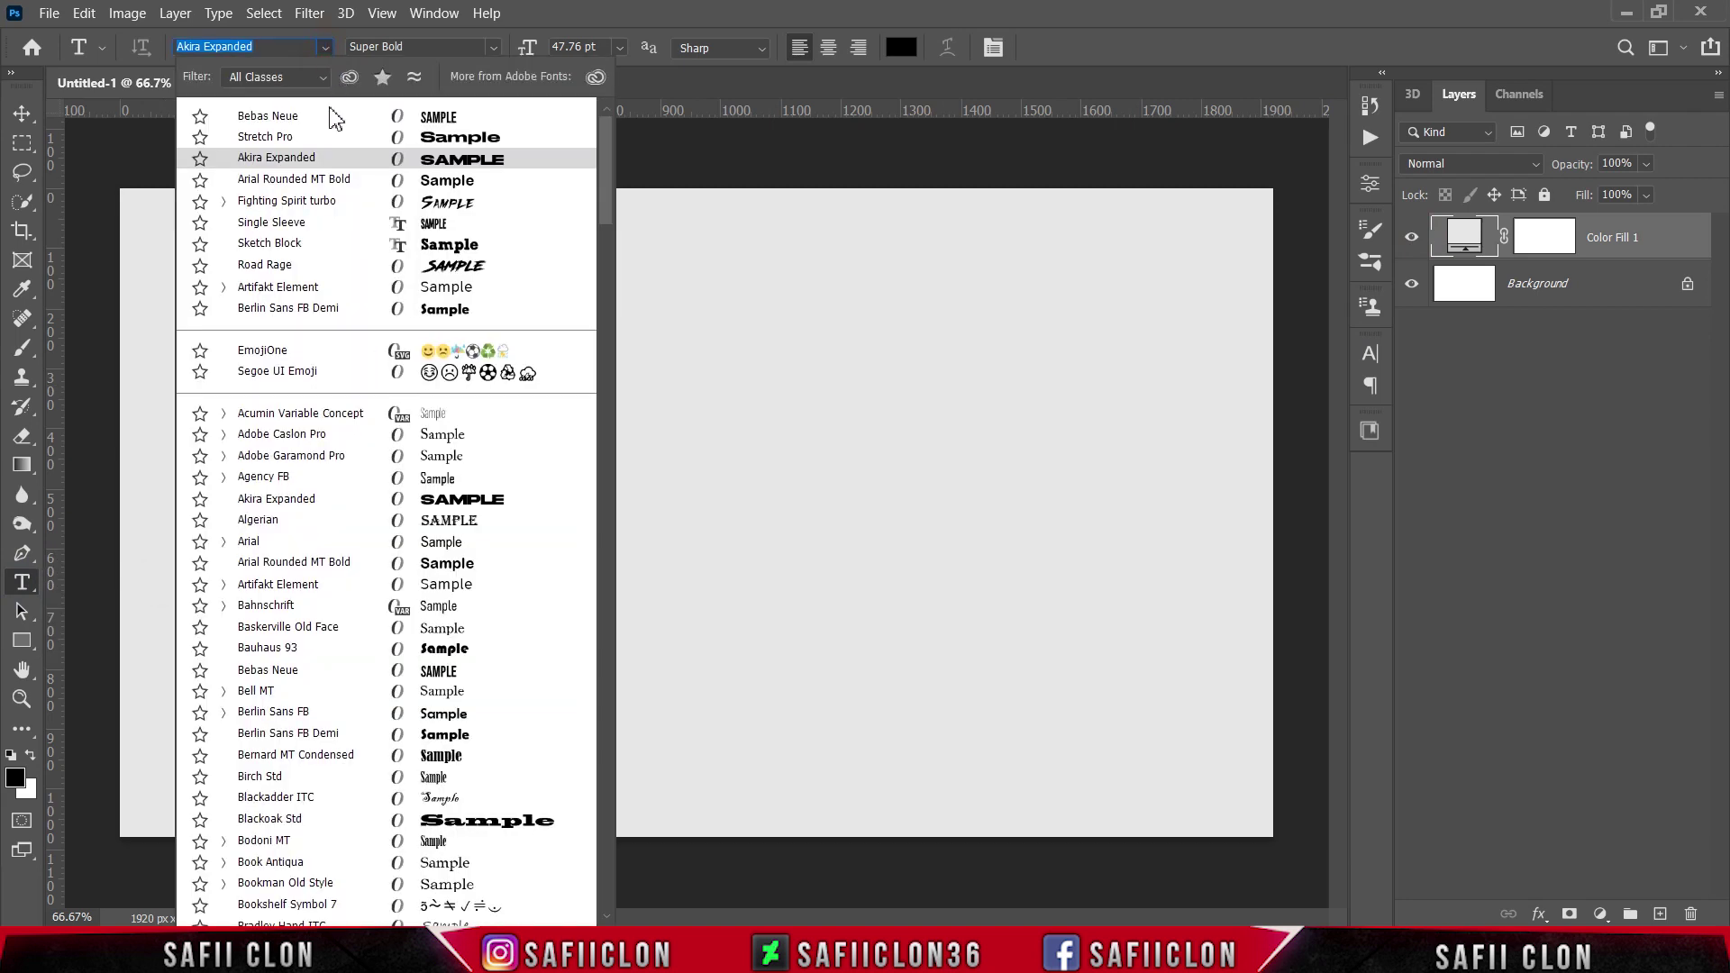
pyautogui.click(311, 160)
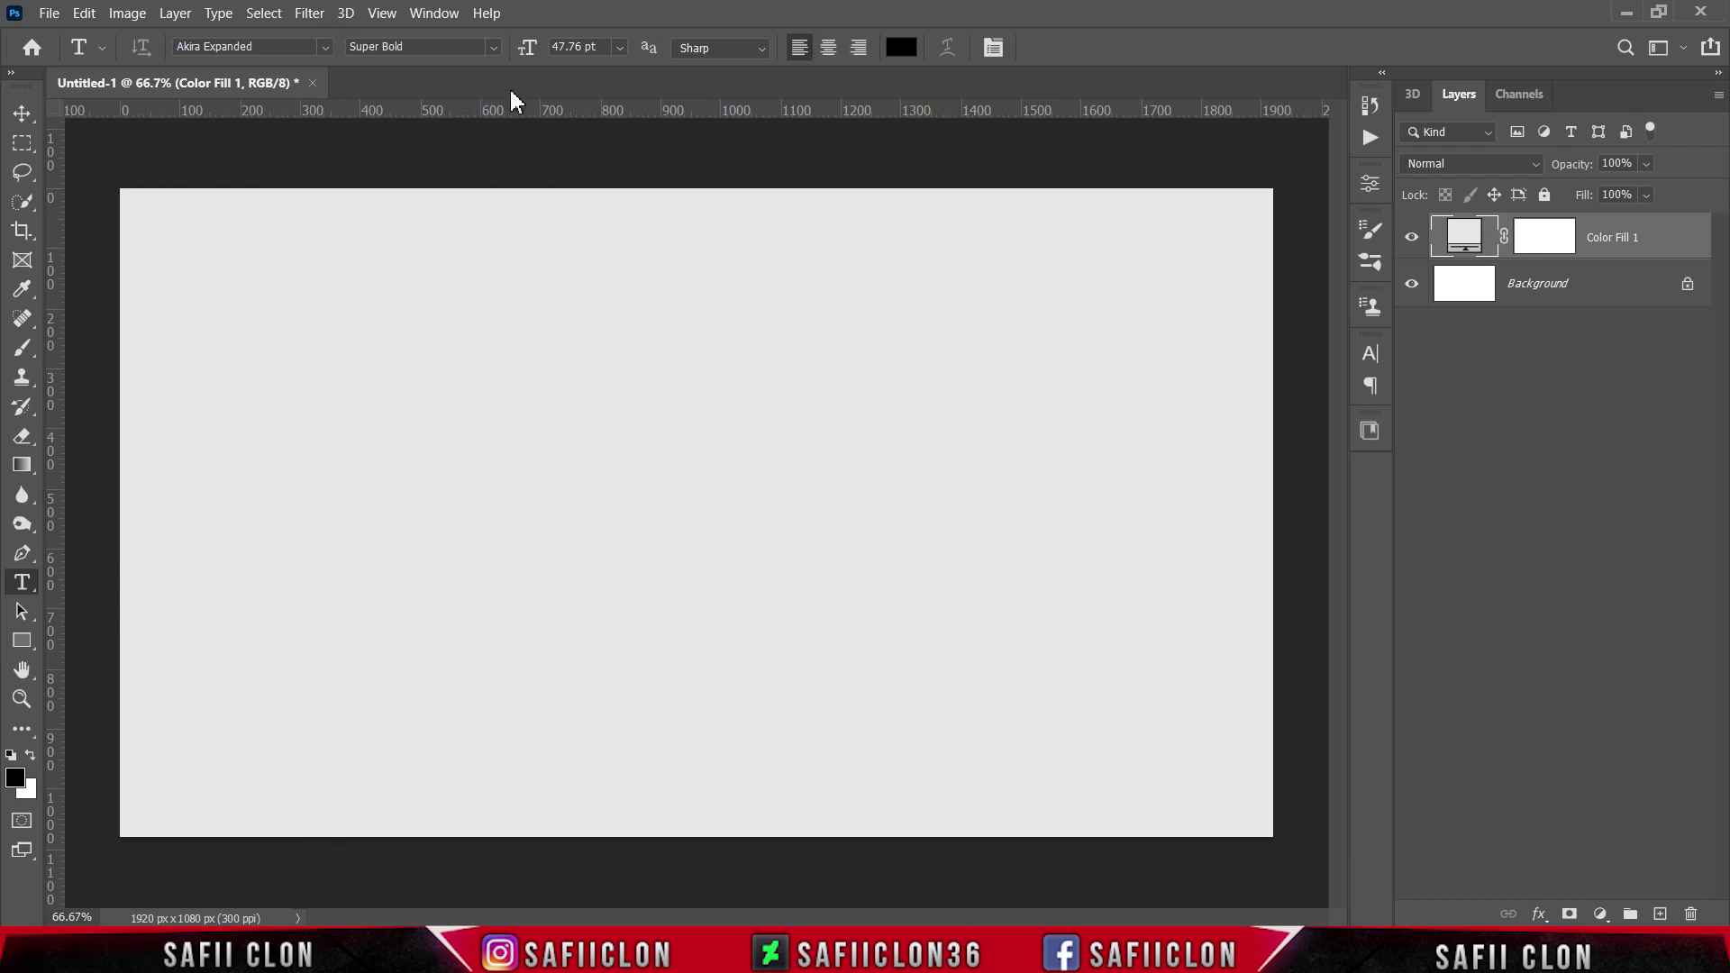
pyautogui.click(494, 48)
pyautogui.click(466, 72)
pyautogui.click(902, 48)
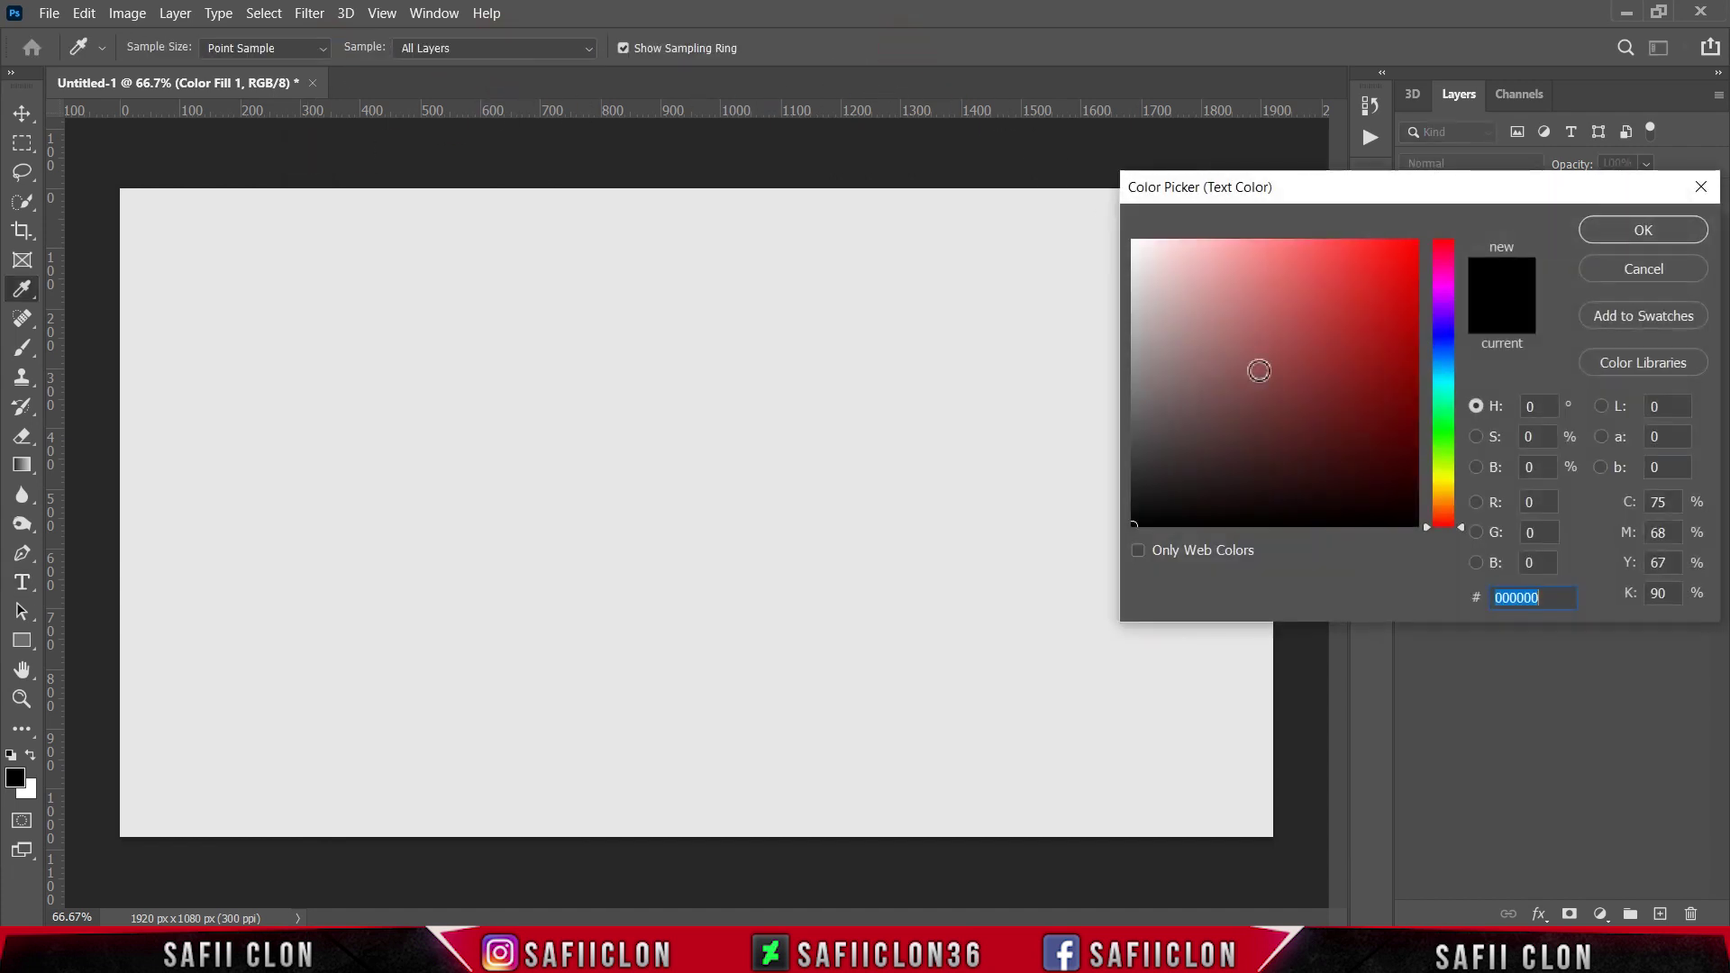
pyautogui.moveTo(1237, 369); pyautogui.dragTo(1109, 556)
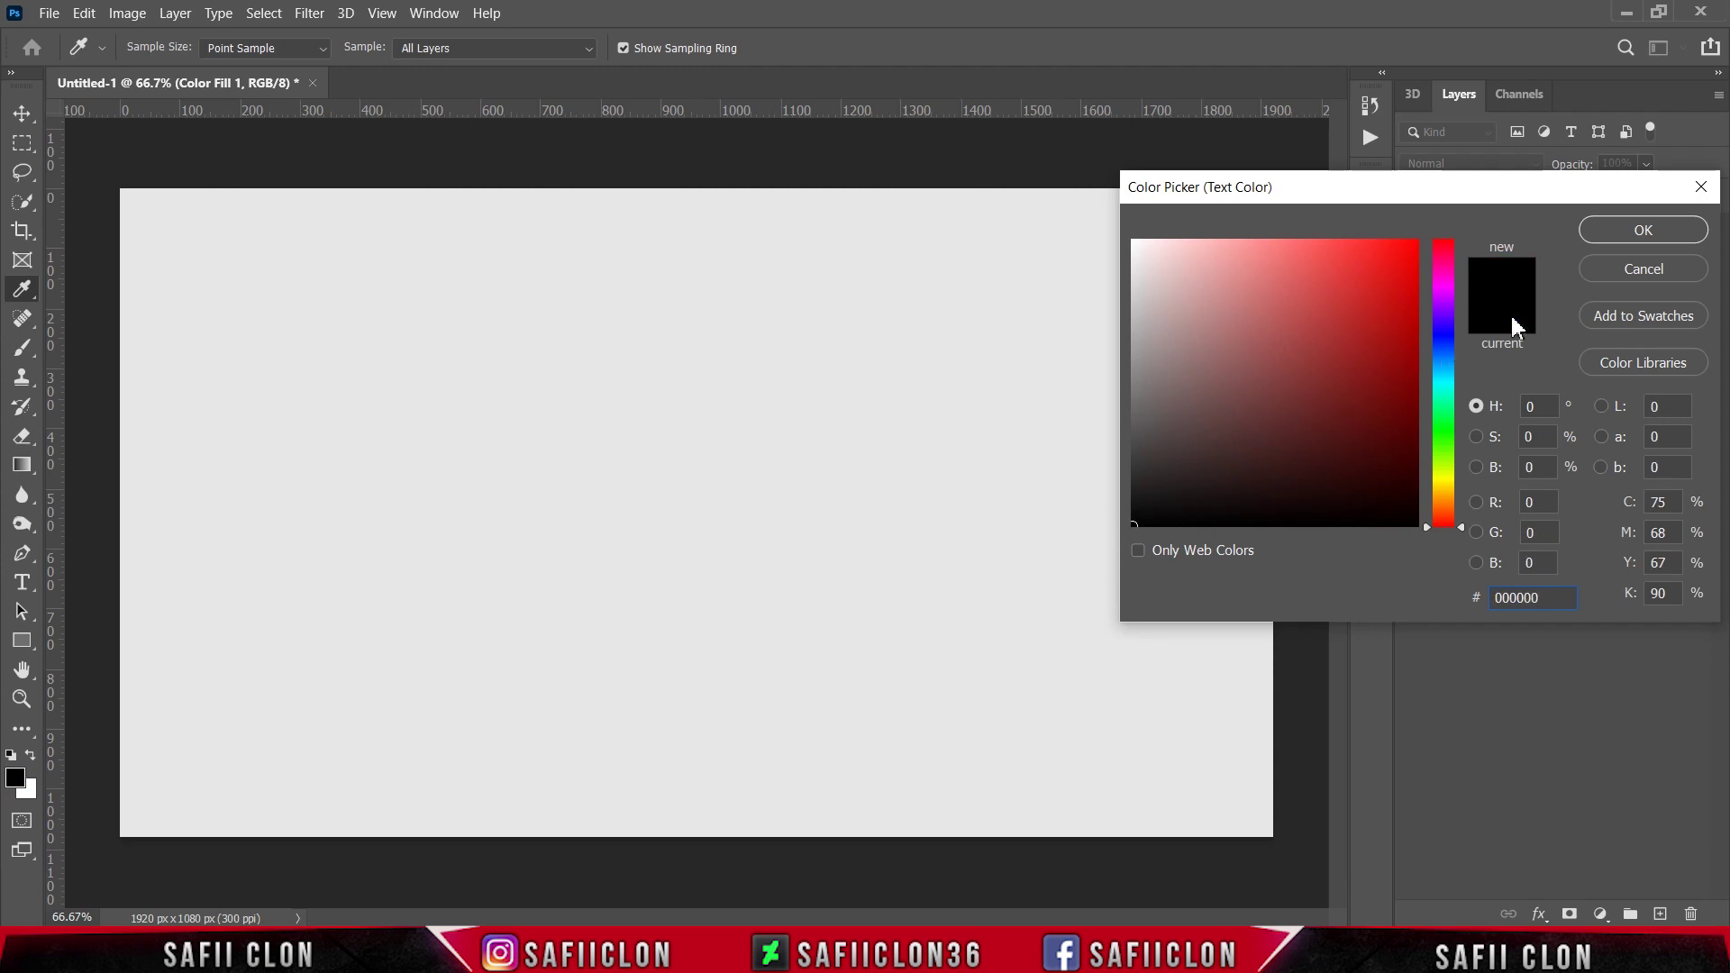
pyautogui.click(1603, 232)
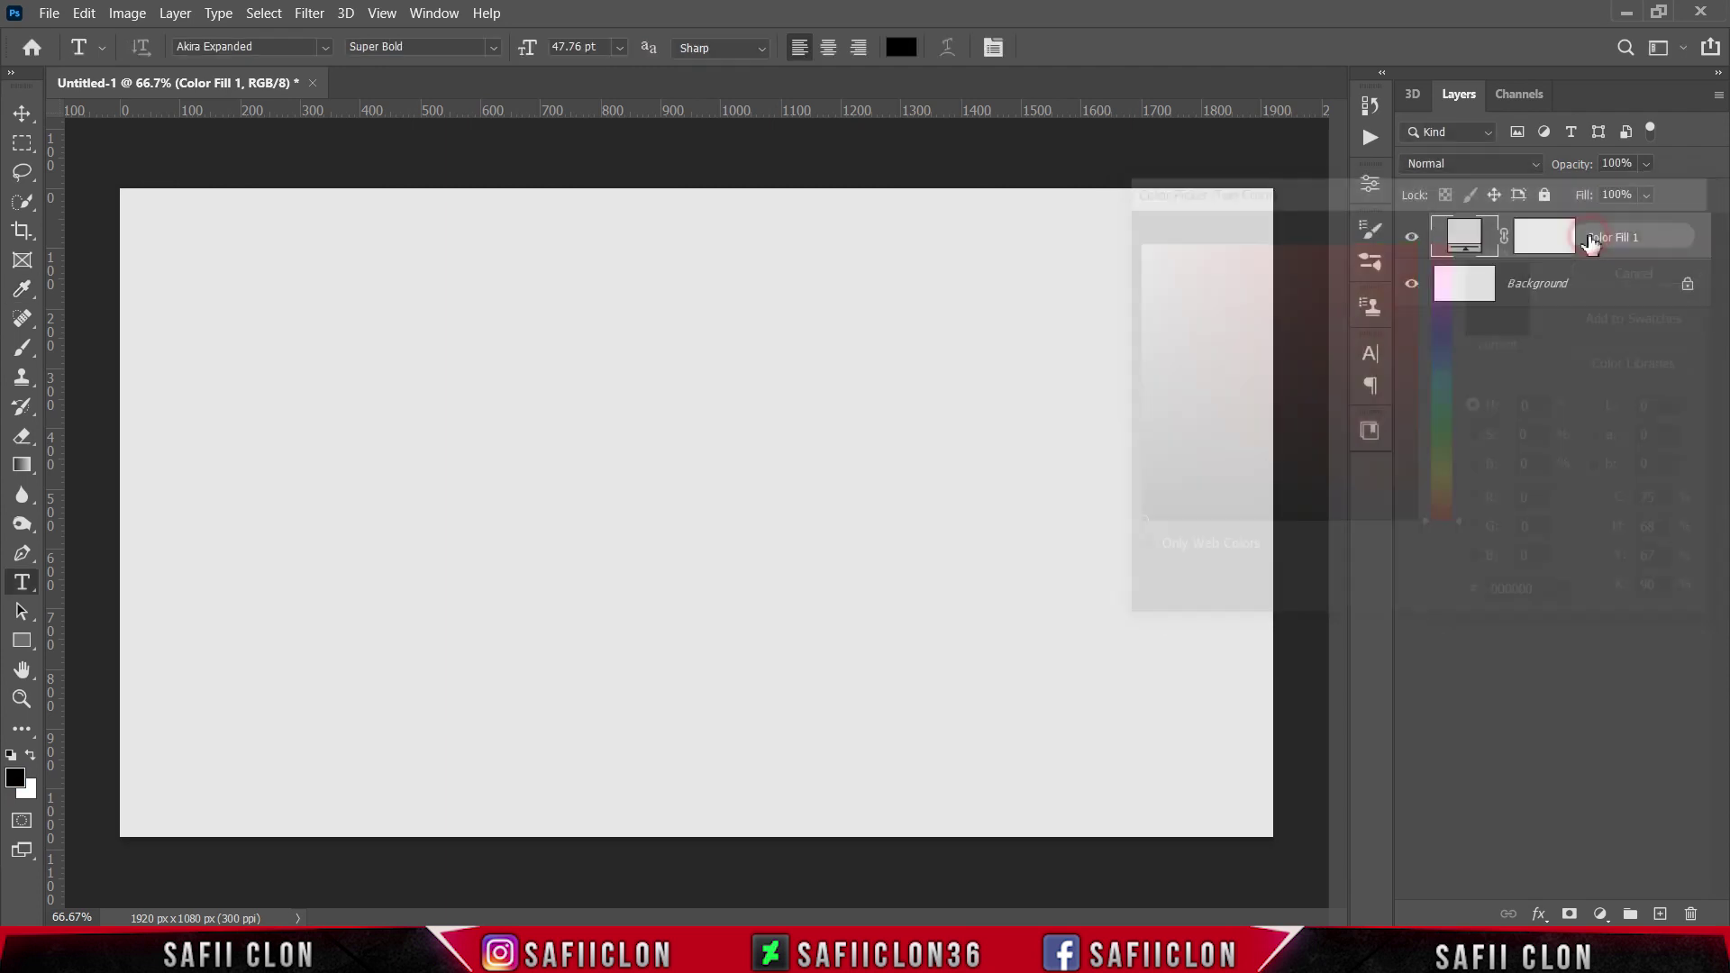
# Add a text layer reading WAVE on the canvas
pyautogui.click(458, 471)
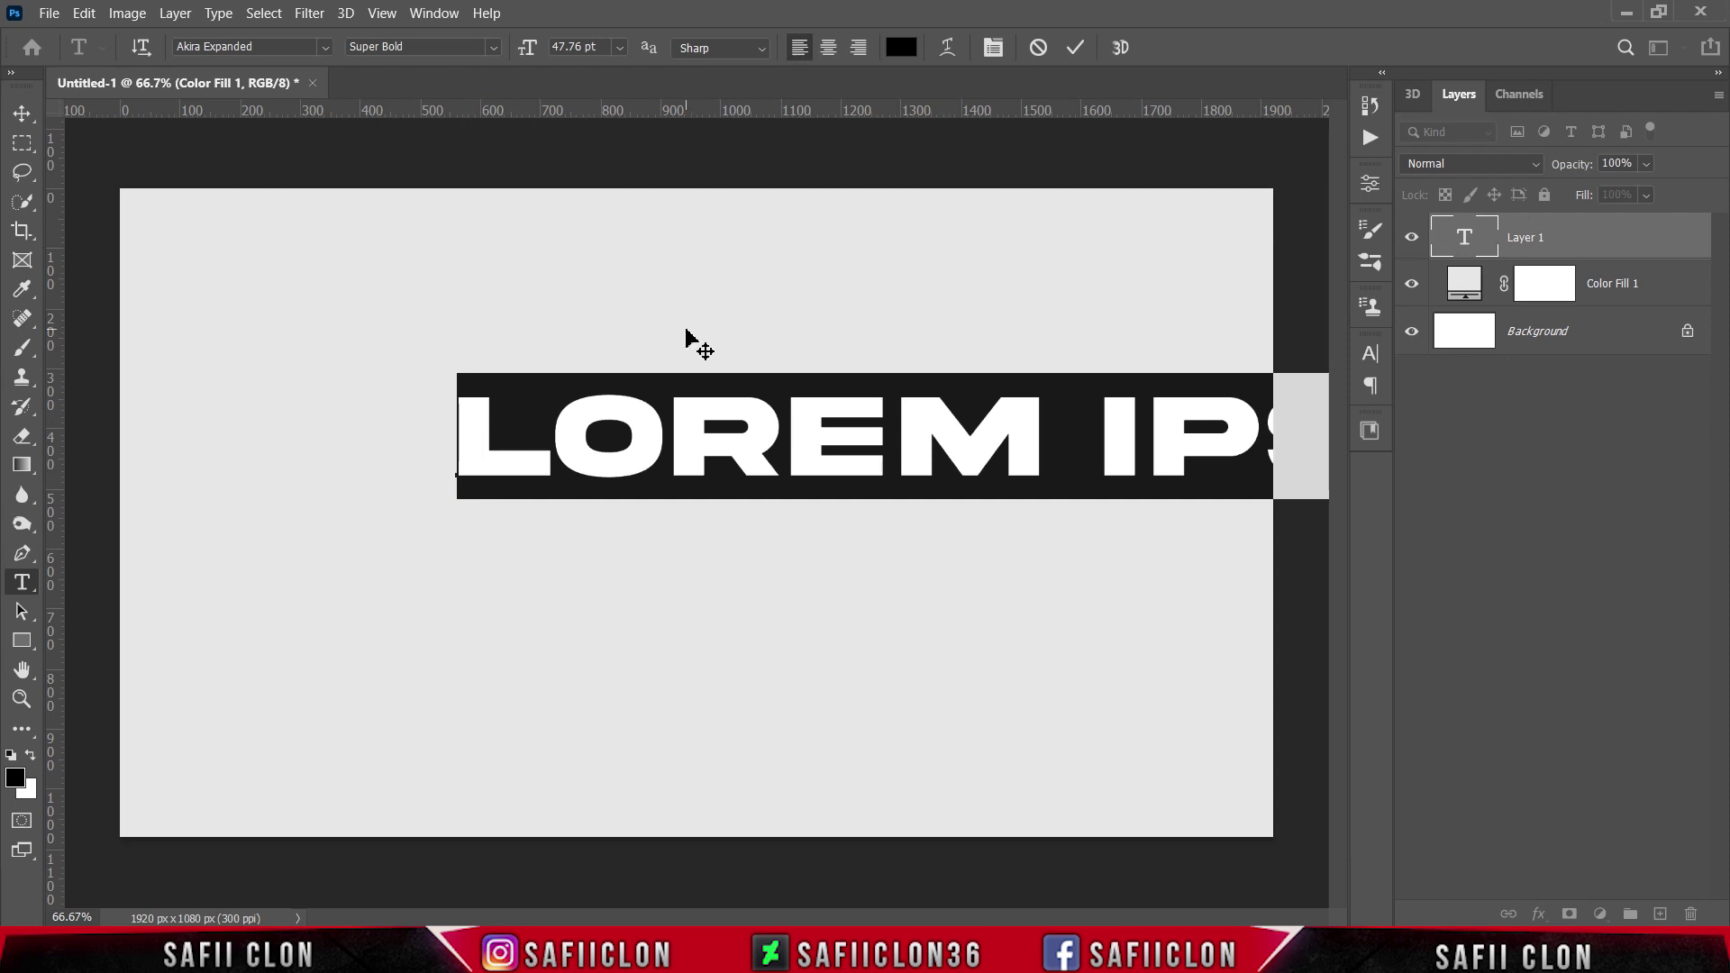
pyautogui.write('WAVE')
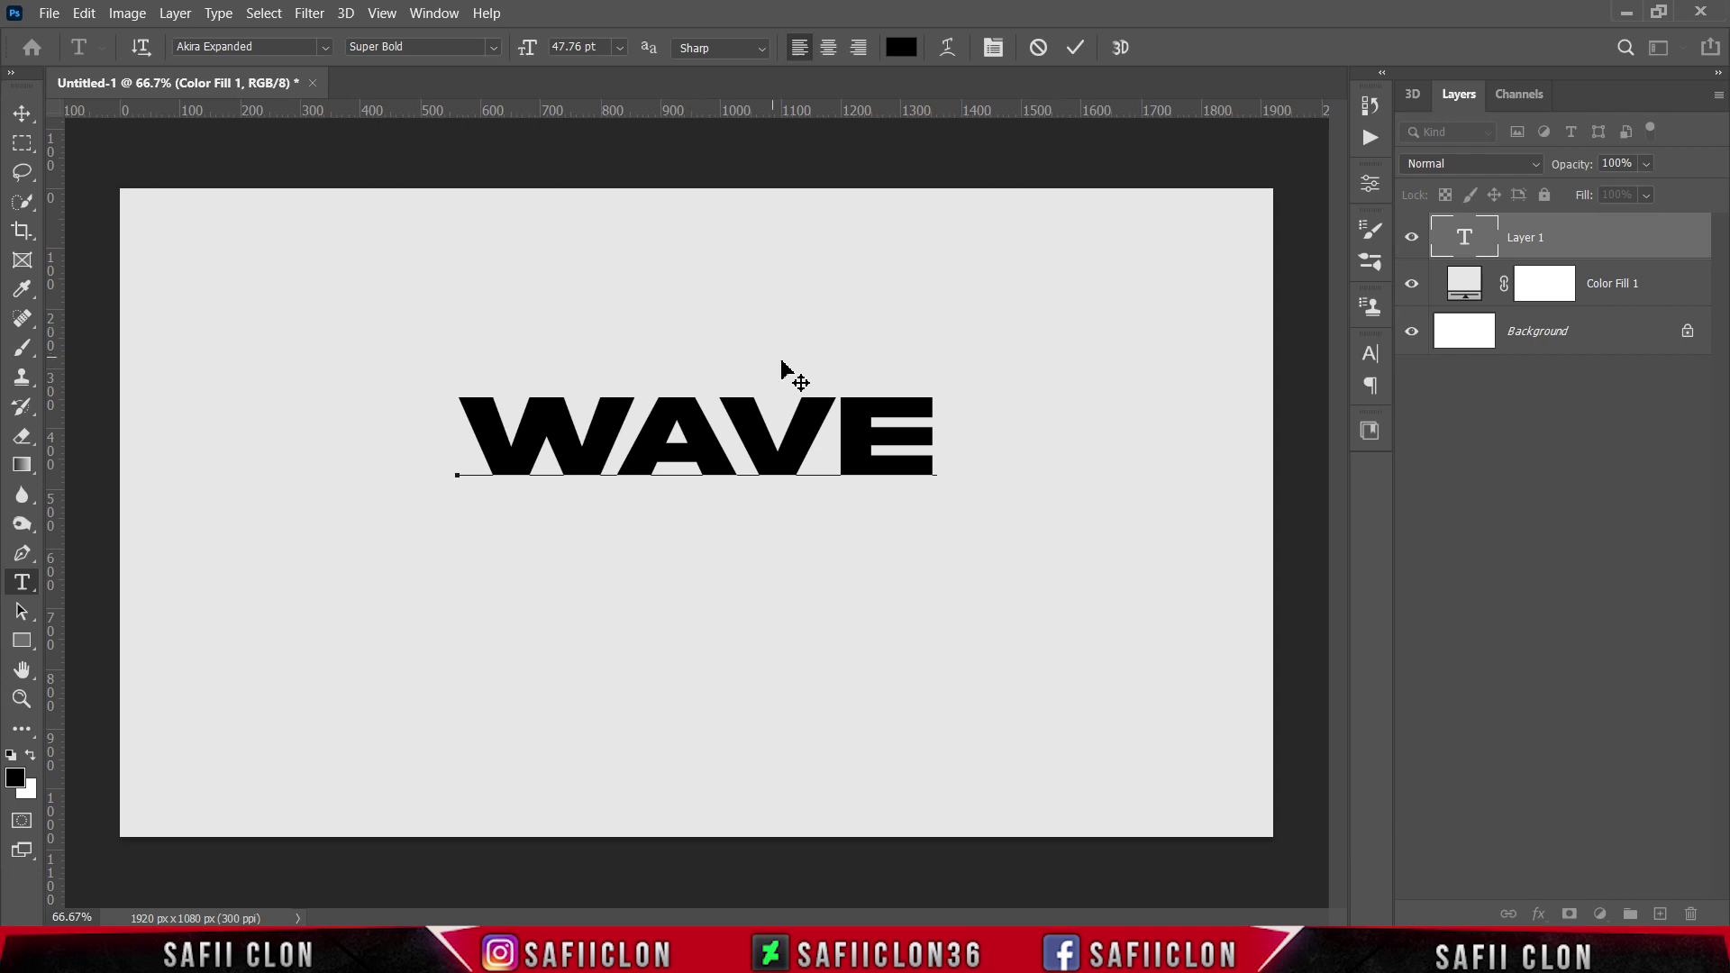
pyautogui.moveTo(945, 439); pyautogui.dragTo(487, 438)
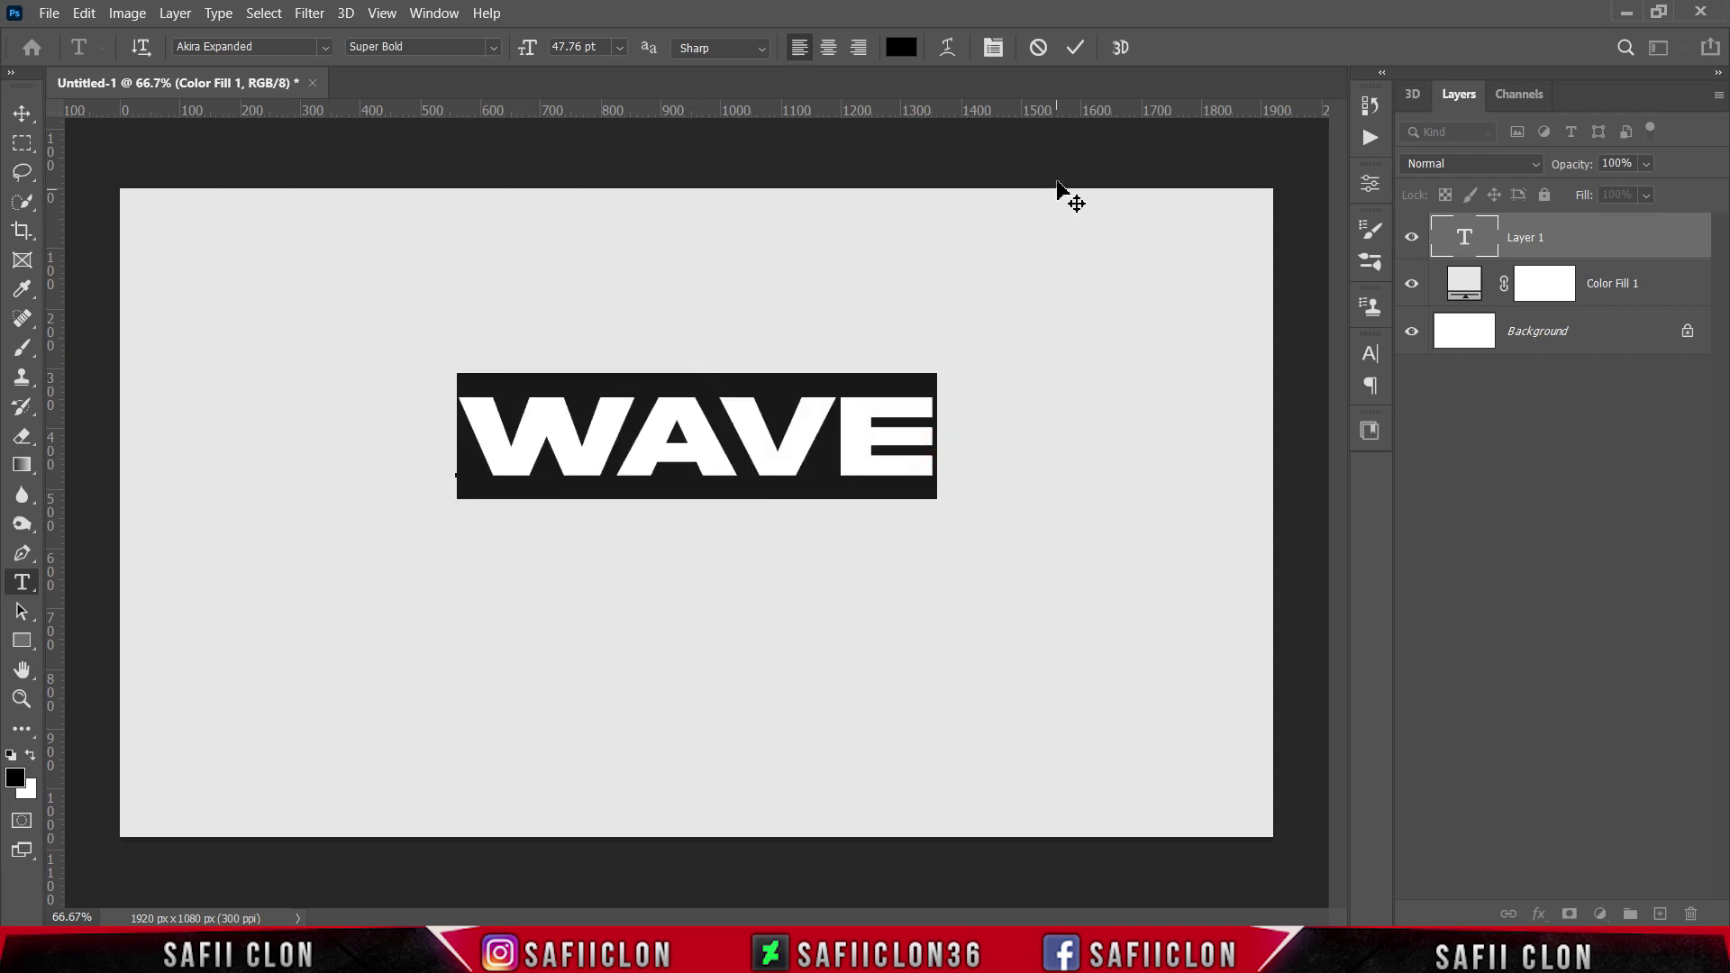
pyautogui.click(1074, 48)
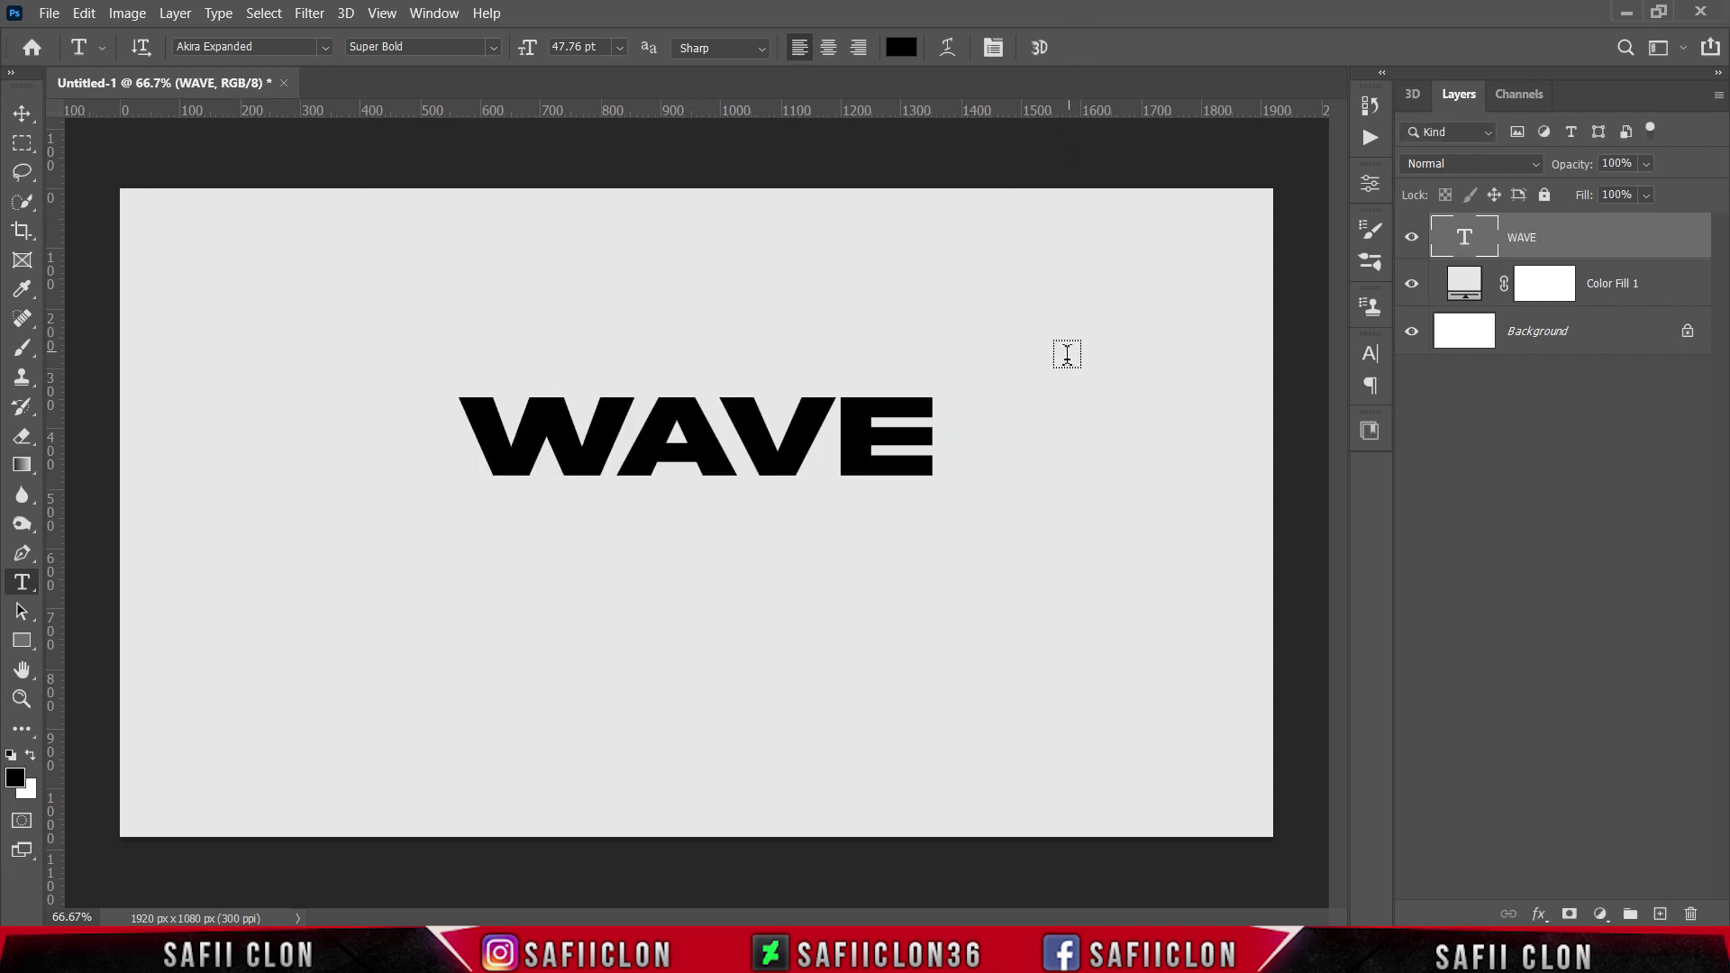
# Scale the WAVE text up to about 179% with Free Transform and center it on the canvas
pyautogui.hotkey('ctrl', 't')
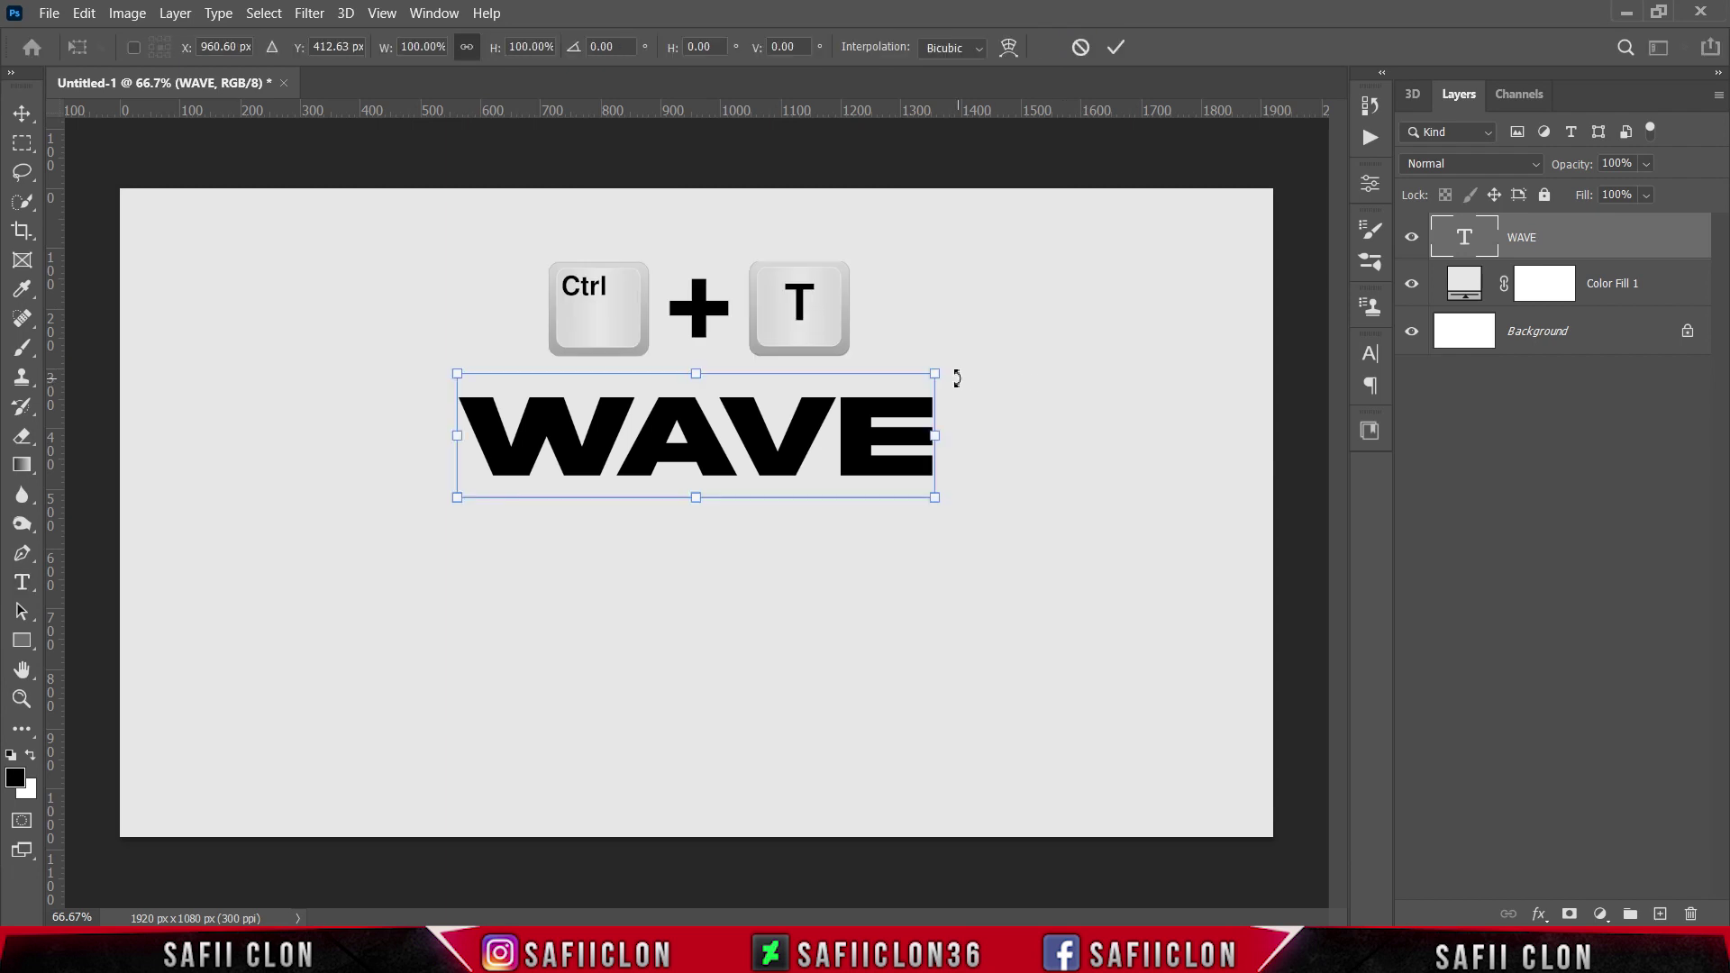
pyautogui.moveTo(937, 373); pyautogui.dragTo(1074, 316)
pyautogui.moveTo(889, 444); pyautogui.dragTo(887, 513)
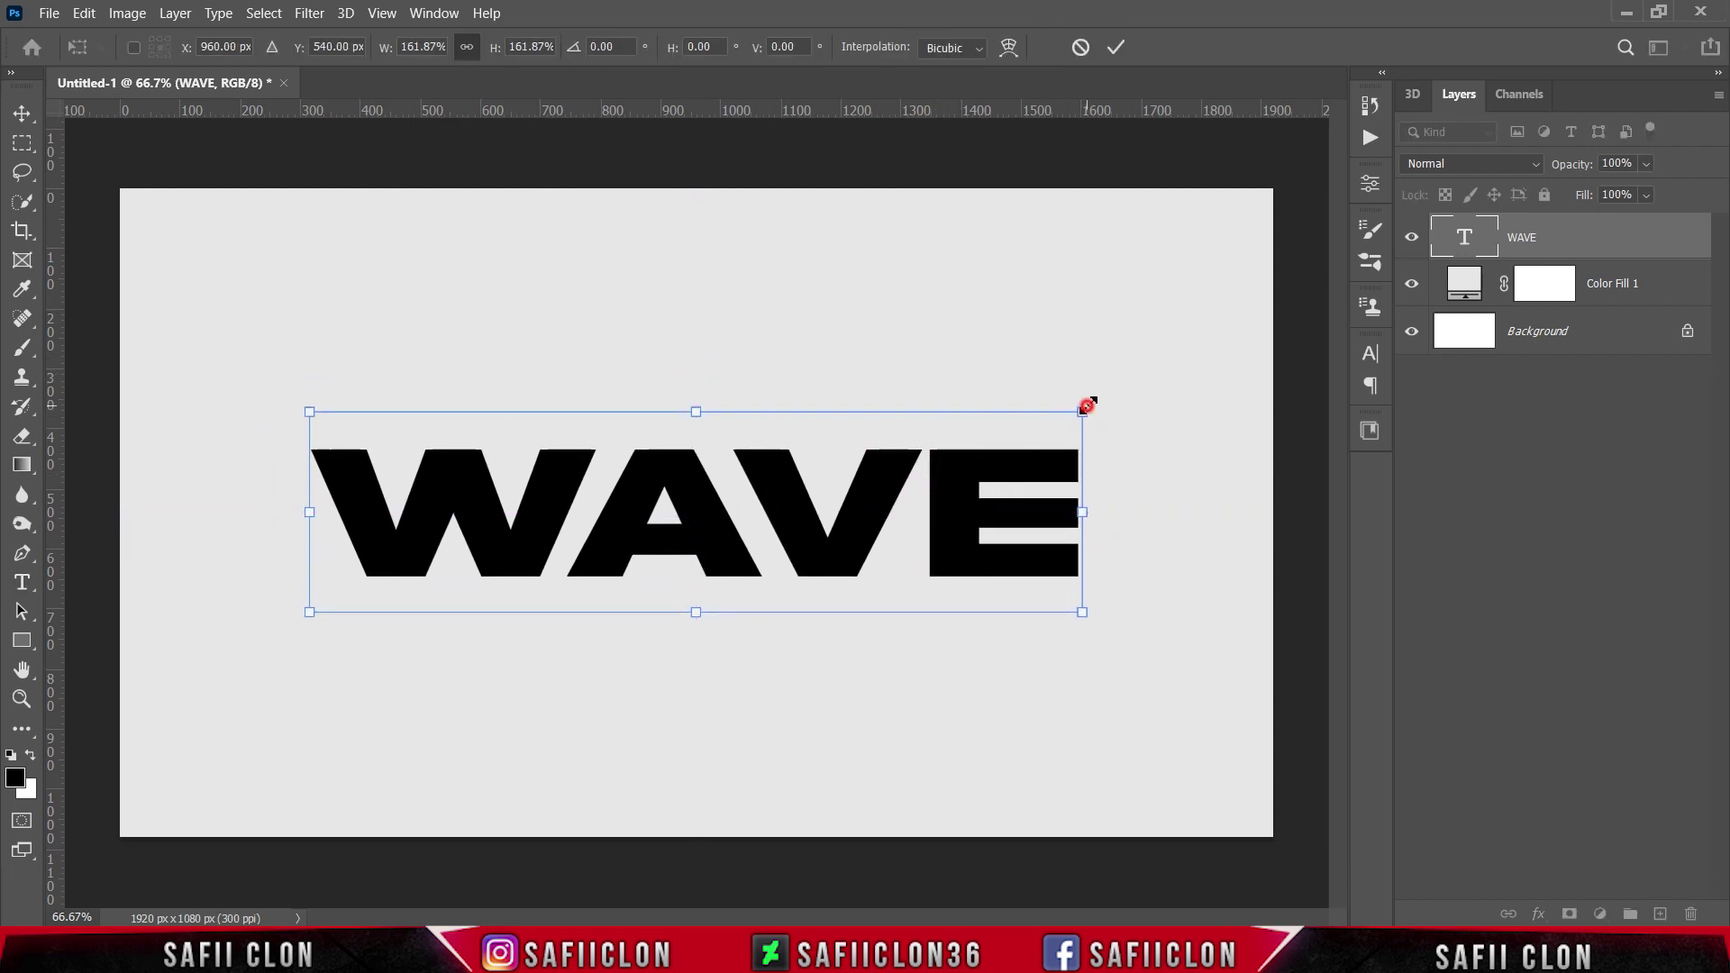
pyautogui.moveTo(1086, 406); pyautogui.dragTo(1125, 401)
pyautogui.click(1027, 491)
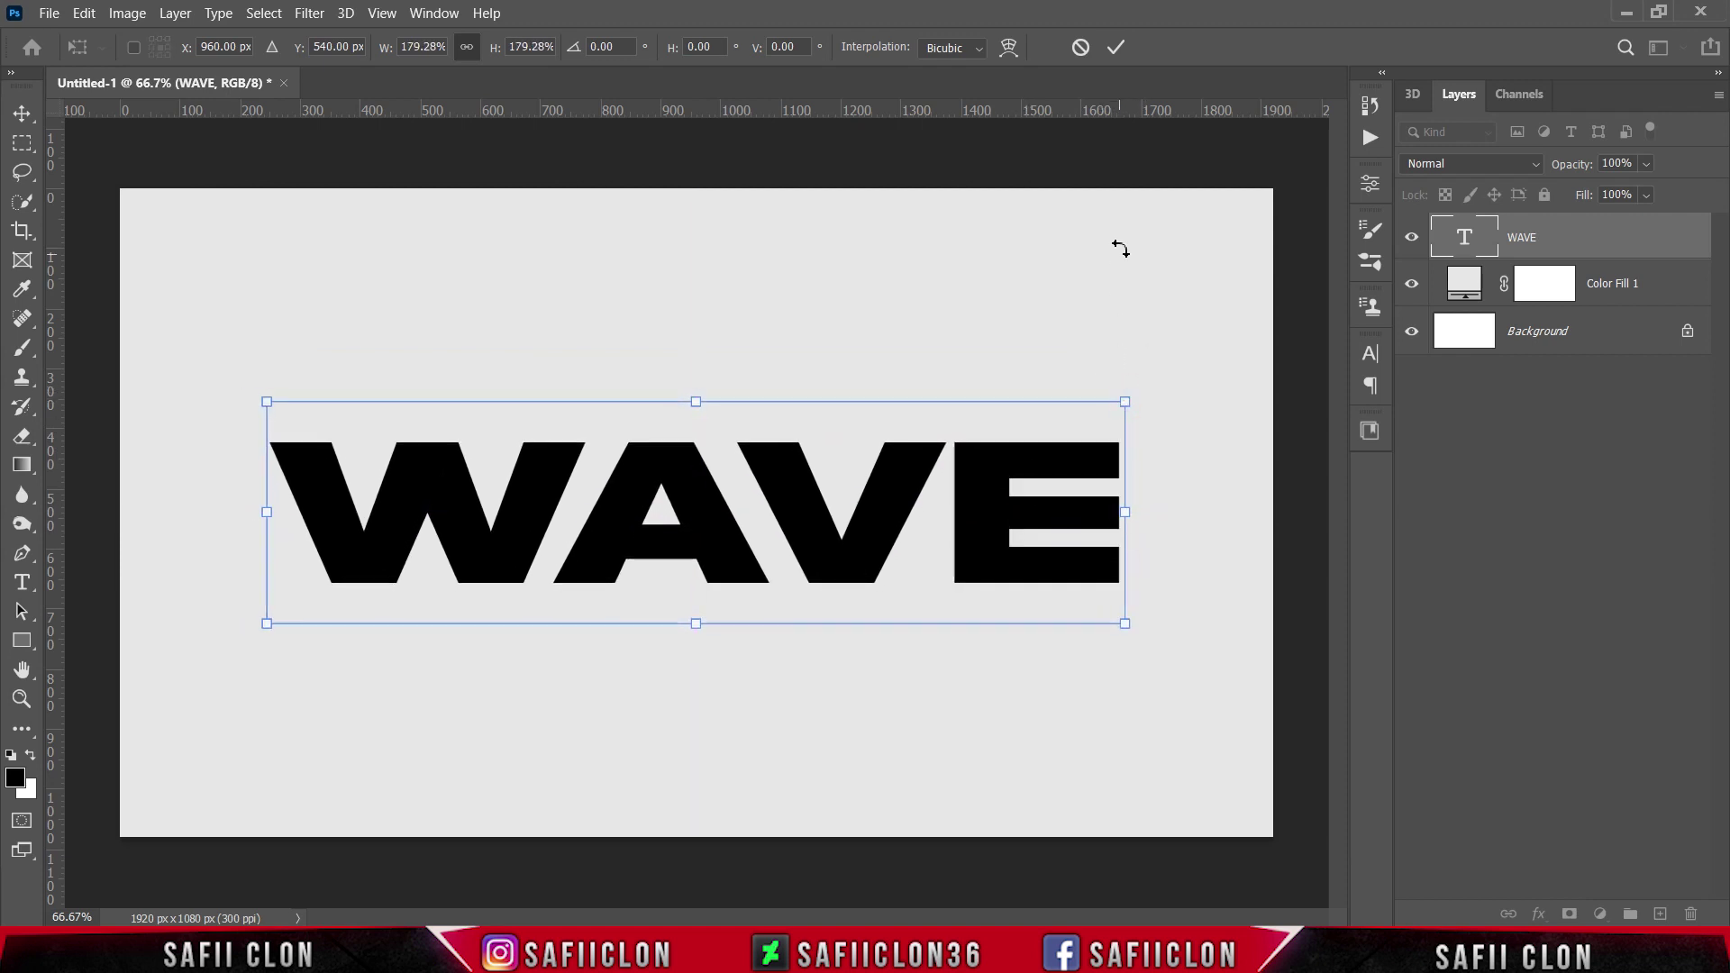
pyautogui.click(1115, 48)
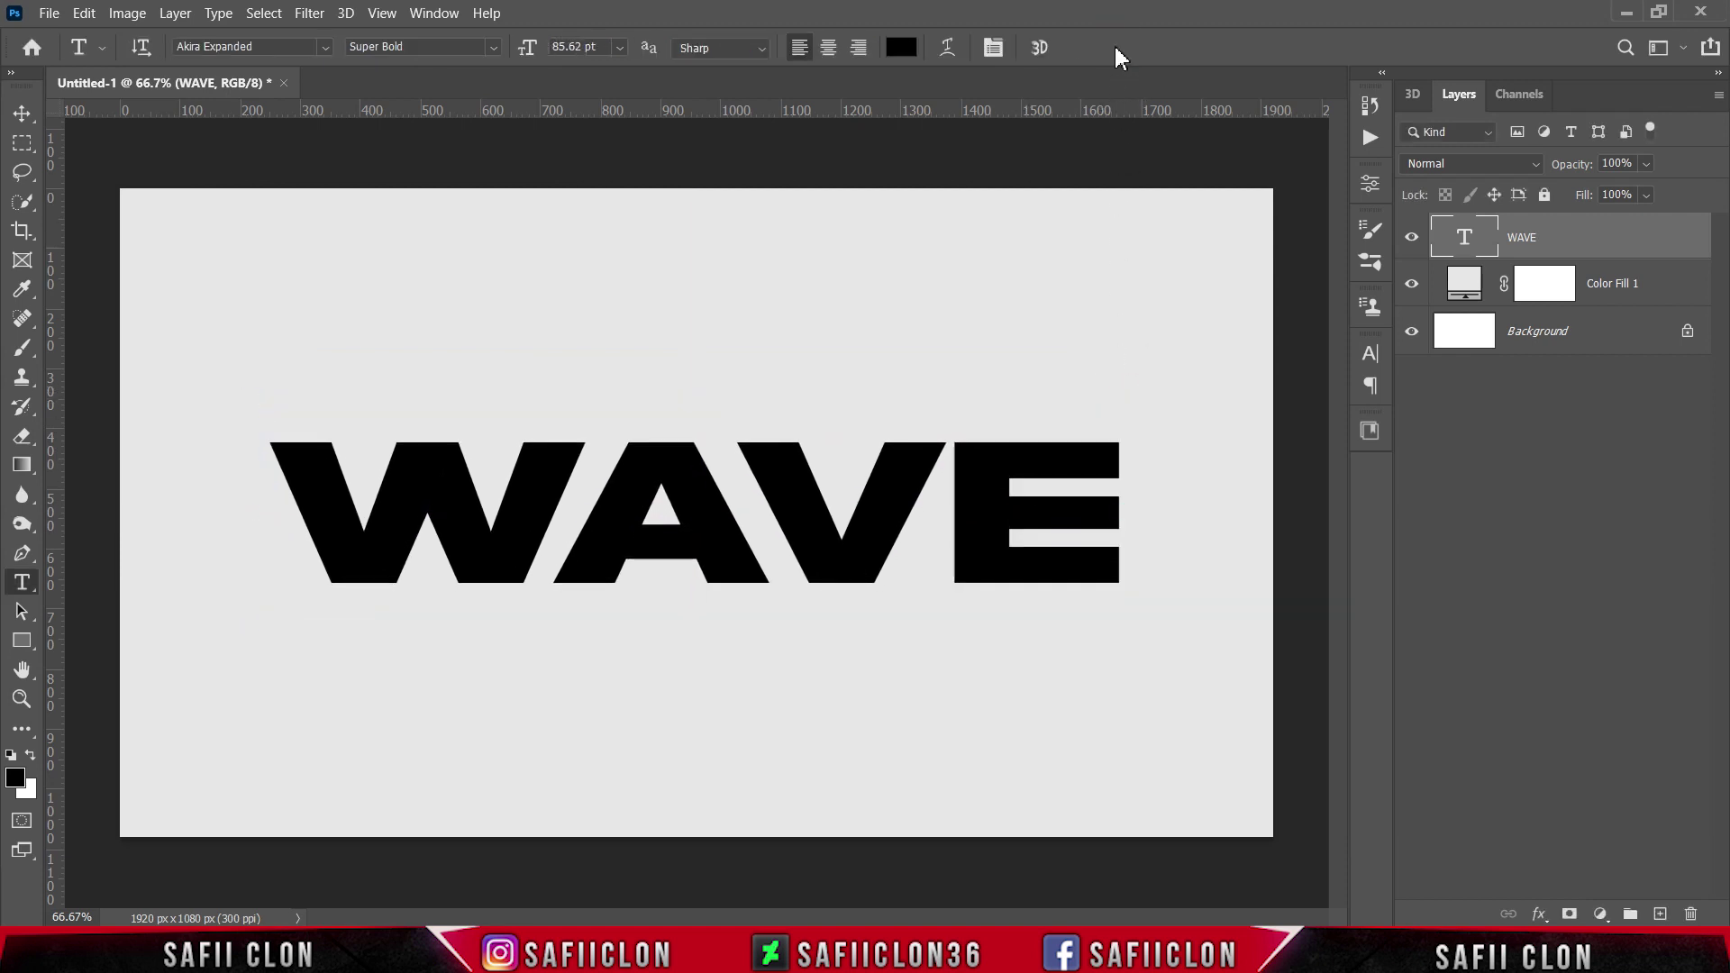
# Set the WAVE text color to blue 0442d5
pyautogui.click(899, 49)
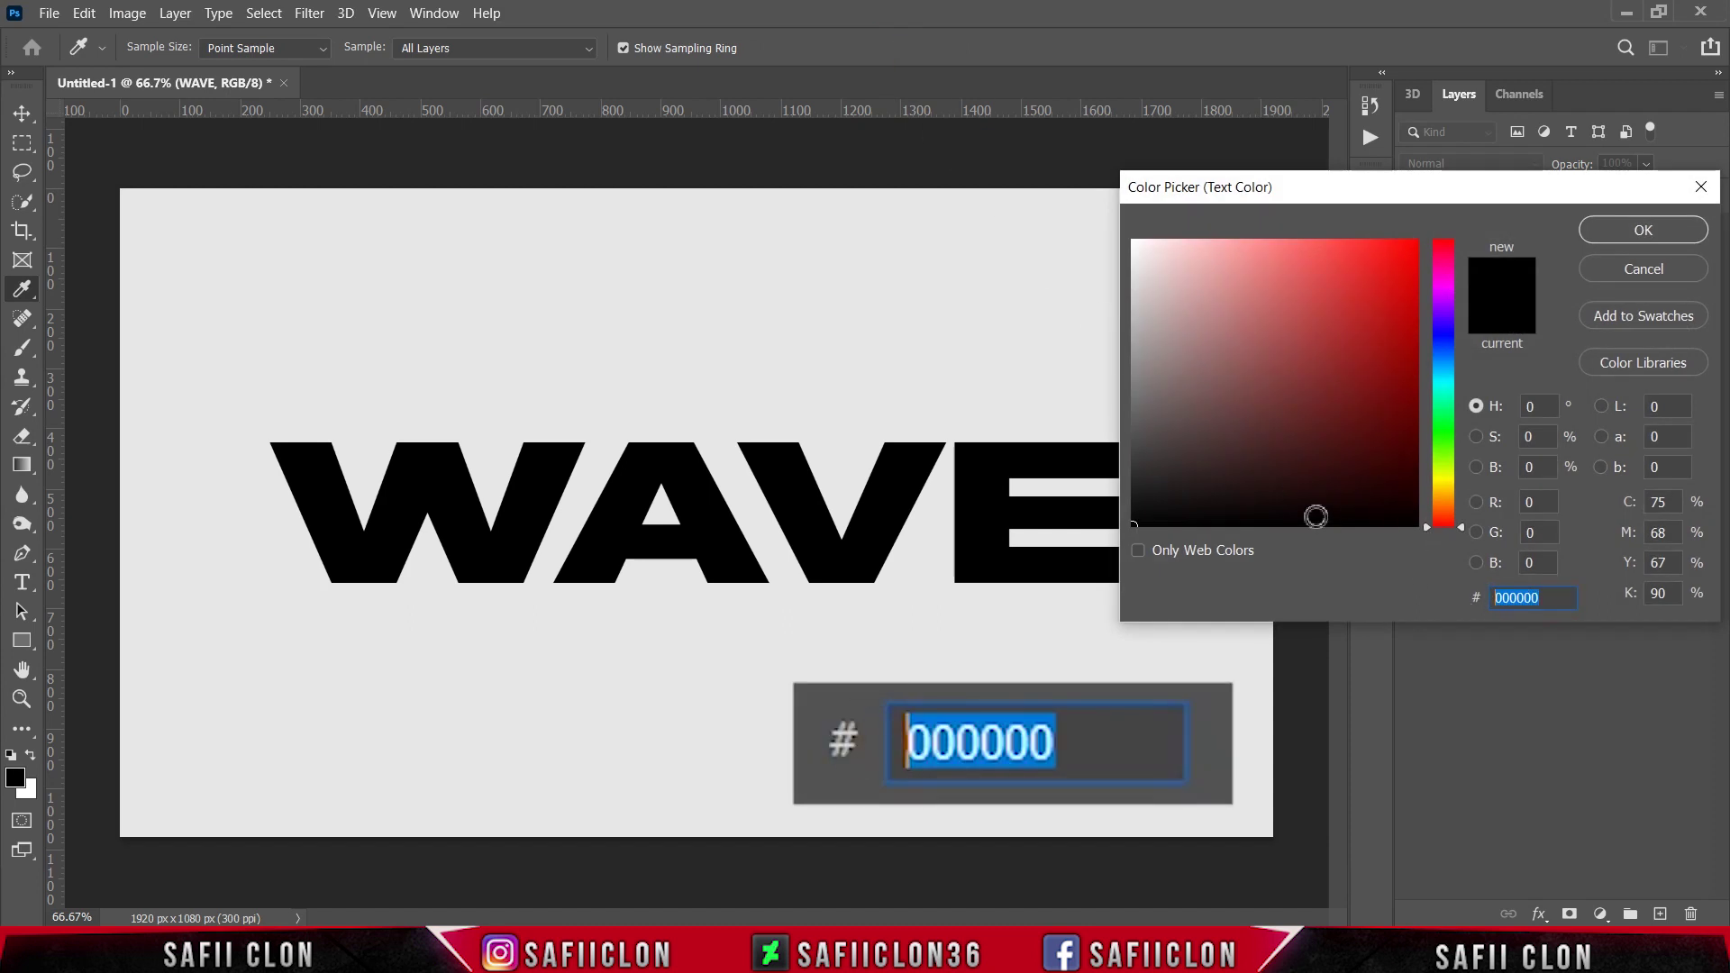
pyautogui.write('0')
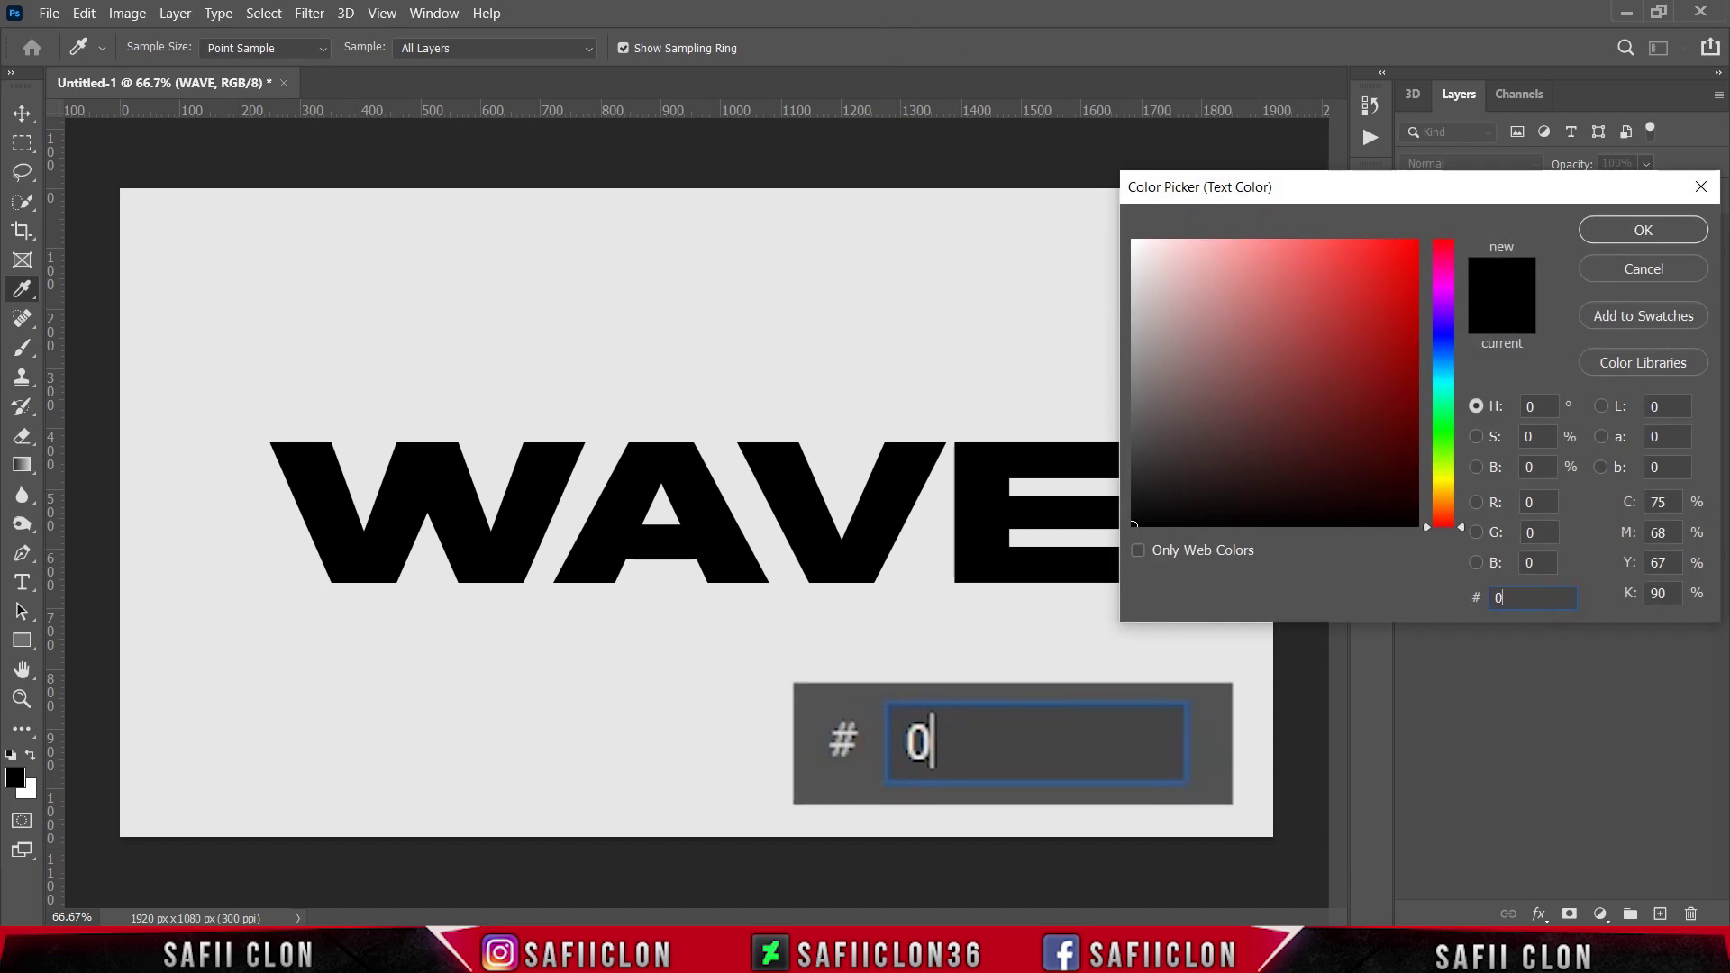
pyautogui.write('44')
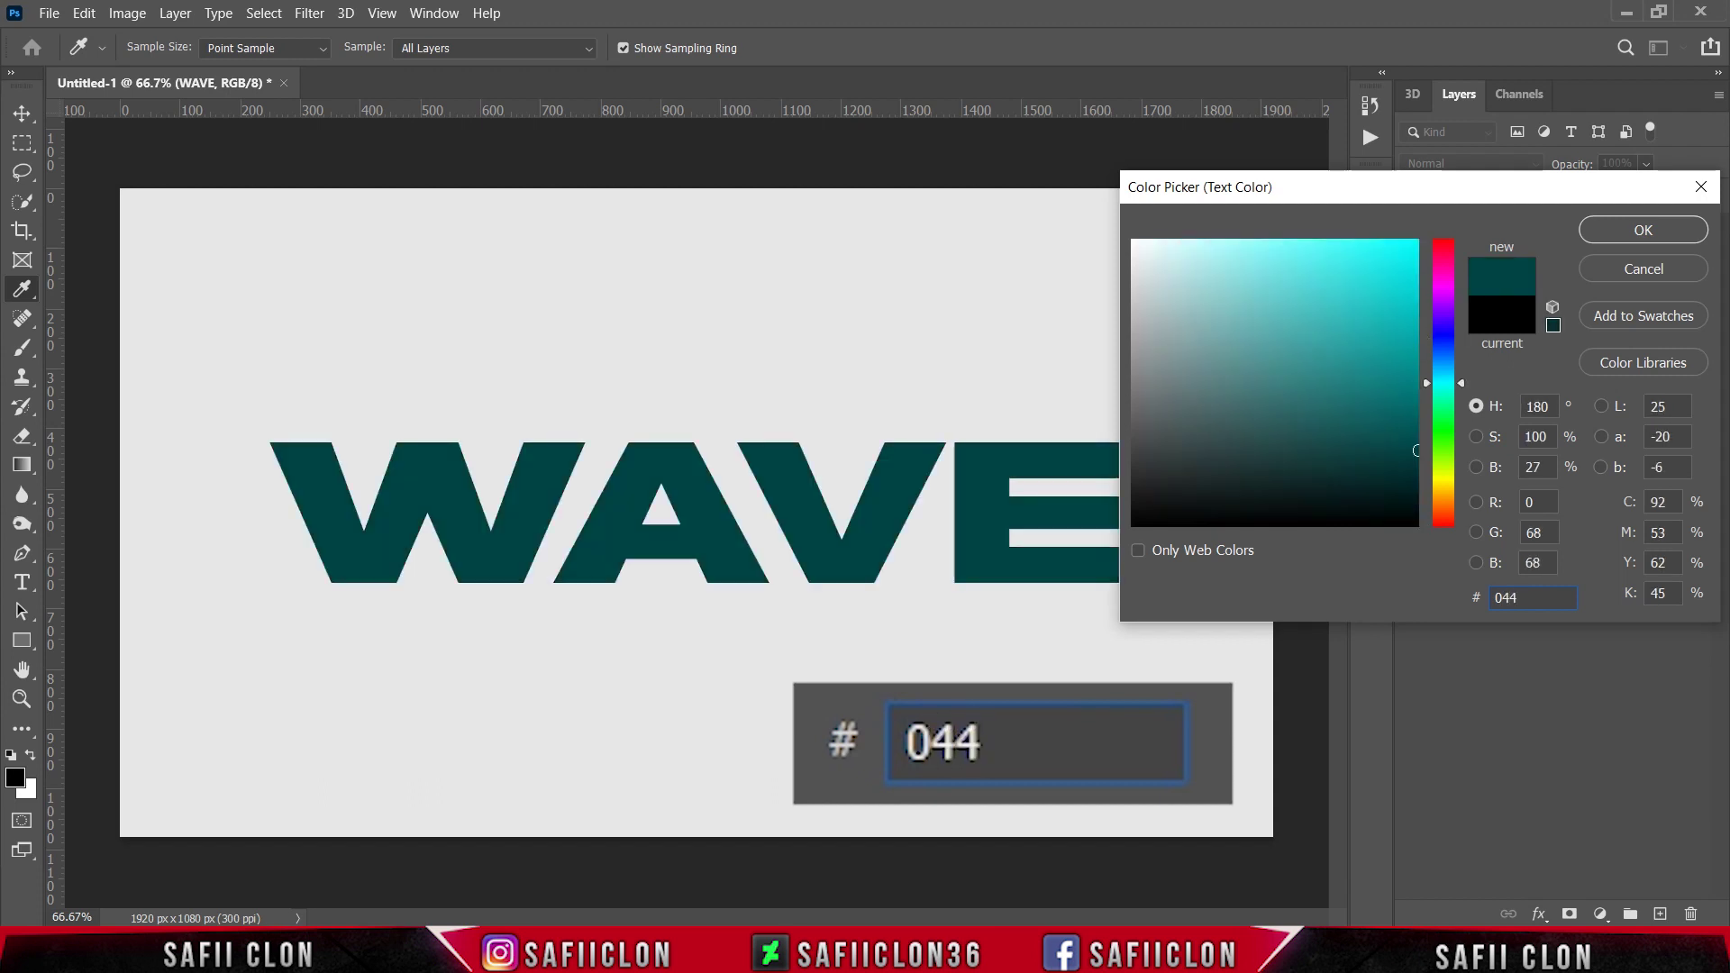
pyautogui.write('2d5')
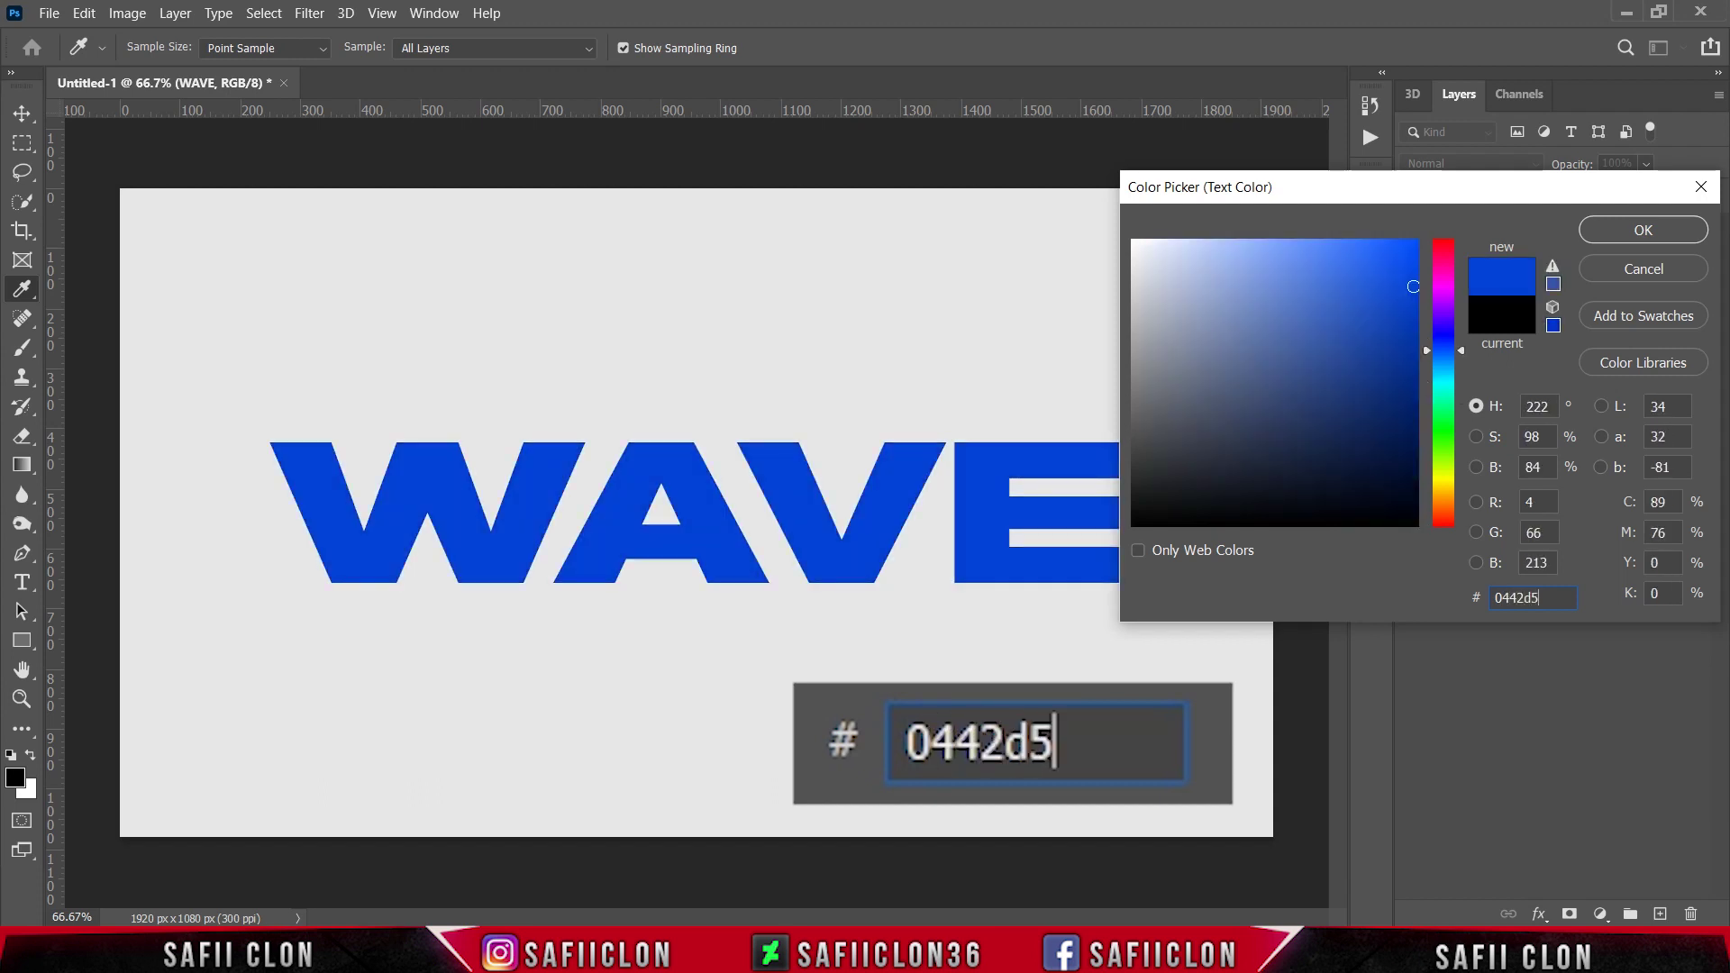
pyautogui.click(1620, 230)
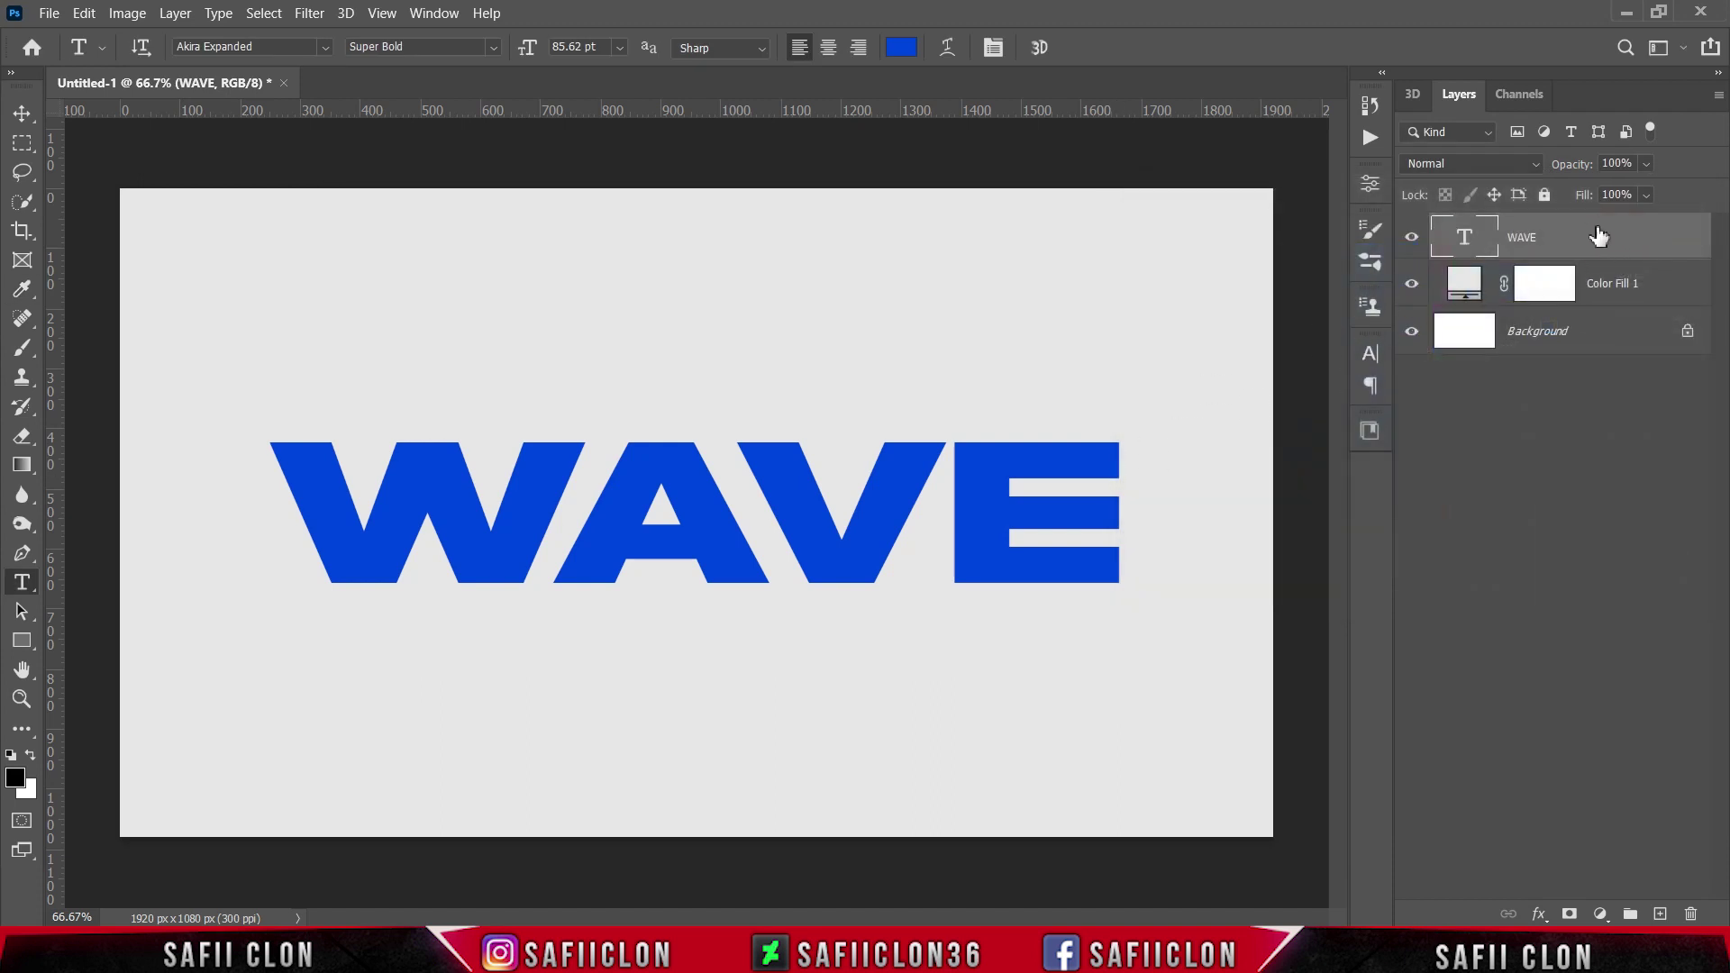
# Add a Bevel & Emboss effect to the WAVE text layer
pyautogui.rightClick(1605, 238)
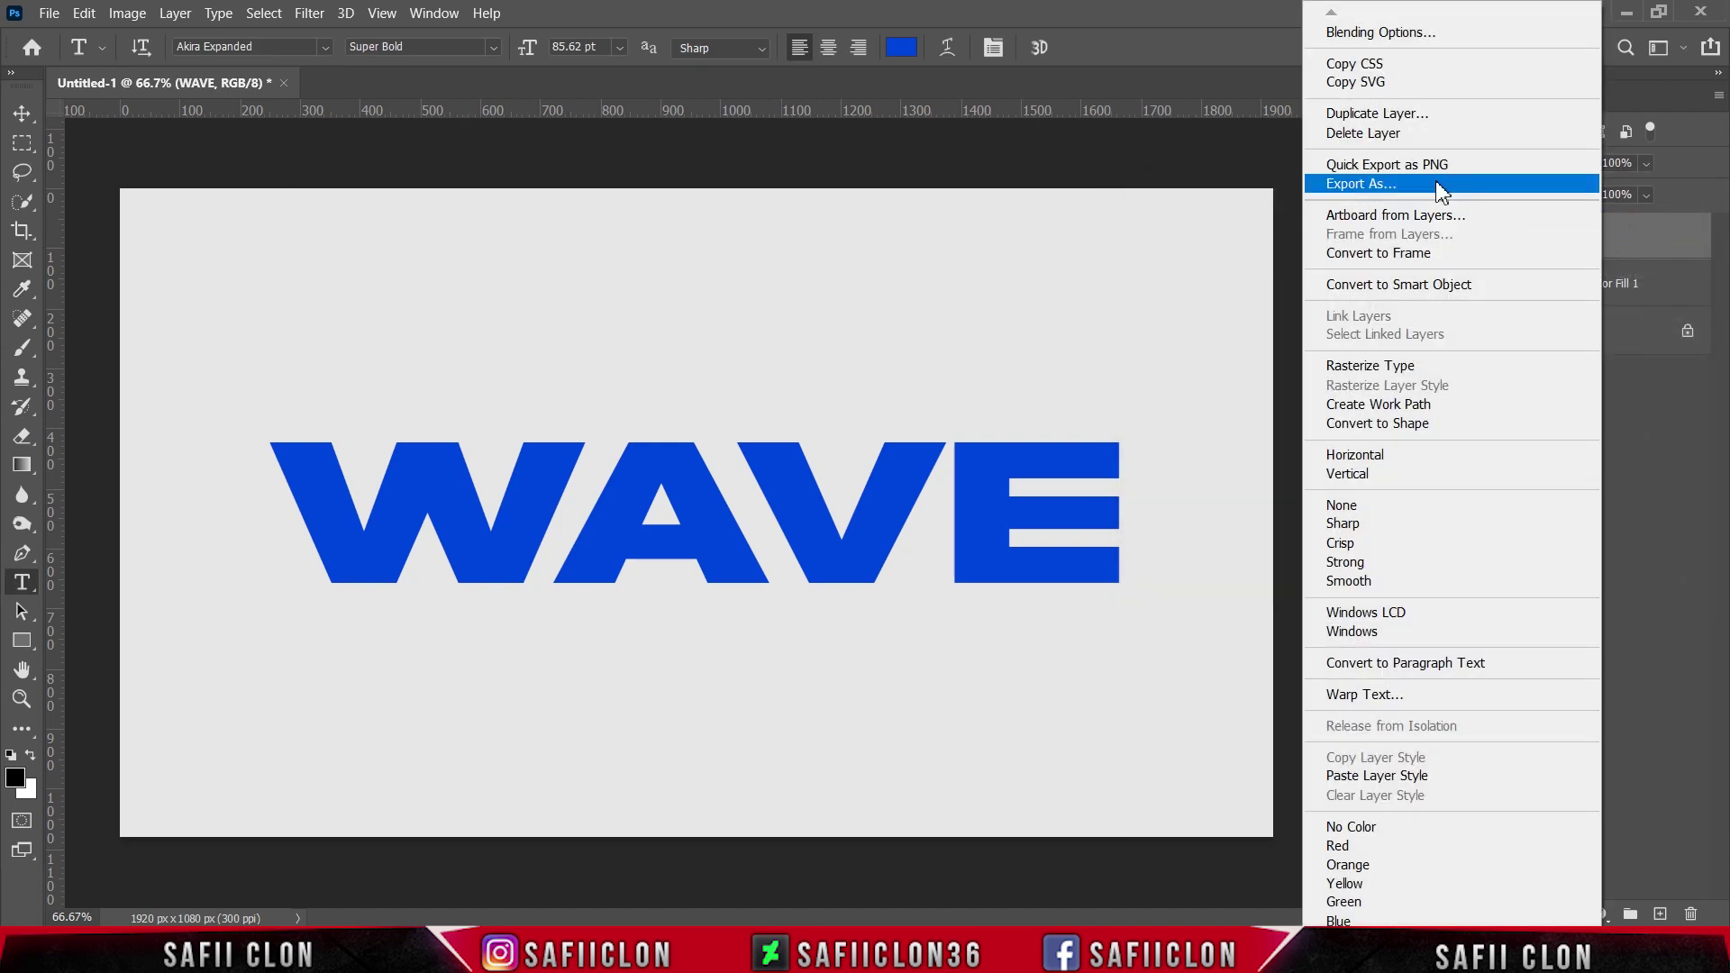
pyautogui.click(1362, 35)
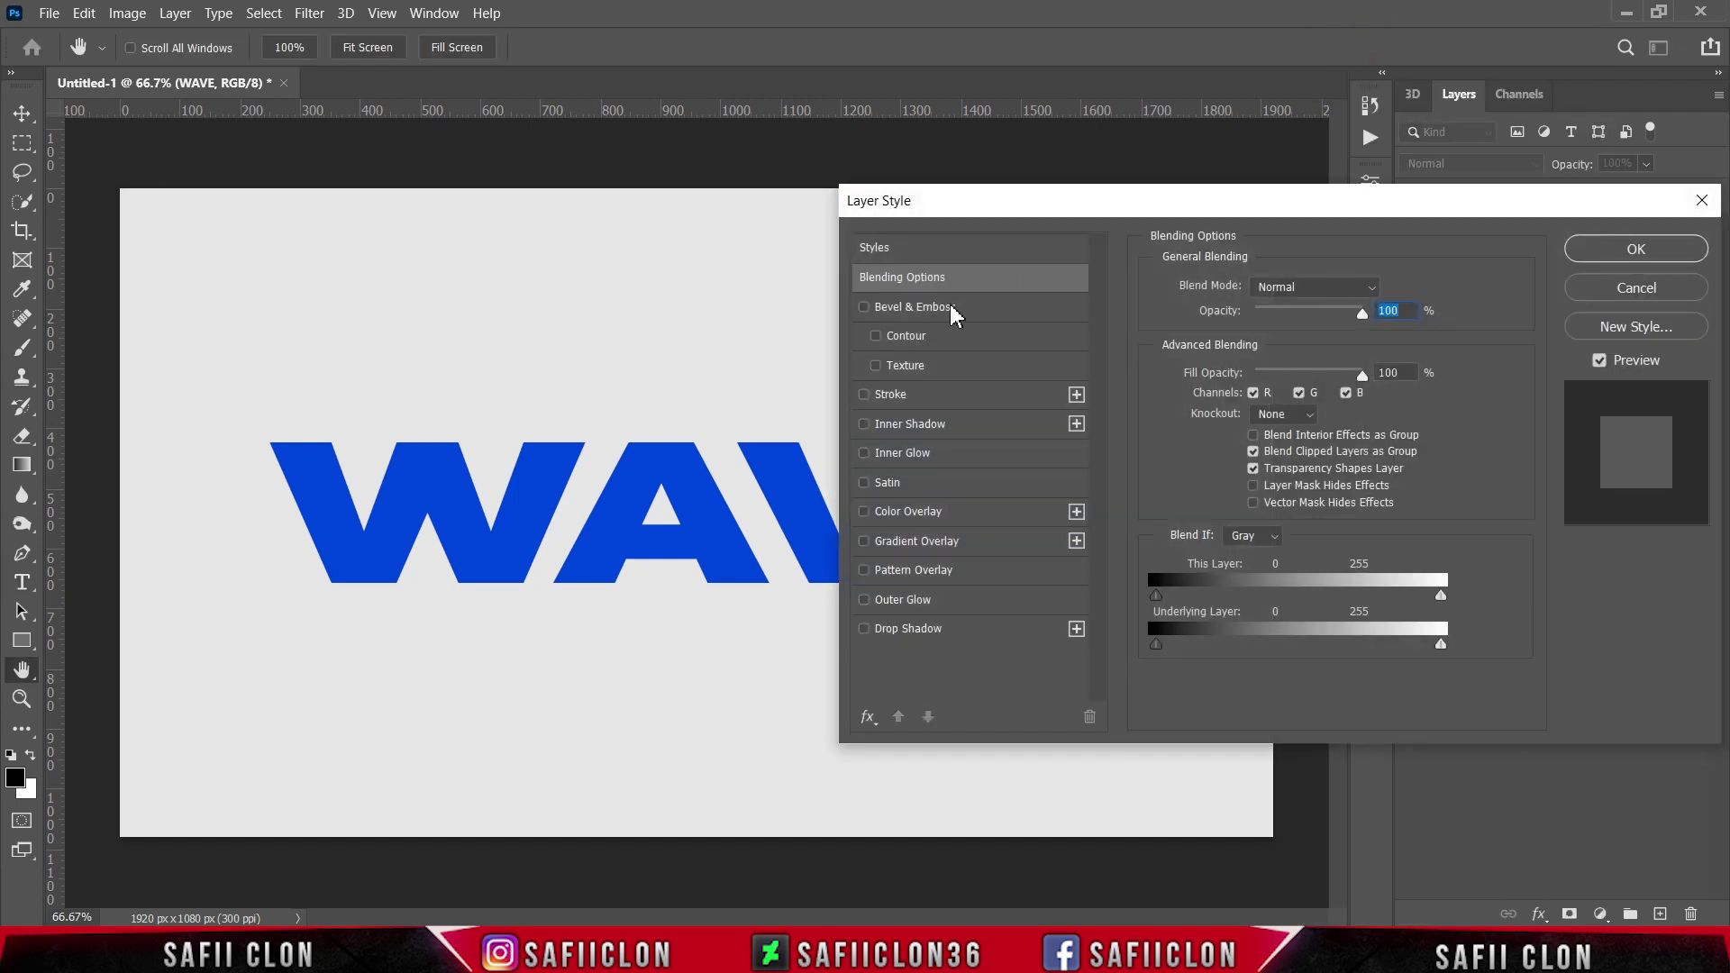
pyautogui.click(944, 310)
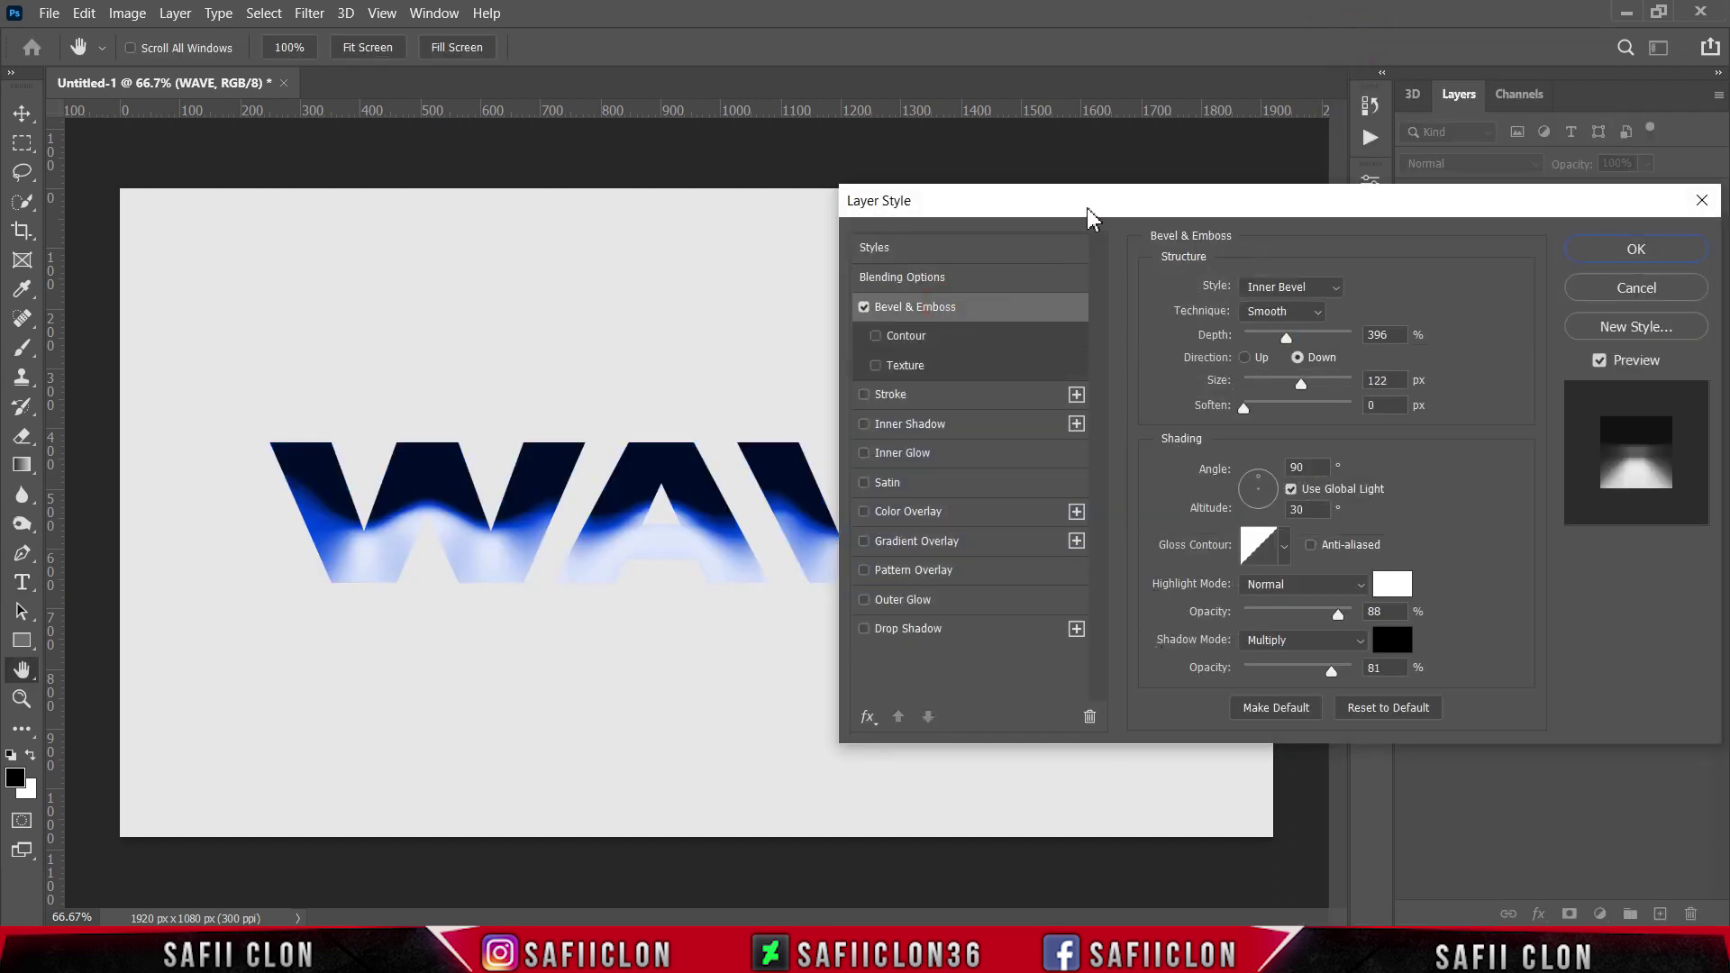
pyautogui.moveTo(1089, 216); pyautogui.dragTo(1123, 220)
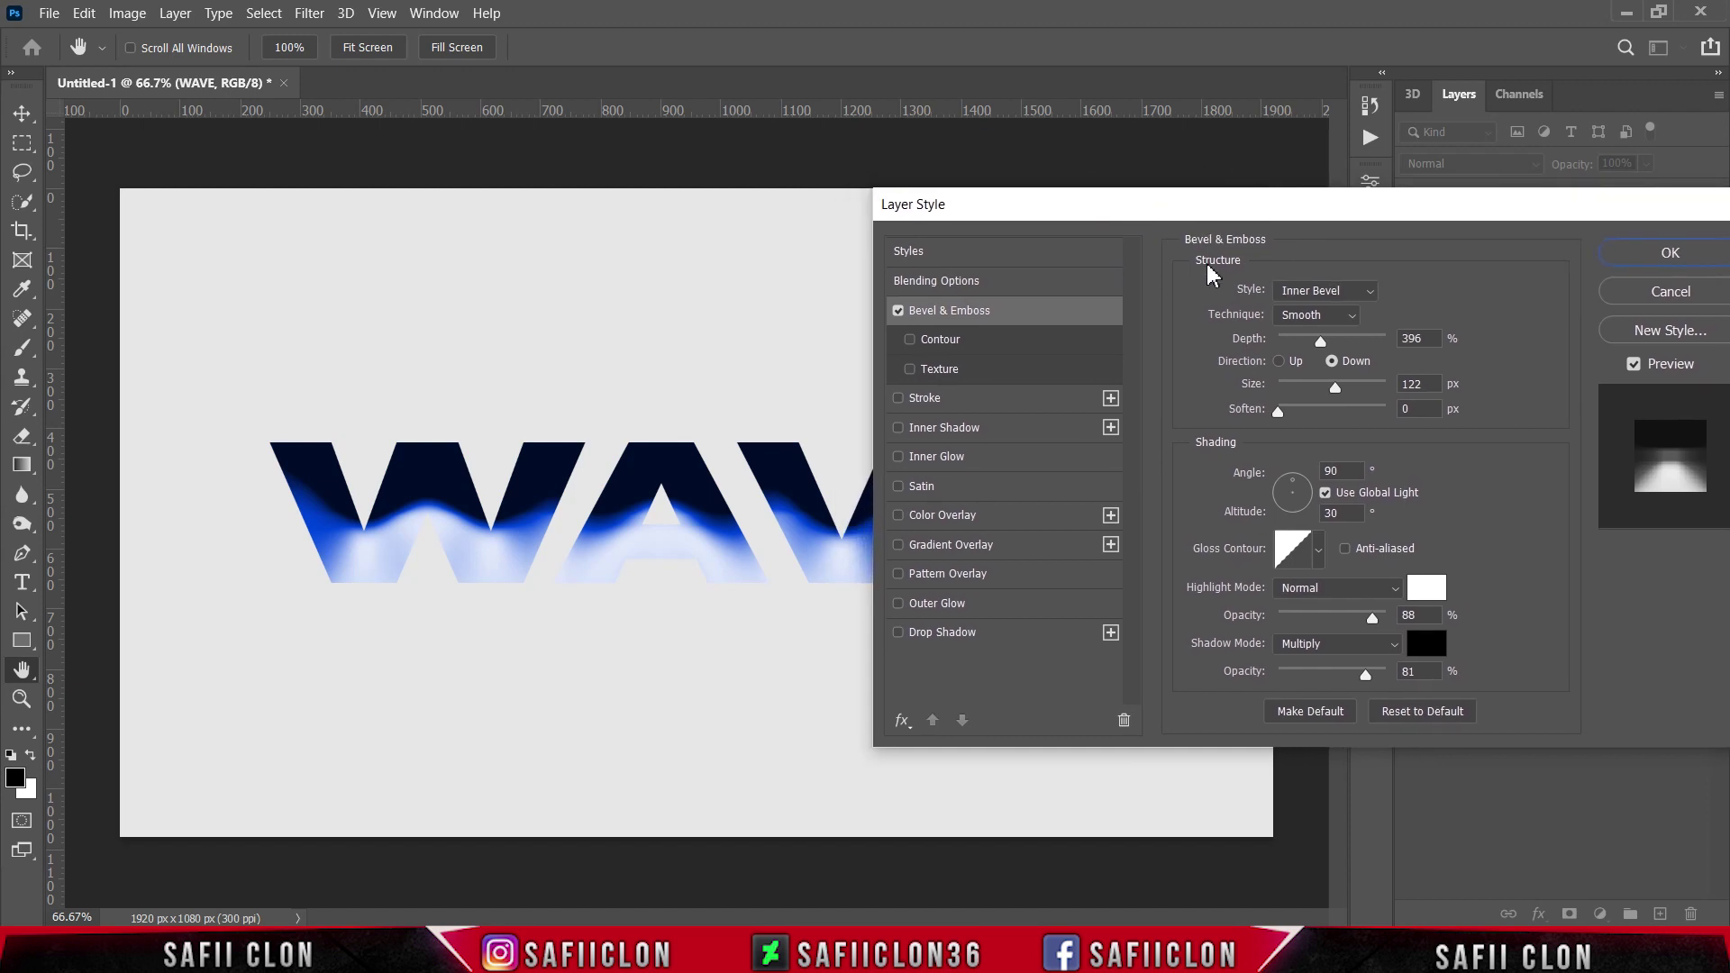
# Set the bevel structure to Outer Bevel, Smooth technique, direction Up, depth 95%, size 16 px and soften 16 px
pyautogui.click(1330, 300)
pyautogui.click(1321, 318)
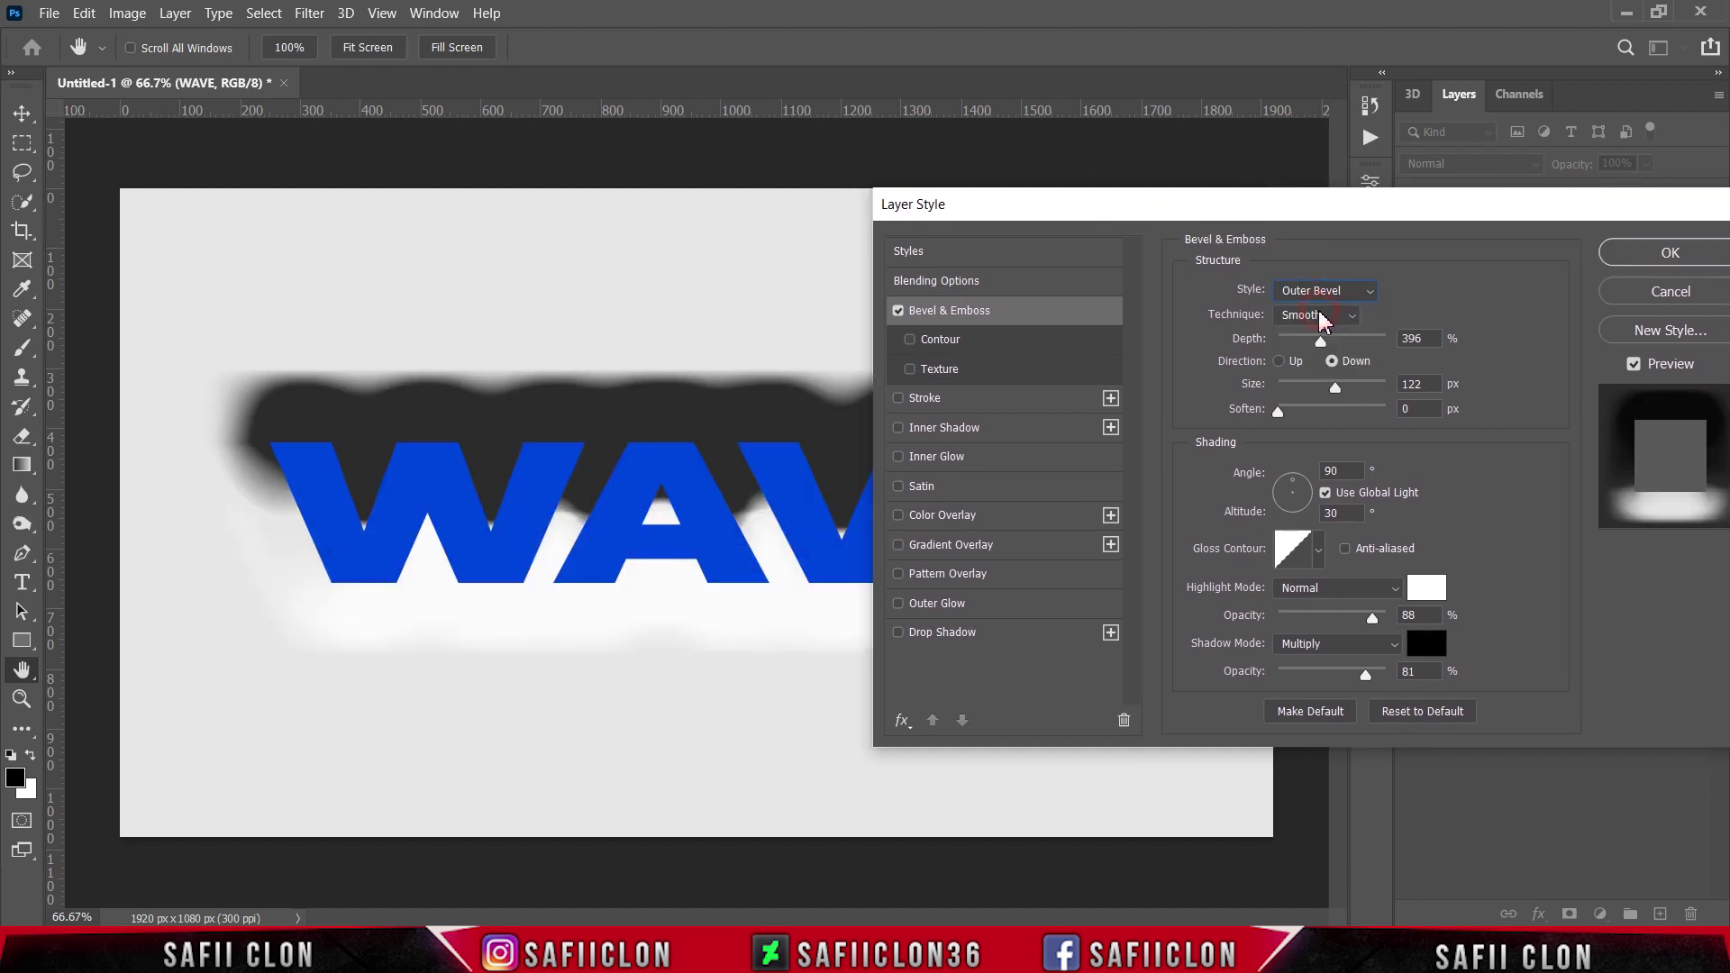
pyautogui.click(1325, 315)
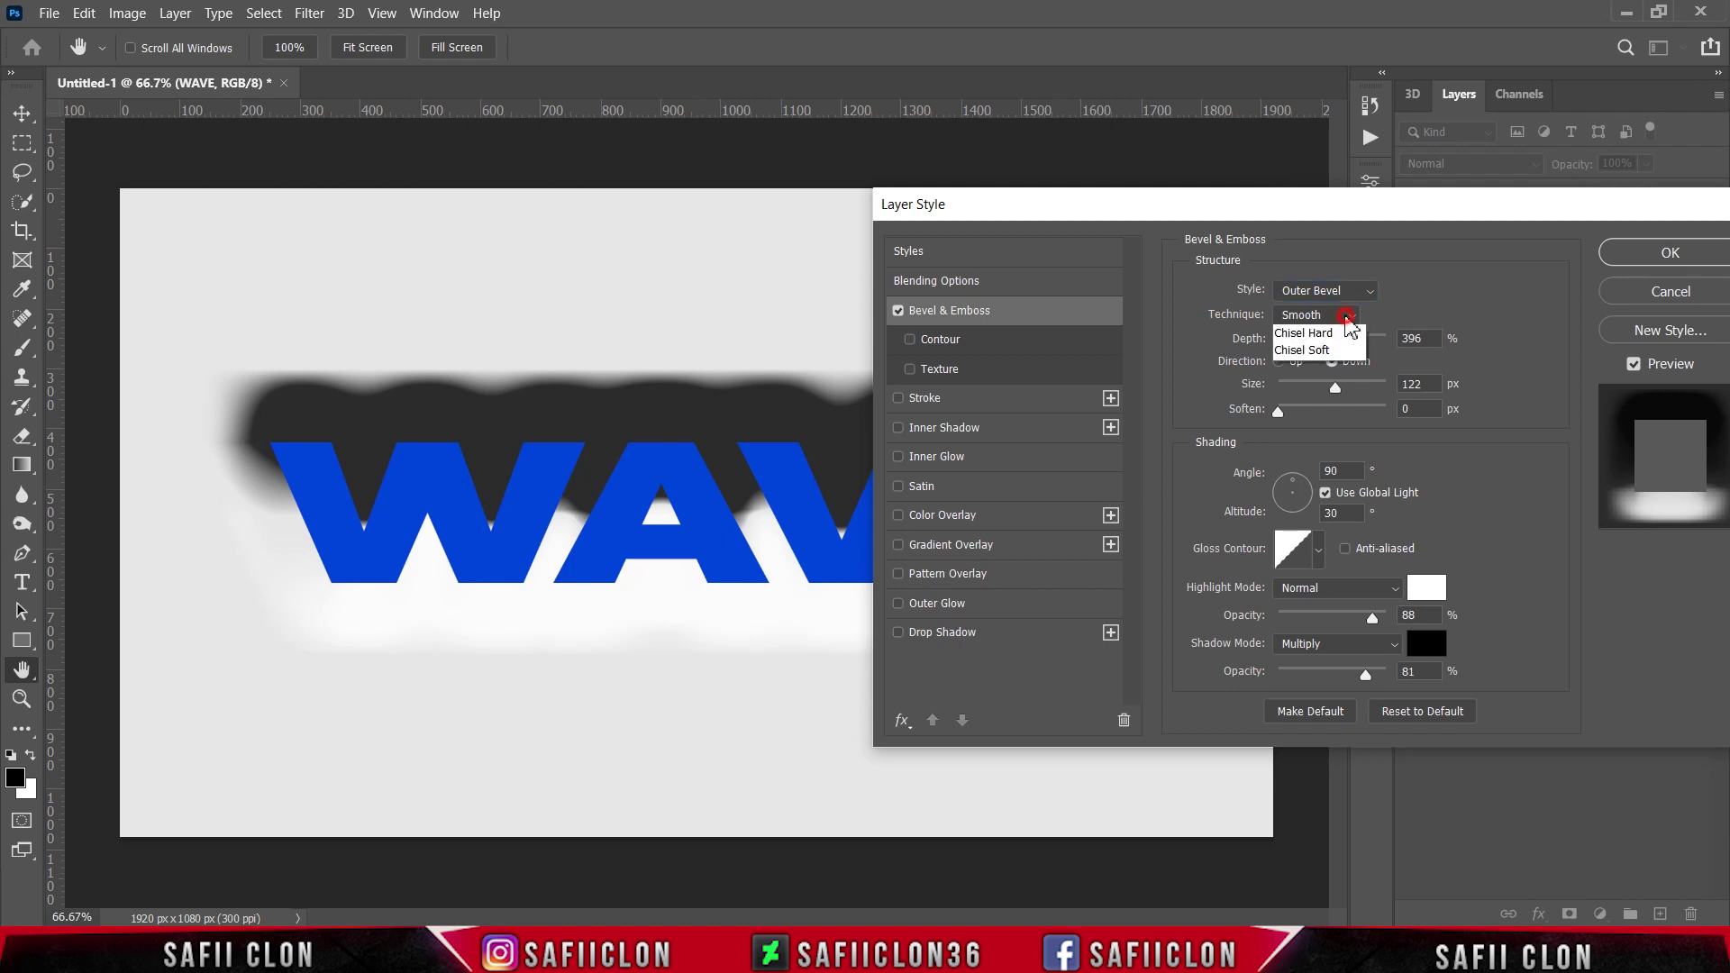
pyautogui.click(1294, 335)
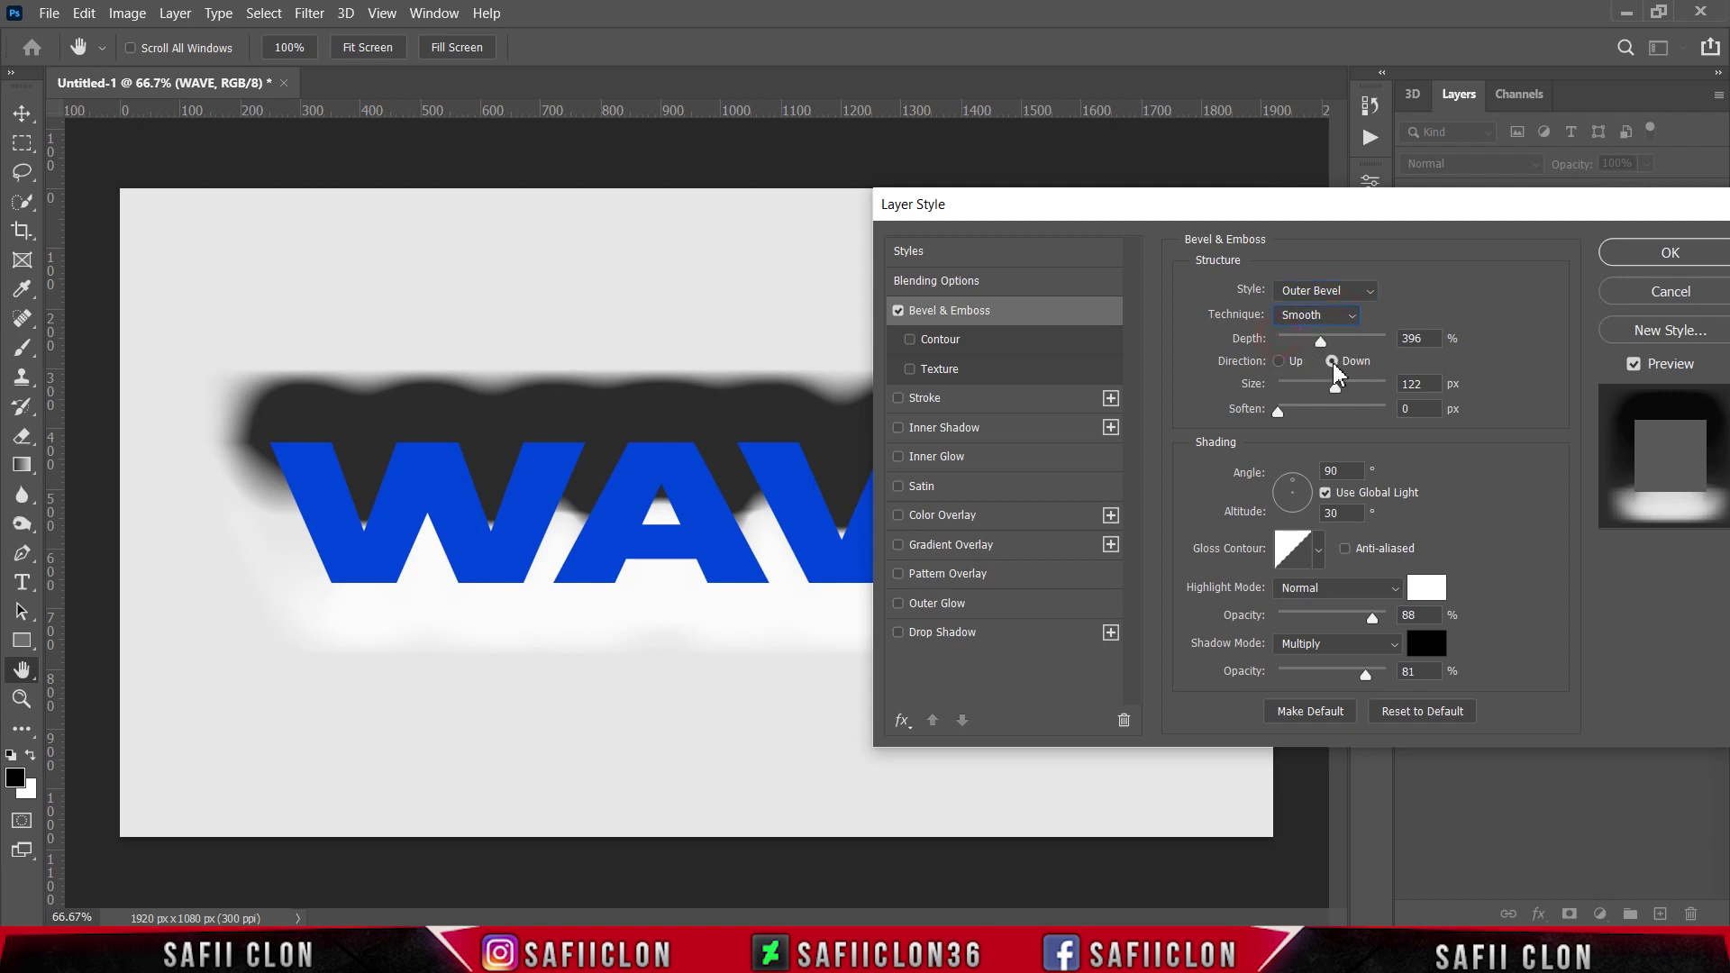
pyautogui.click(1278, 363)
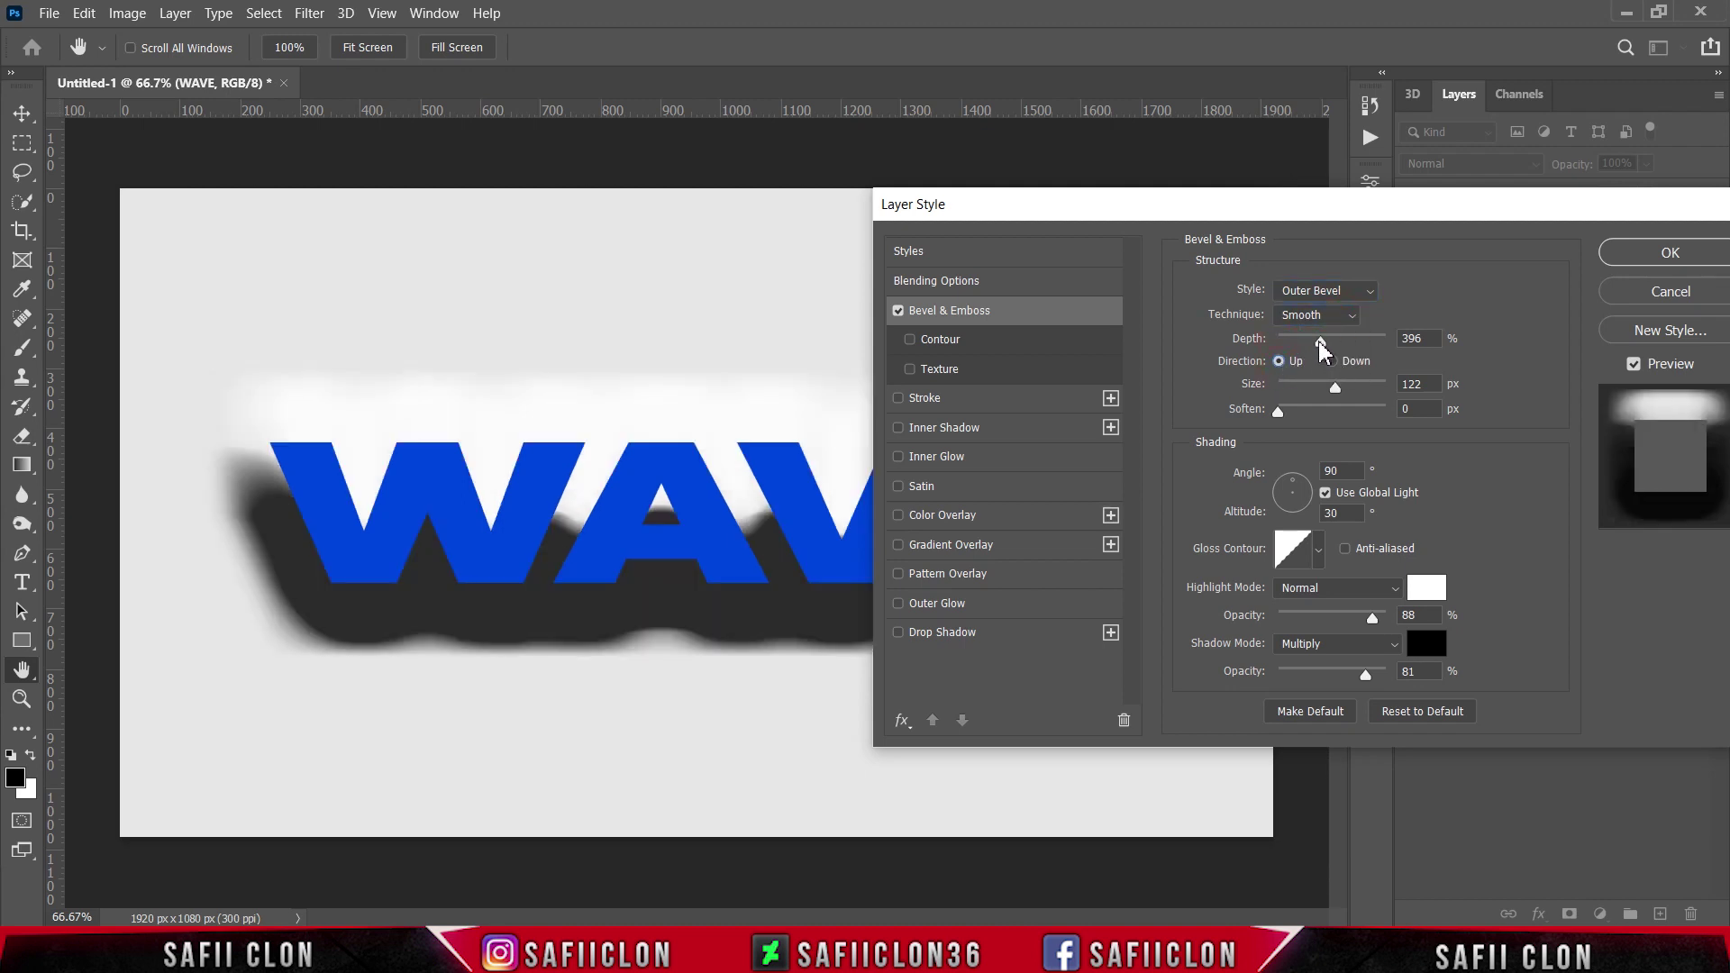
pyautogui.moveTo(1319, 343); pyautogui.dragTo(1391, 414)
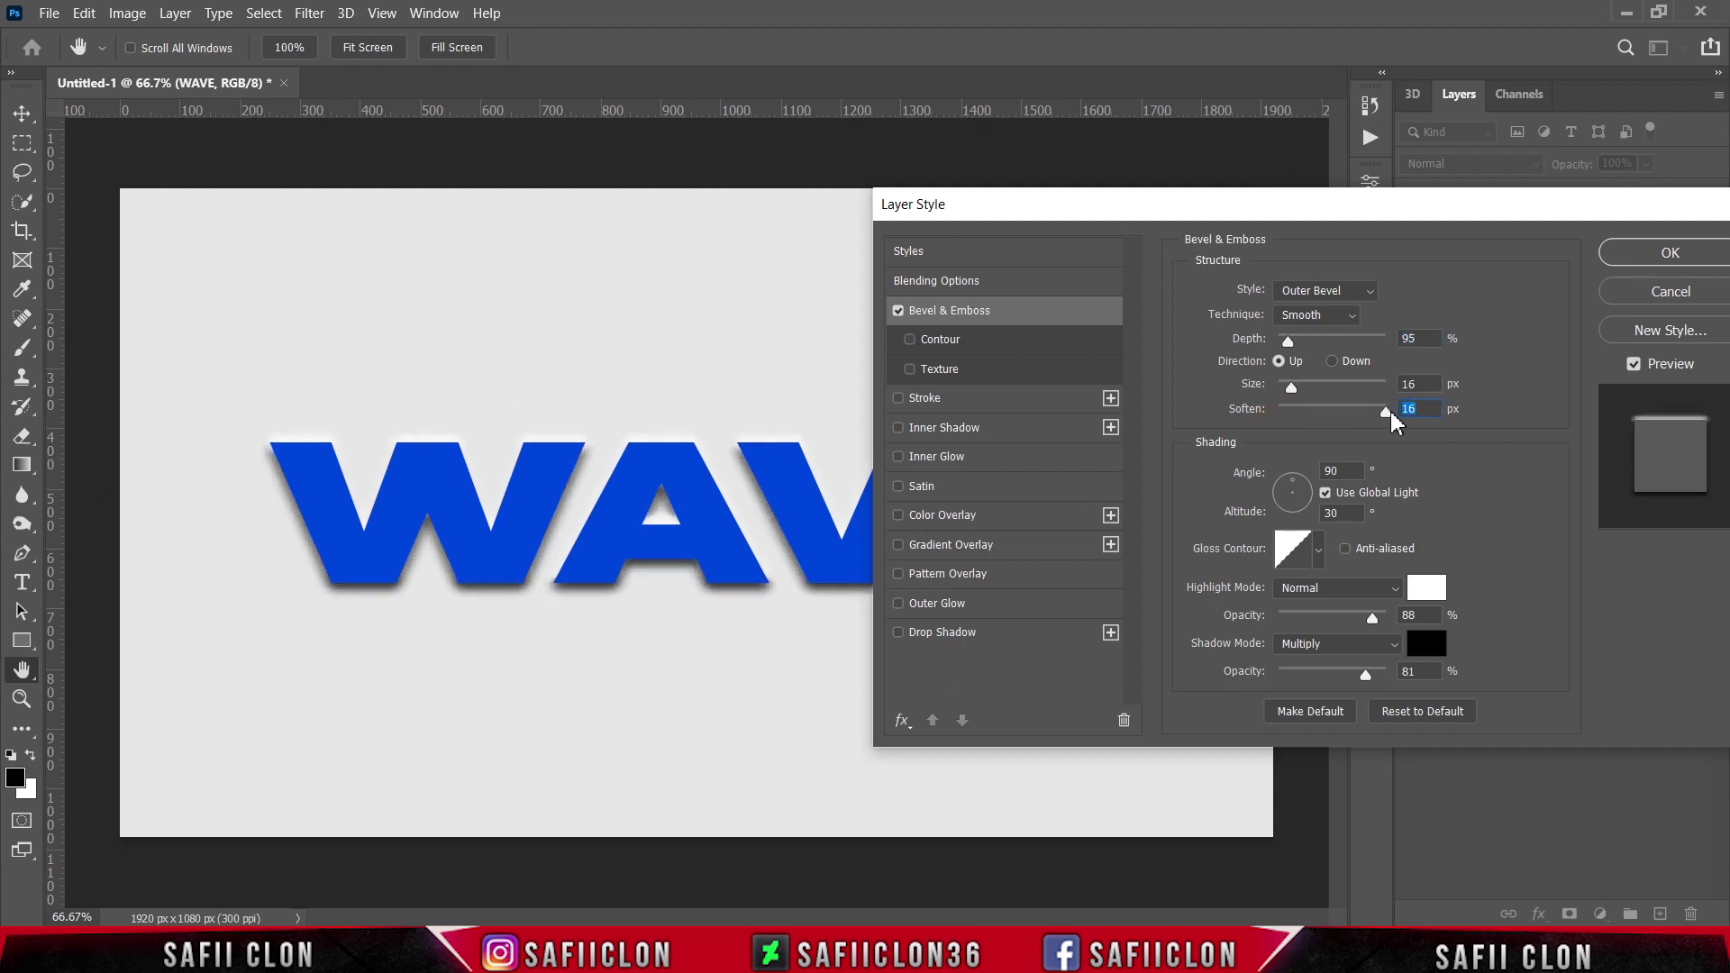
# Set the bevel highlight to Screen mode with white color and 46% opacity
pyautogui.click(1395, 594)
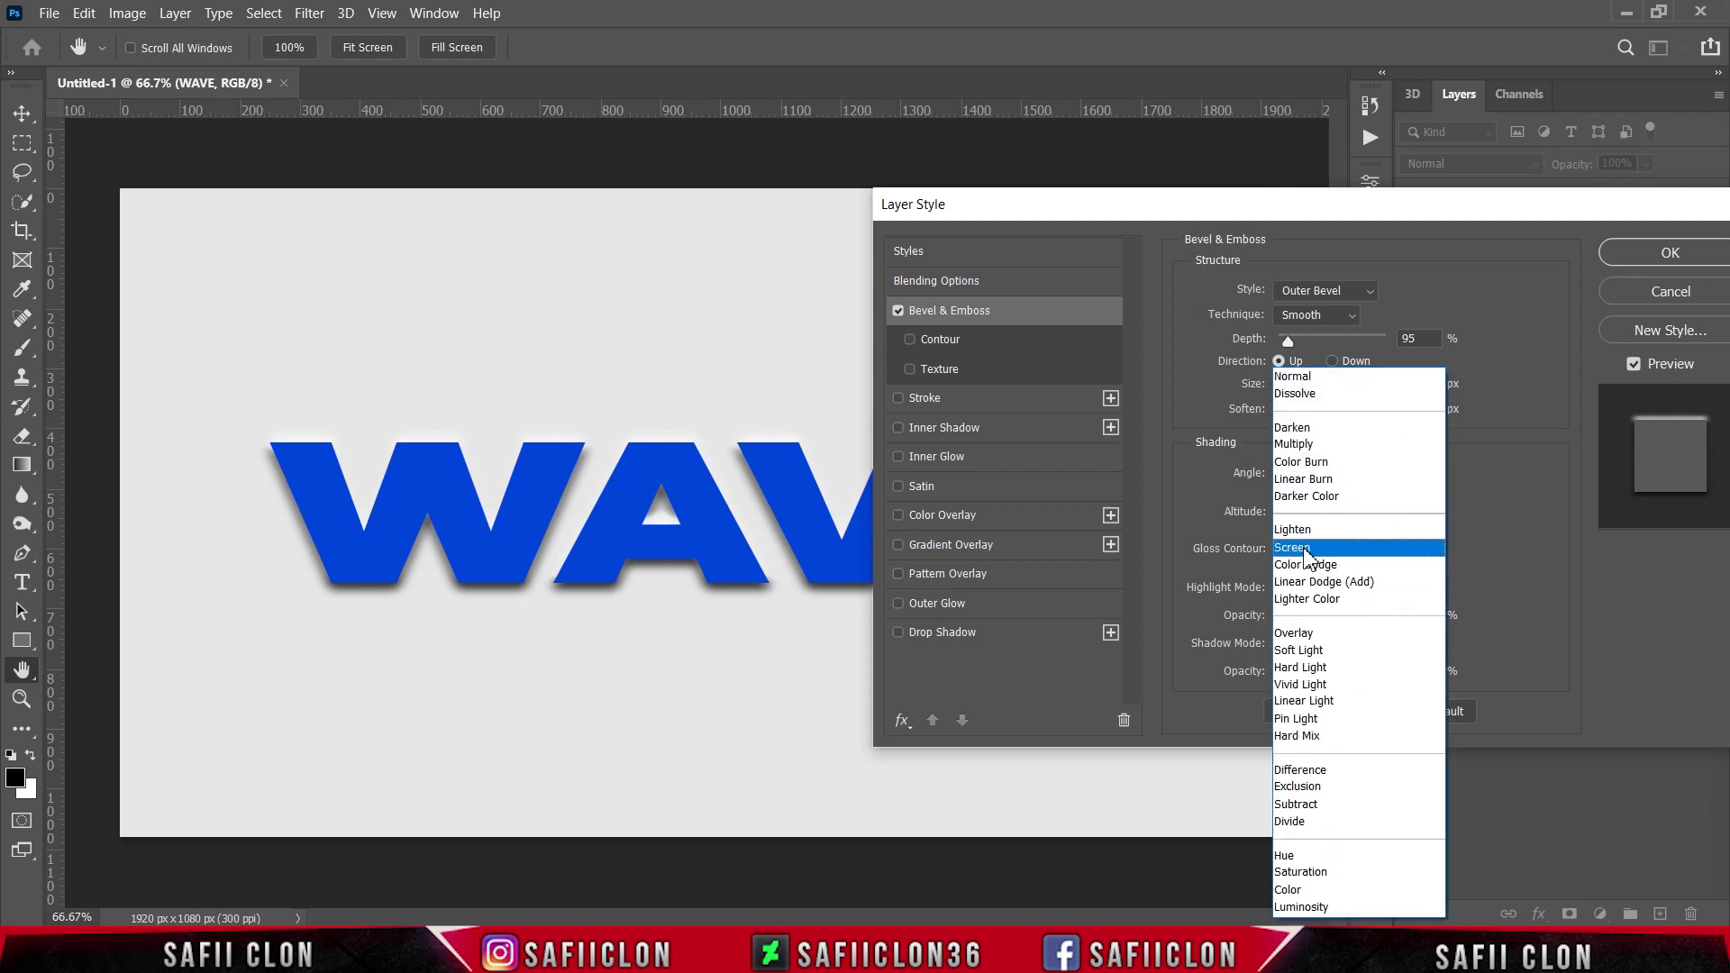
pyautogui.click(1307, 548)
pyautogui.click(1427, 586)
pyautogui.click(1161, 308)
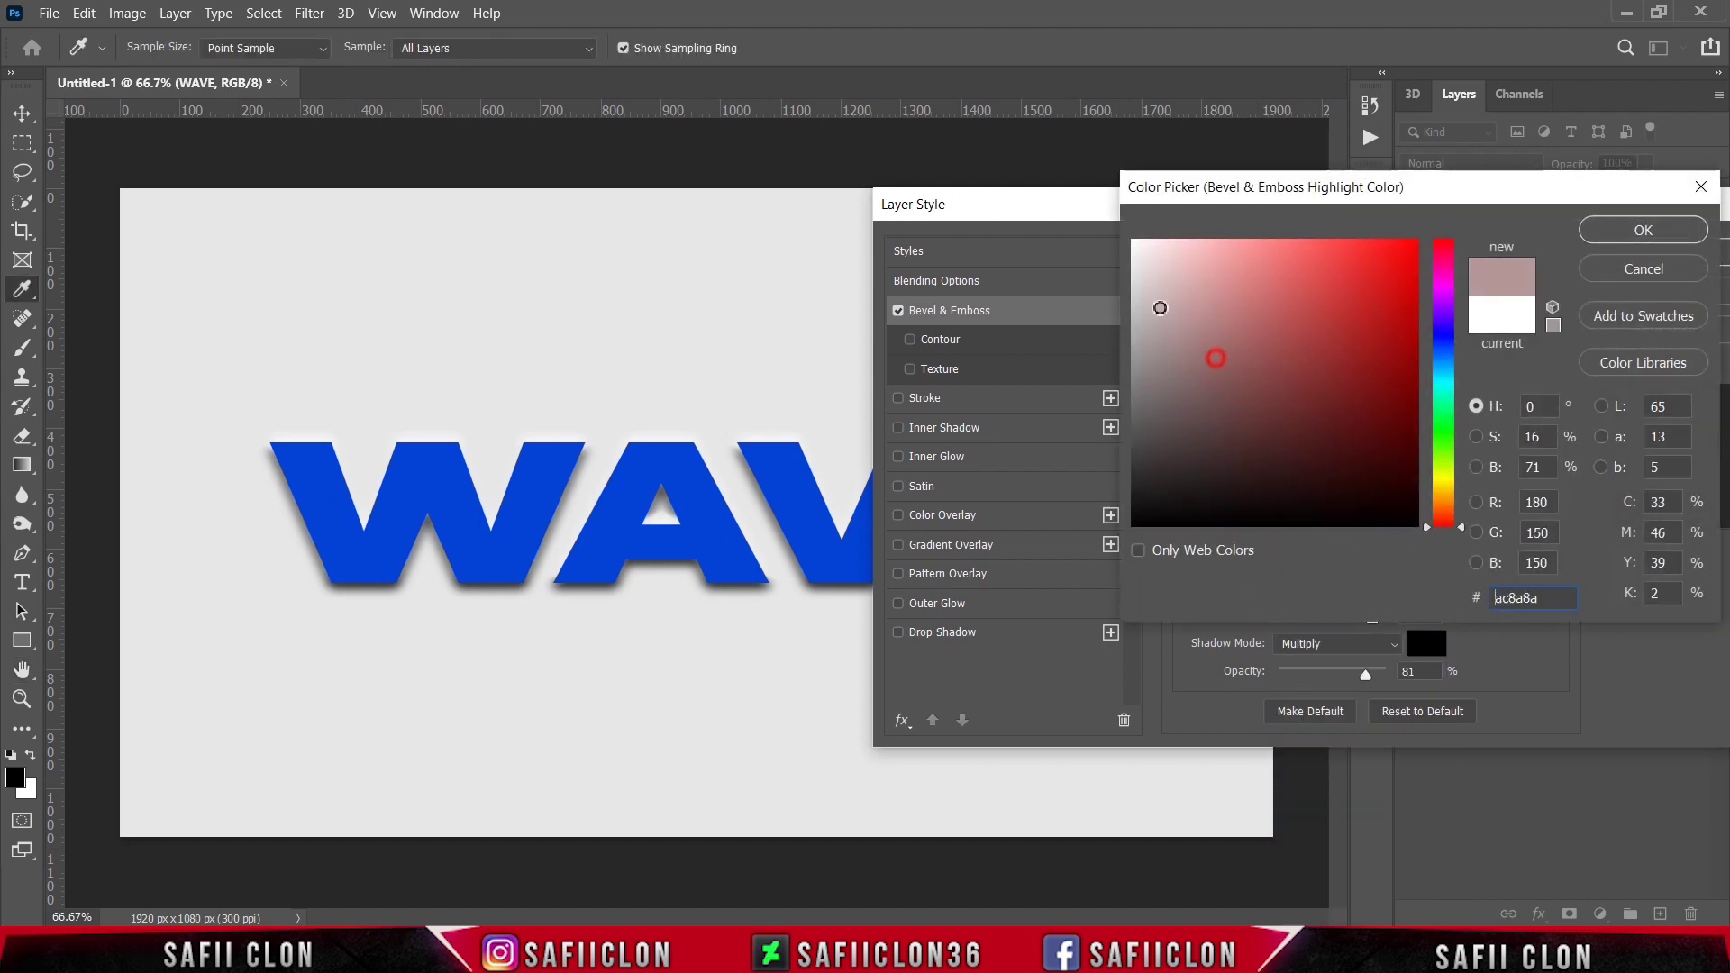
pyautogui.moveTo(1216, 358); pyautogui.dragTo(1115, 243)
pyautogui.click(1644, 231)
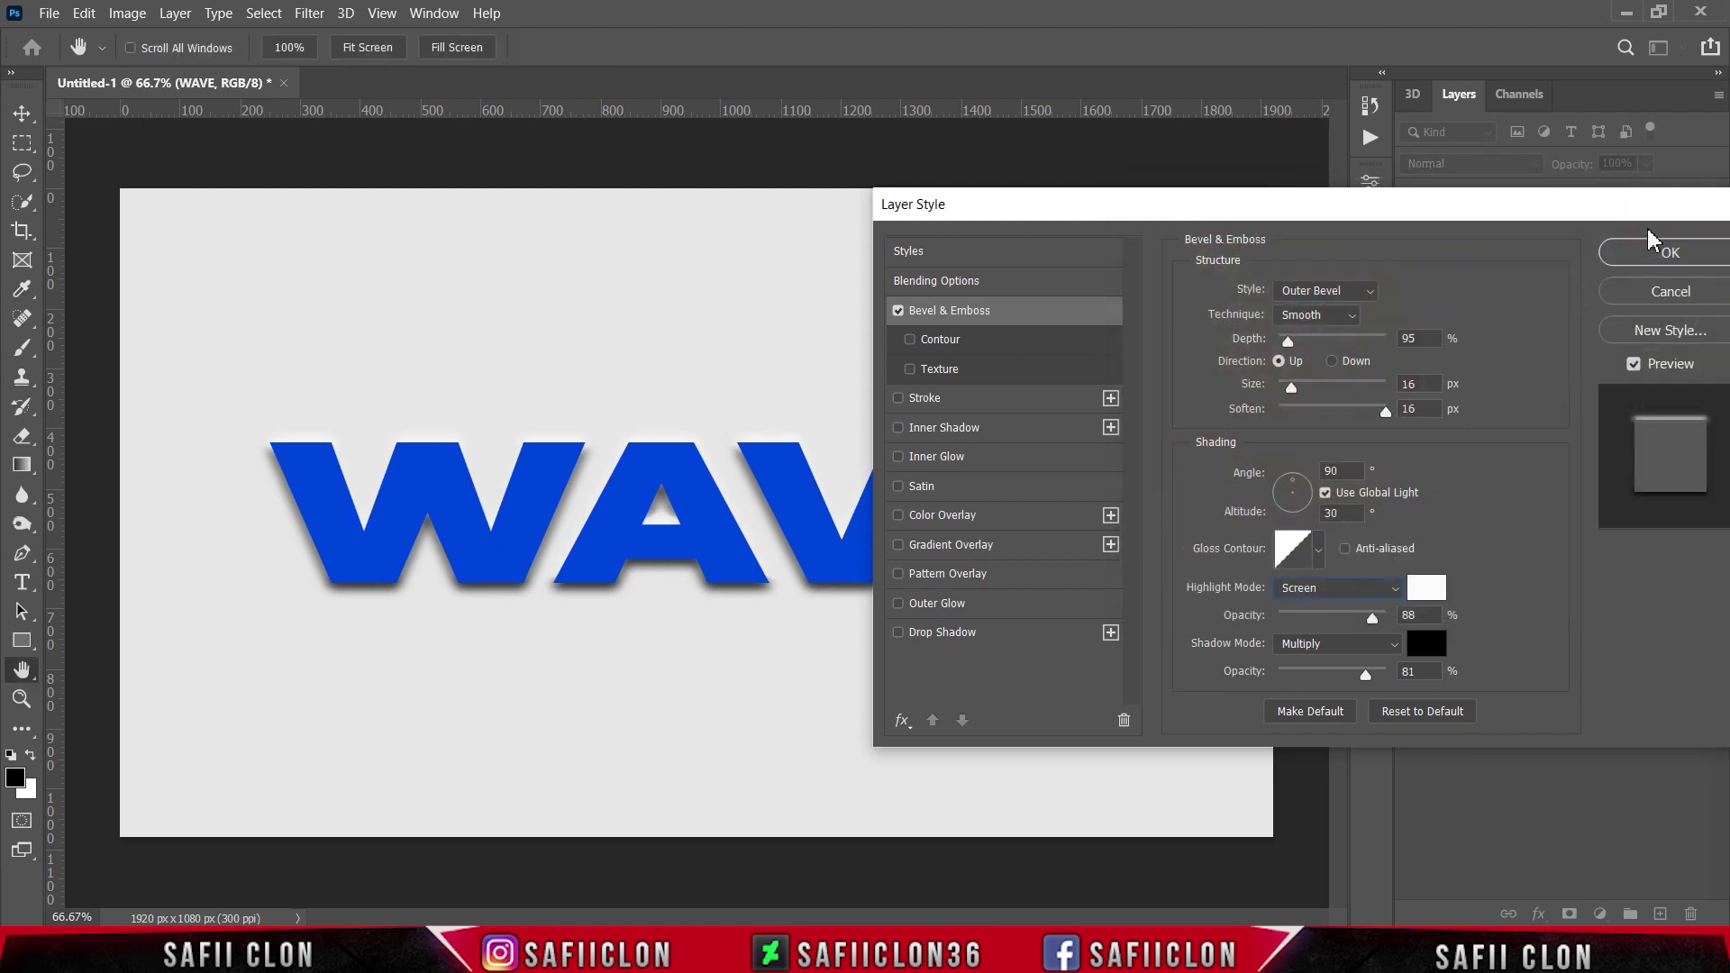
pyautogui.moveTo(1373, 621); pyautogui.dragTo(1331, 620)
# Set the bevel shadow to Multiply mode with dark gray color 232323 and 18% opacity
pyautogui.click(1392, 645)
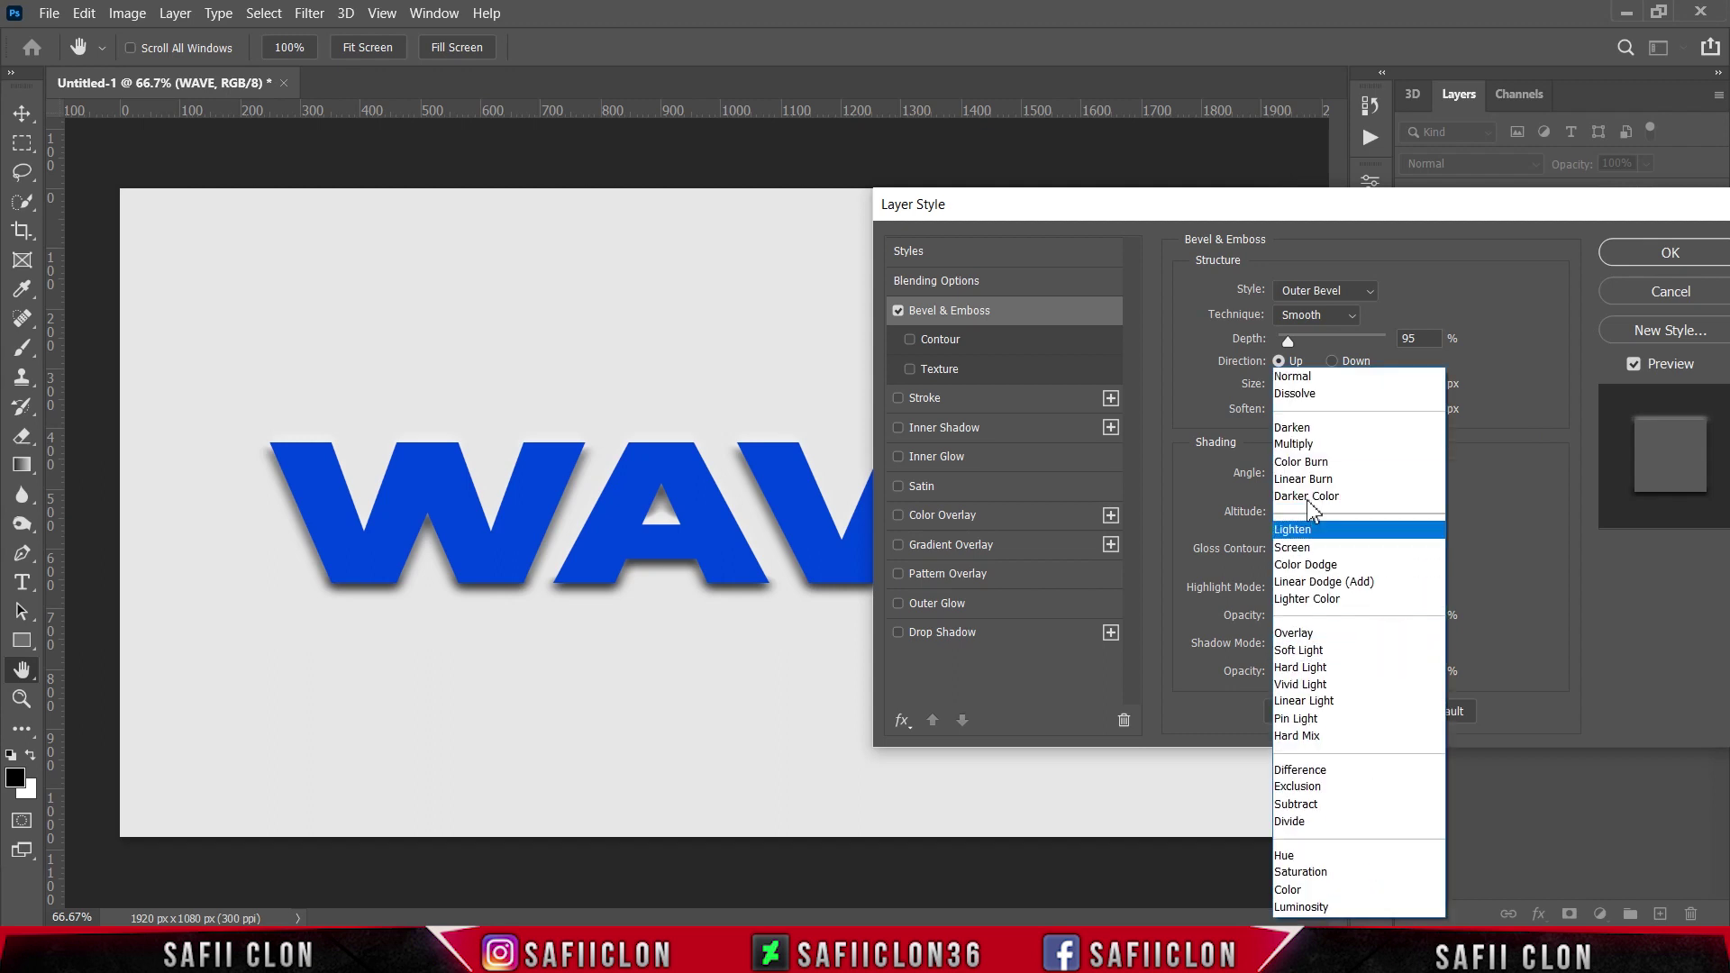
pyautogui.click(1296, 445)
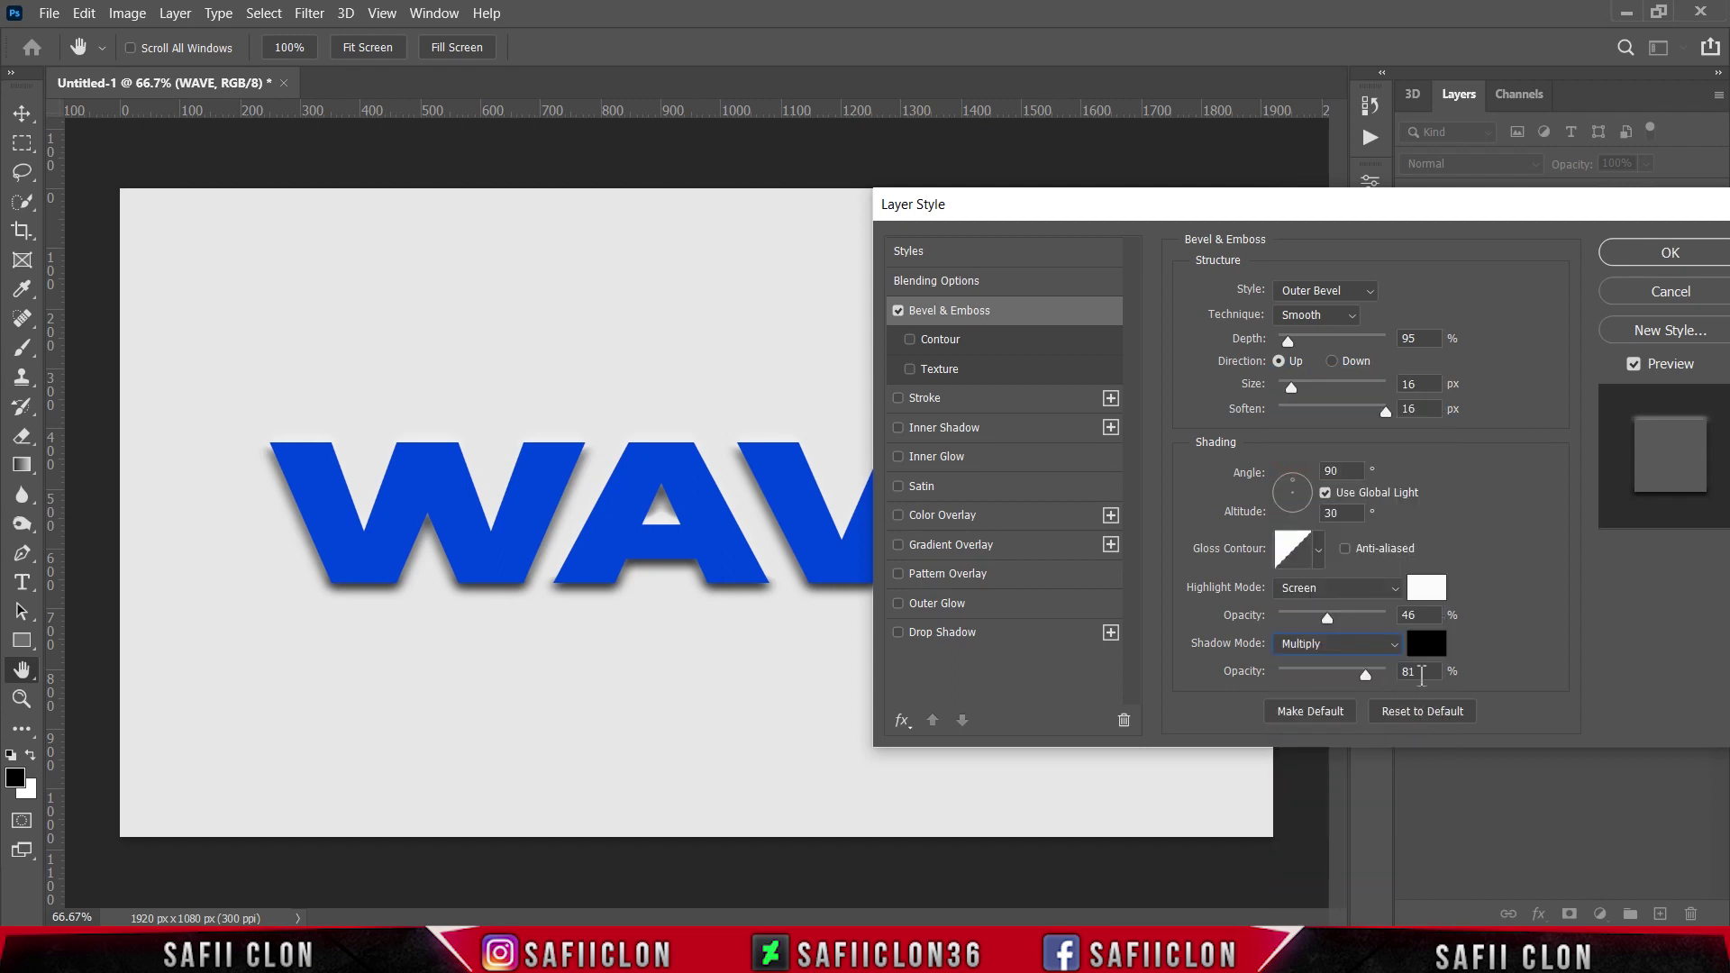
pyautogui.click(1428, 646)
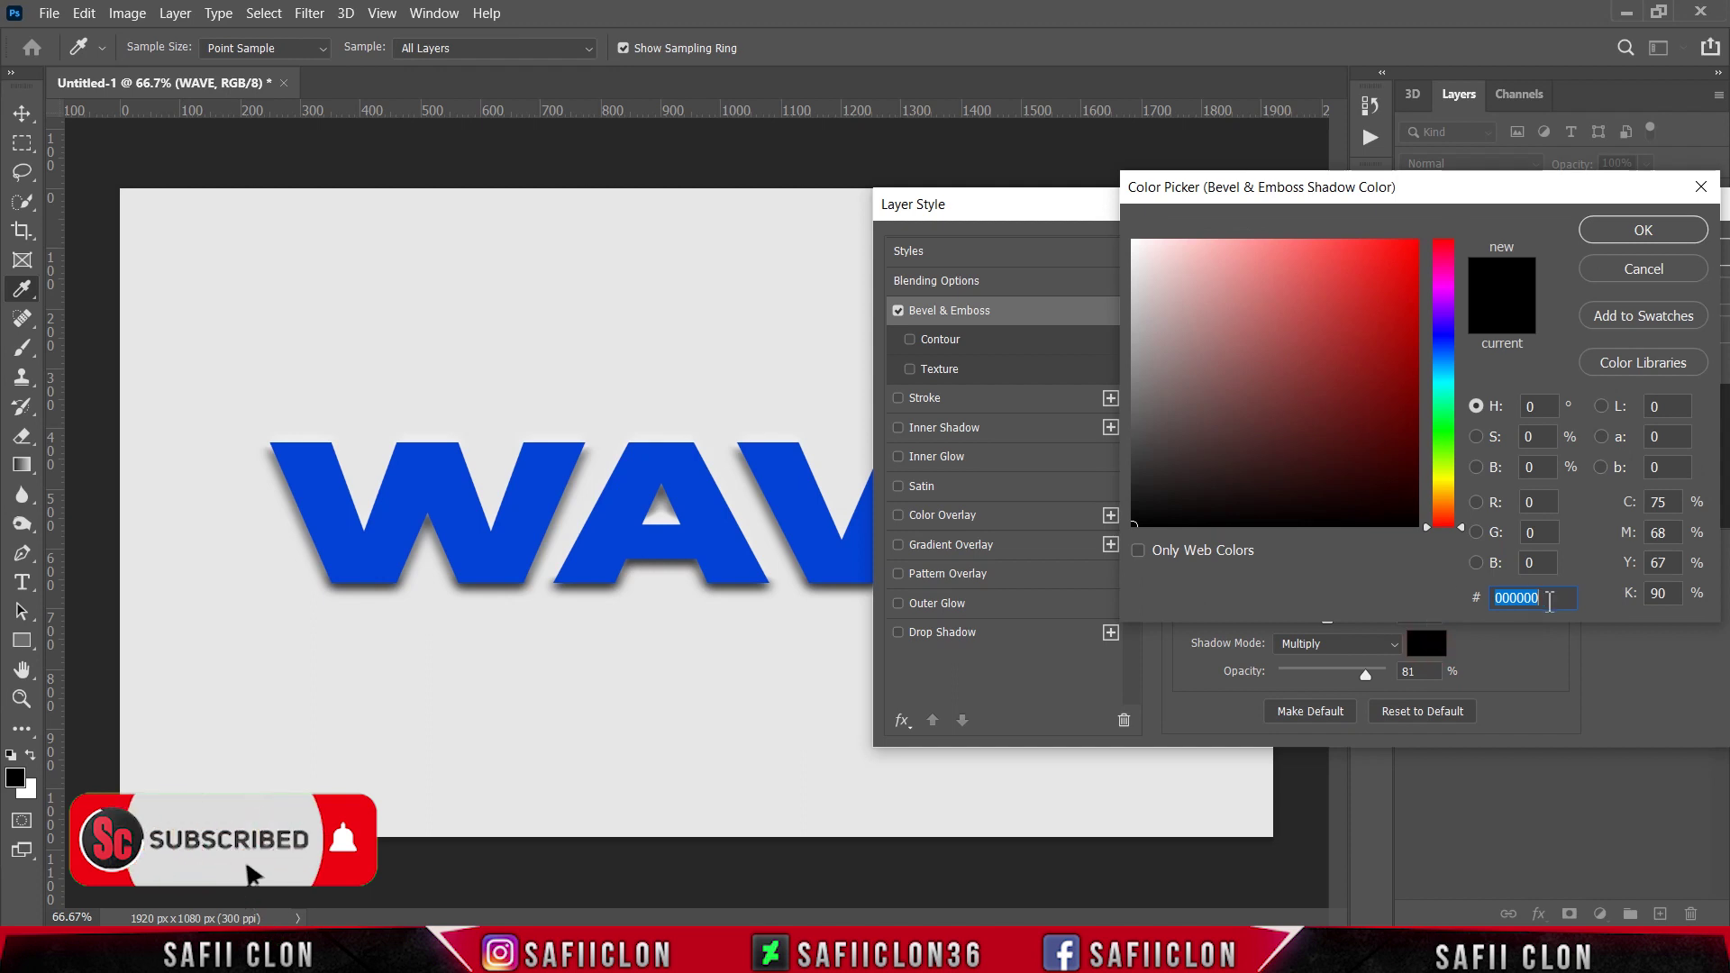
pyautogui.moveTo(1161, 526); pyautogui.dragTo(1126, 490)
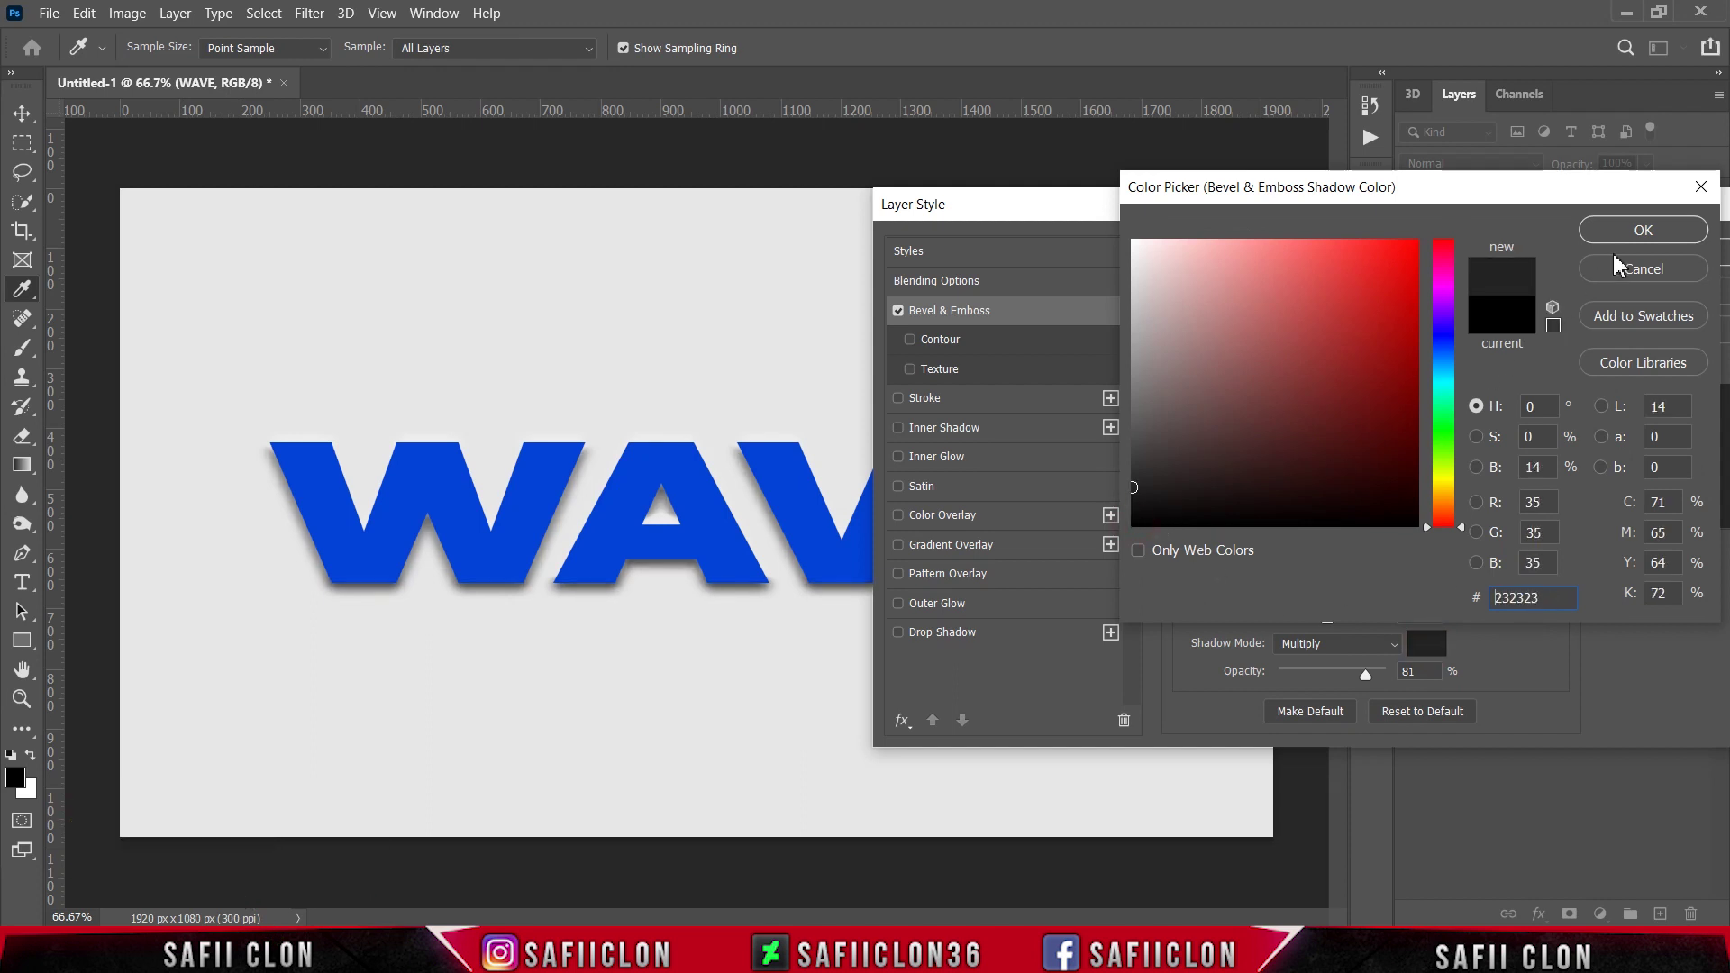
pyautogui.click(1644, 236)
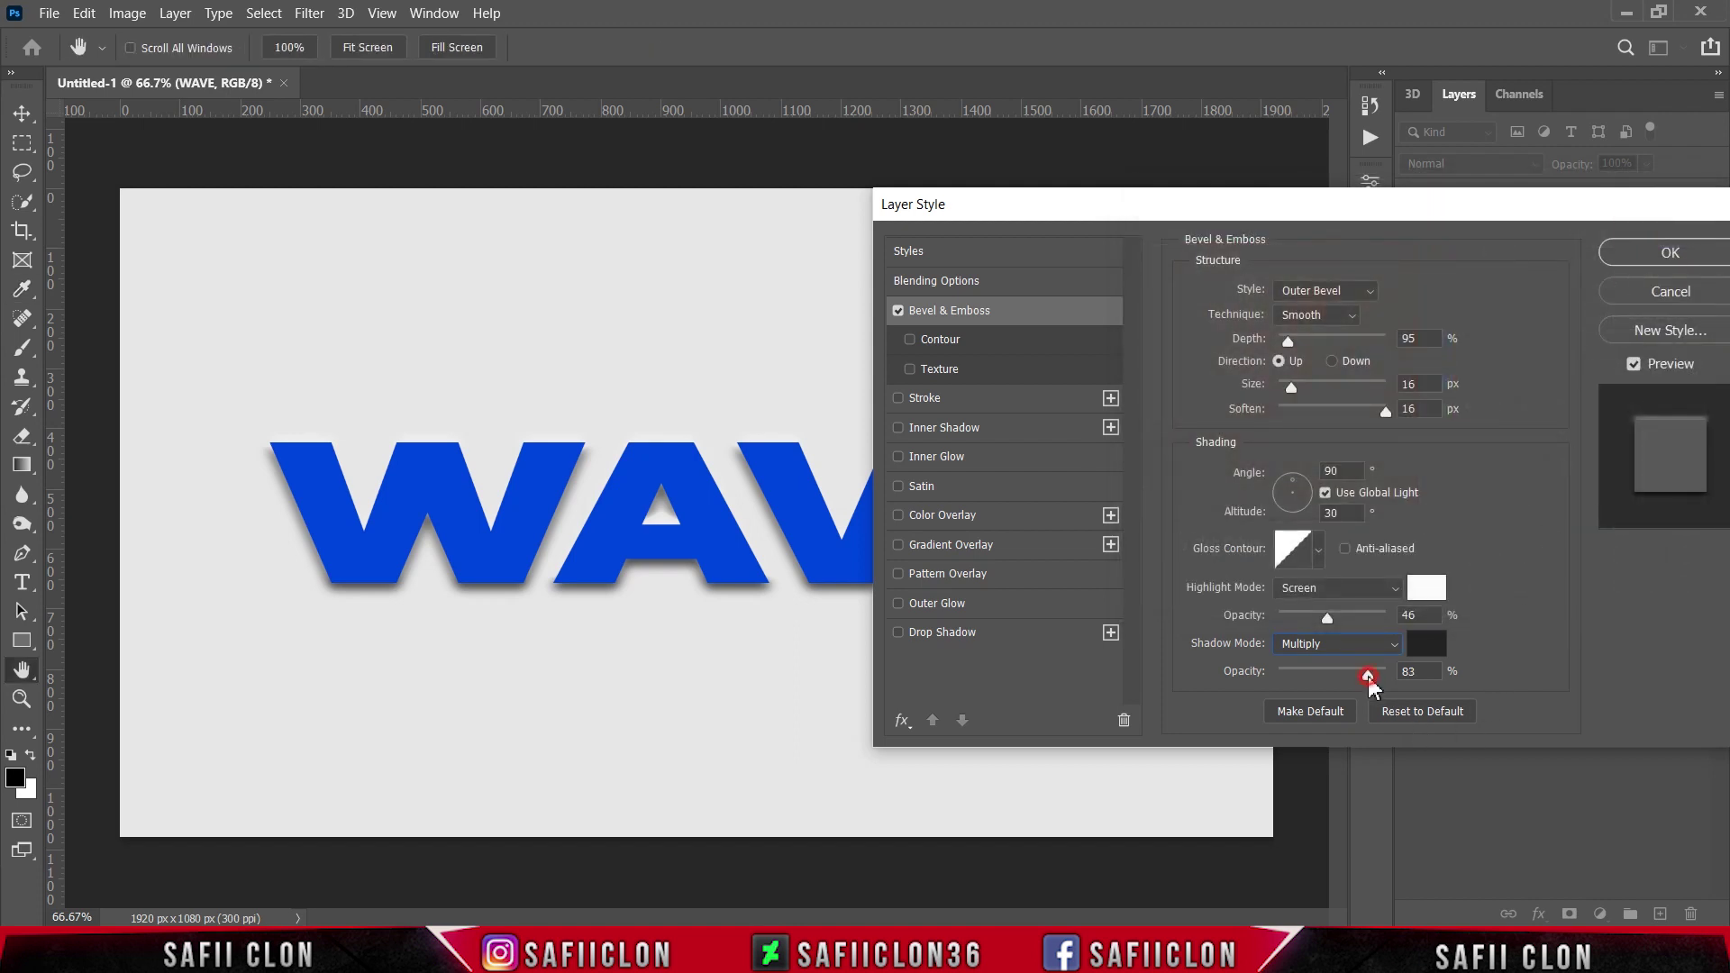
pyautogui.moveTo(1368, 678); pyautogui.dragTo(1297, 677)
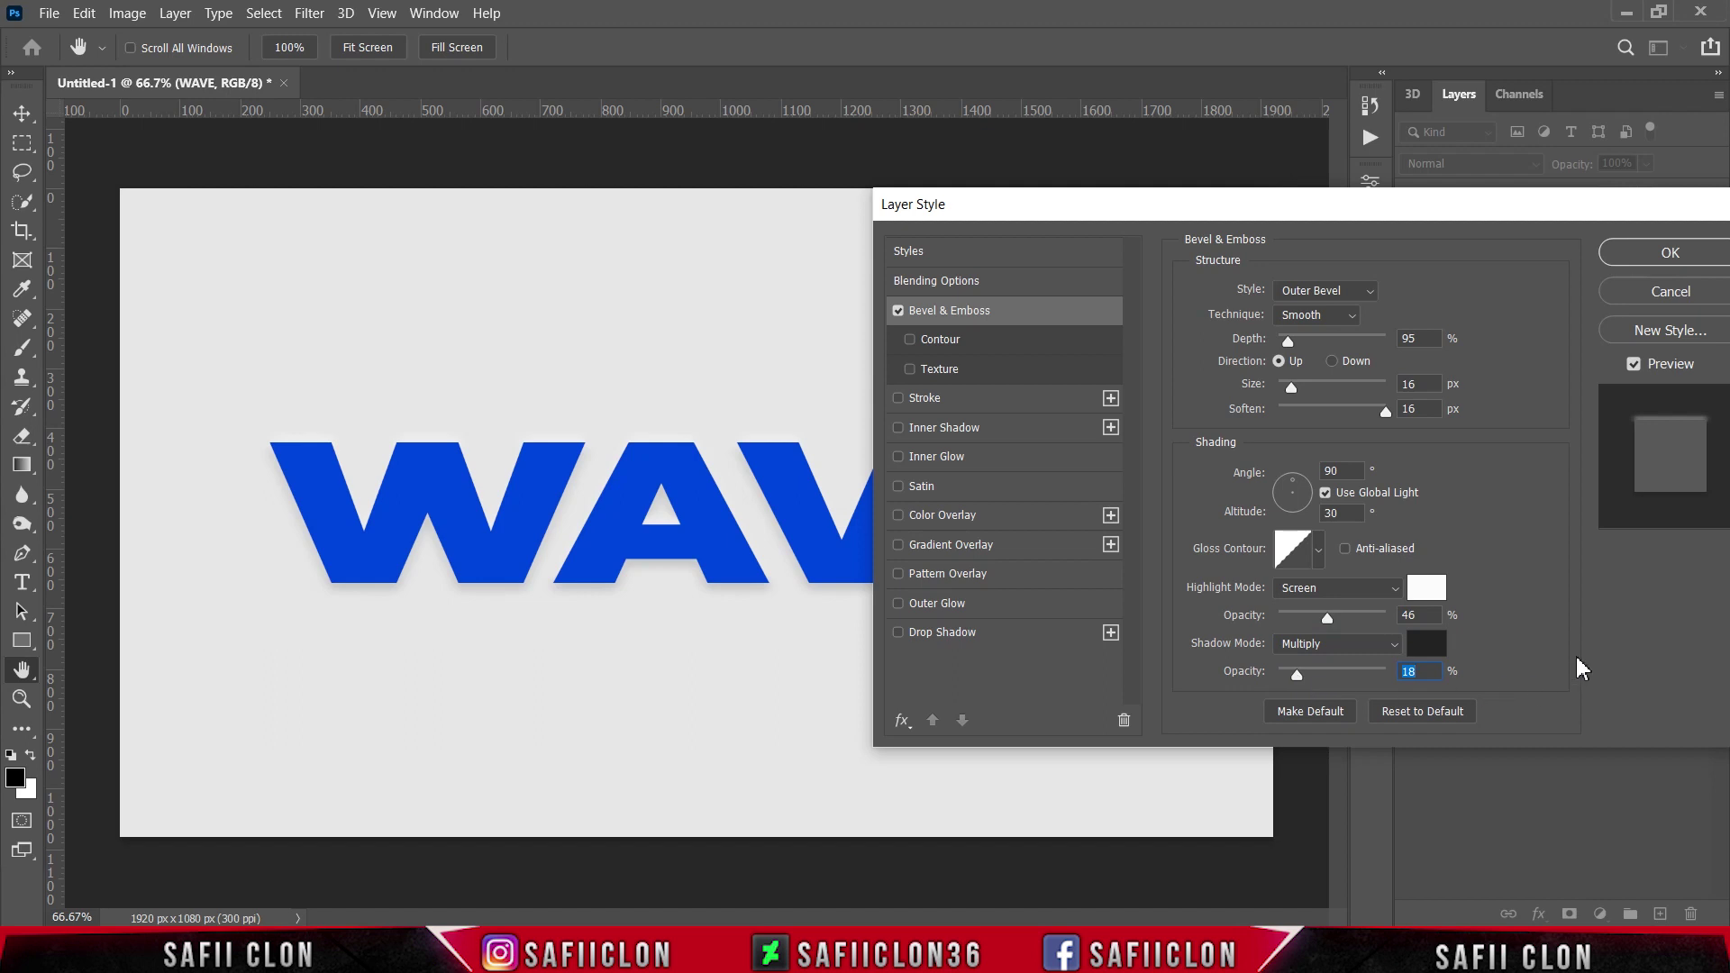
# Add an Inner Shadow to the WAVE text using Multiply mode, black 000000, opacity 41%, distance 9 px and size 24 px
pyautogui.click(937, 431)
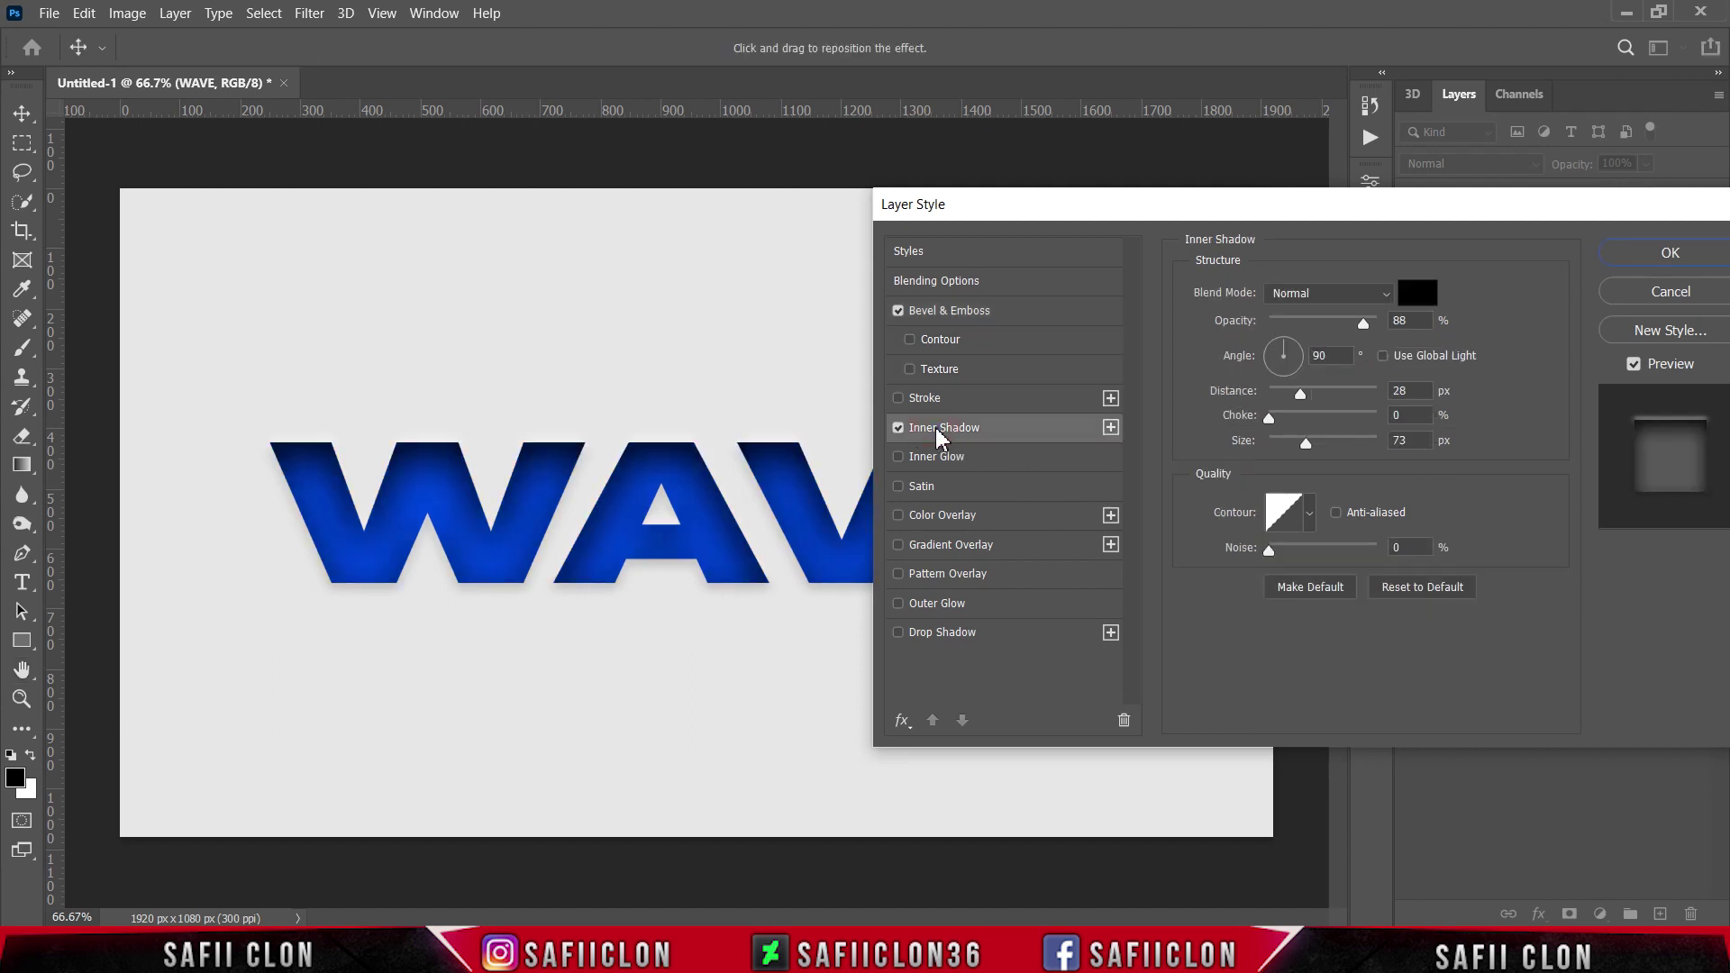
pyautogui.click(1341, 300)
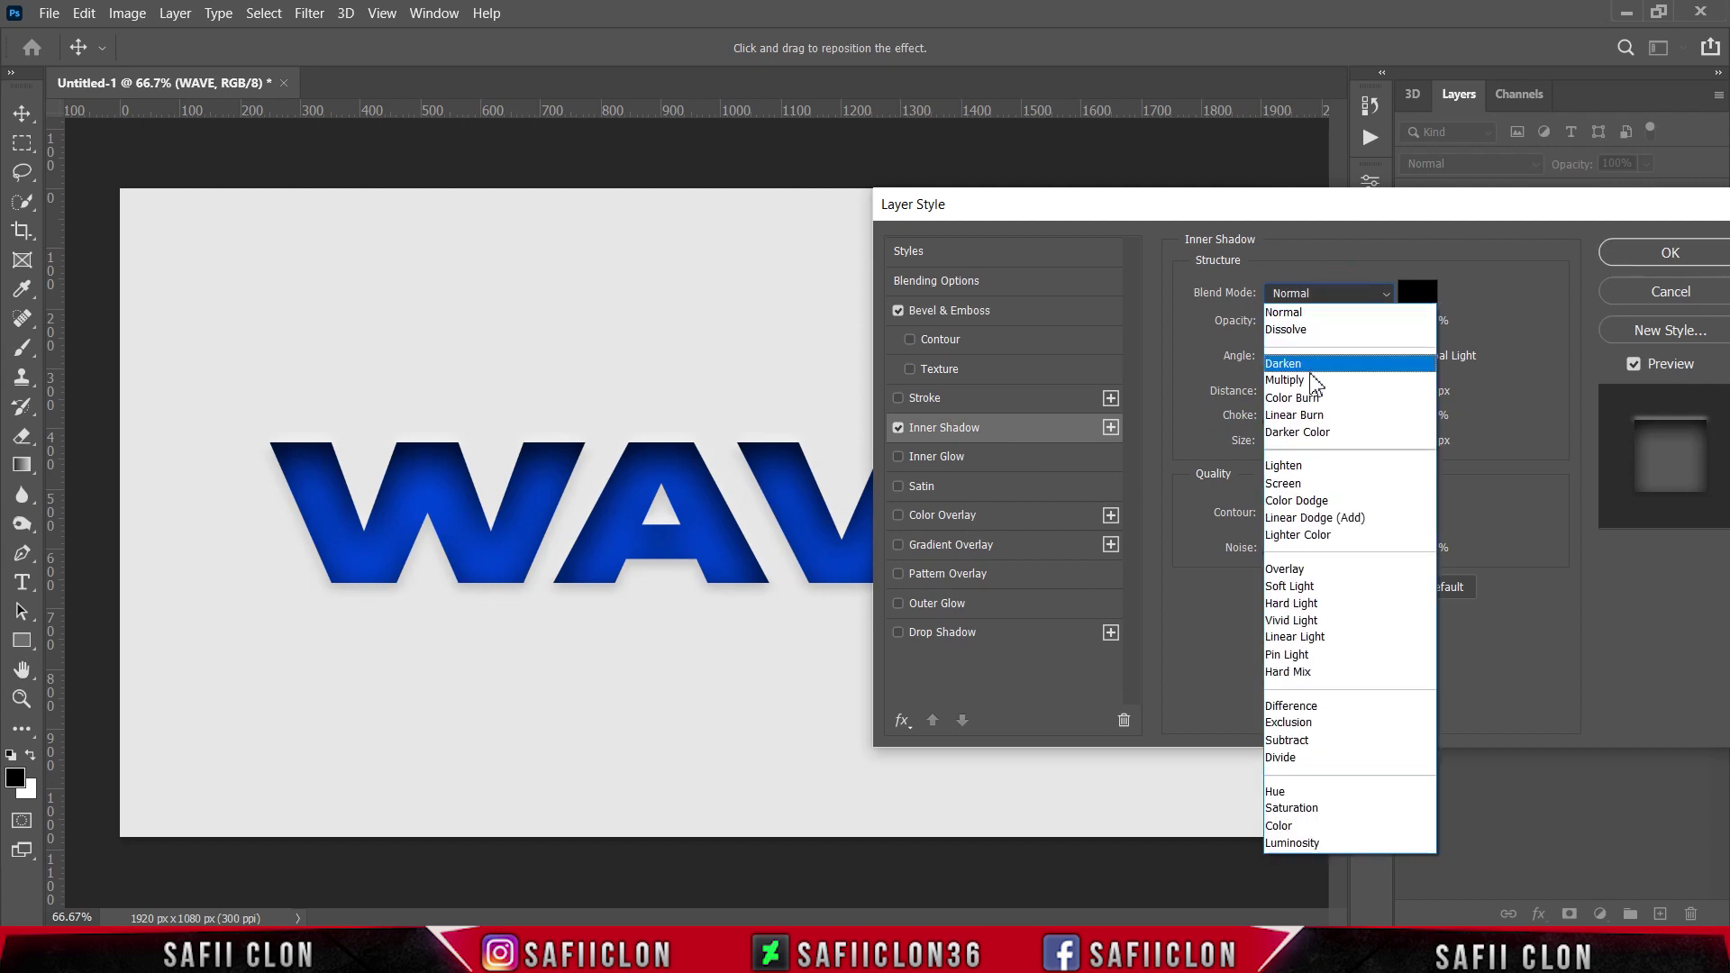
pyautogui.click(1307, 383)
pyautogui.click(1415, 297)
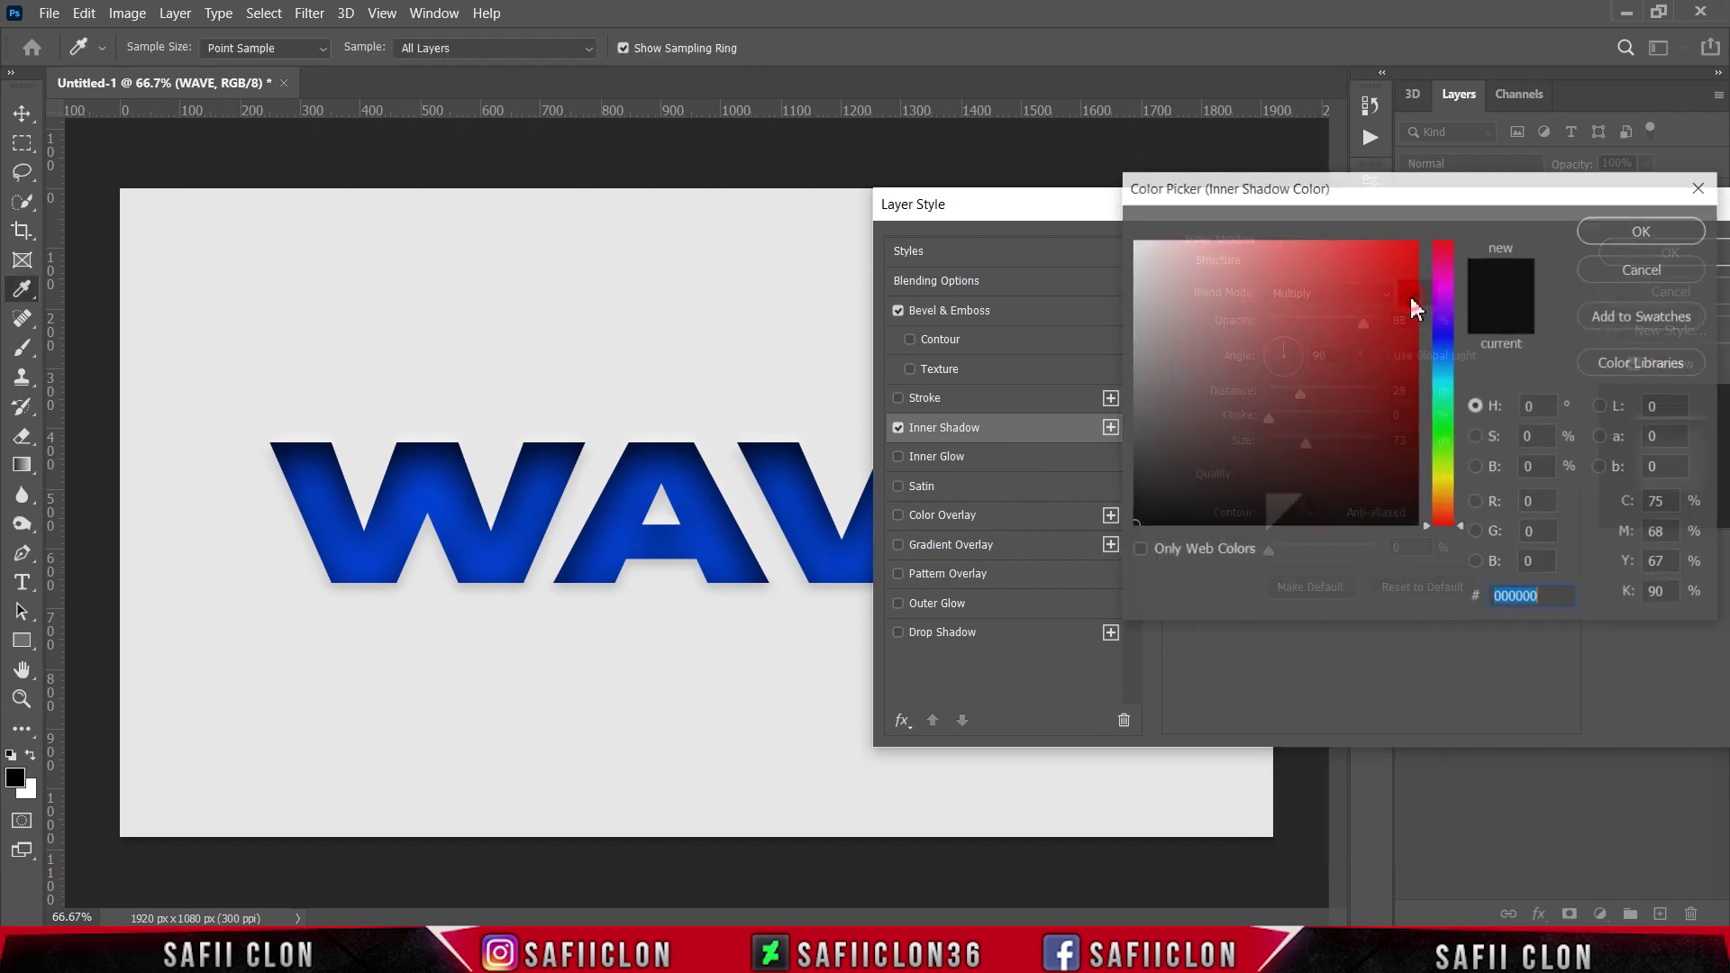
pyautogui.click(1617, 237)
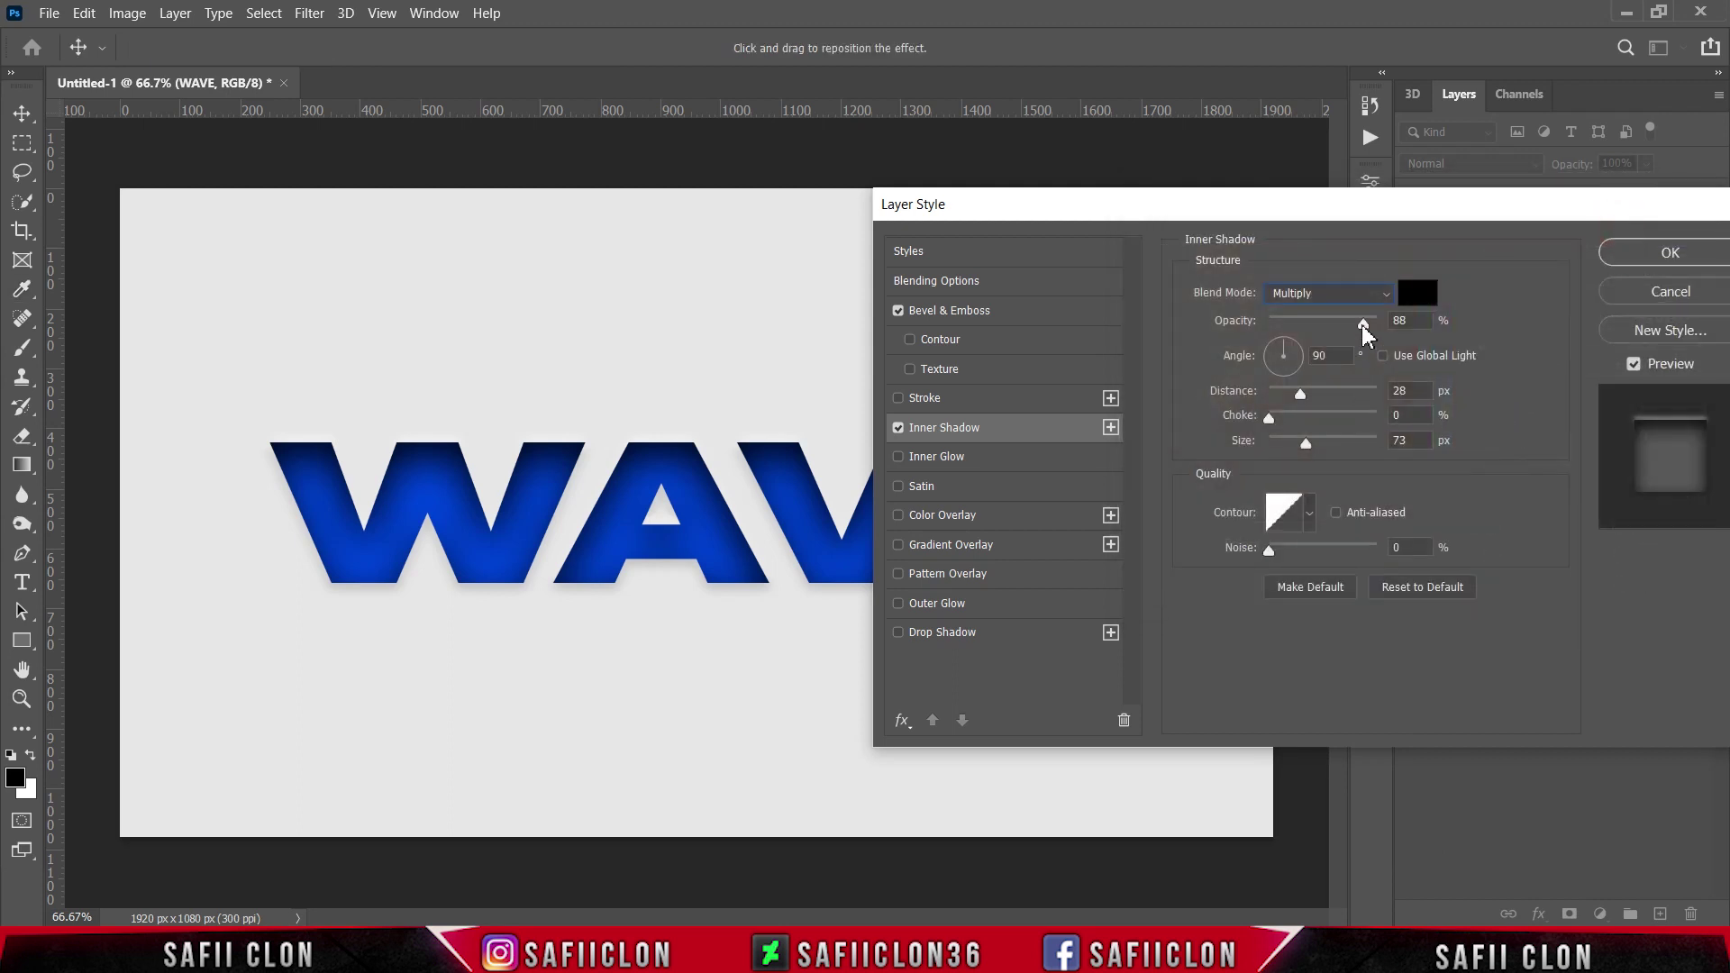
pyautogui.moveTo(1364, 332); pyautogui.dragTo(1315, 331)
pyautogui.moveTo(1302, 401)
pyautogui.mouseDown()
pyautogui.moveTo(1270, 402)
pyautogui.moveTo(1287, 406)
pyautogui.mouseUp()
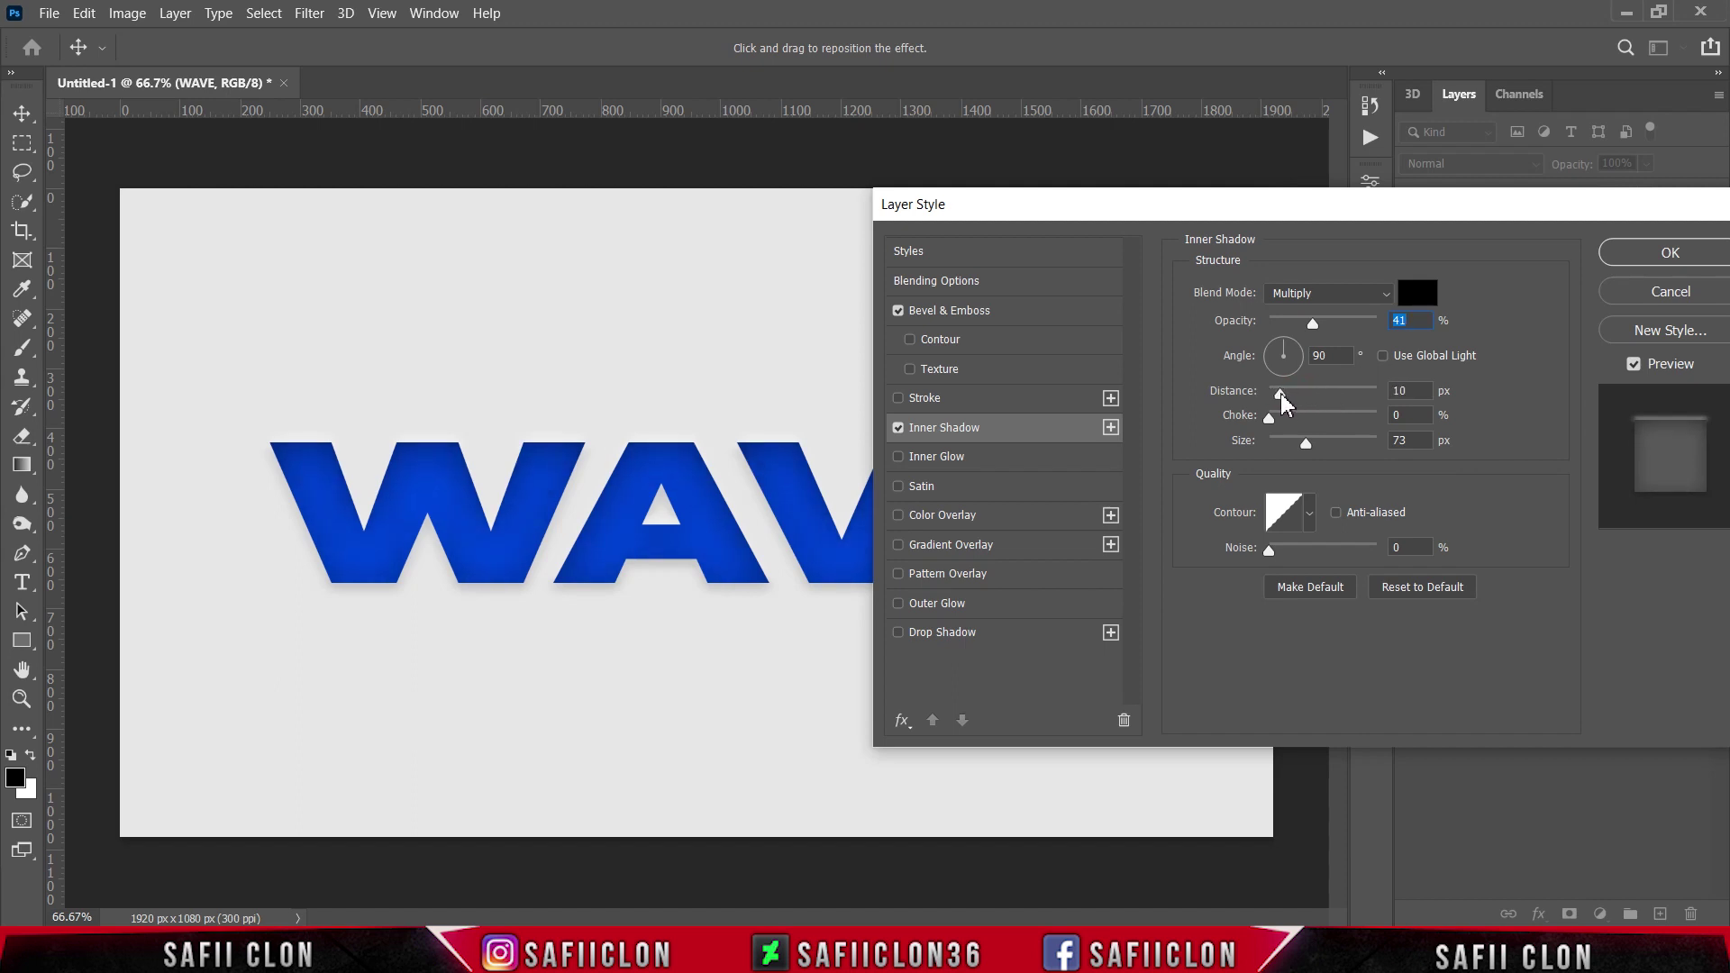
pyautogui.moveTo(1284, 400); pyautogui.dragTo(1291, 450)
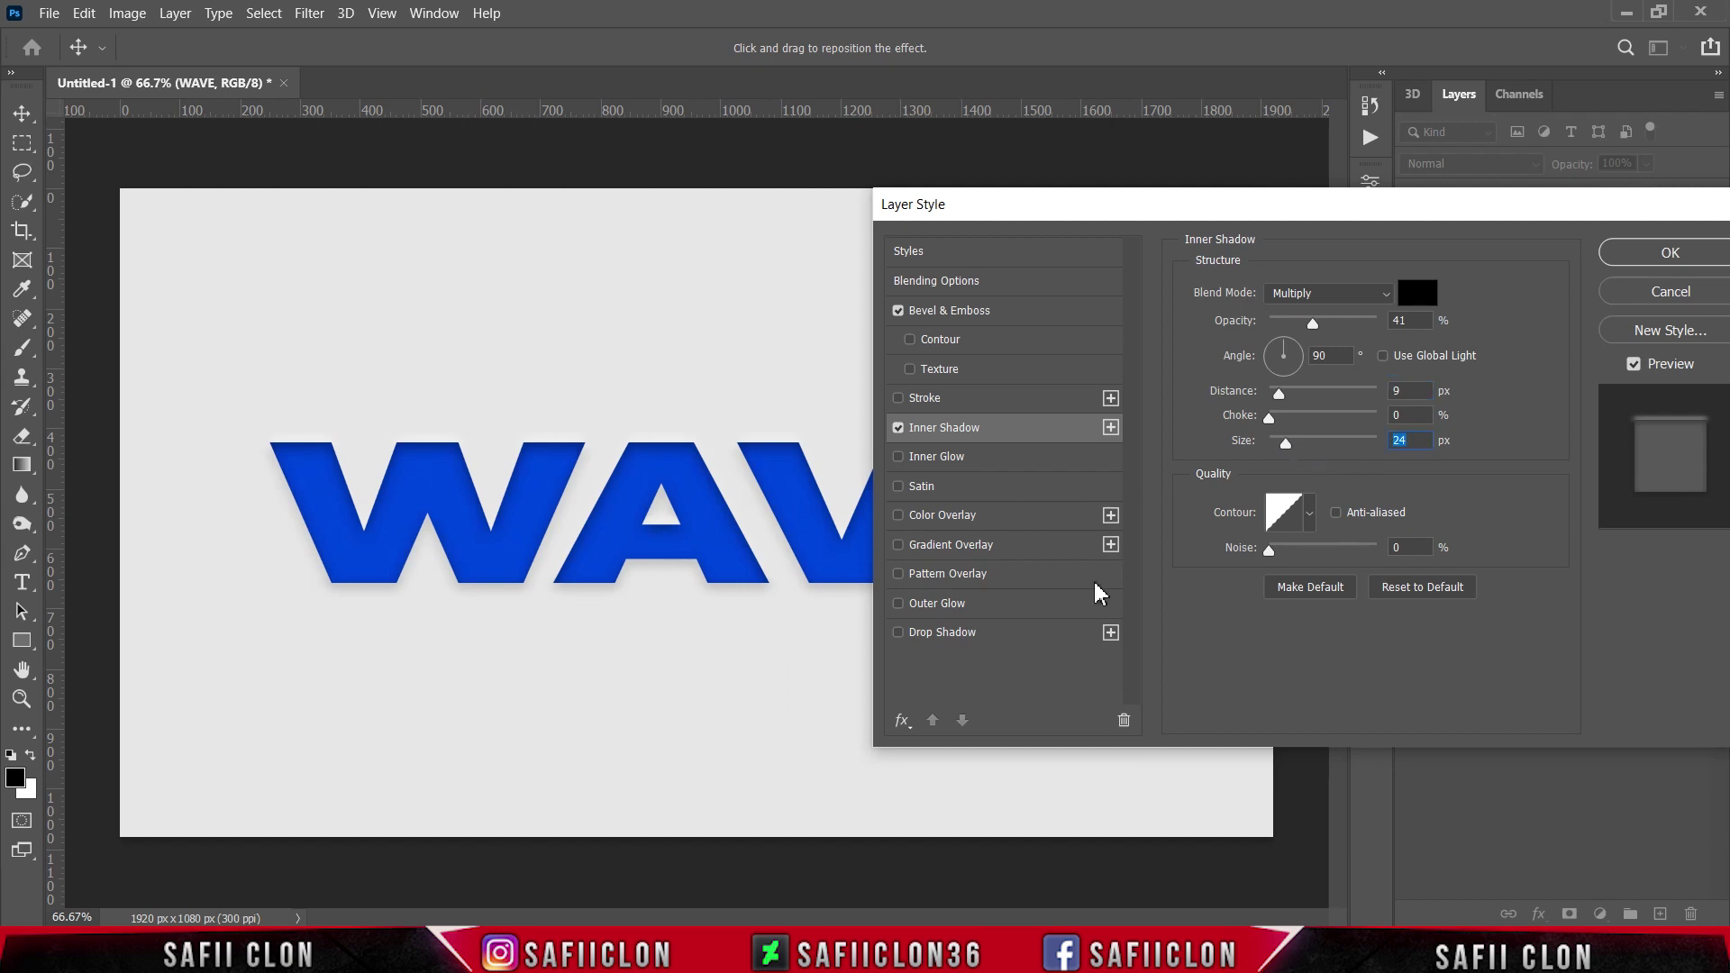
# Add a Drop Shadow to the WAVE text with Normal blend mode and black color
pyautogui.click(973, 633)
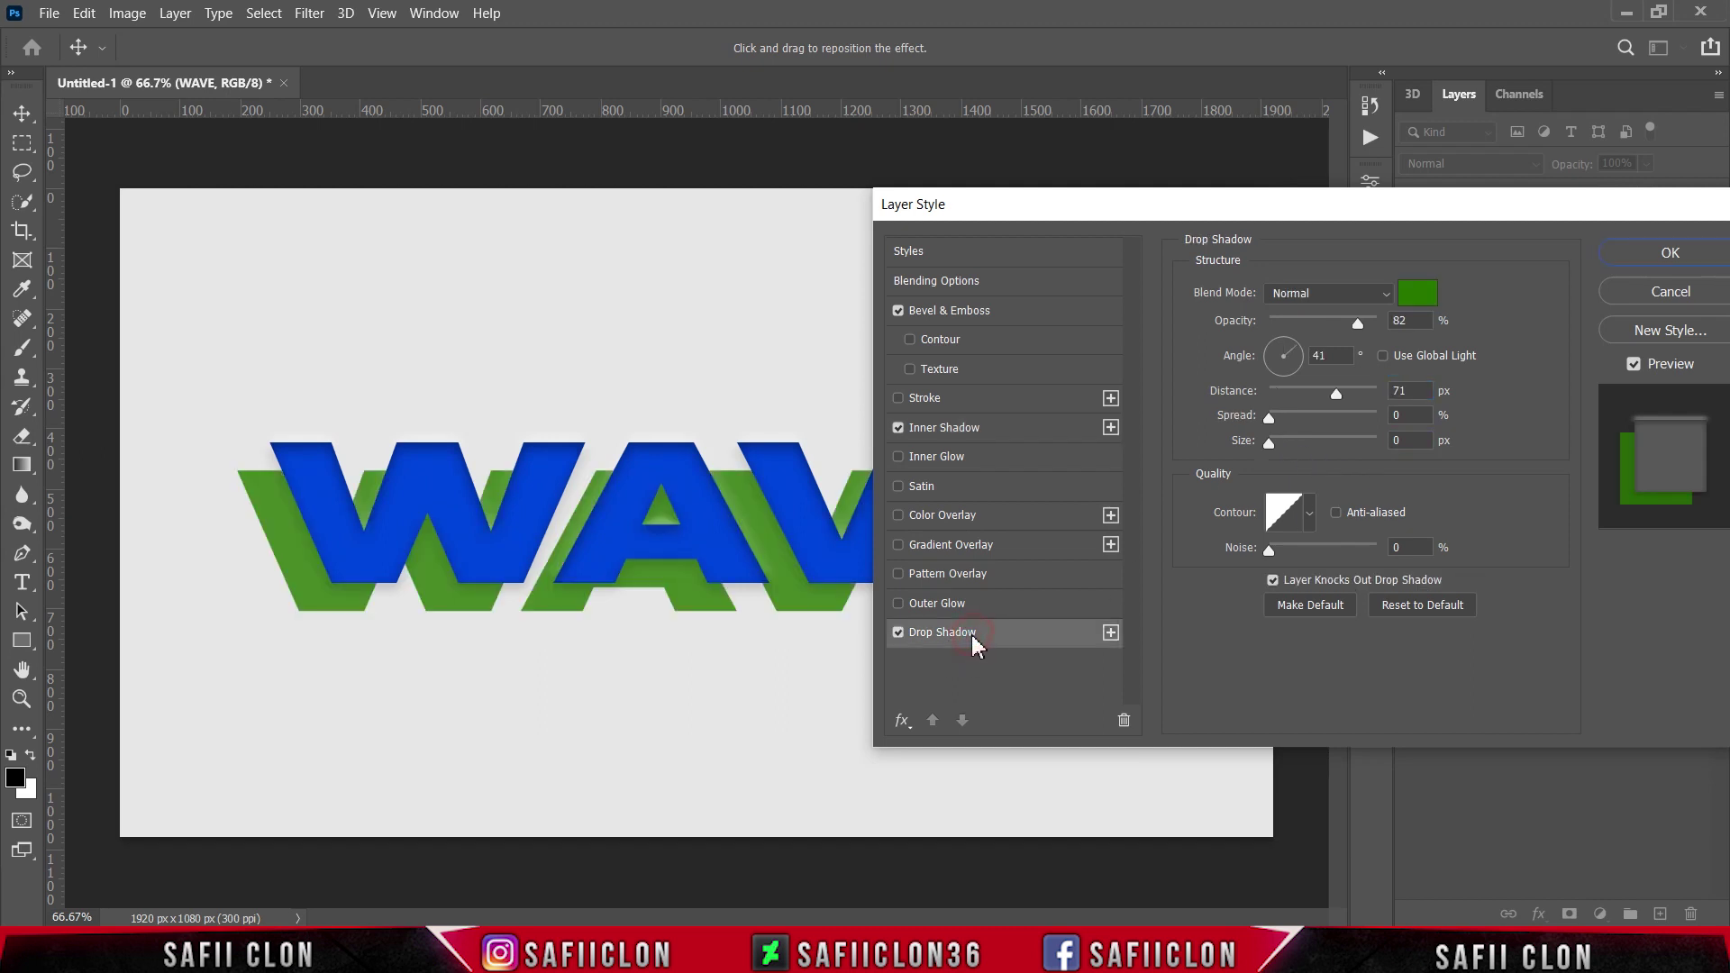
pyautogui.click(1385, 296)
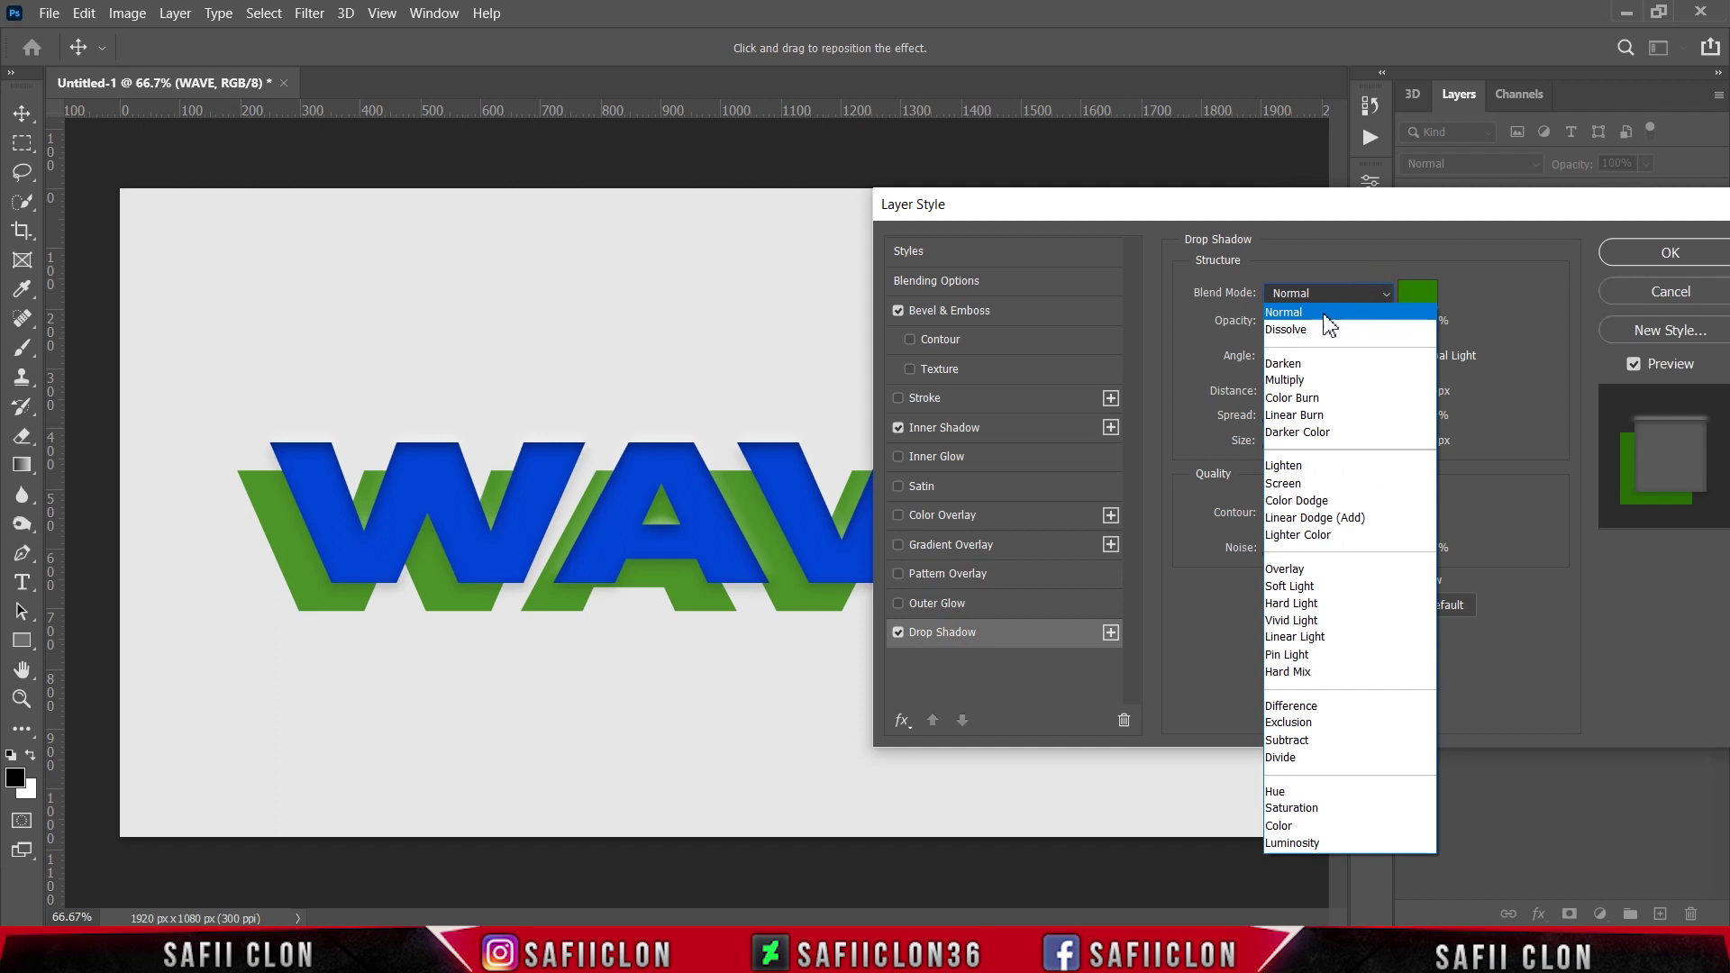
pyautogui.click(1328, 322)
pyautogui.click(1417, 297)
pyautogui.moveTo(1279, 458); pyautogui.dragTo(1132, 528)
pyautogui.click(1596, 236)
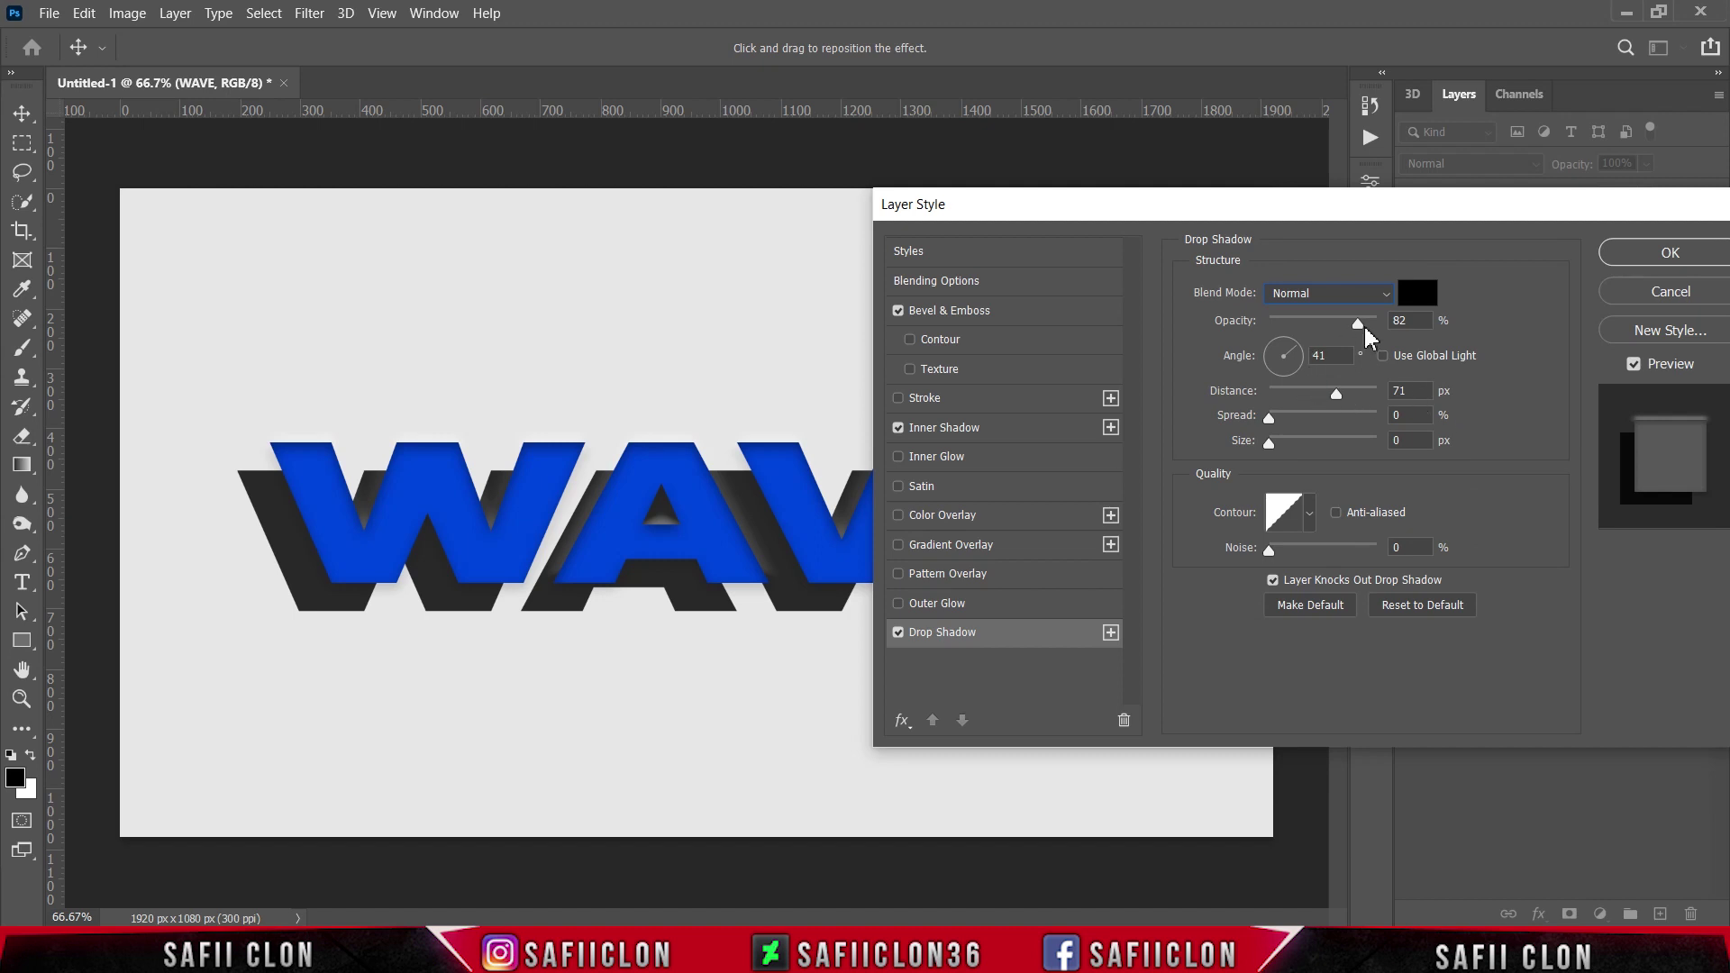
# Set the drop shadow to 22% opacity, 40° angle, 9 px distance and 21 px size, and apply the layer styles
pyautogui.moveTo(1357, 325); pyautogui.dragTo(1297, 326)
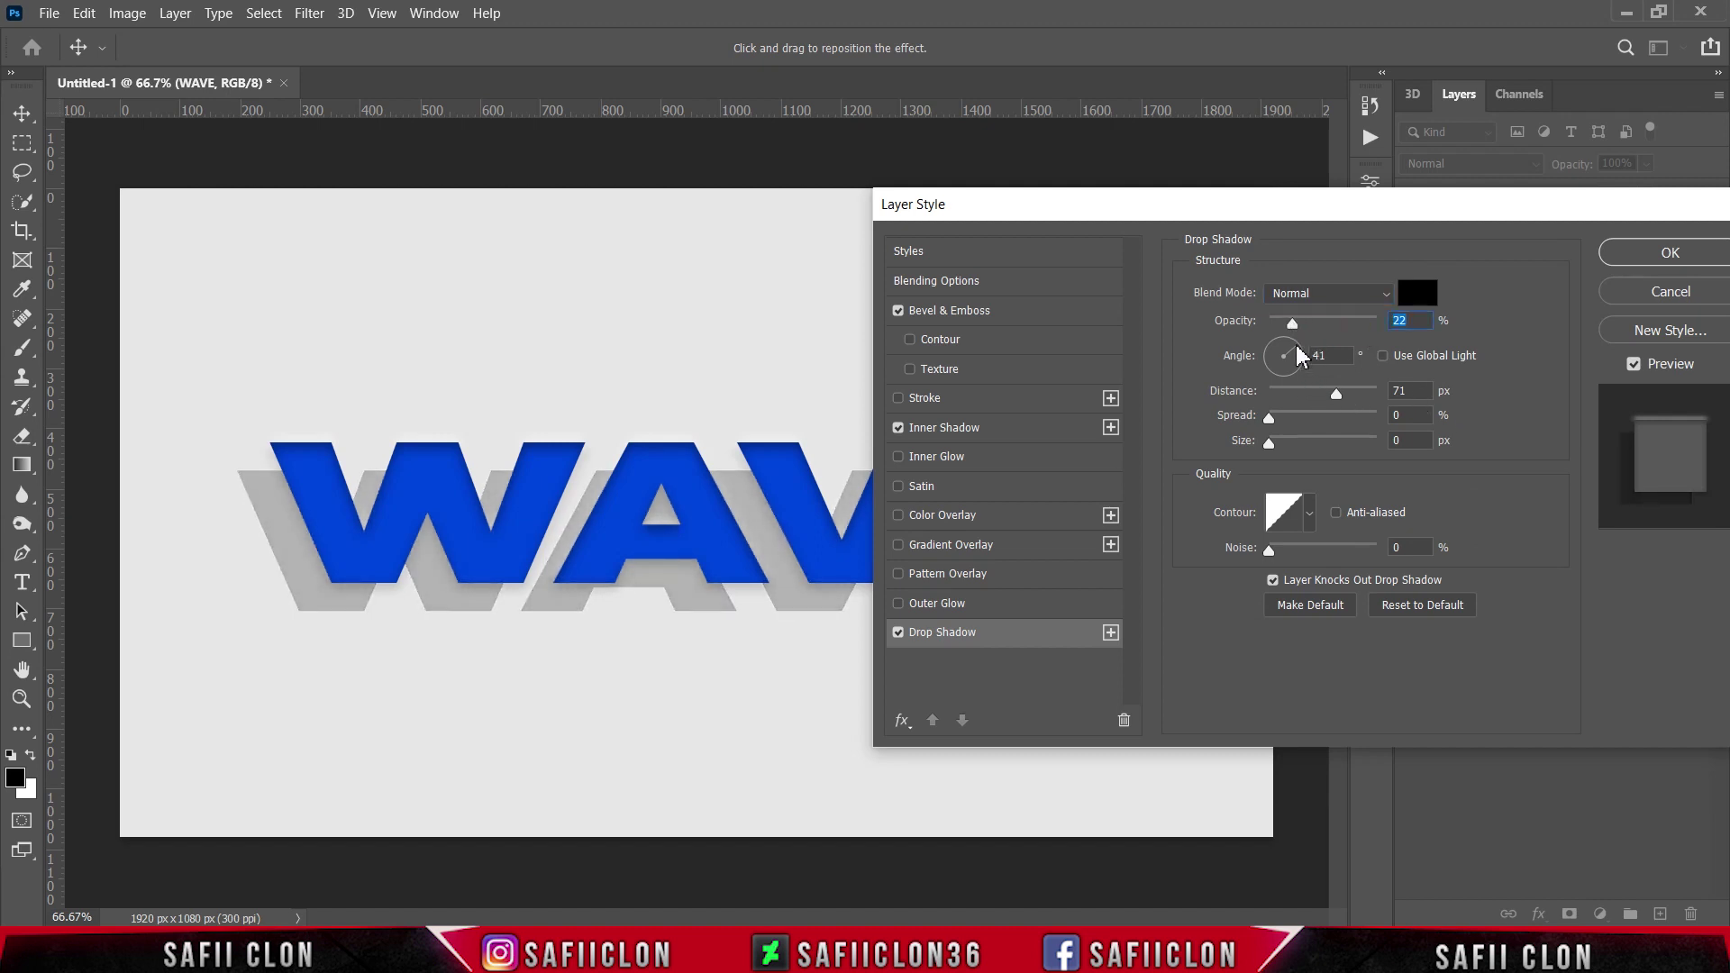
pyautogui.click(1295, 342)
pyautogui.press('Tab')
pyautogui.moveTo(1338, 401); pyautogui.dragTo(1286, 407)
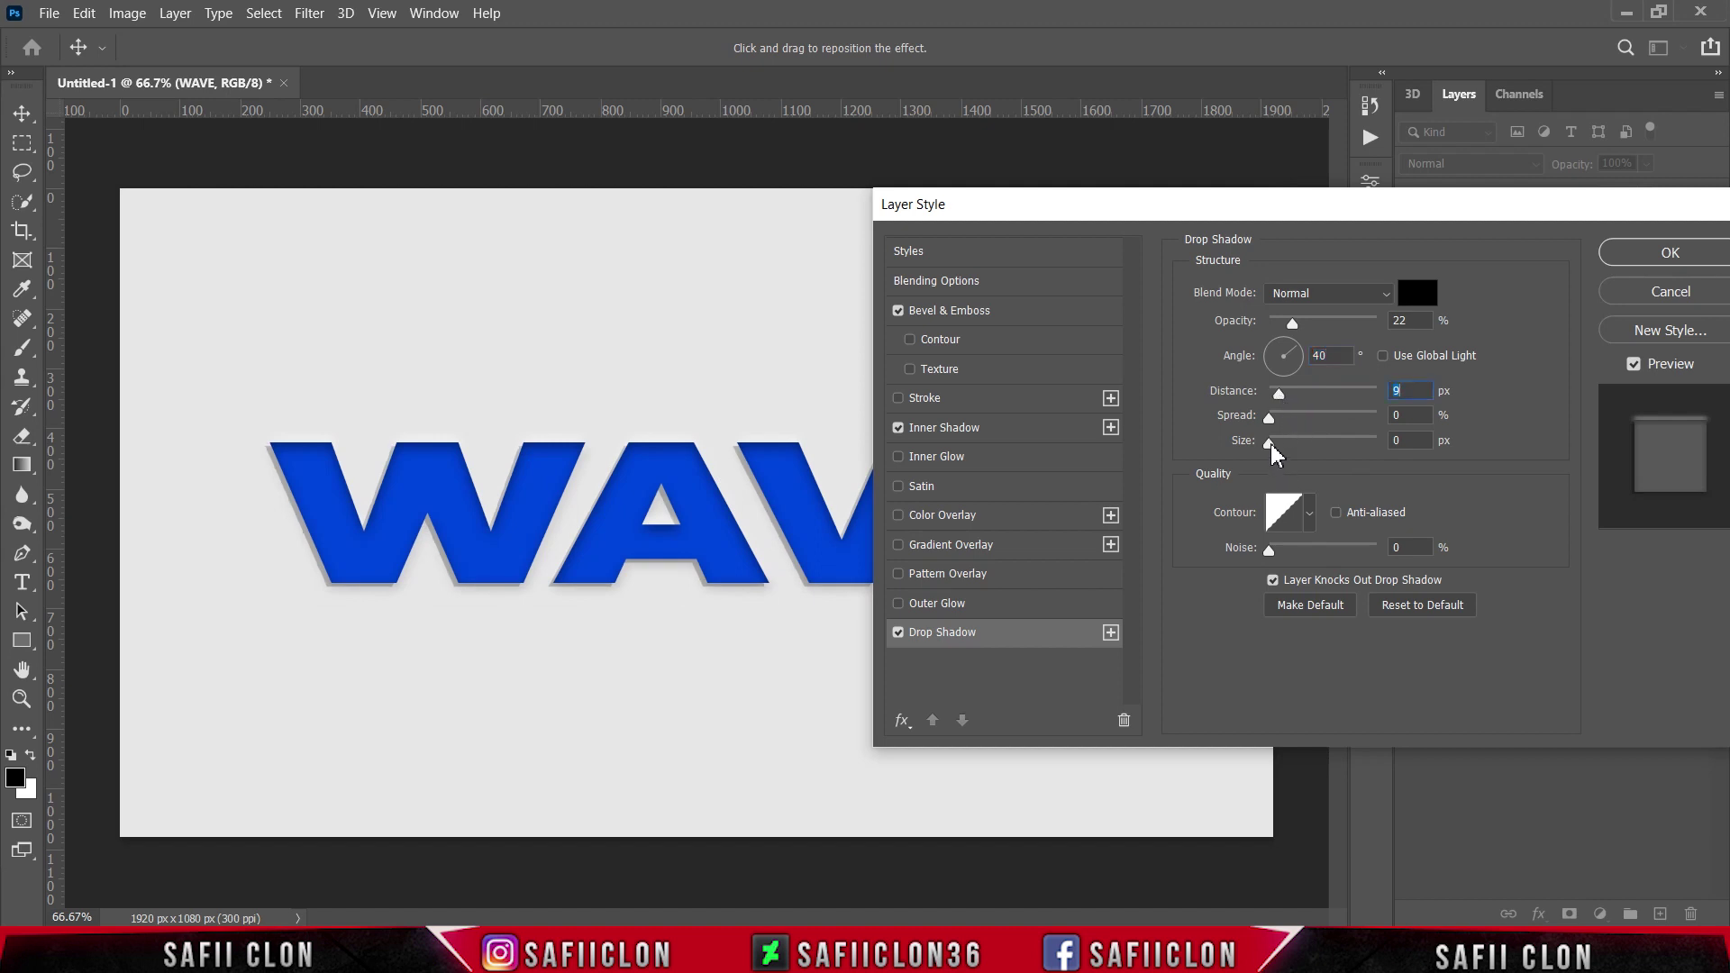
pyautogui.moveTo(1271, 443); pyautogui.dragTo(1291, 463)
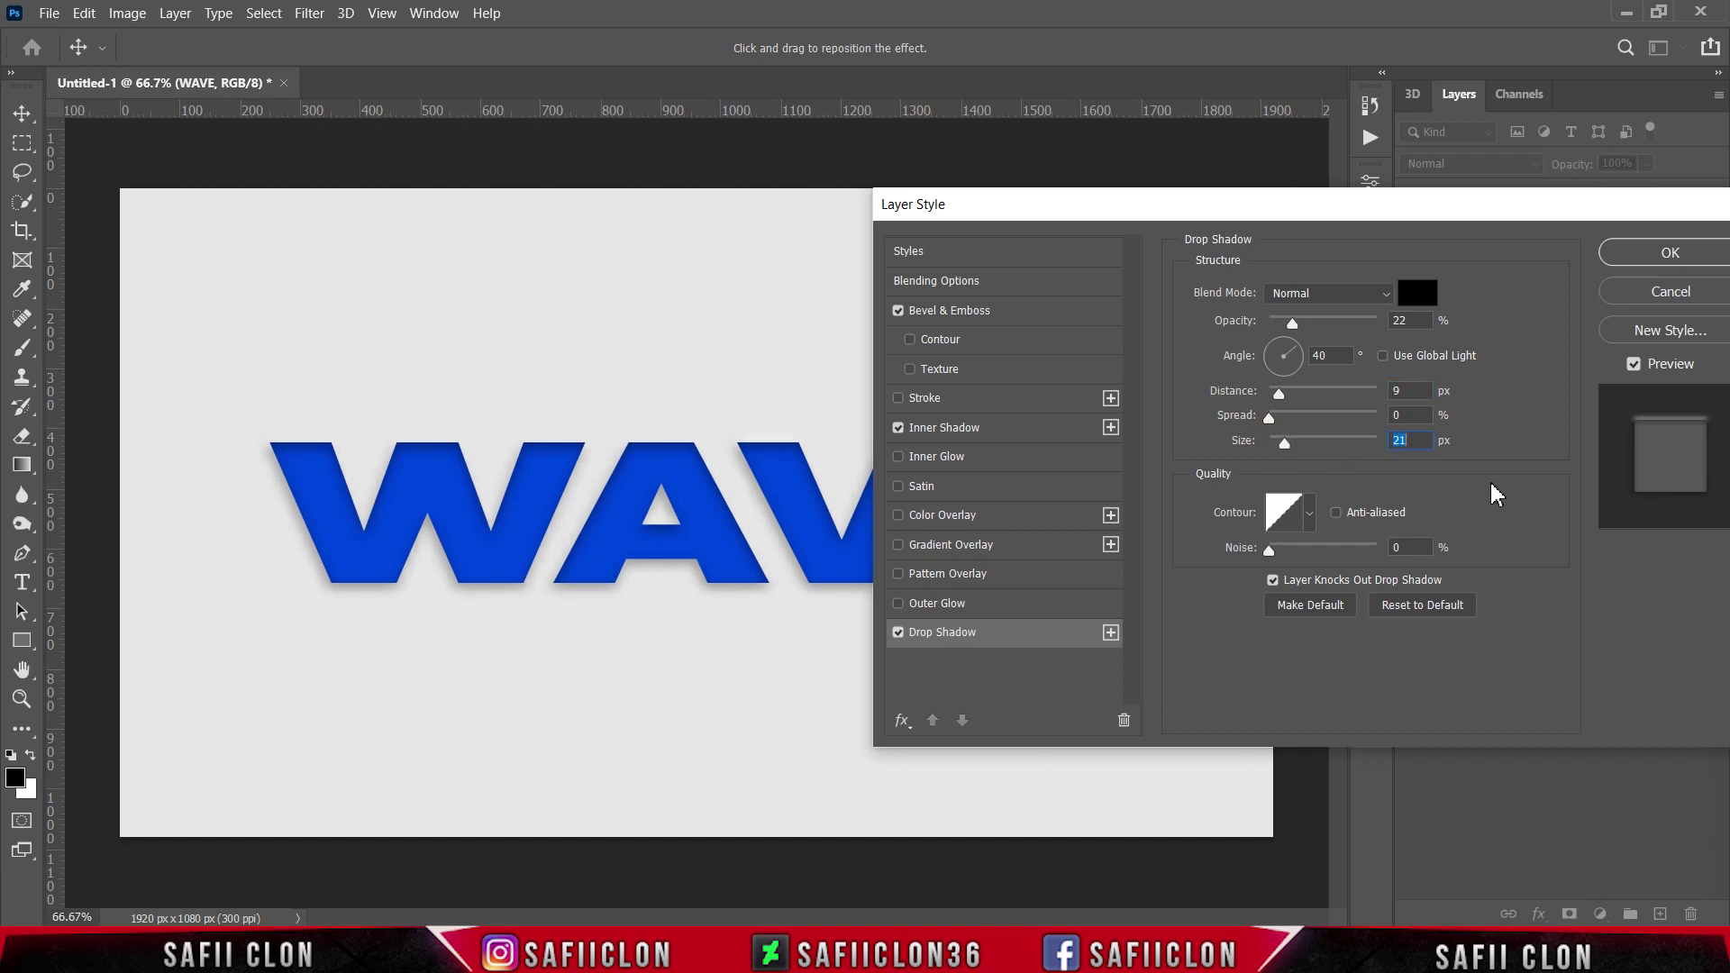
pyautogui.moveTo(1481, 222); pyautogui.dragTo(1056, 262)
pyautogui.click(1243, 296)
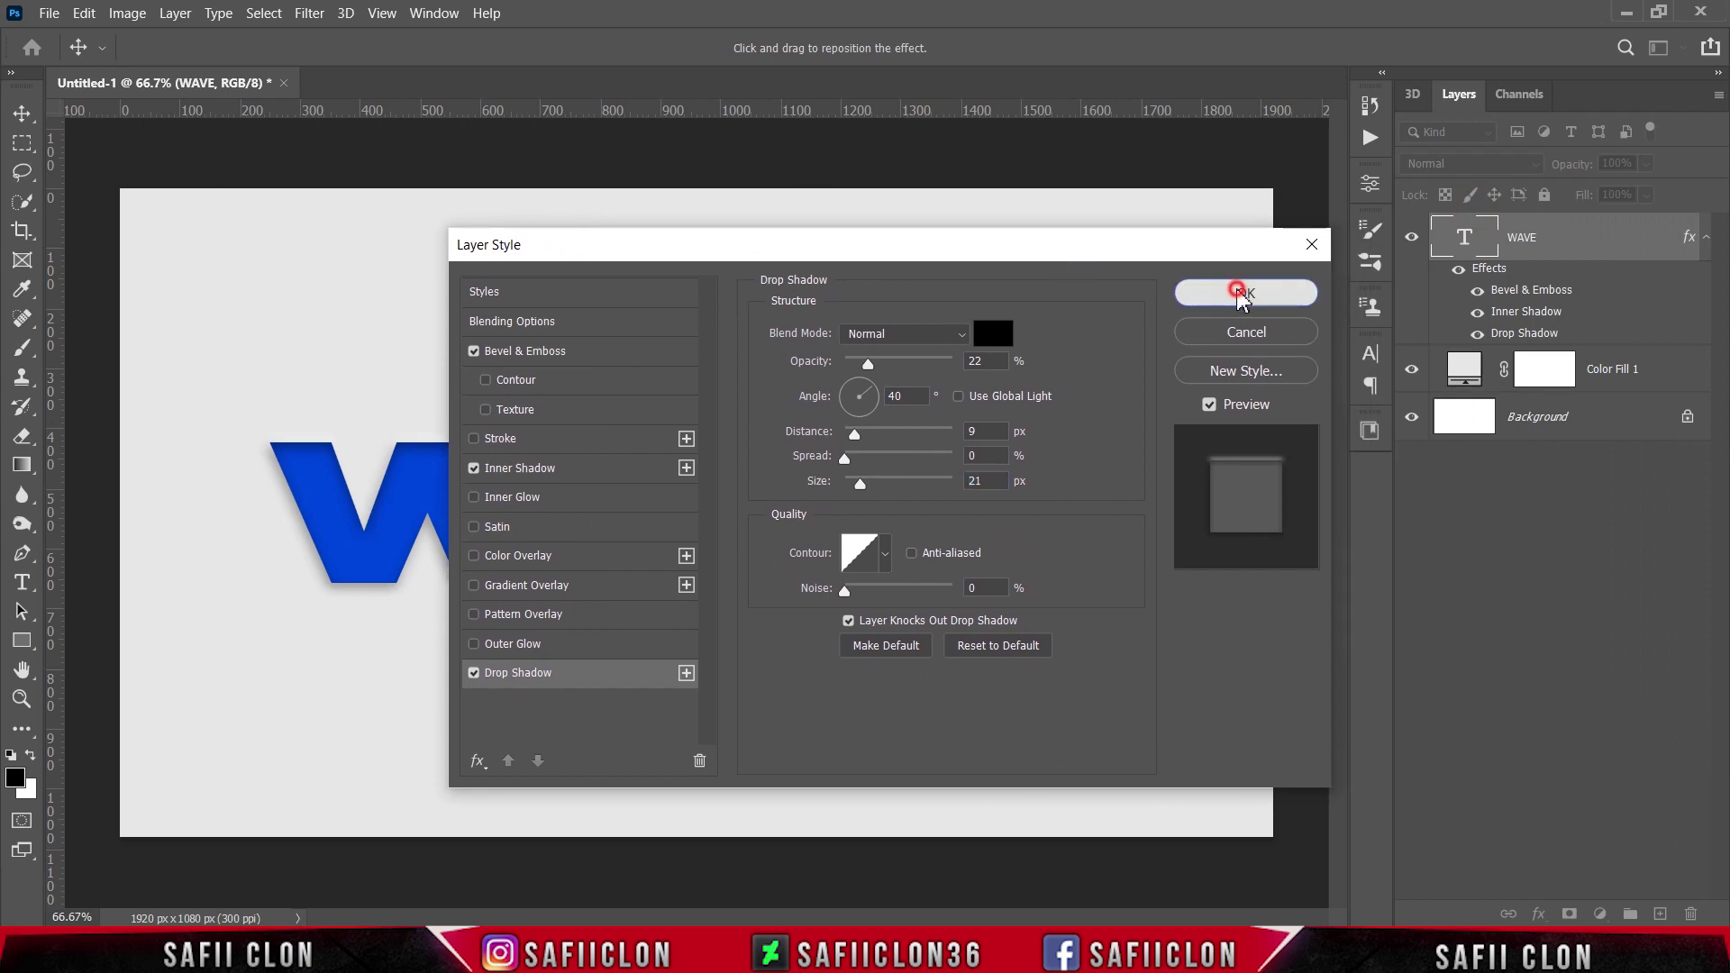
pyautogui.hotkey('ctrl', '+')
pyautogui.hotkey('ctrl', '+')
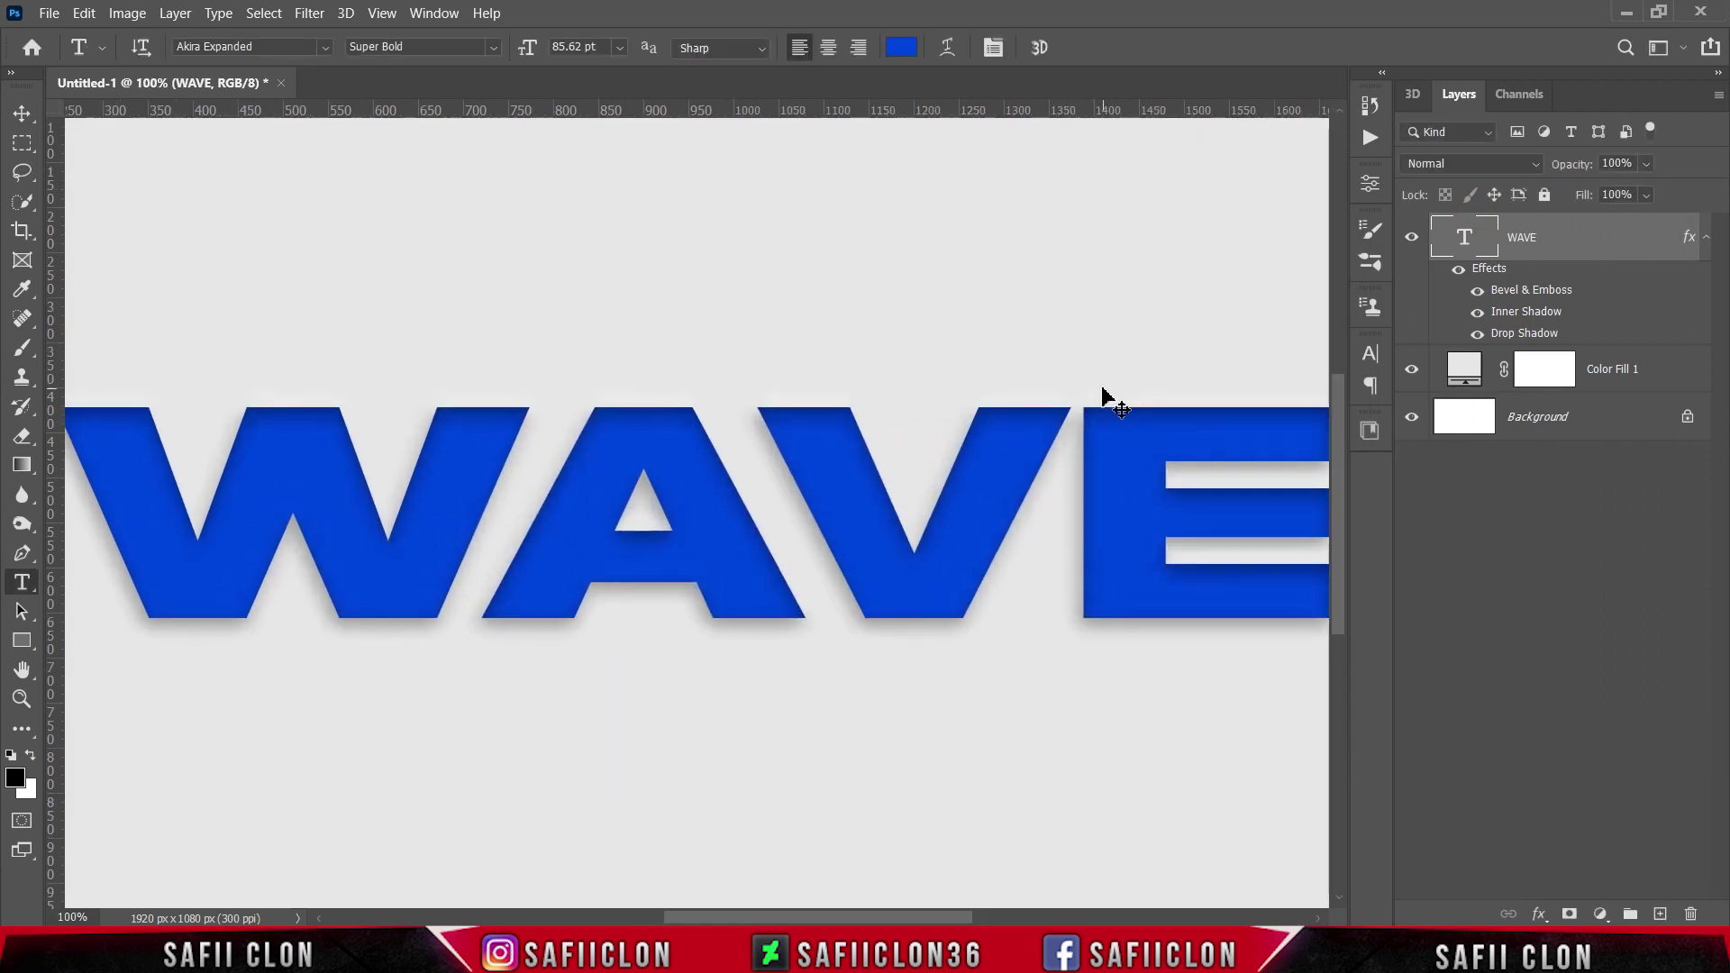
pyautogui.hotkey('ctrl', '-')
pyautogui.hotkey('ctrl', '-')
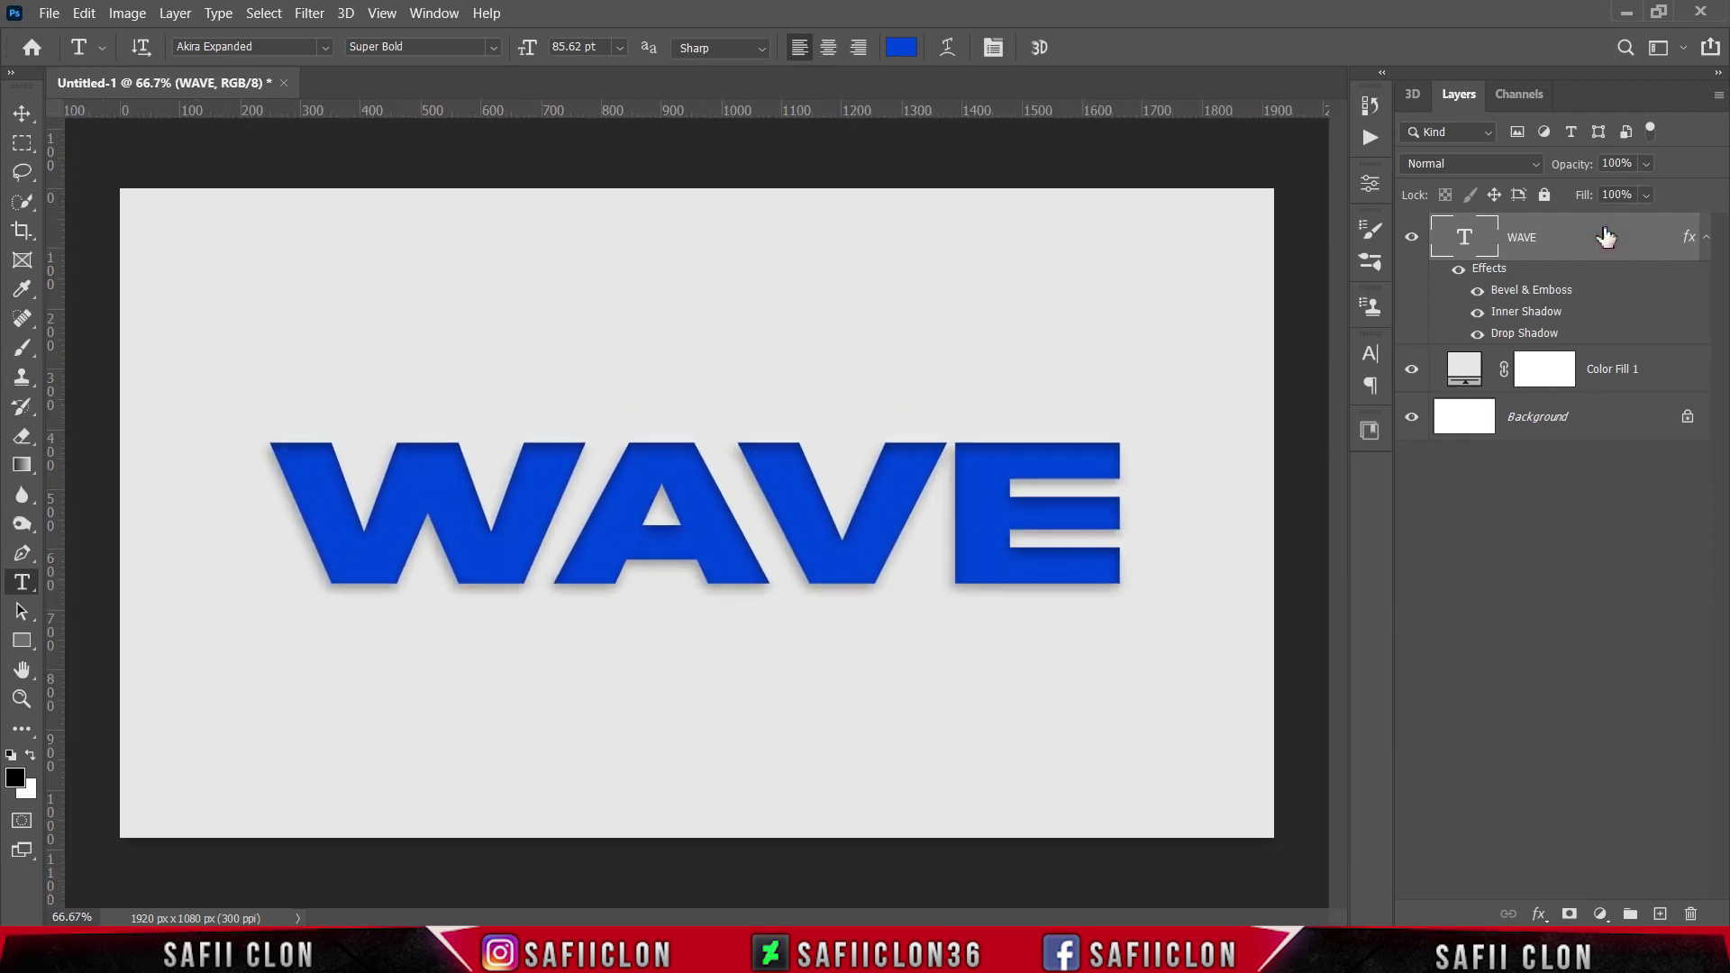
# Set up the Pen tool to draw in Shape mode with each shape on a new layer
pyautogui.click(22, 553)
pyautogui.click(104, 556)
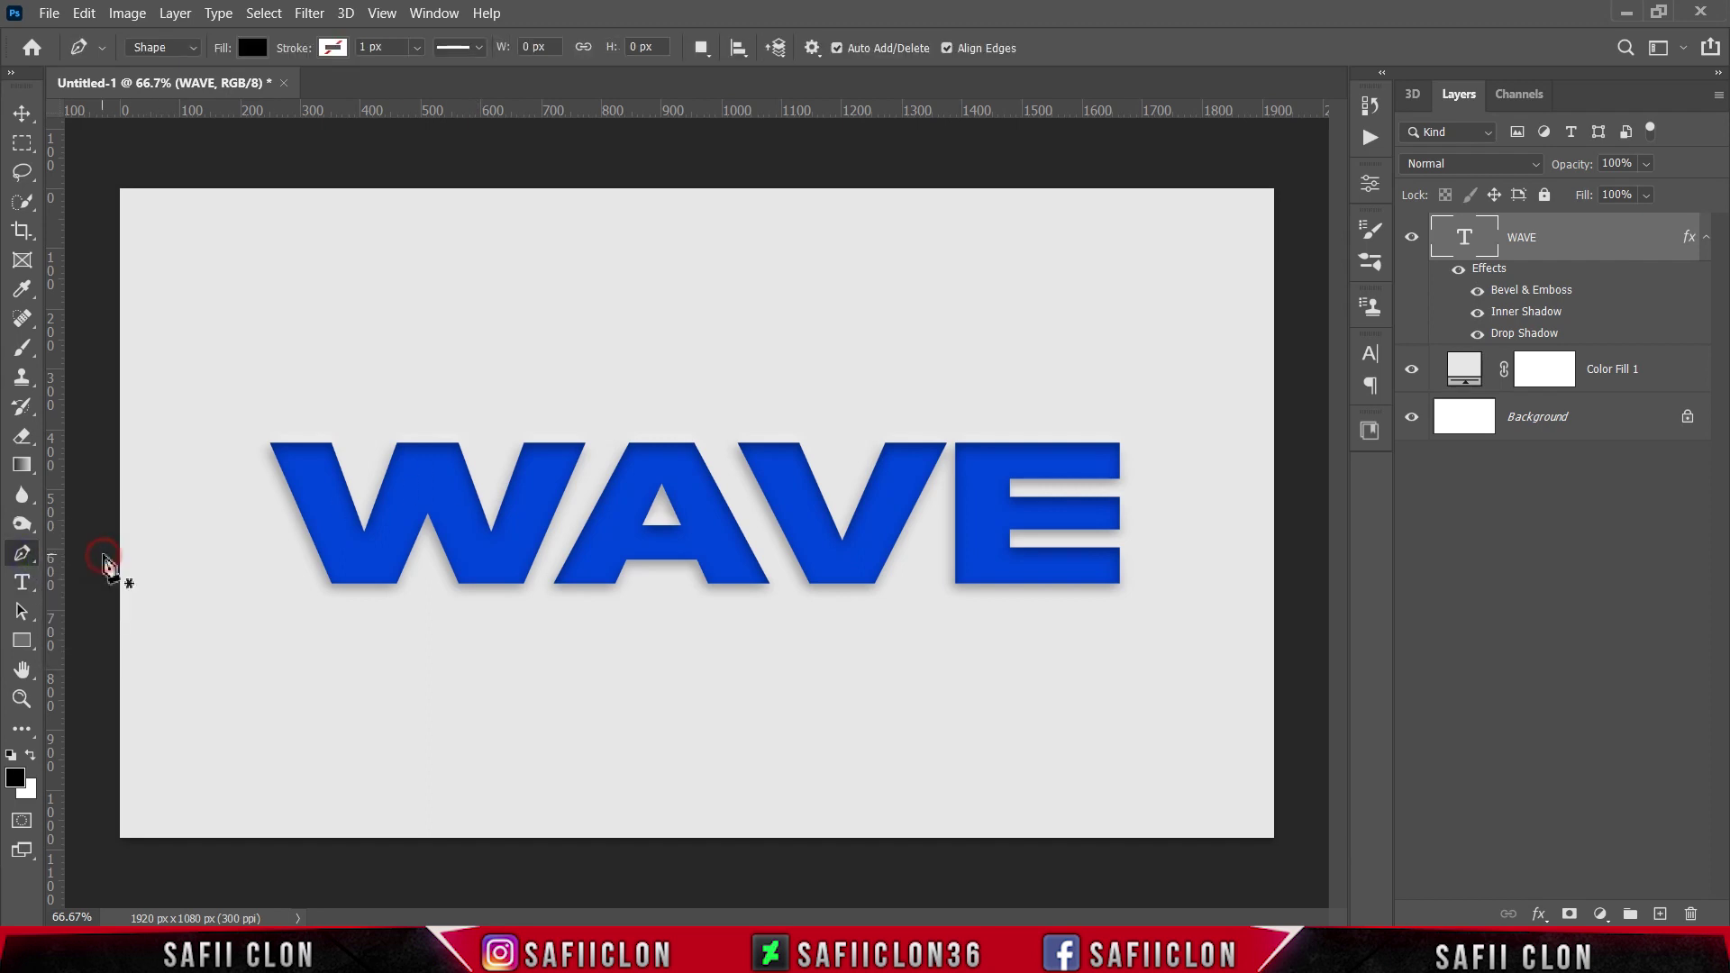
pyautogui.click(183, 48)
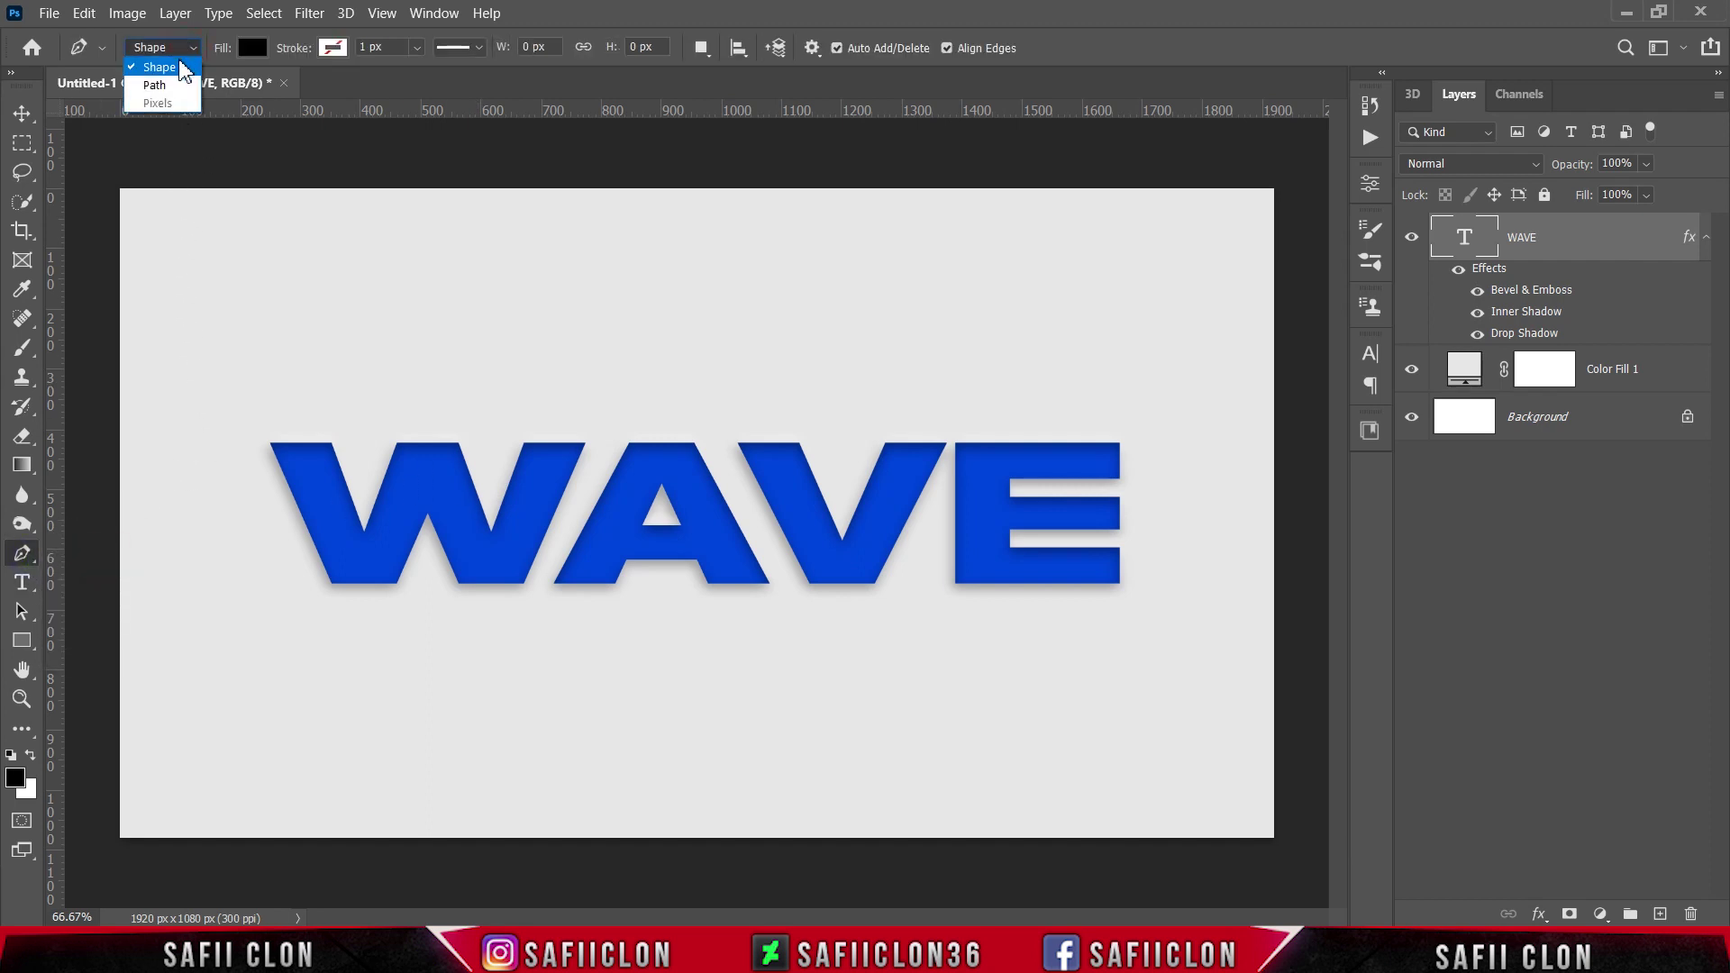
pyautogui.click(159, 68)
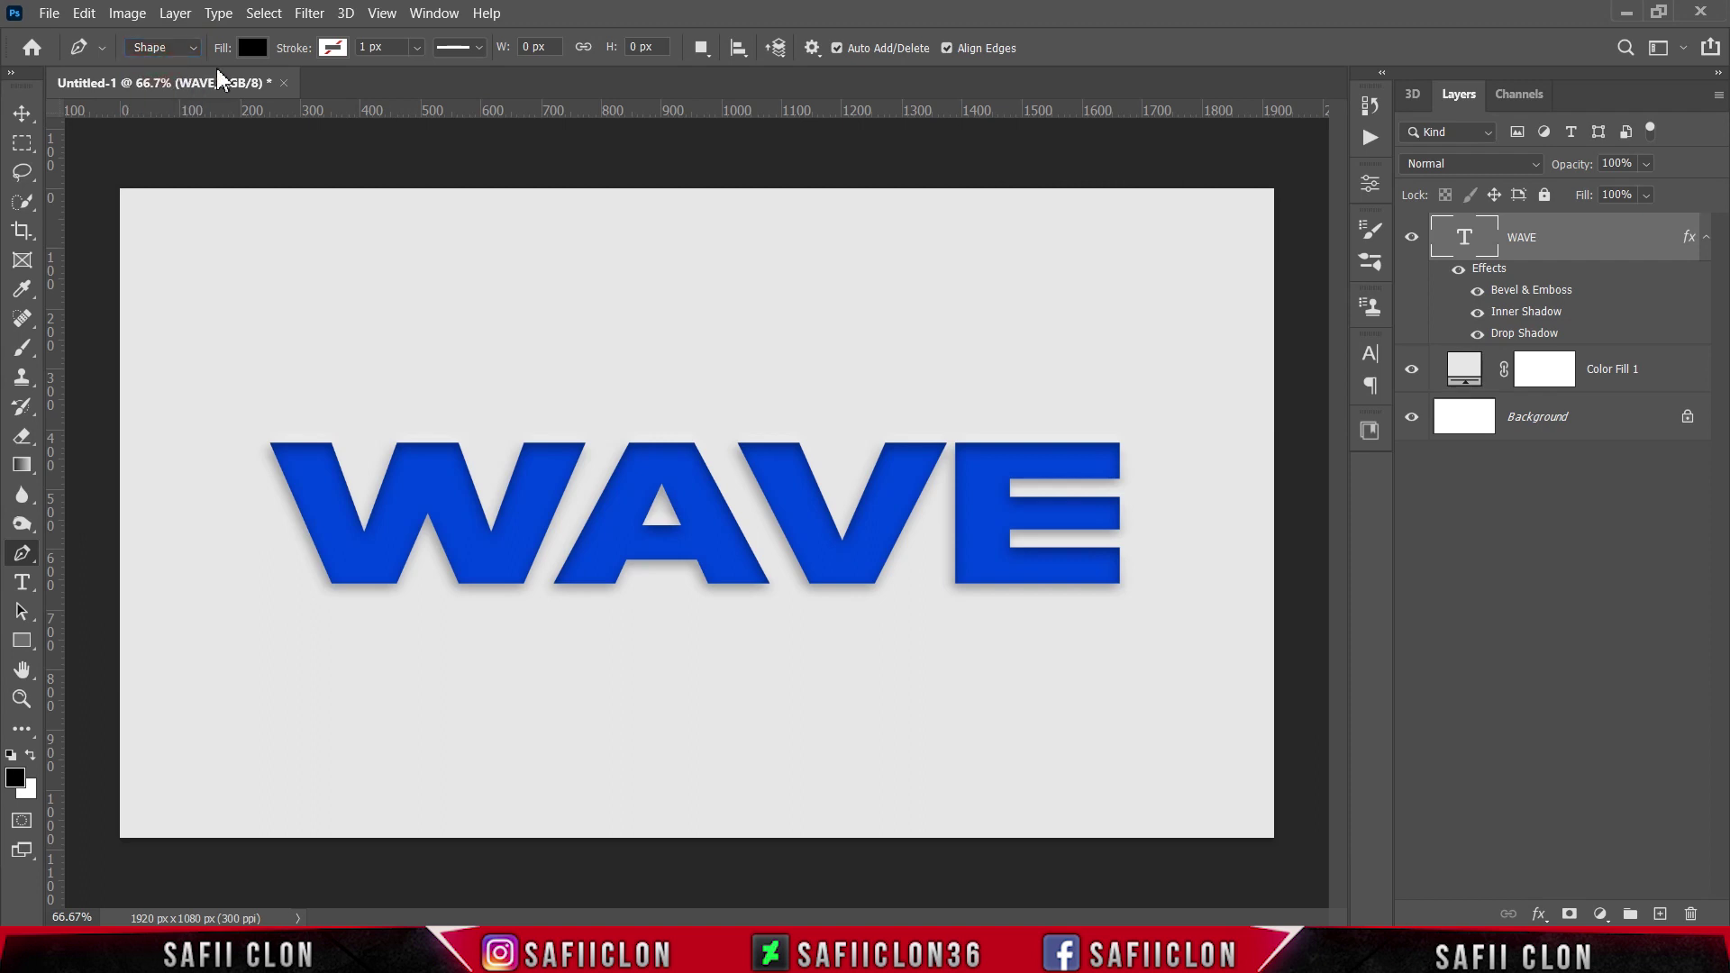
pyautogui.click(701, 48)
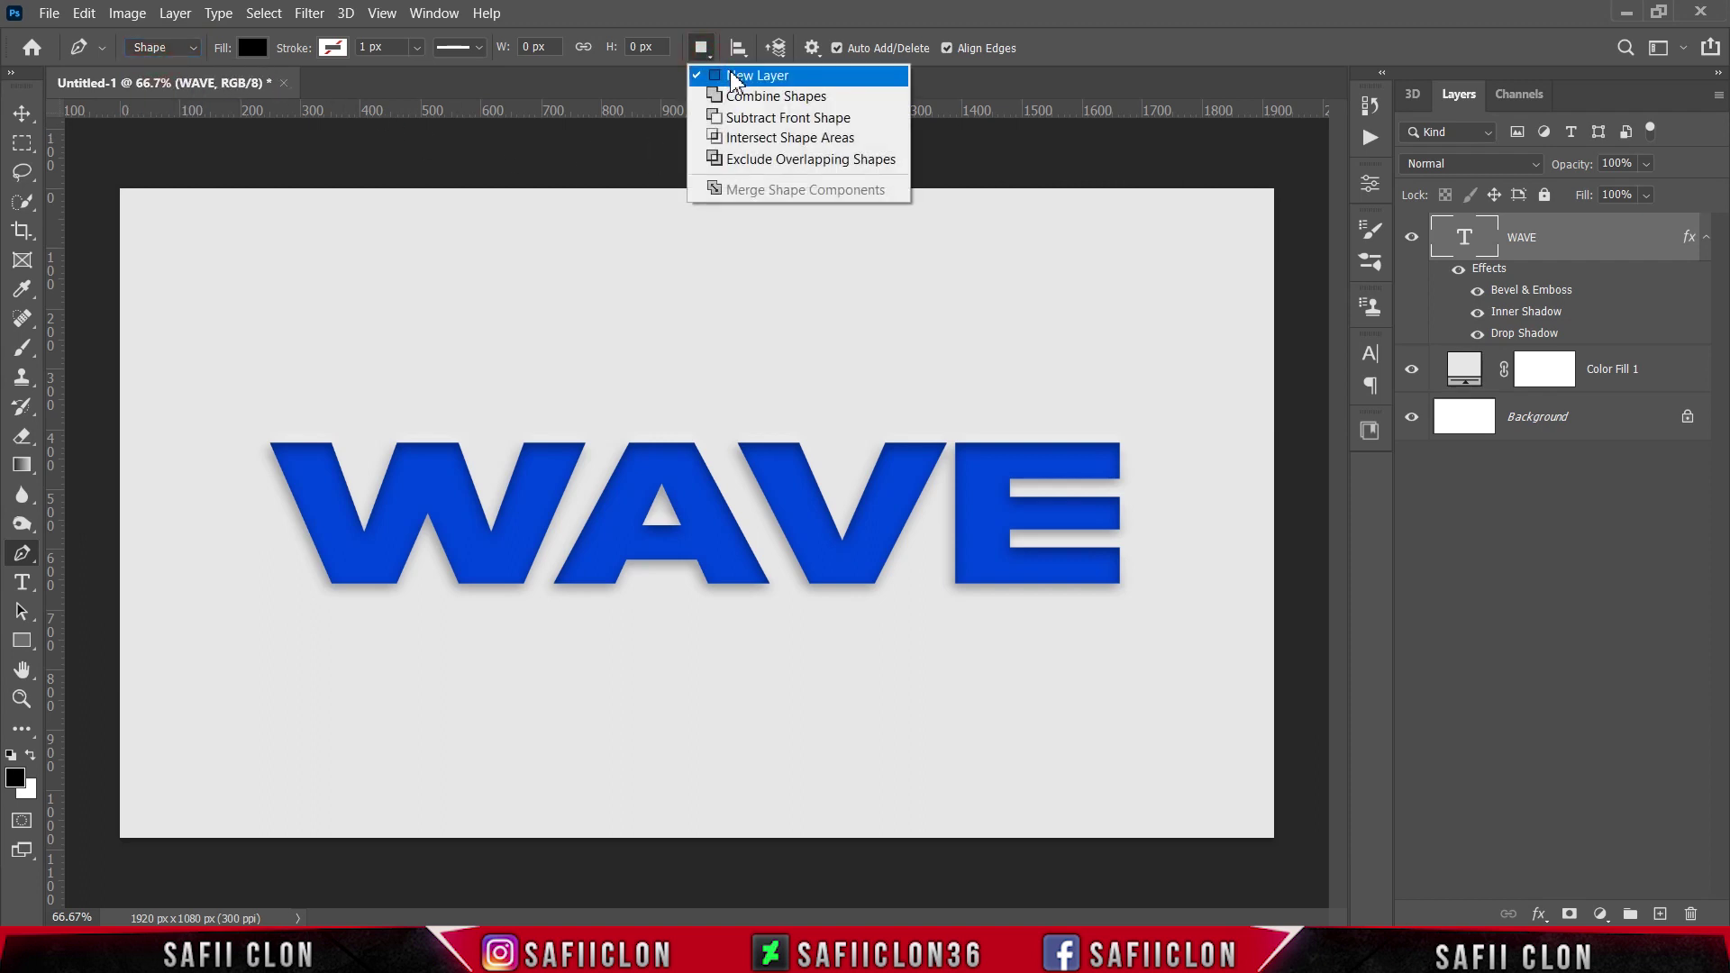
pyautogui.click(733, 76)
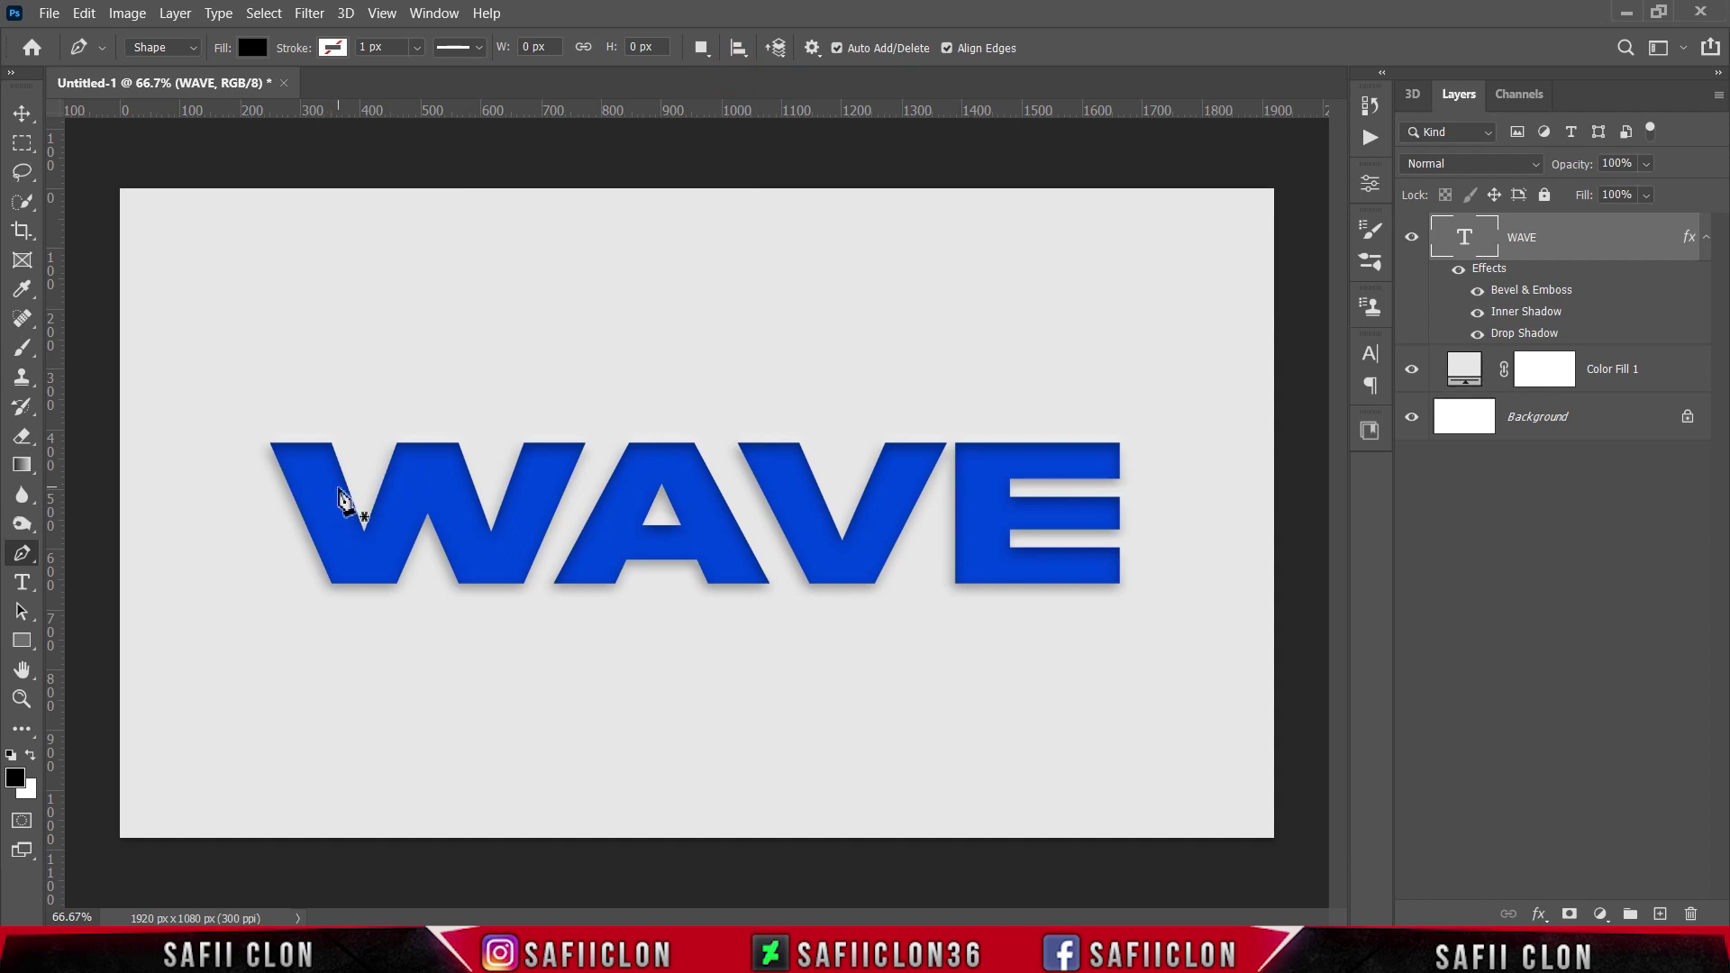
# Start a pen shape with a wavy edge about 824 px long across the upper part of the W and A
pyautogui.hotkey('ctrl', '+')
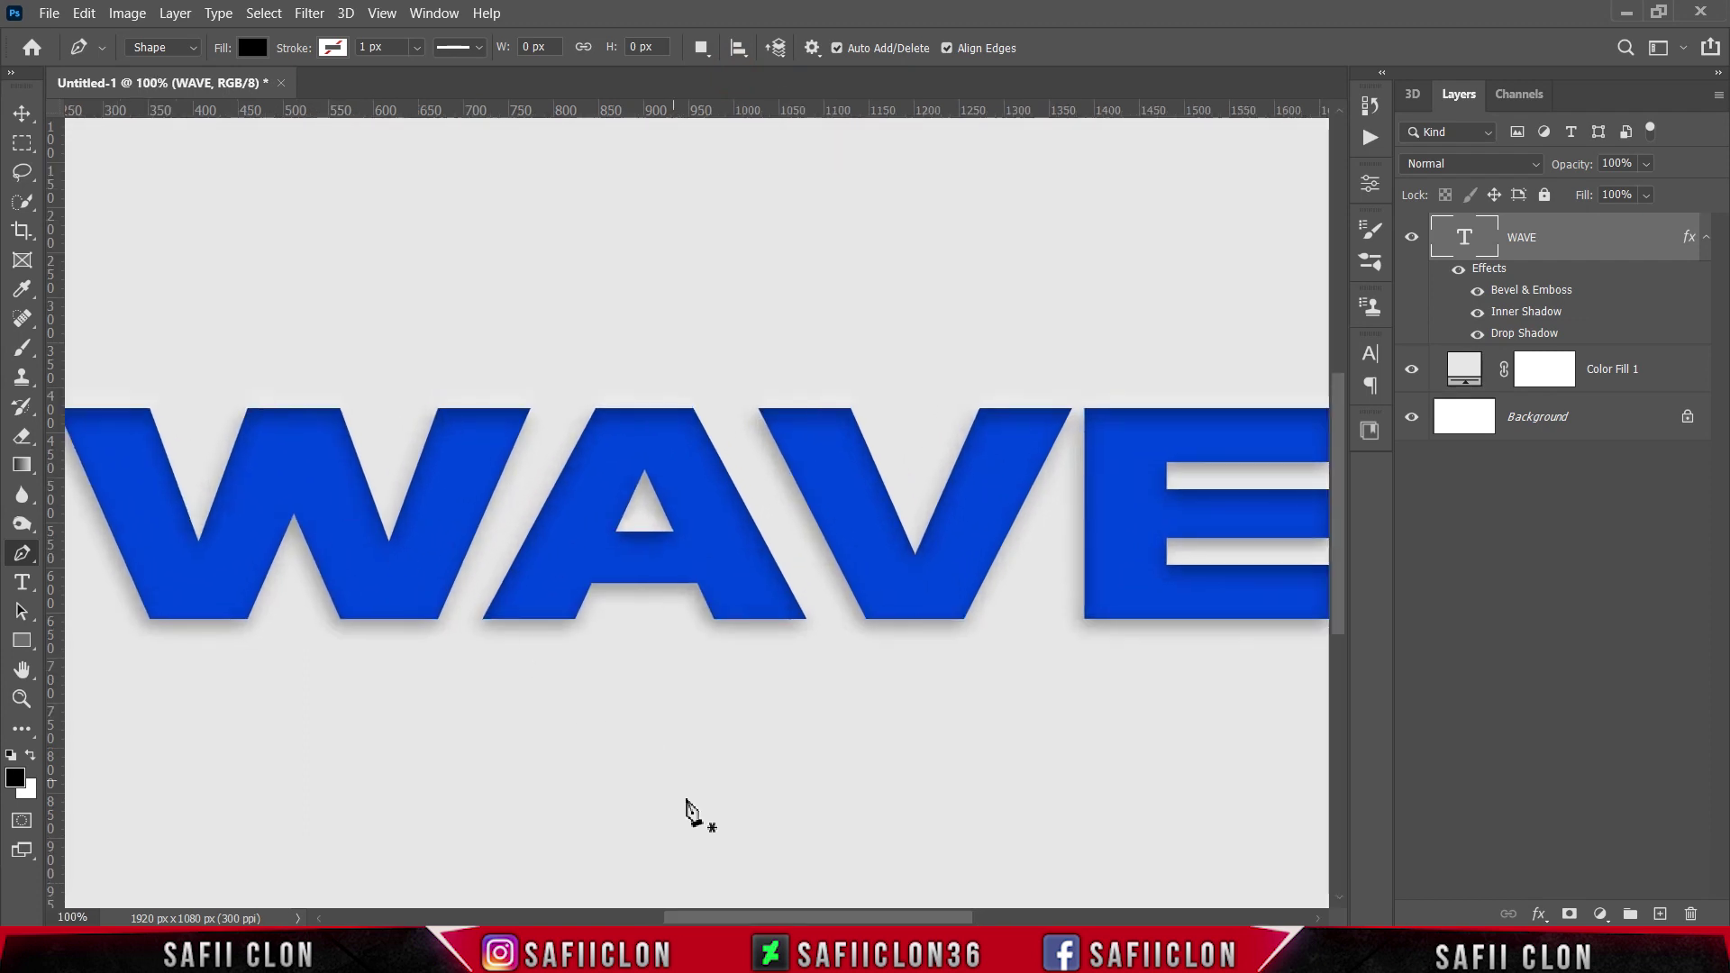
pyautogui.moveTo(787, 918); pyautogui.dragTo(757, 921)
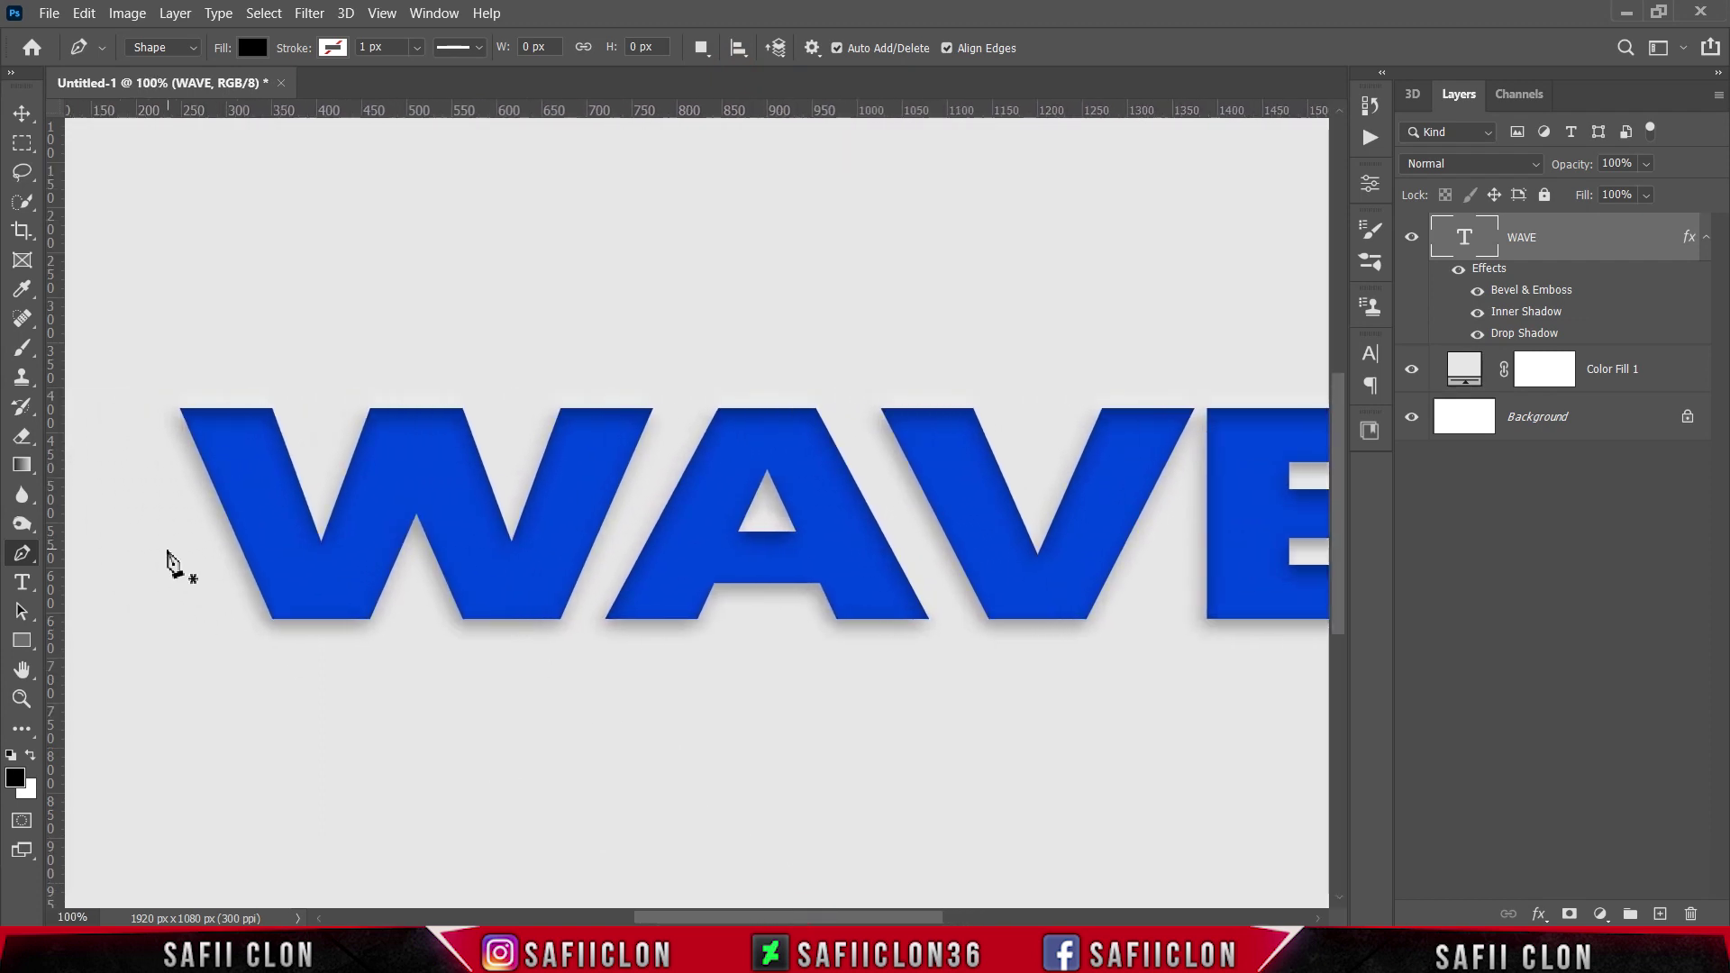
pyautogui.click(133, 436)
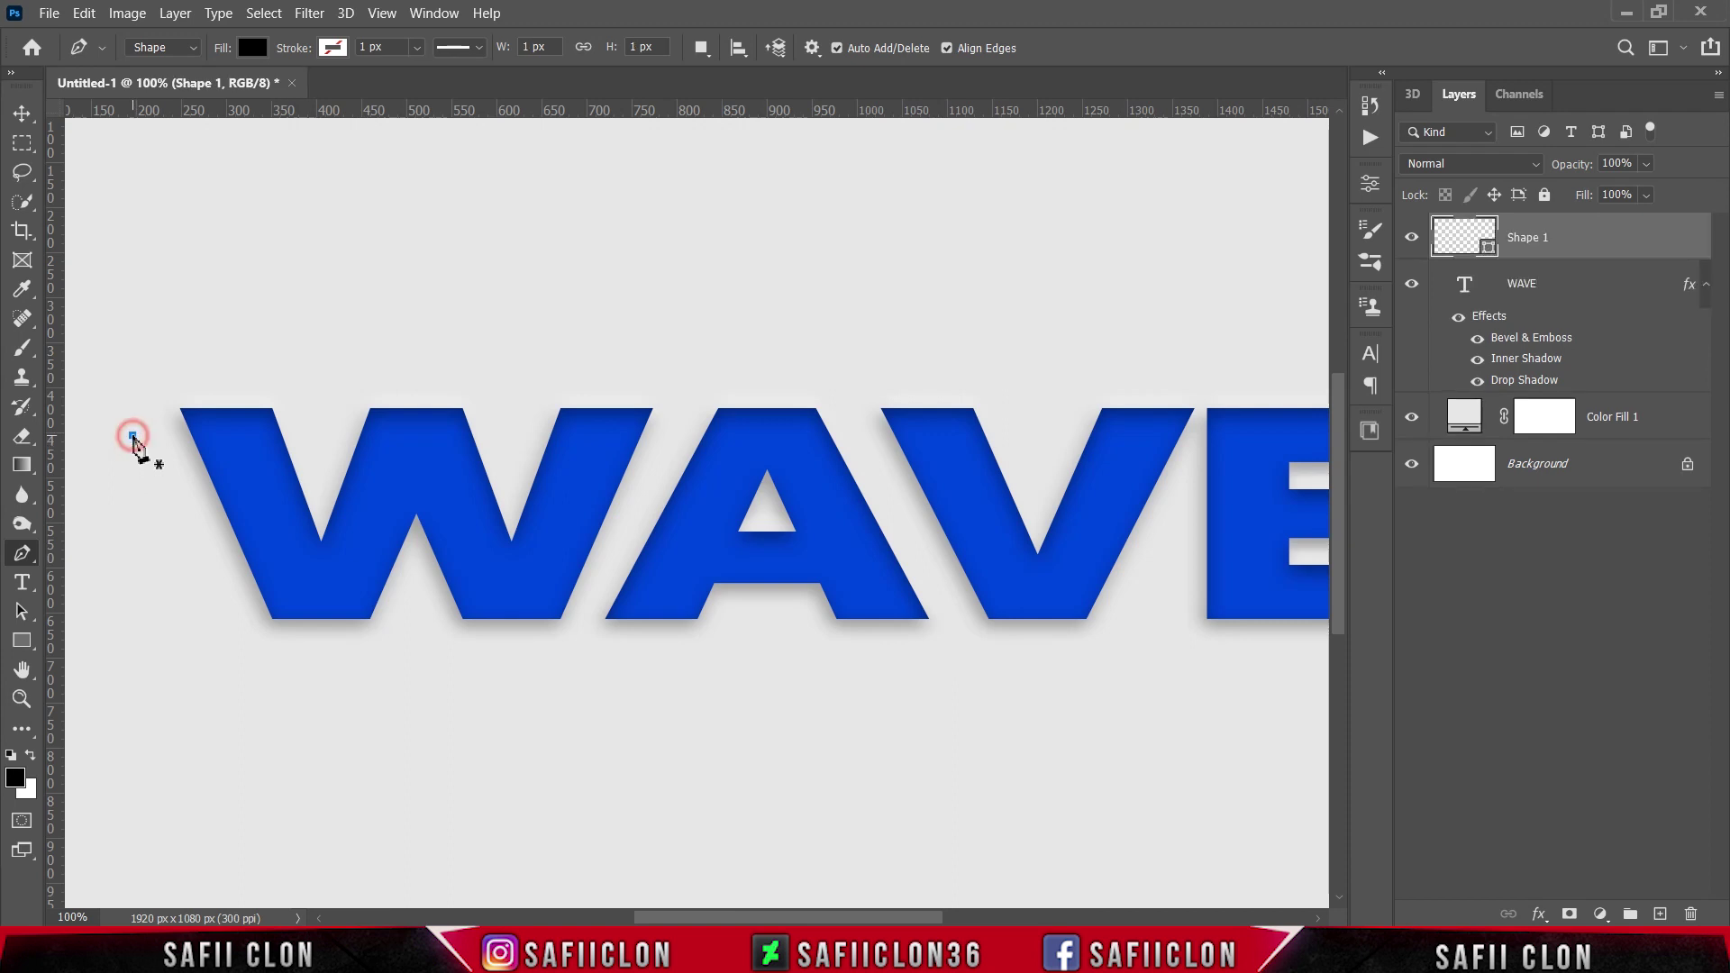
pyautogui.moveTo(294, 431); pyautogui.dragTo(332, 379)
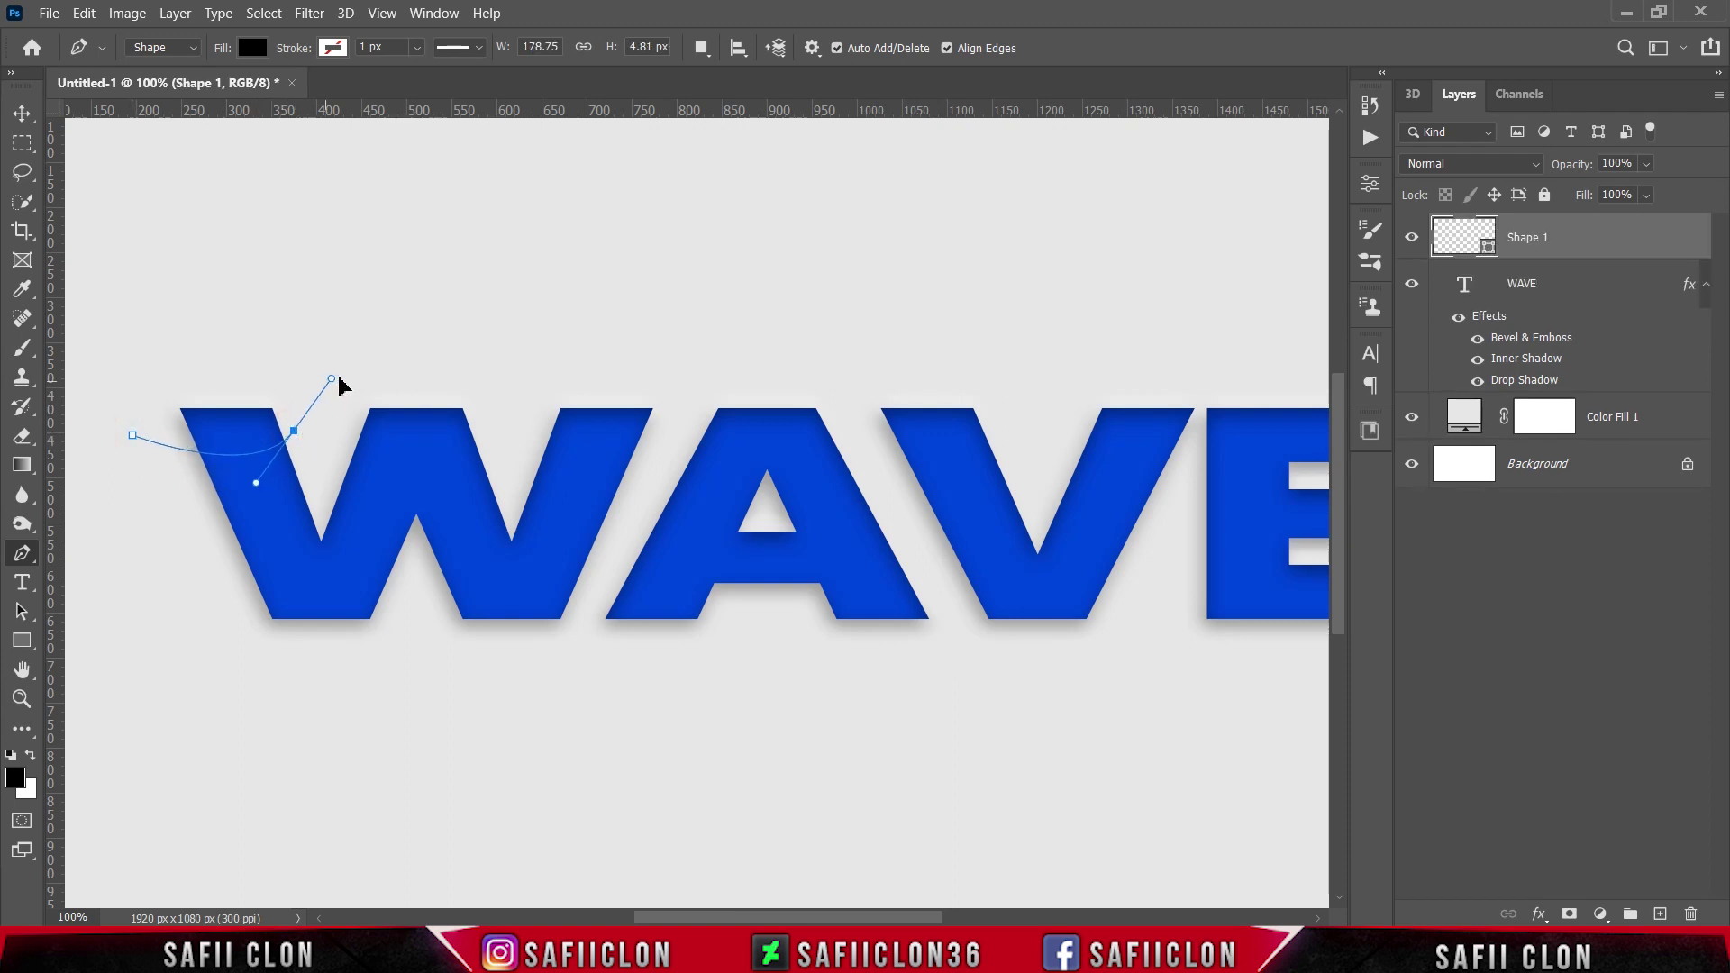
pyautogui.click(341, 425)
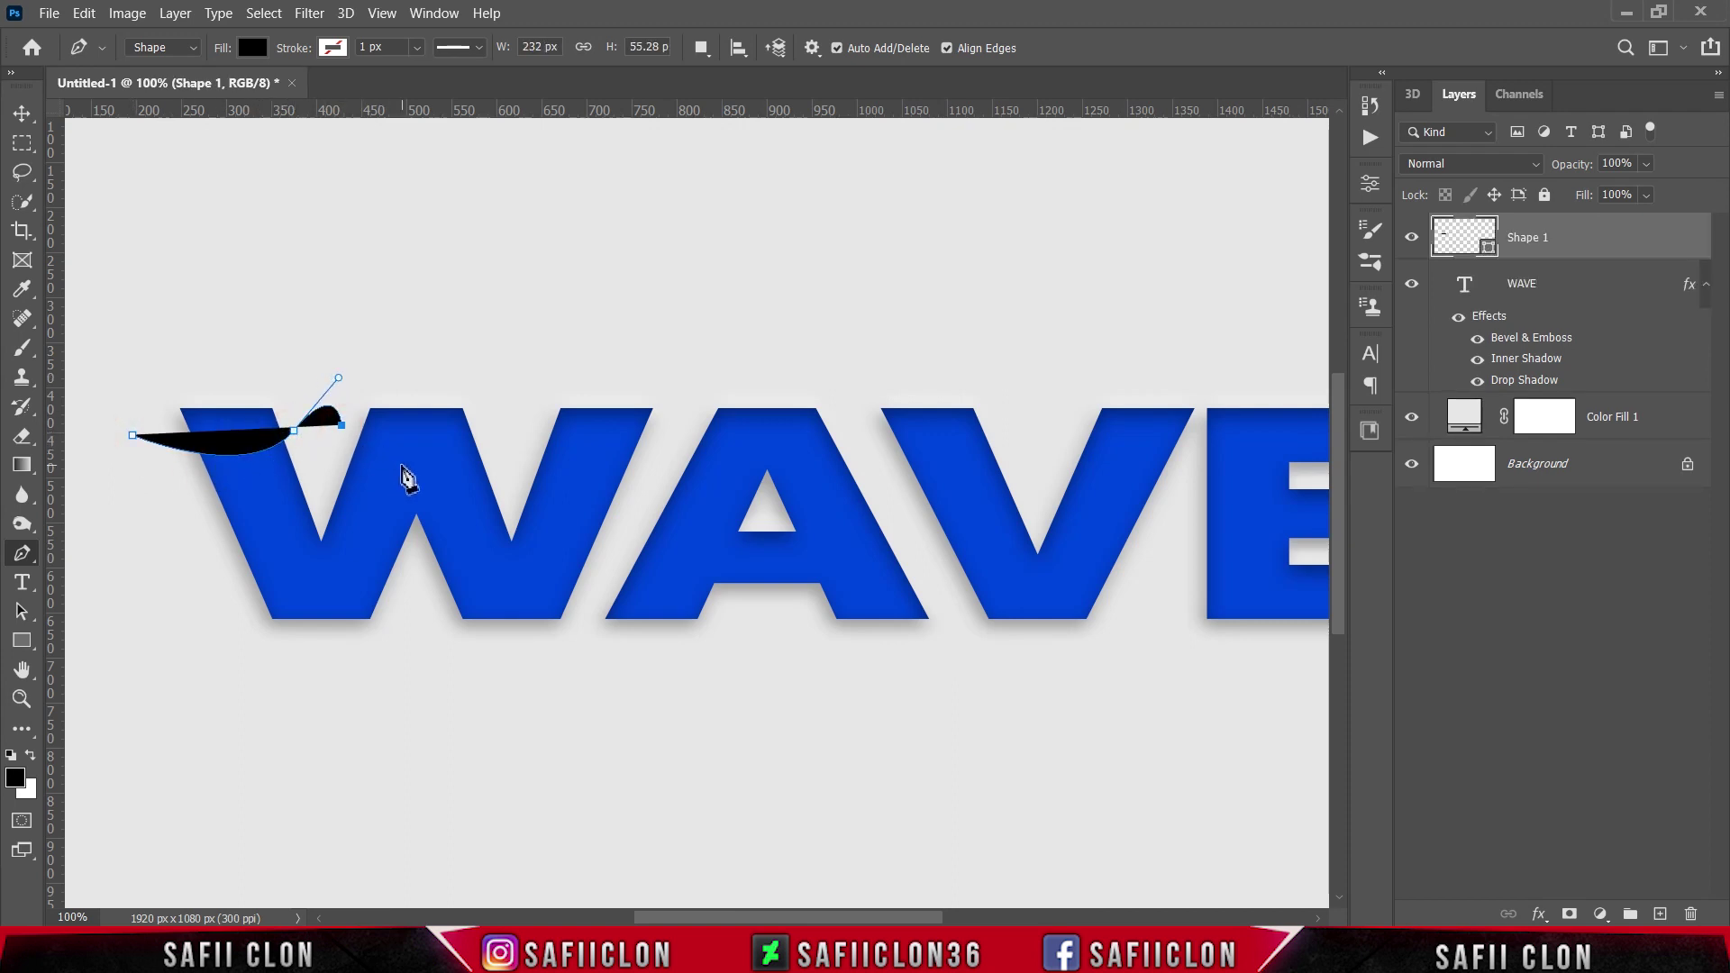
pyautogui.moveTo(406, 466); pyautogui.dragTo(552, 497)
pyautogui.moveTo(668, 395); pyautogui.dragTo(686, 324)
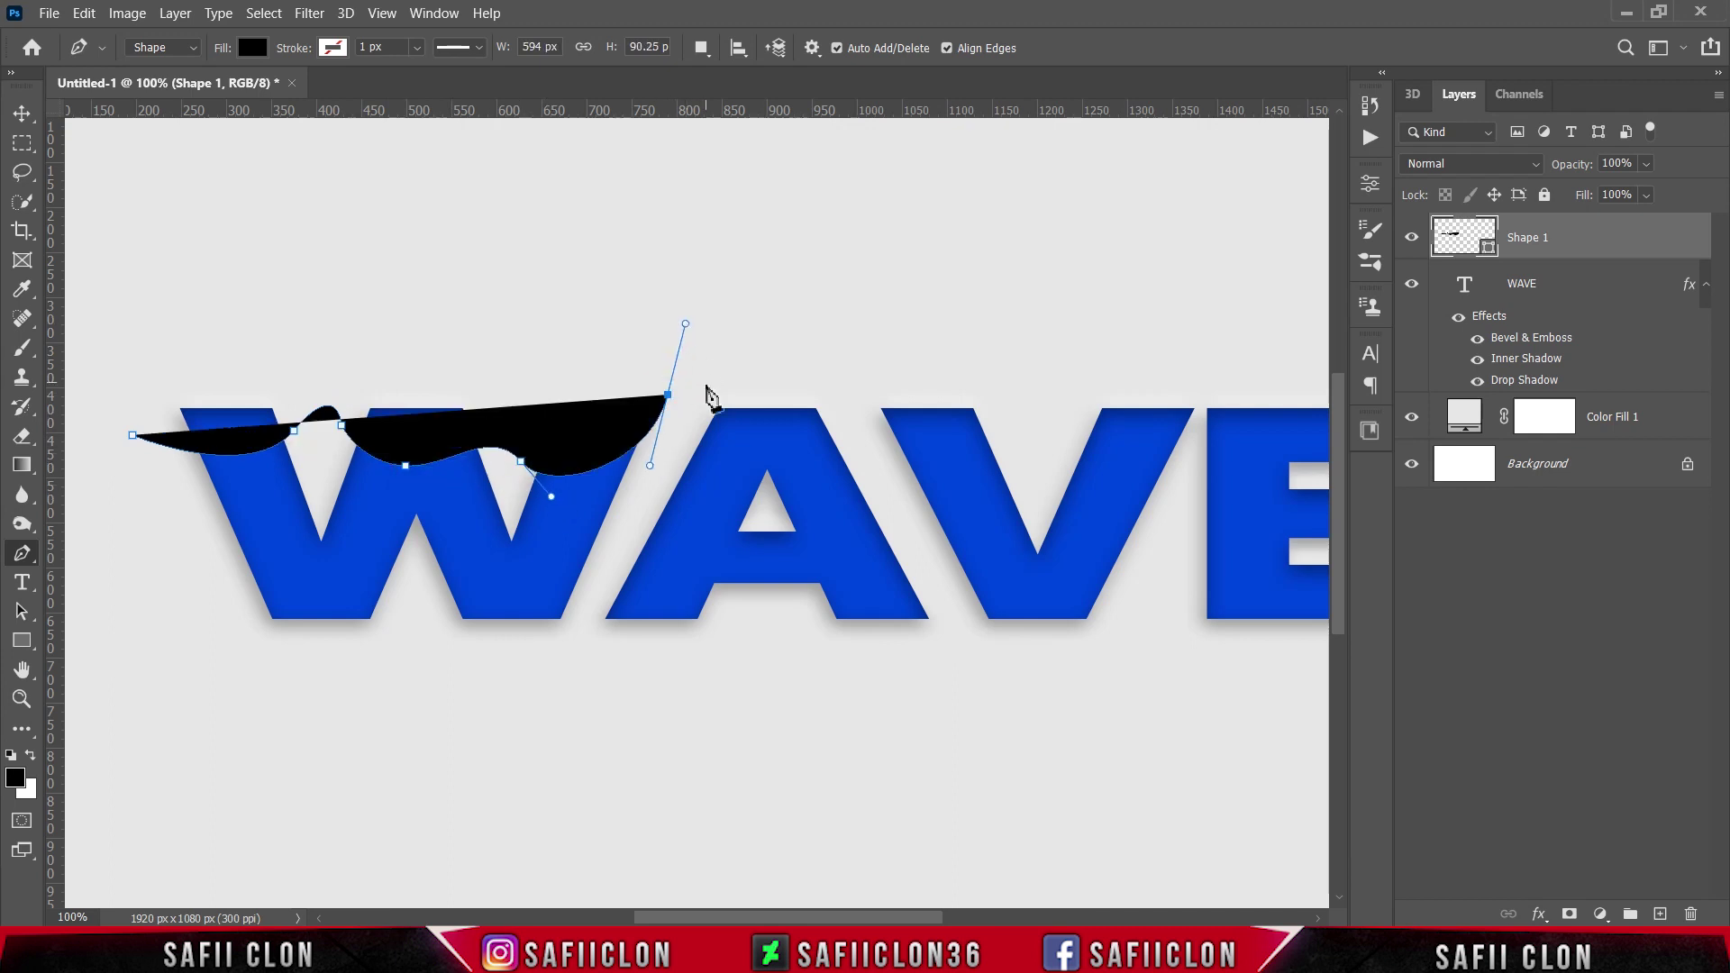
pyautogui.click(702, 399)
pyautogui.moveTo(761, 444); pyautogui.dragTo(798, 428)
pyautogui.moveTo(876, 495); pyautogui.dragTo(892, 536)
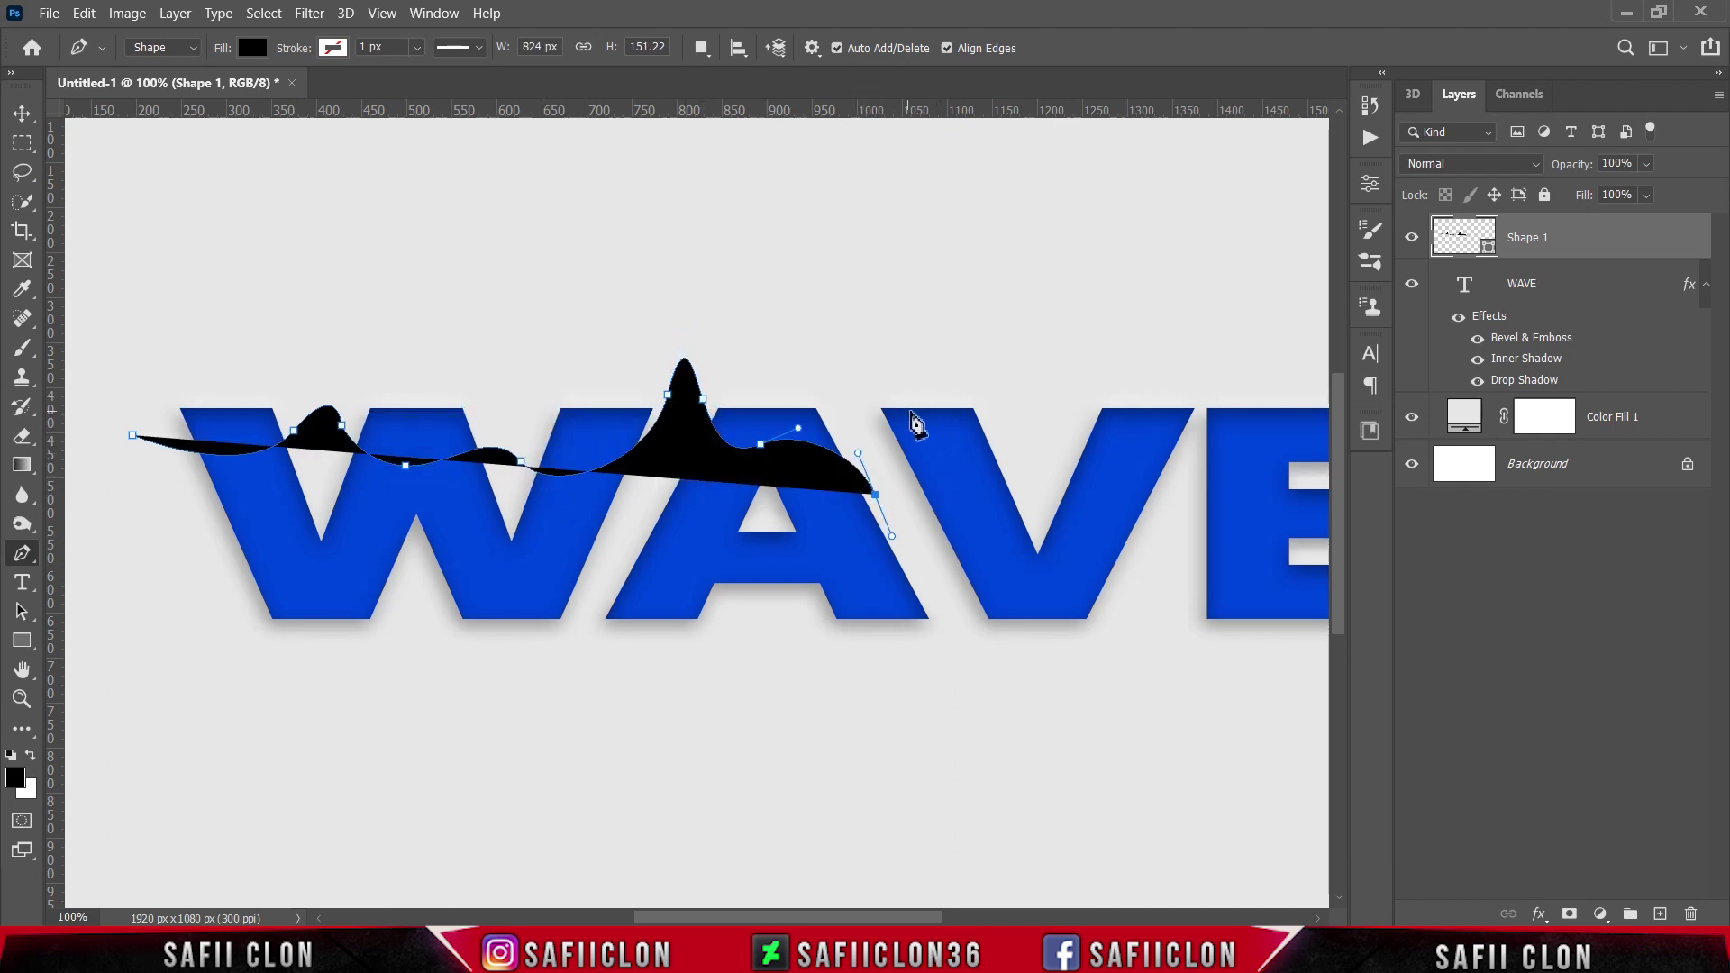
# Continue the wavy edge across the upper V and E, ending just past the E
pyautogui.moveTo(947, 438); pyautogui.dragTo(969, 403)
pyautogui.moveTo(1021, 523); pyautogui.dragTo(1057, 517)
pyautogui.hscroll(3, 954, 563)
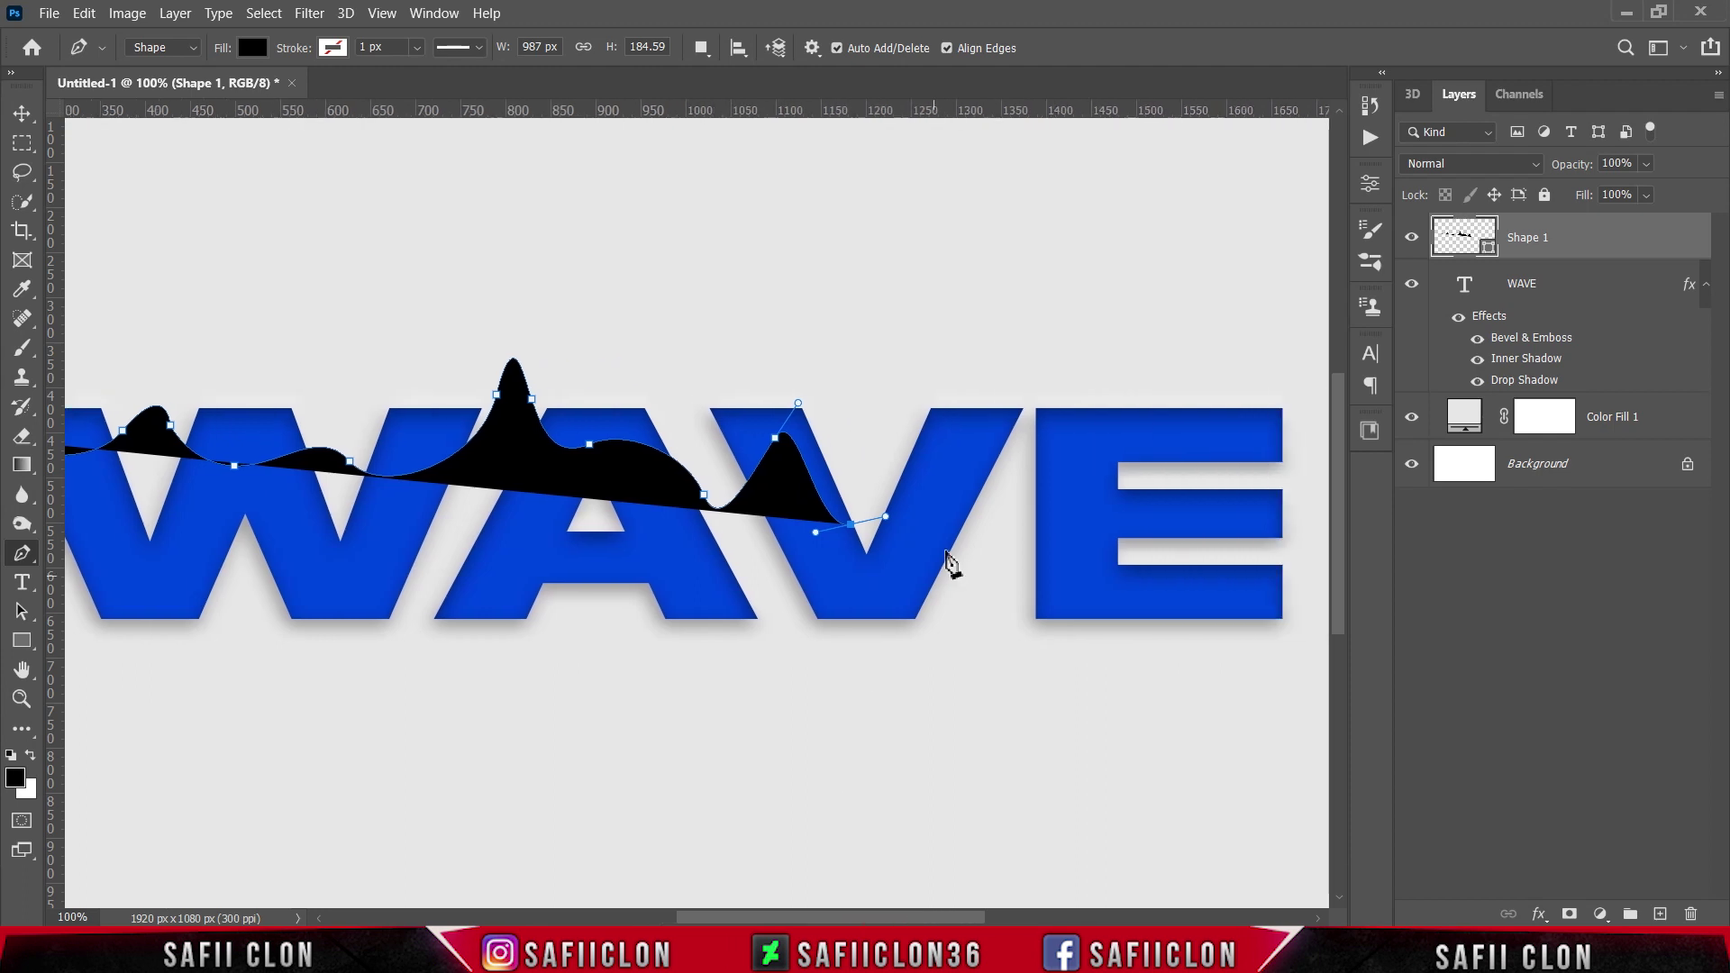
pyautogui.moveTo(955, 442); pyautogui.dragTo(991, 467)
pyautogui.moveTo(1035, 414); pyautogui.dragTo(1041, 380)
pyautogui.moveTo(1114, 433); pyautogui.dragTo(1146, 450)
pyautogui.moveTo(1227, 434); pyautogui.dragTo(1263, 409)
pyautogui.moveTo(1303, 443); pyautogui.dragTo(1317, 453)
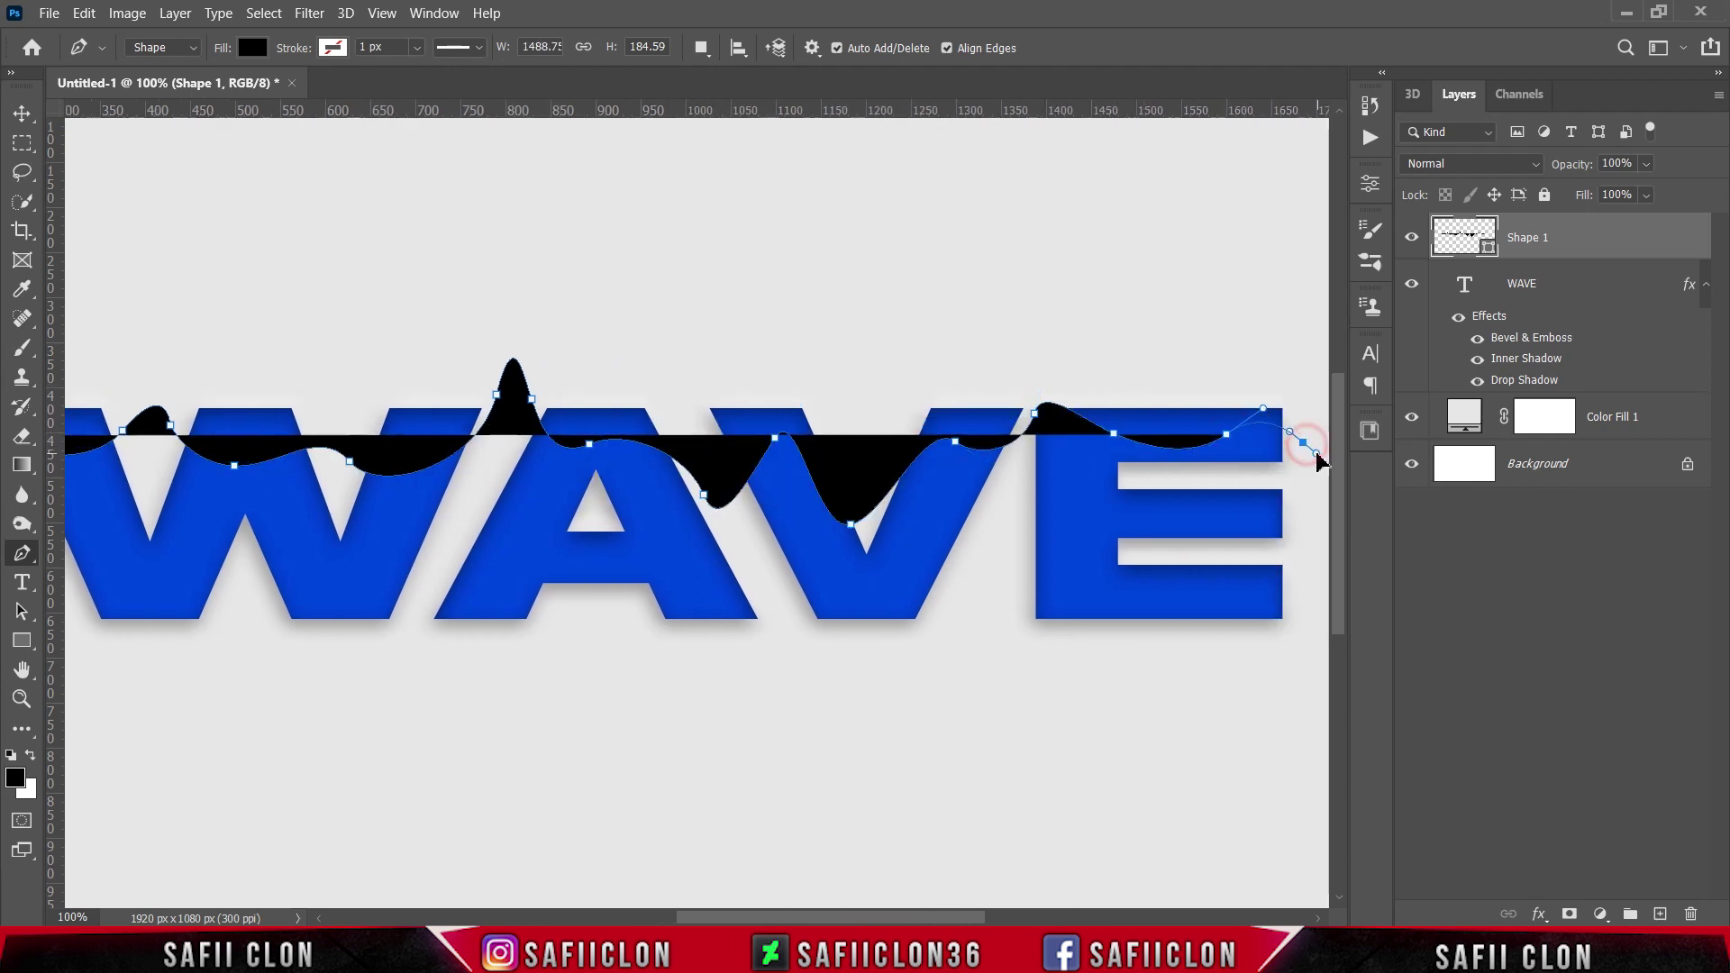
# Close the wave shape with an outline above the text, about 1522 px wide and 257 px high overall
pyautogui.moveTo(1299, 324); pyautogui.dragTo(1236, 286)
pyautogui.hotkey('ctrl', '-')
pyautogui.click(394, 367)
pyautogui.click(273, 394)
pyautogui.click(228, 429)
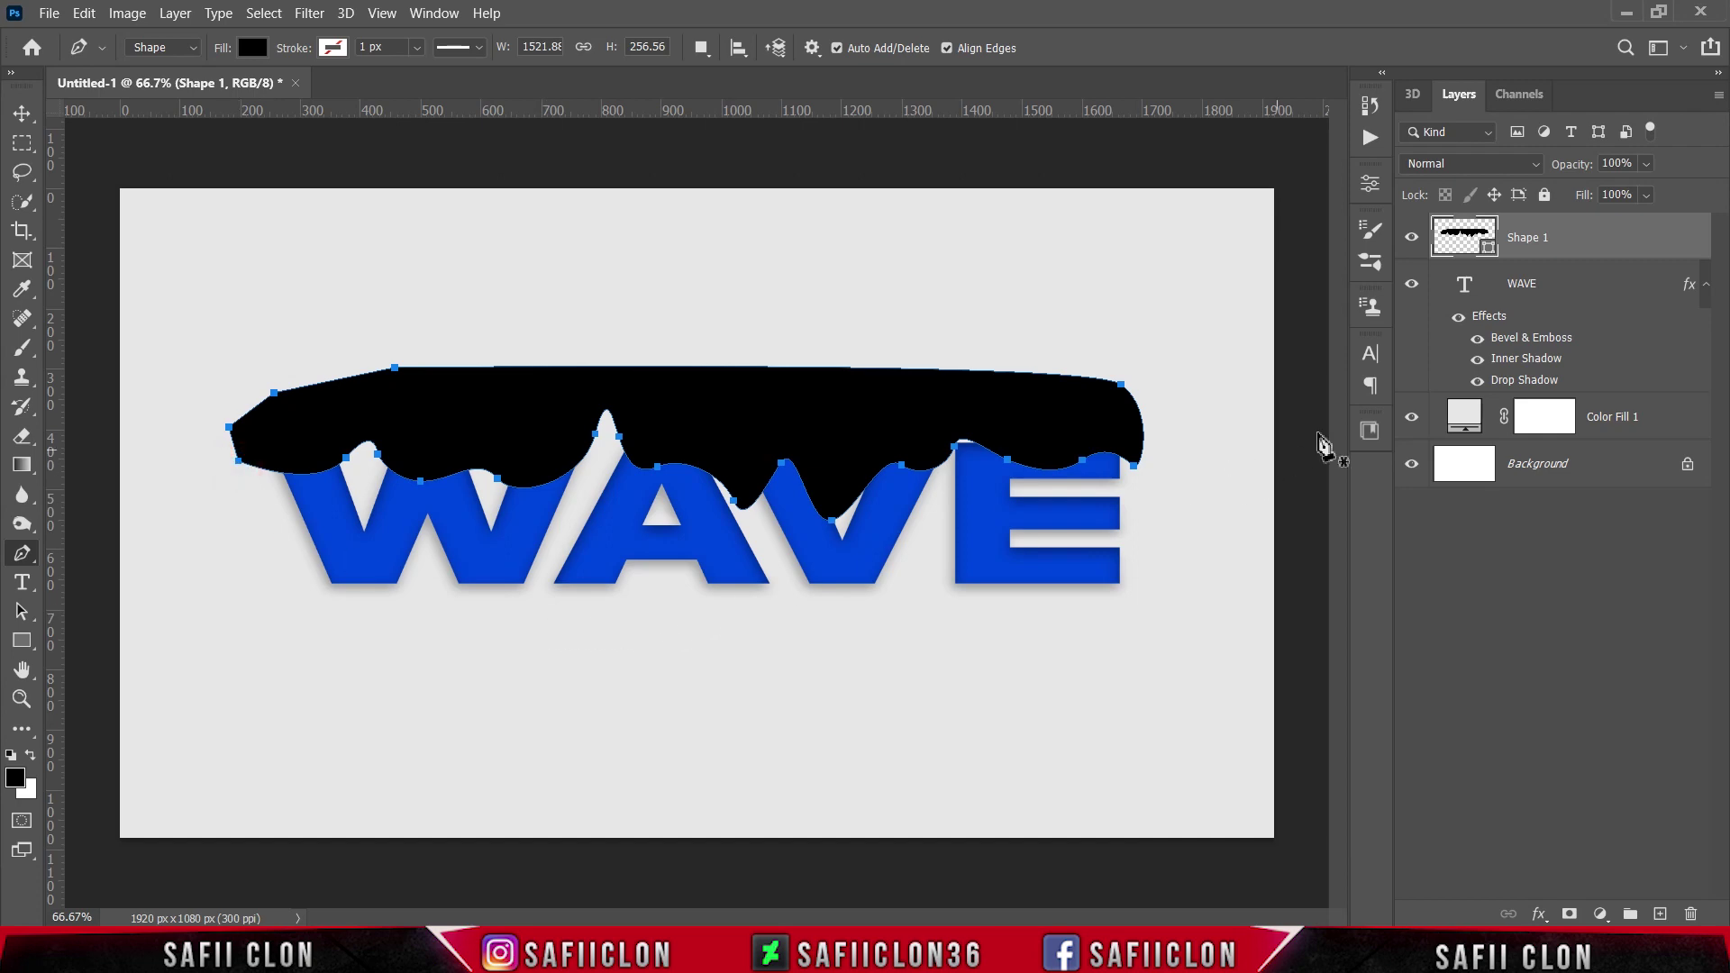
# Clip the wave shape to the WAVE text and set its fill color to 58cef0
pyautogui.rightClick(1568, 245)
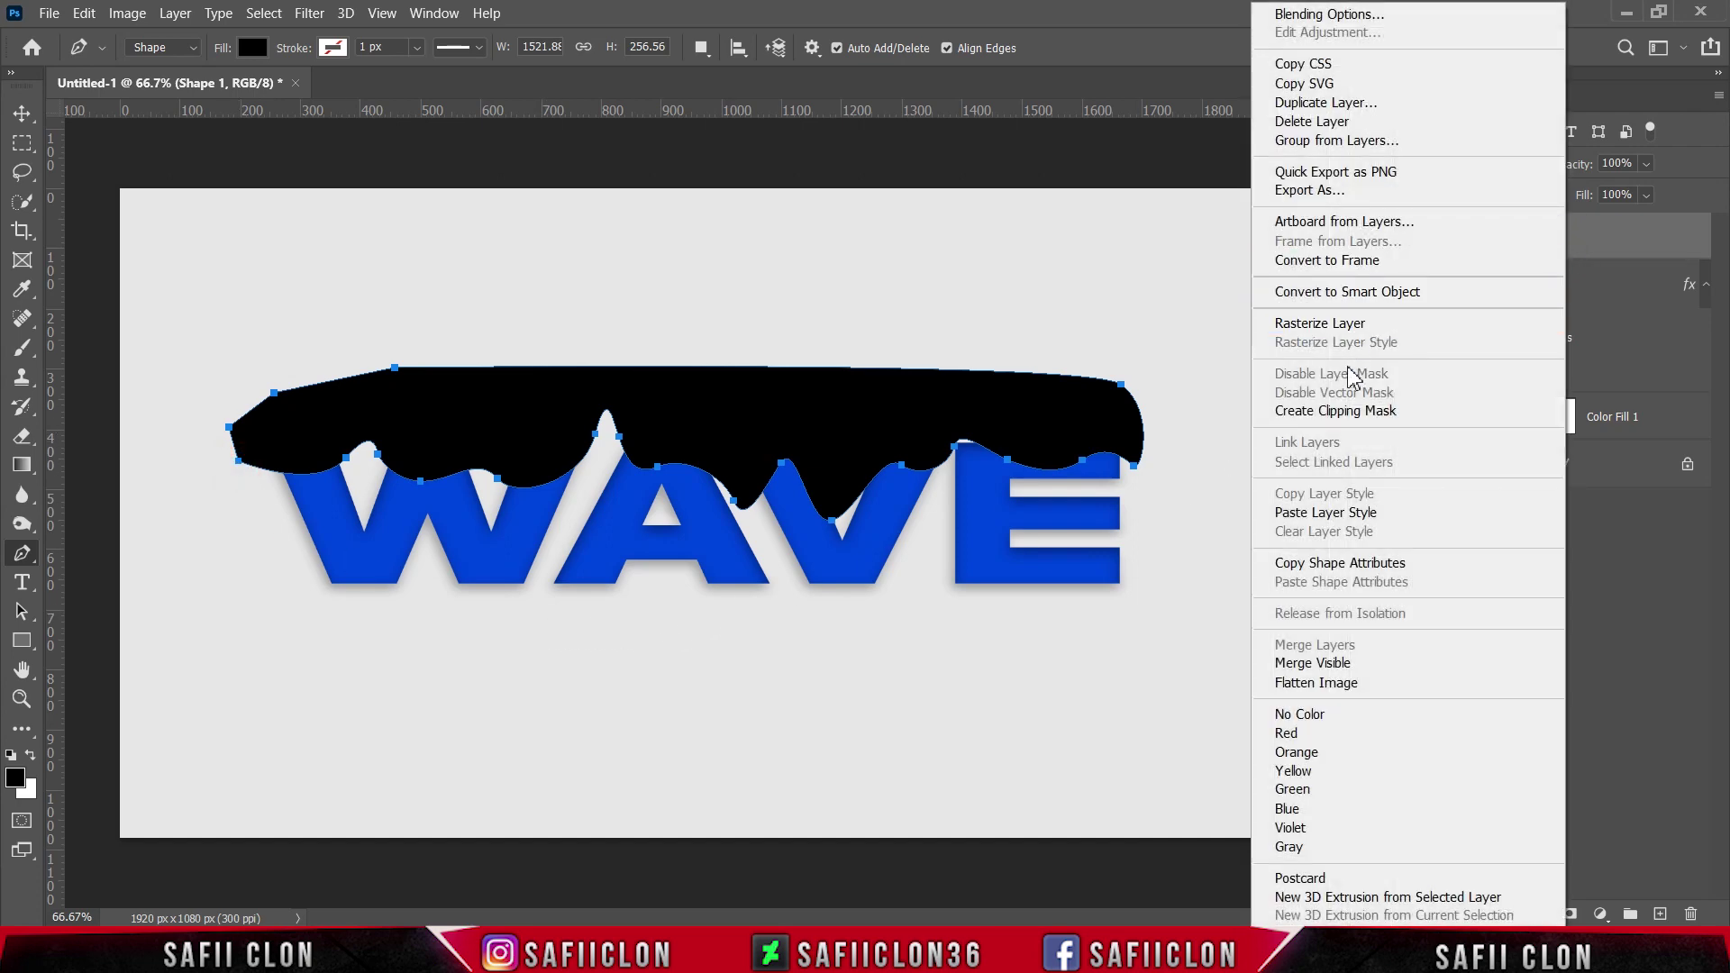
pyautogui.click(1340, 410)
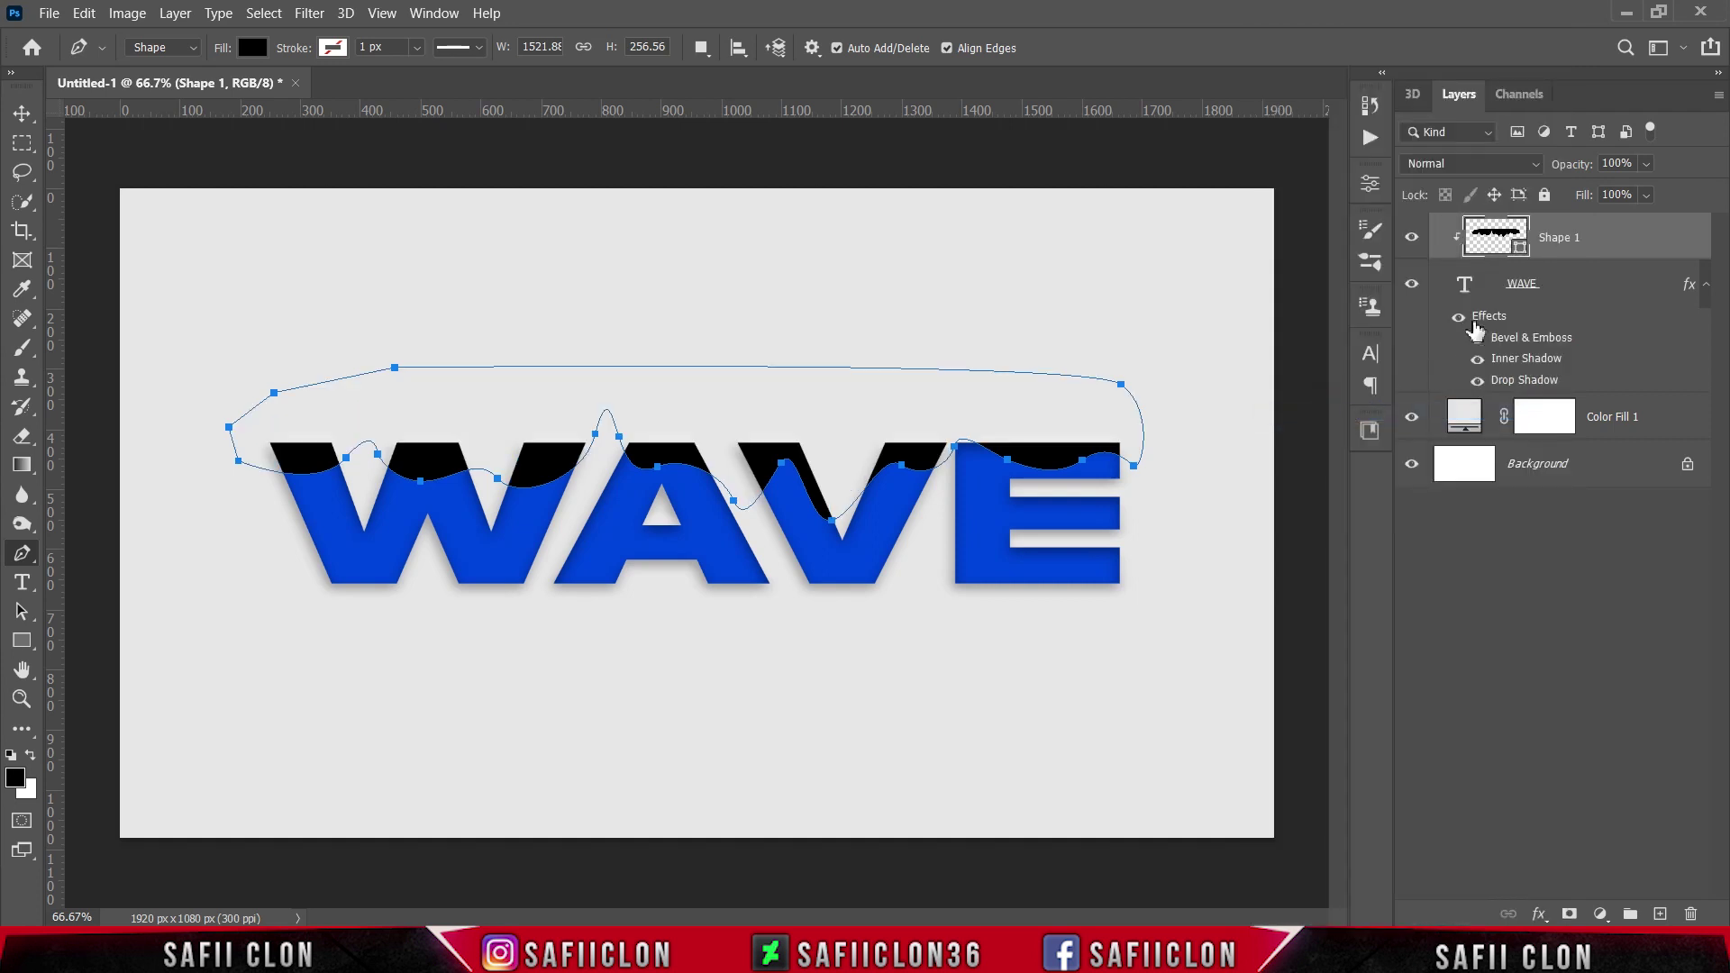
pyautogui.doubleClick(1520, 248)
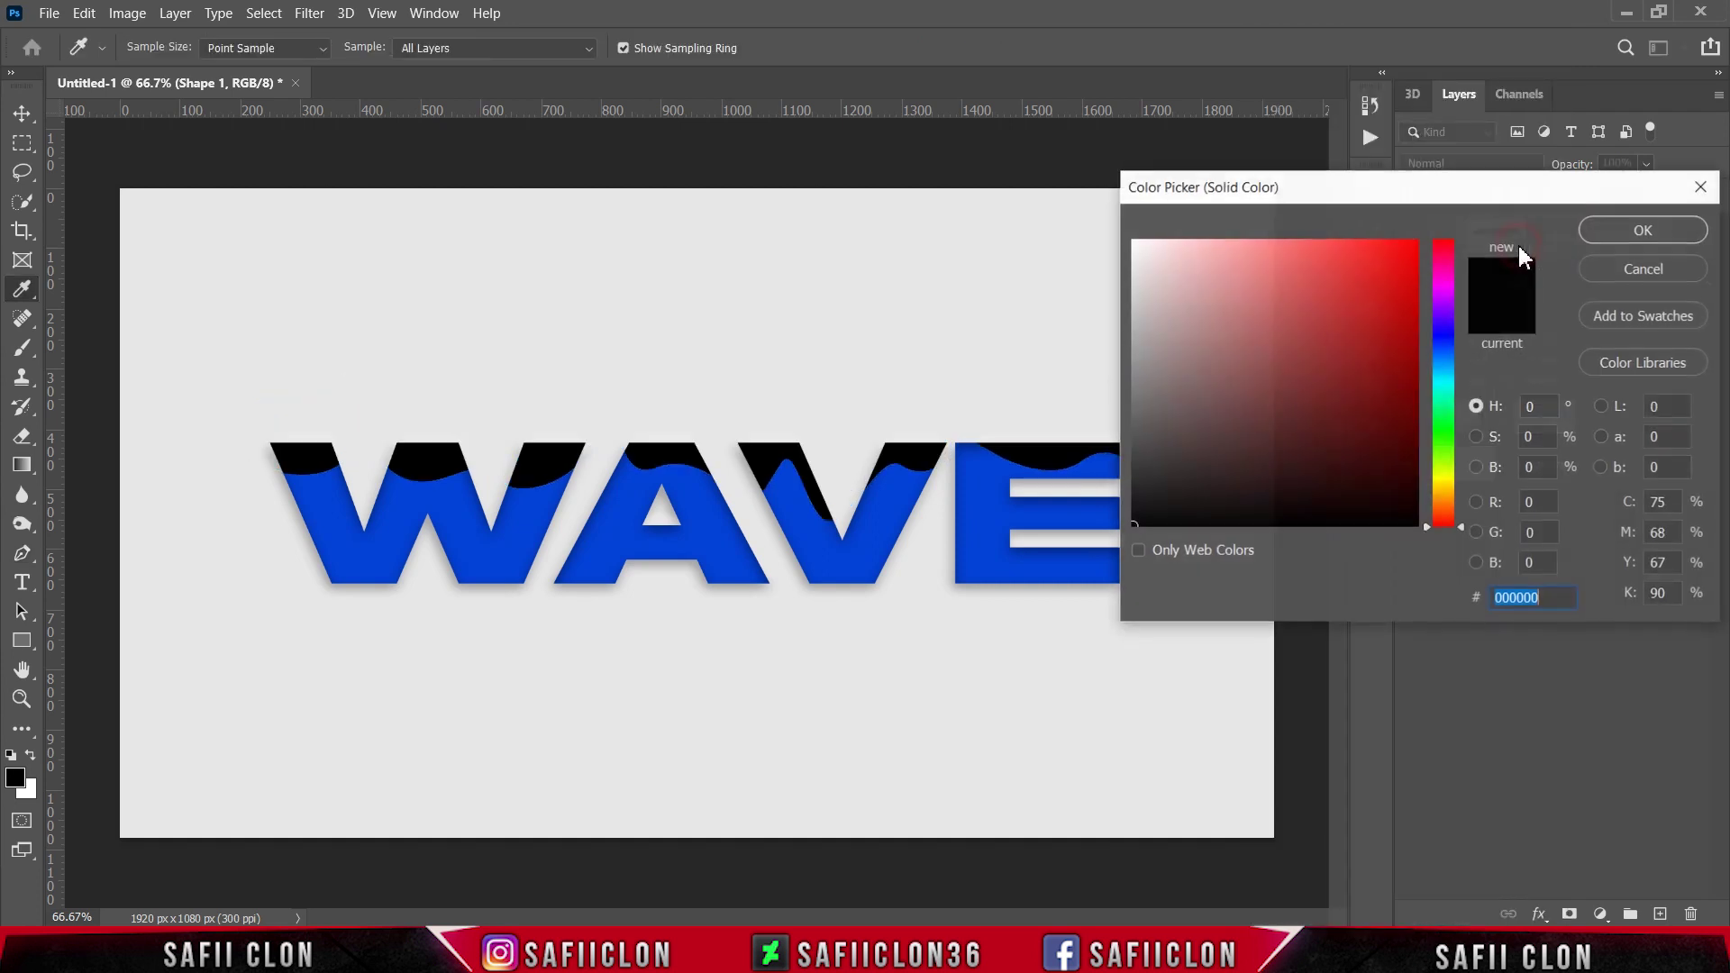
pyautogui.moveTo(1557, 597); pyautogui.dragTo(1482, 594)
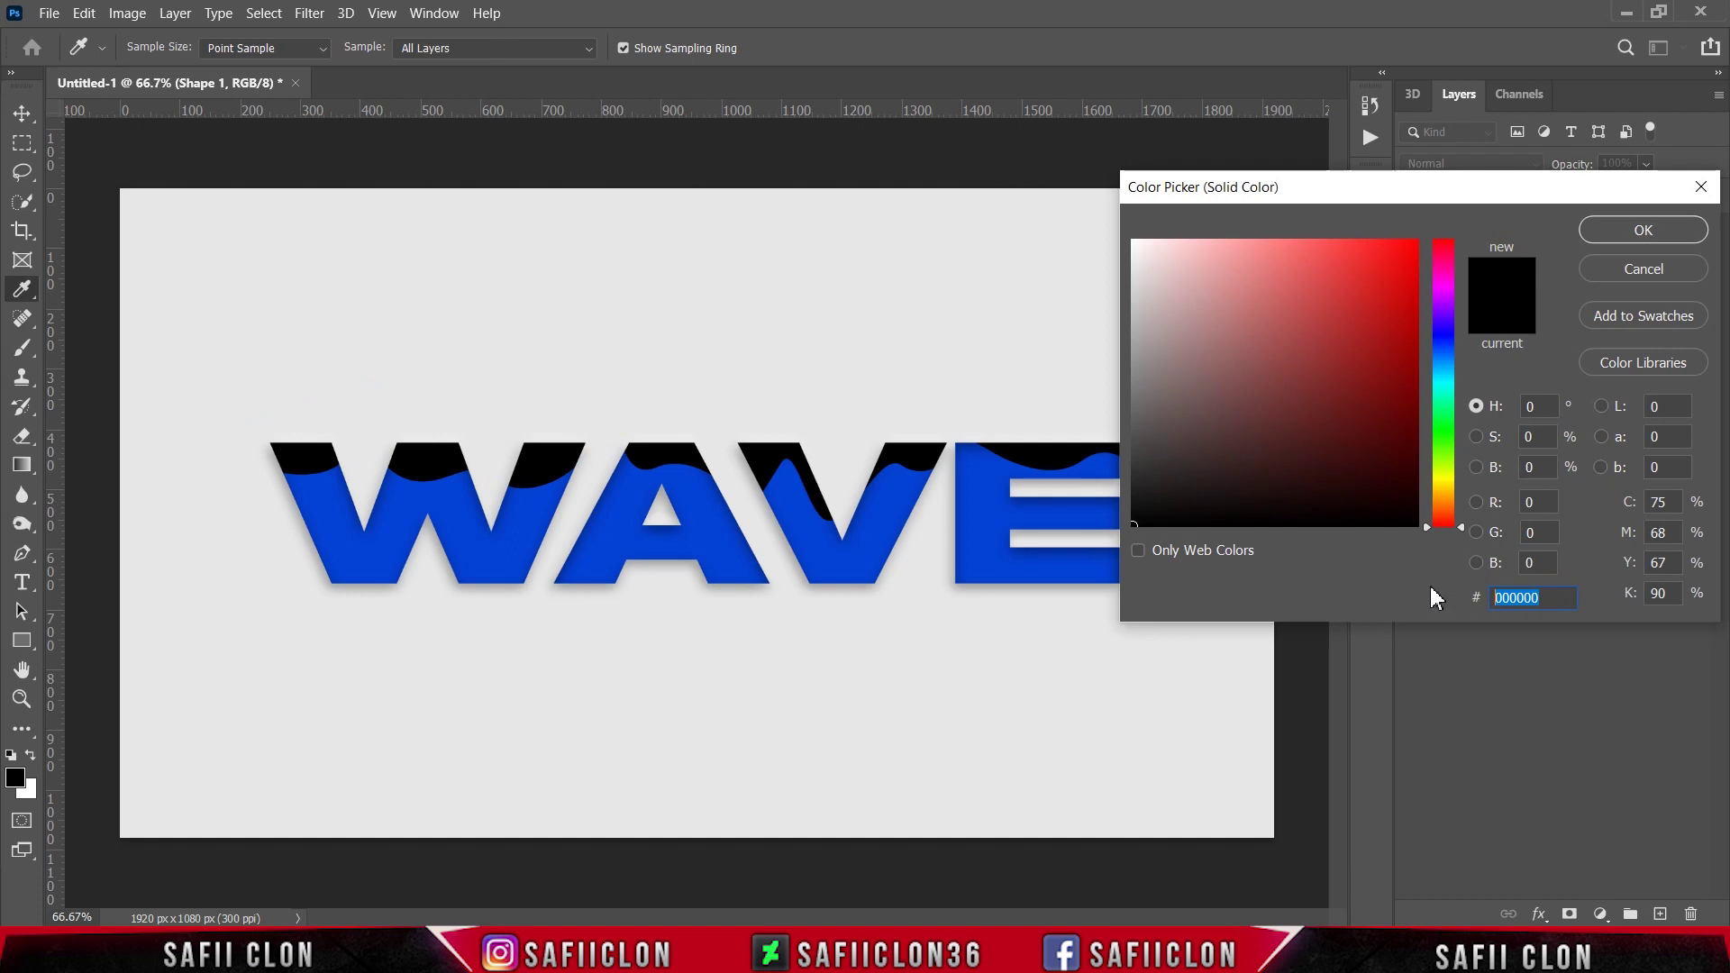
pyautogui.write('5')
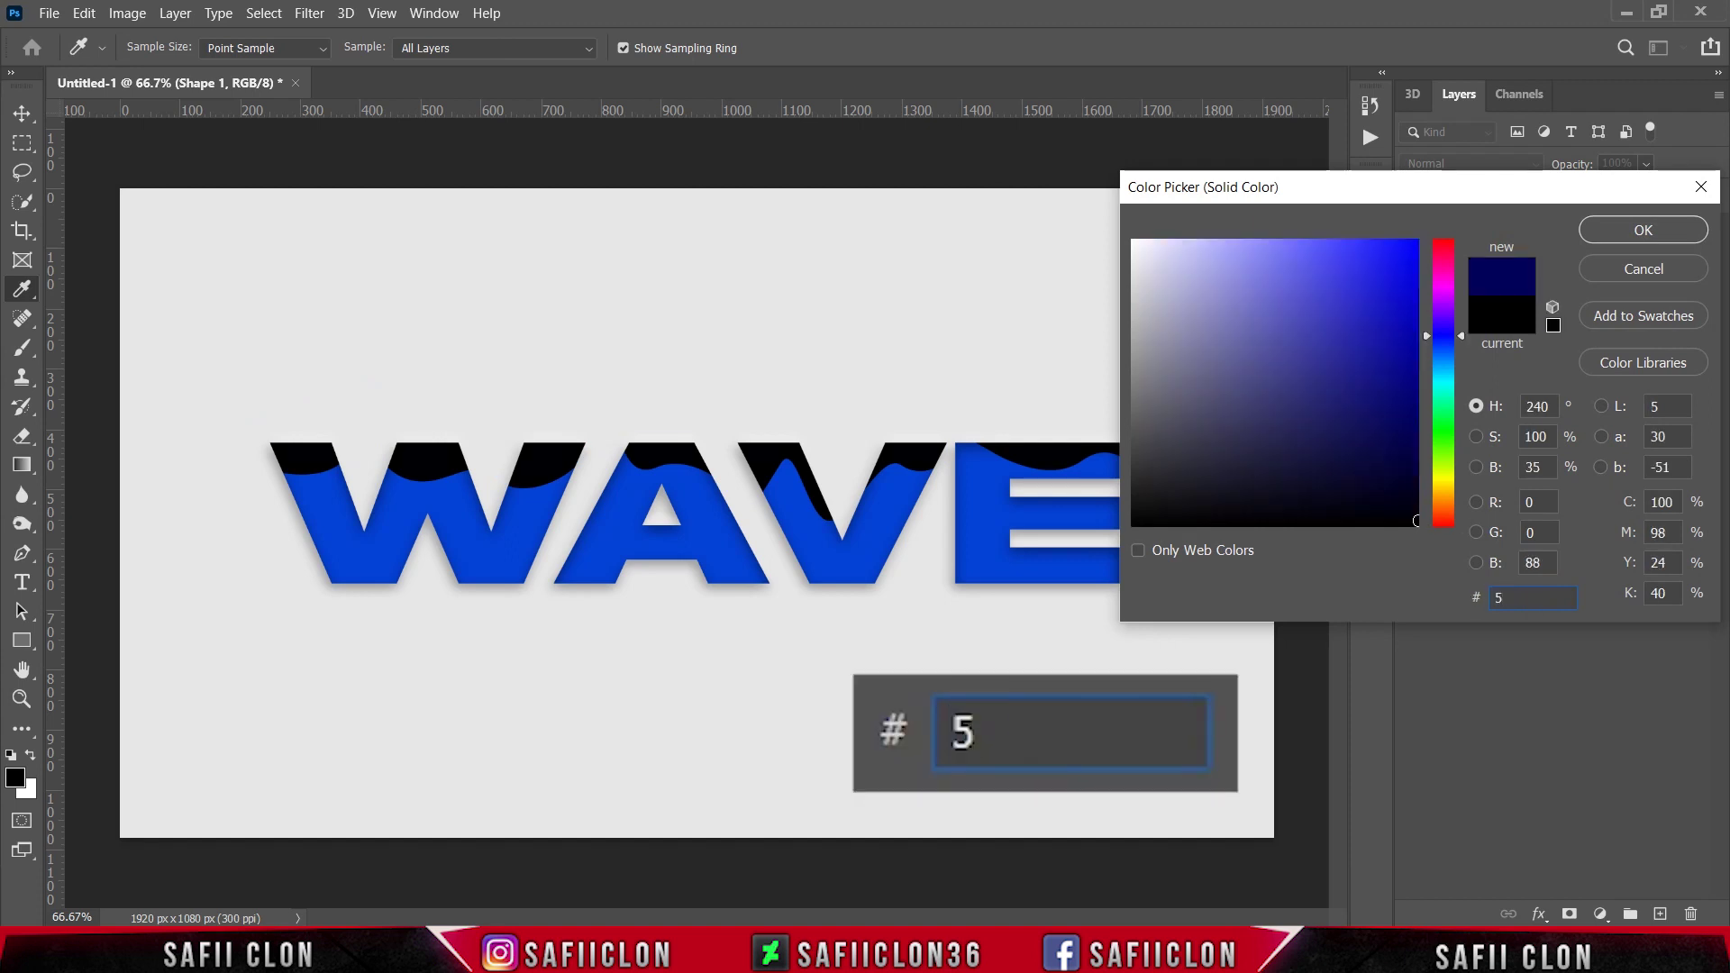
pyautogui.write('8cef0')
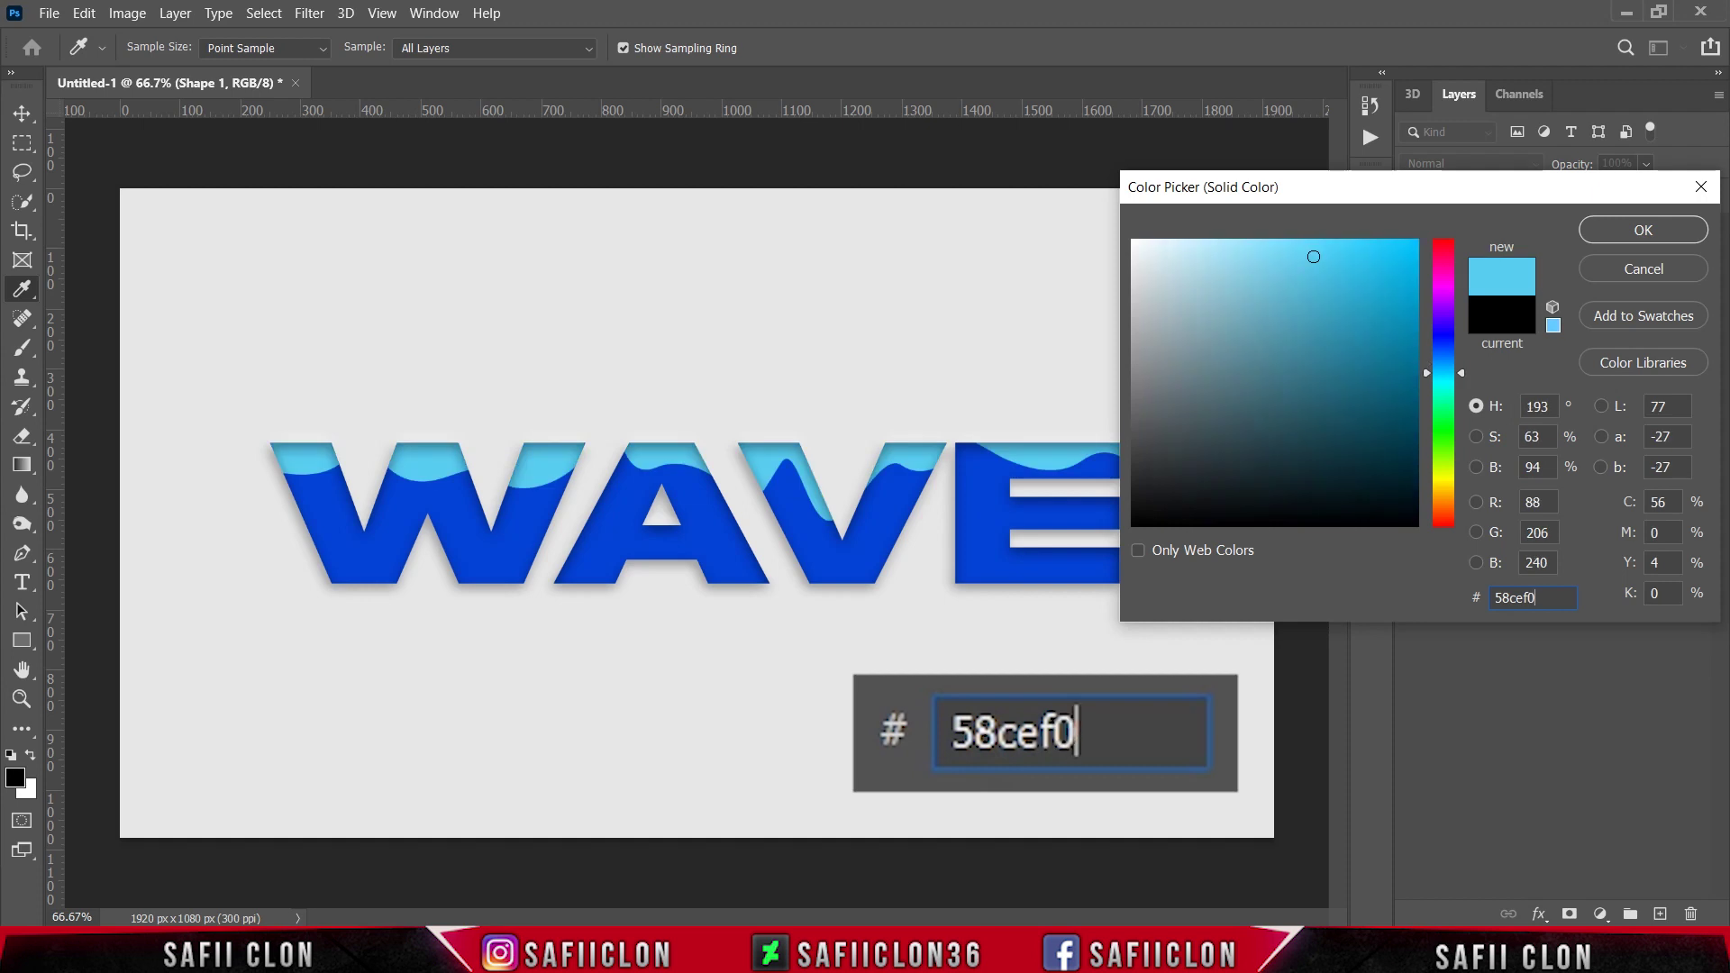
pyautogui.click(1636, 233)
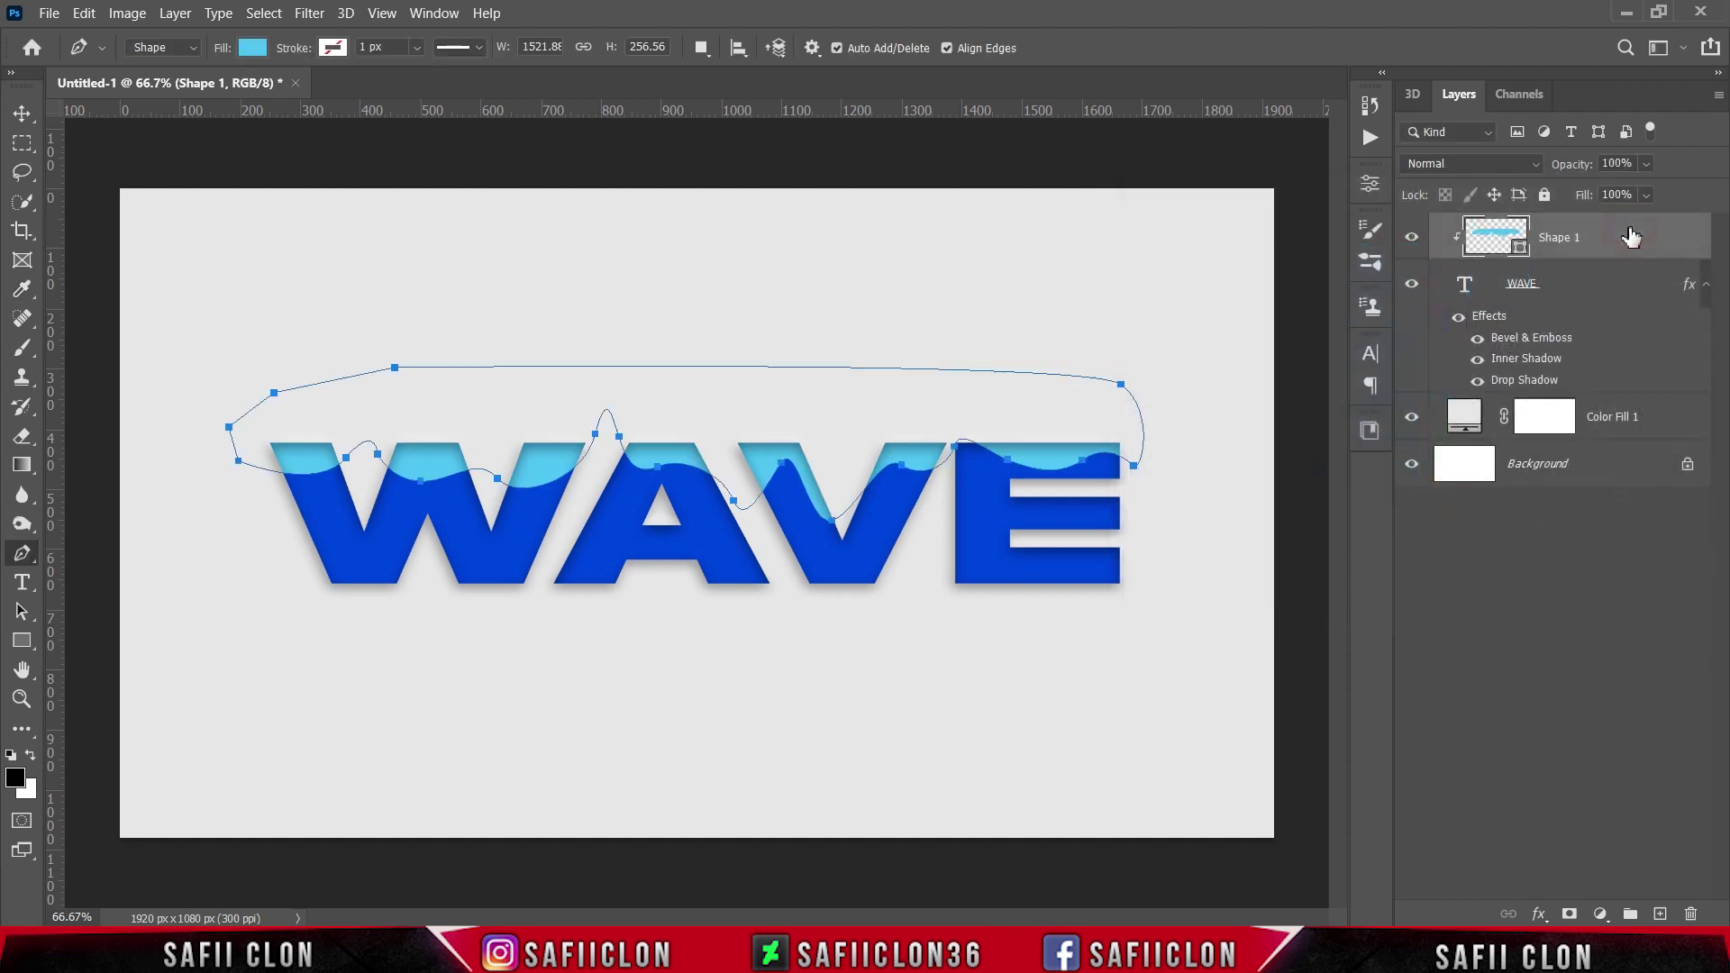
# Start a second pen shape directly above the WAVE text layer, with a wavy edge slightly lower across all four letters
pyautogui.click(1596, 286)
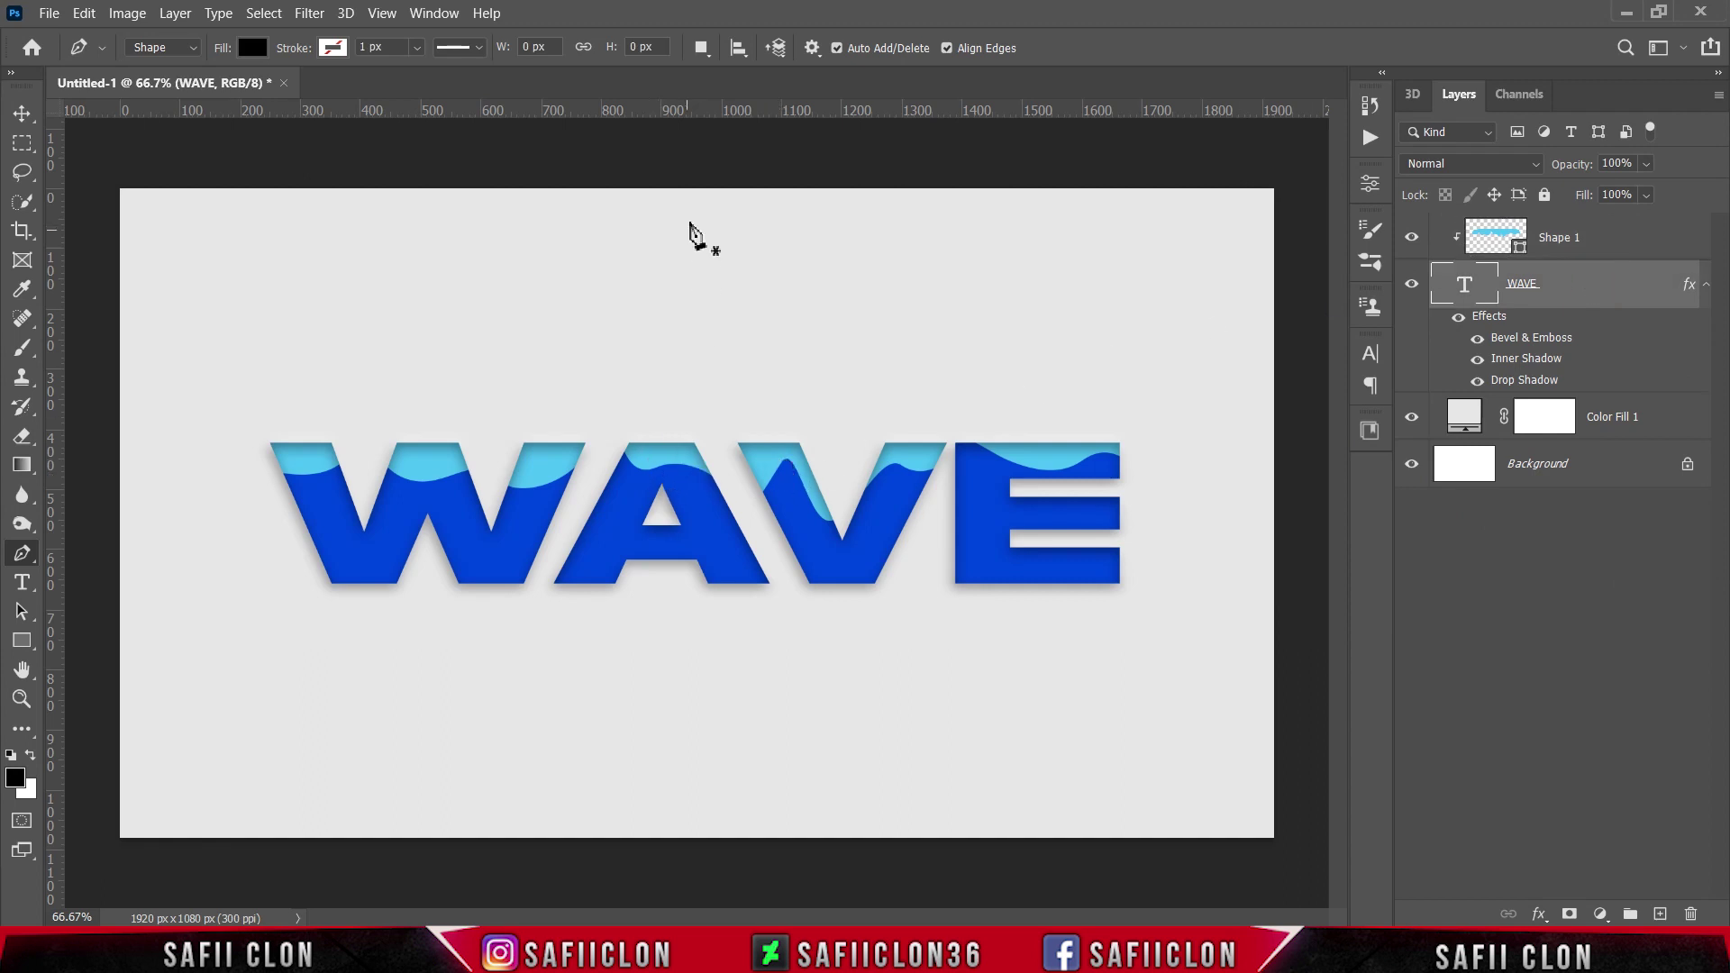
pyautogui.click(701, 48)
pyautogui.click(728, 76)
pyautogui.click(265, 495)
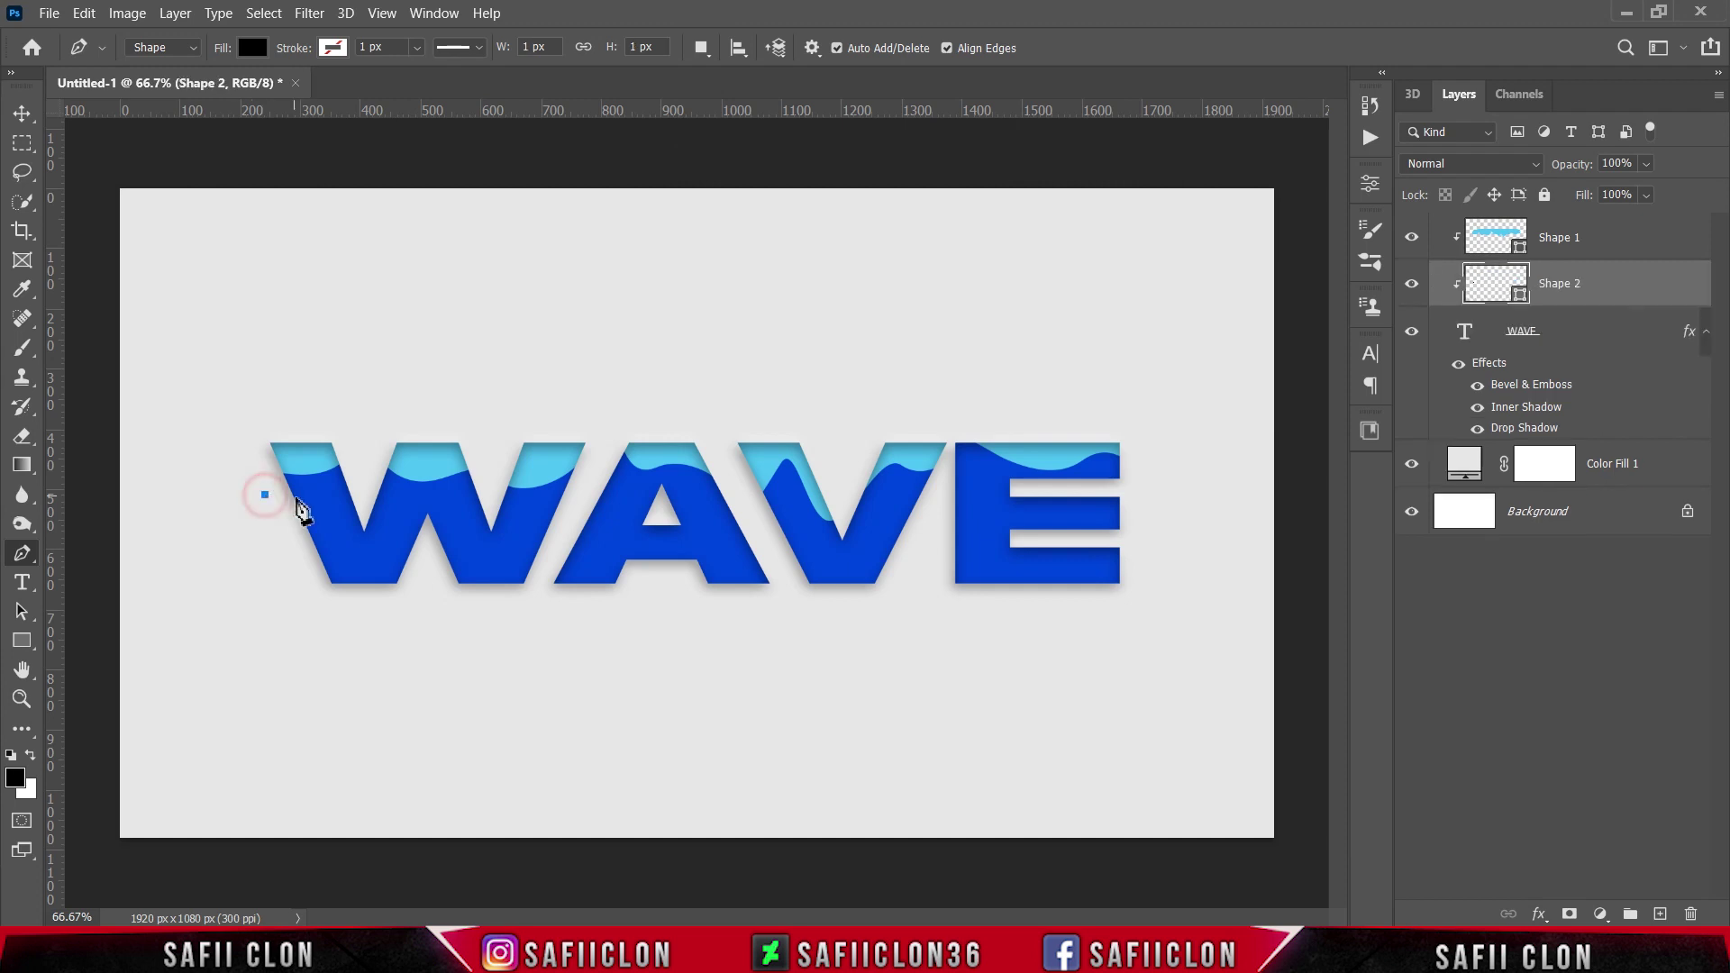
pyautogui.moveTo(316, 492); pyautogui.dragTo(449, 408)
pyautogui.moveTo(468, 495); pyautogui.dragTo(702, 464)
pyautogui.moveTo(731, 469); pyautogui.dragTo(968, 493)
pyautogui.moveTo(1005, 493); pyautogui.dragTo(1032, 525)
pyautogui.moveTo(1065, 467); pyautogui.dragTo(1070, 435)
pyautogui.moveTo(1119, 492); pyautogui.dragTo(1140, 512)
# Close the second wave shape with an outline around and above the text, about 1742 px wide and 364 px high overall
pyautogui.moveTo(1141, 406); pyautogui.dragTo(1139, 379)
pyautogui.moveTo(556, 316); pyautogui.dragTo(433, 317)
pyautogui.click(100, 321)
pyautogui.click(159, 471)
pyautogui.moveTo(209, 534); pyautogui.dragTo(229, 534)
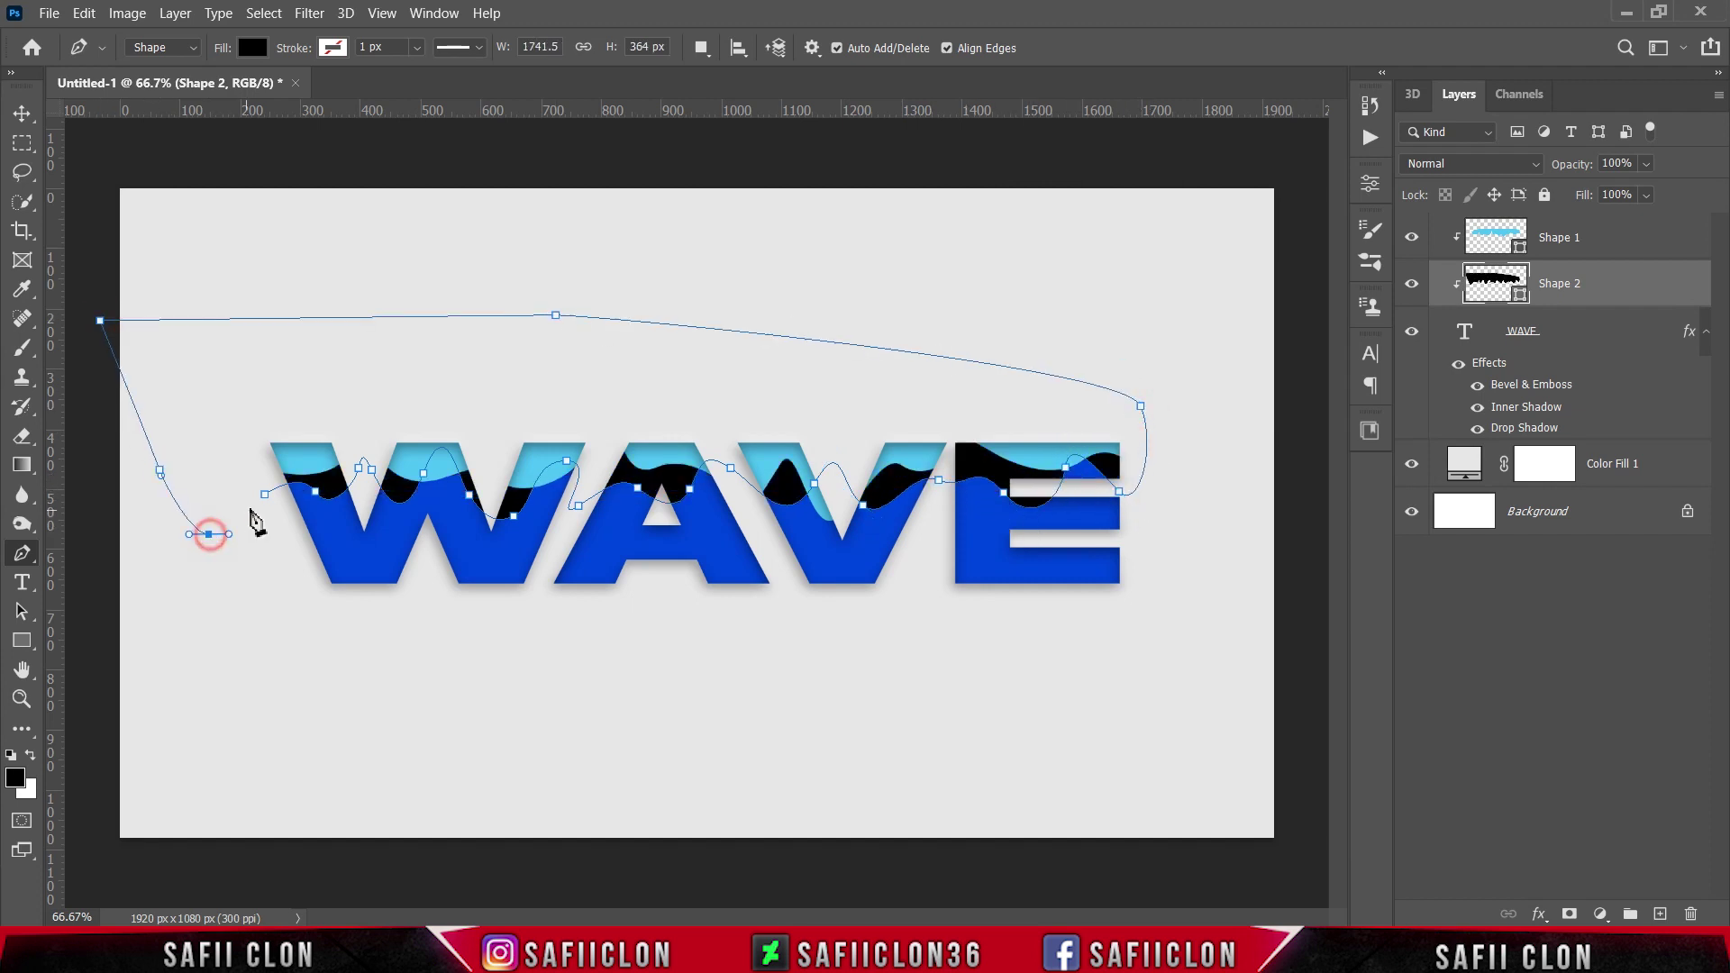
pyautogui.click(267, 496)
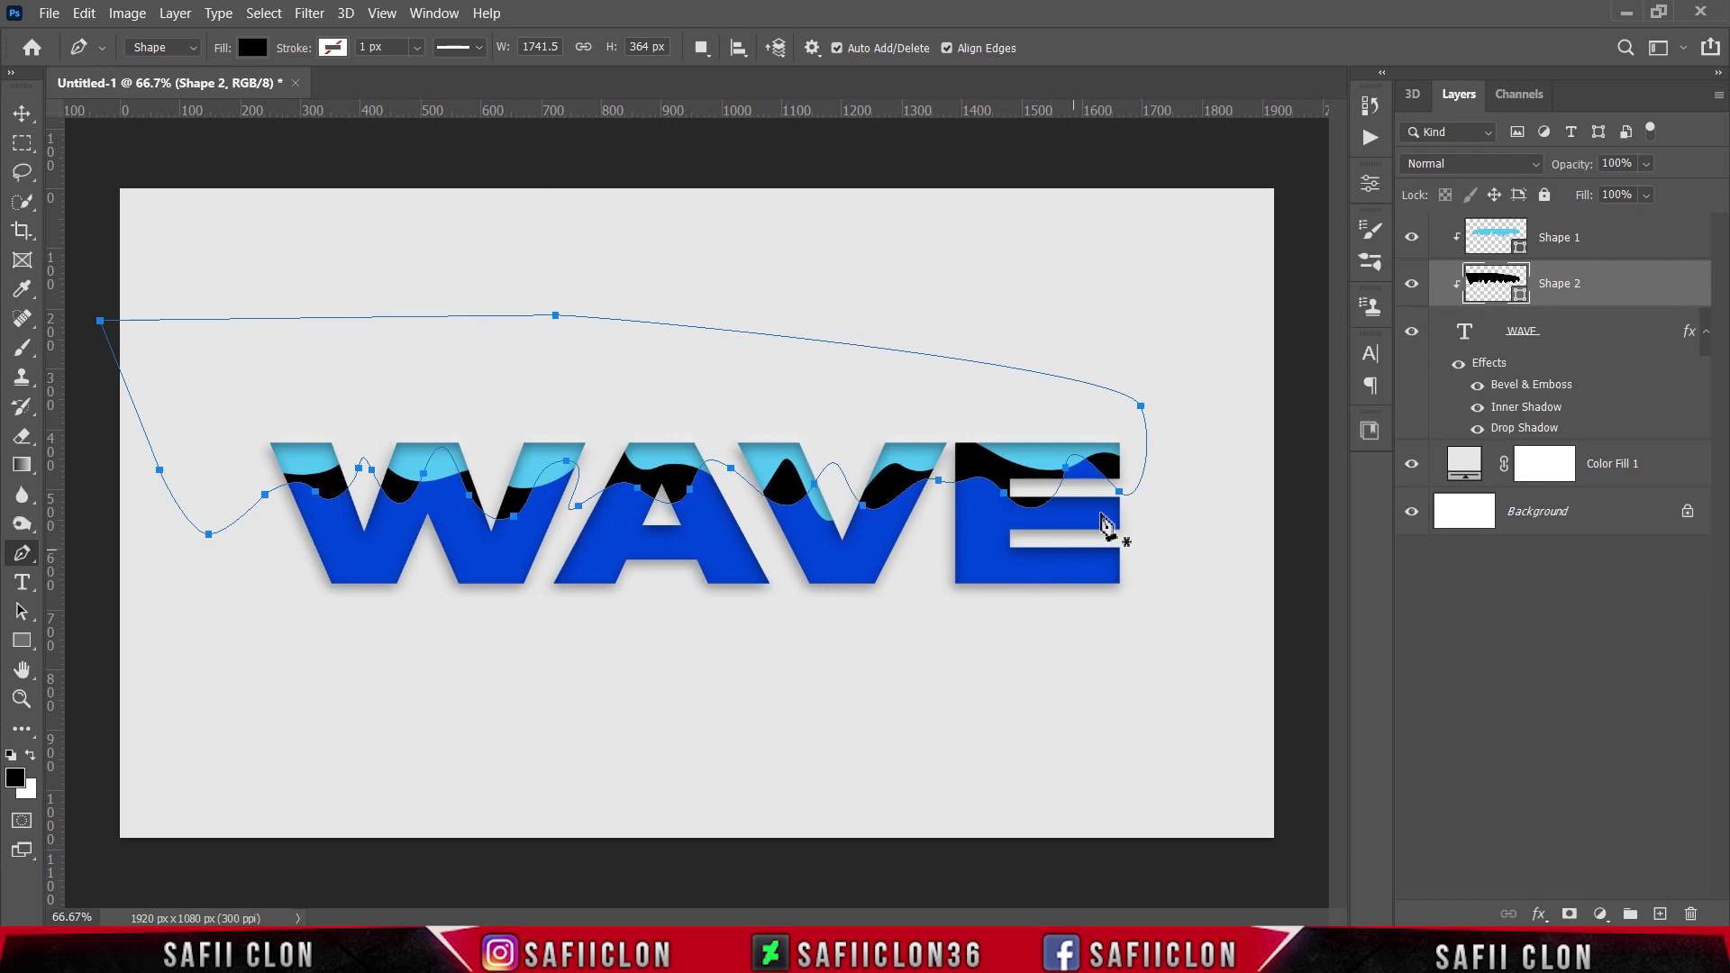
# Set the second wave shape's fill color to 4db7f3
pyautogui.doubleClick(1520, 297)
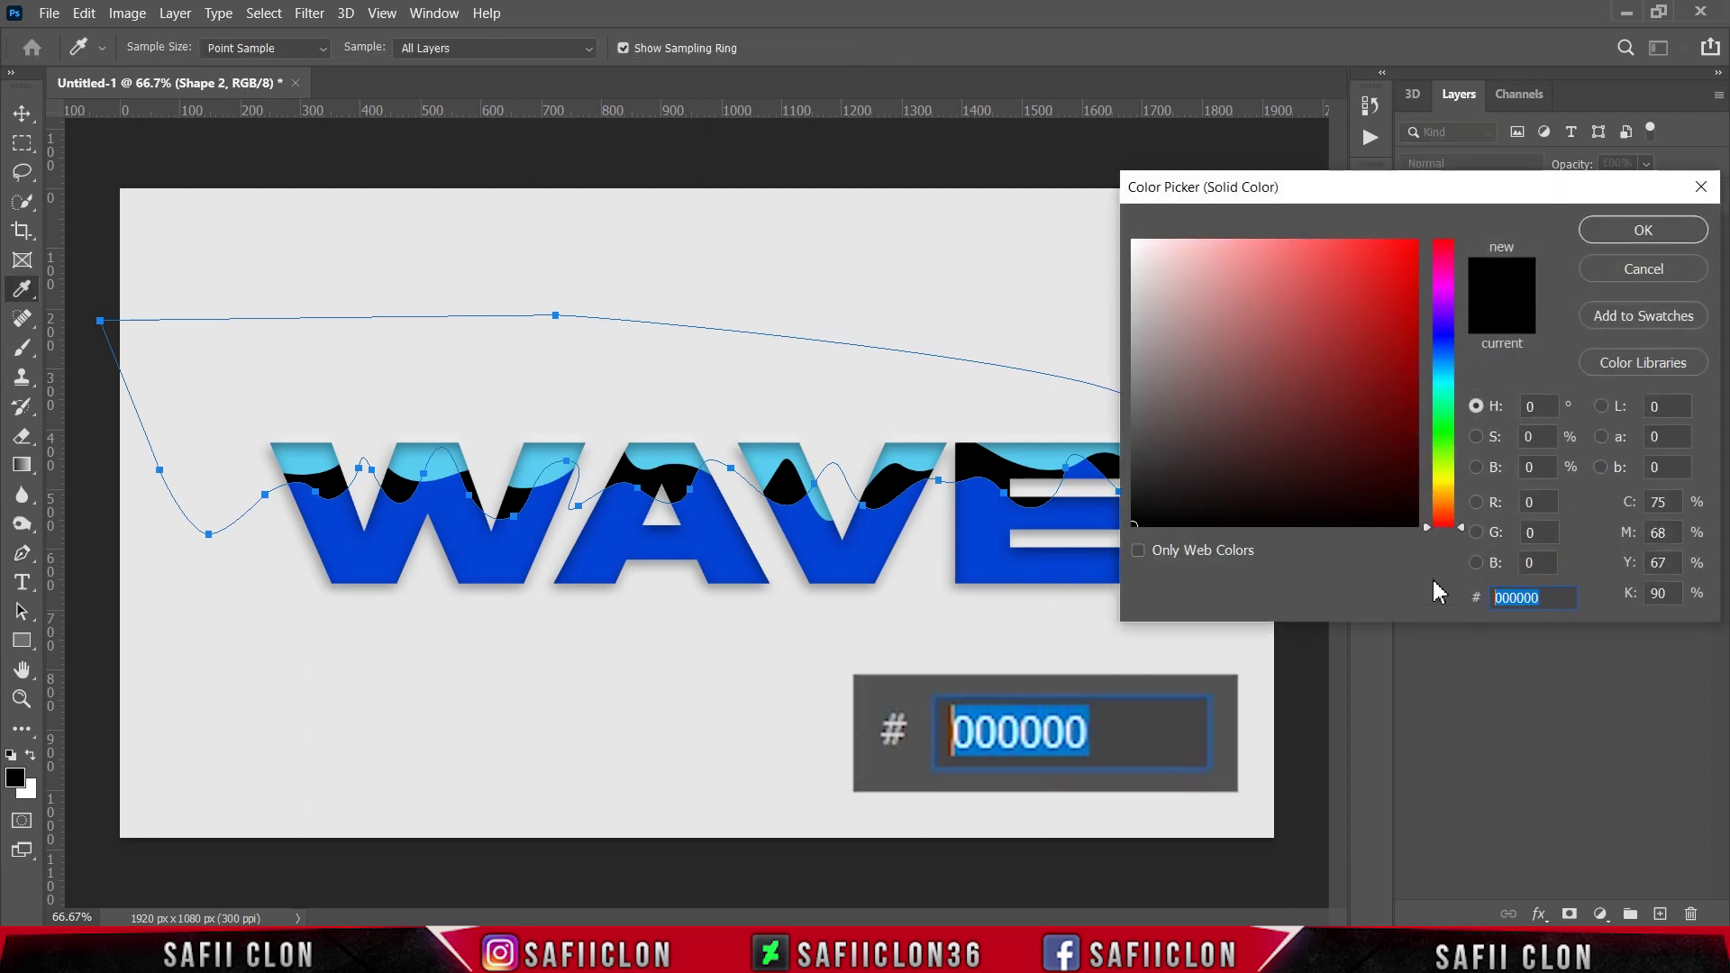
pyautogui.write('4')
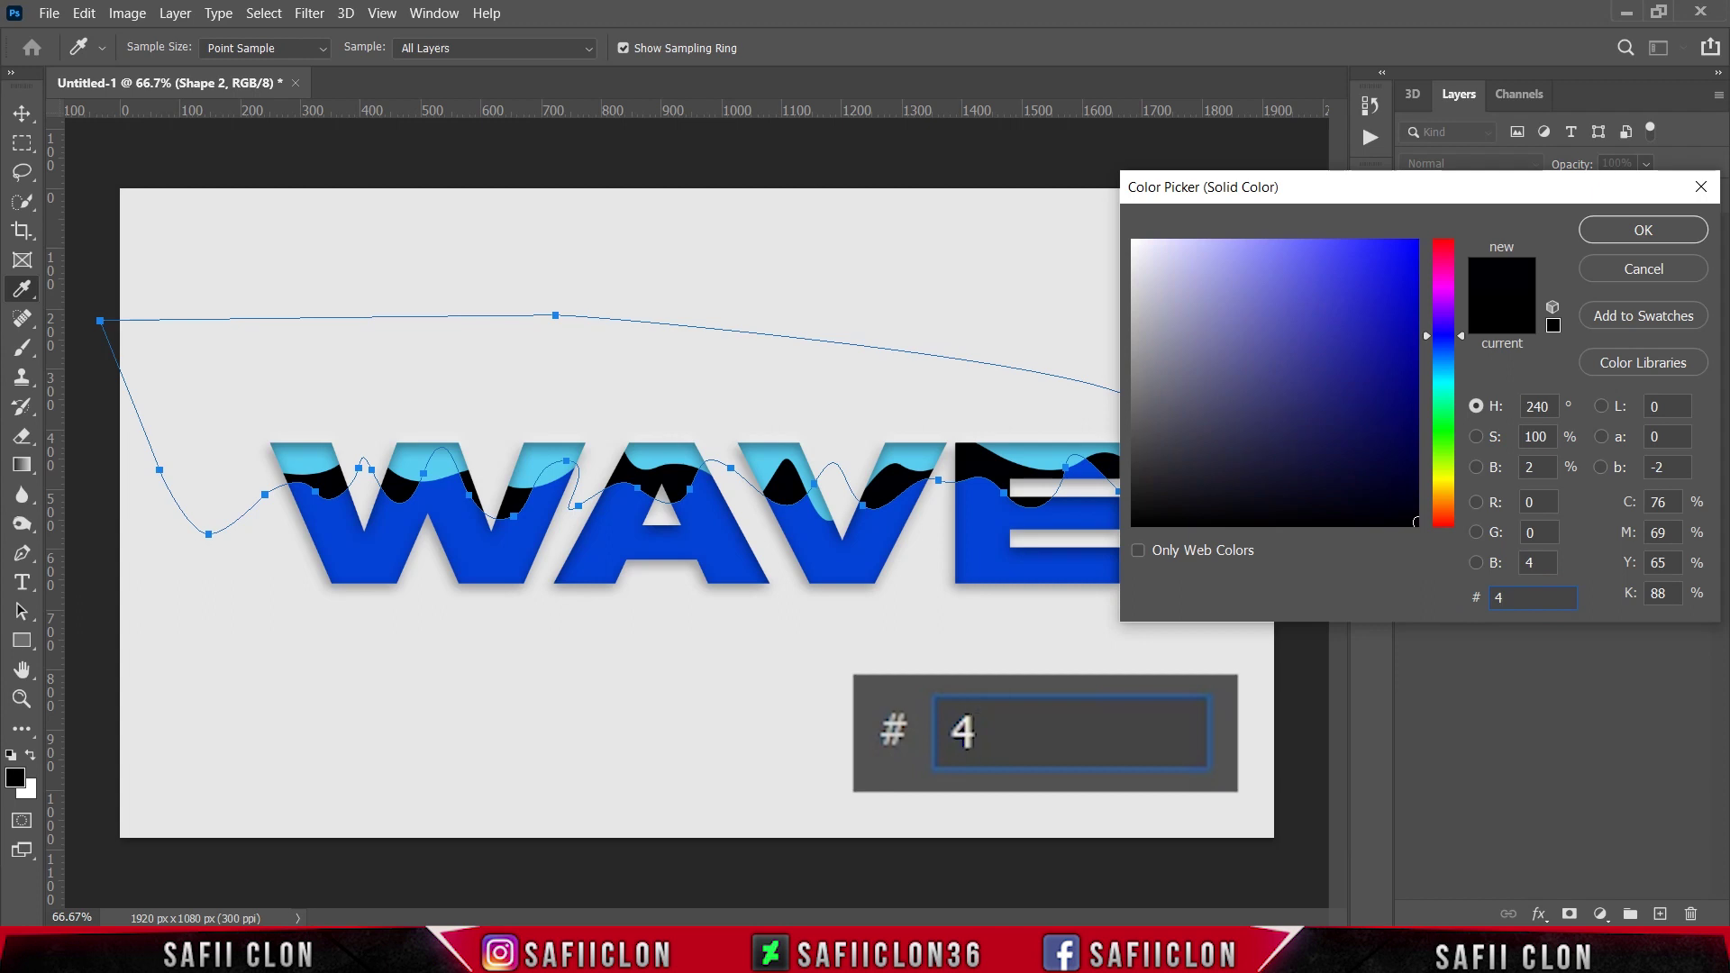
pyautogui.write('db7')
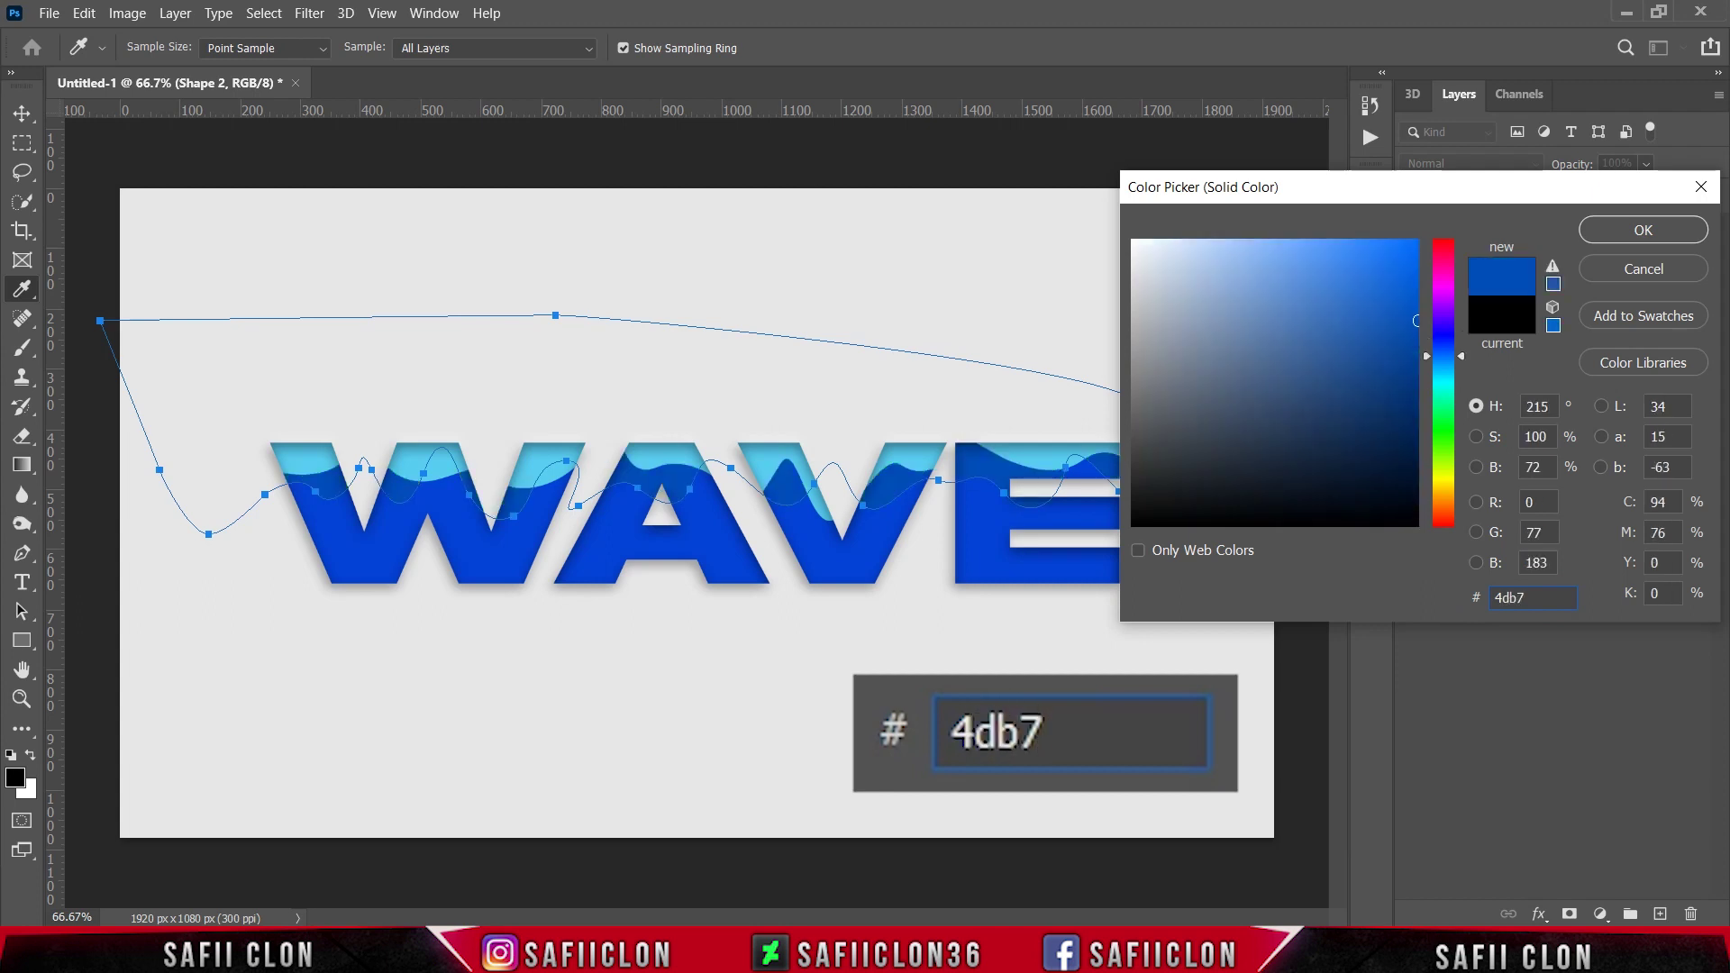
pyautogui.write('f3')
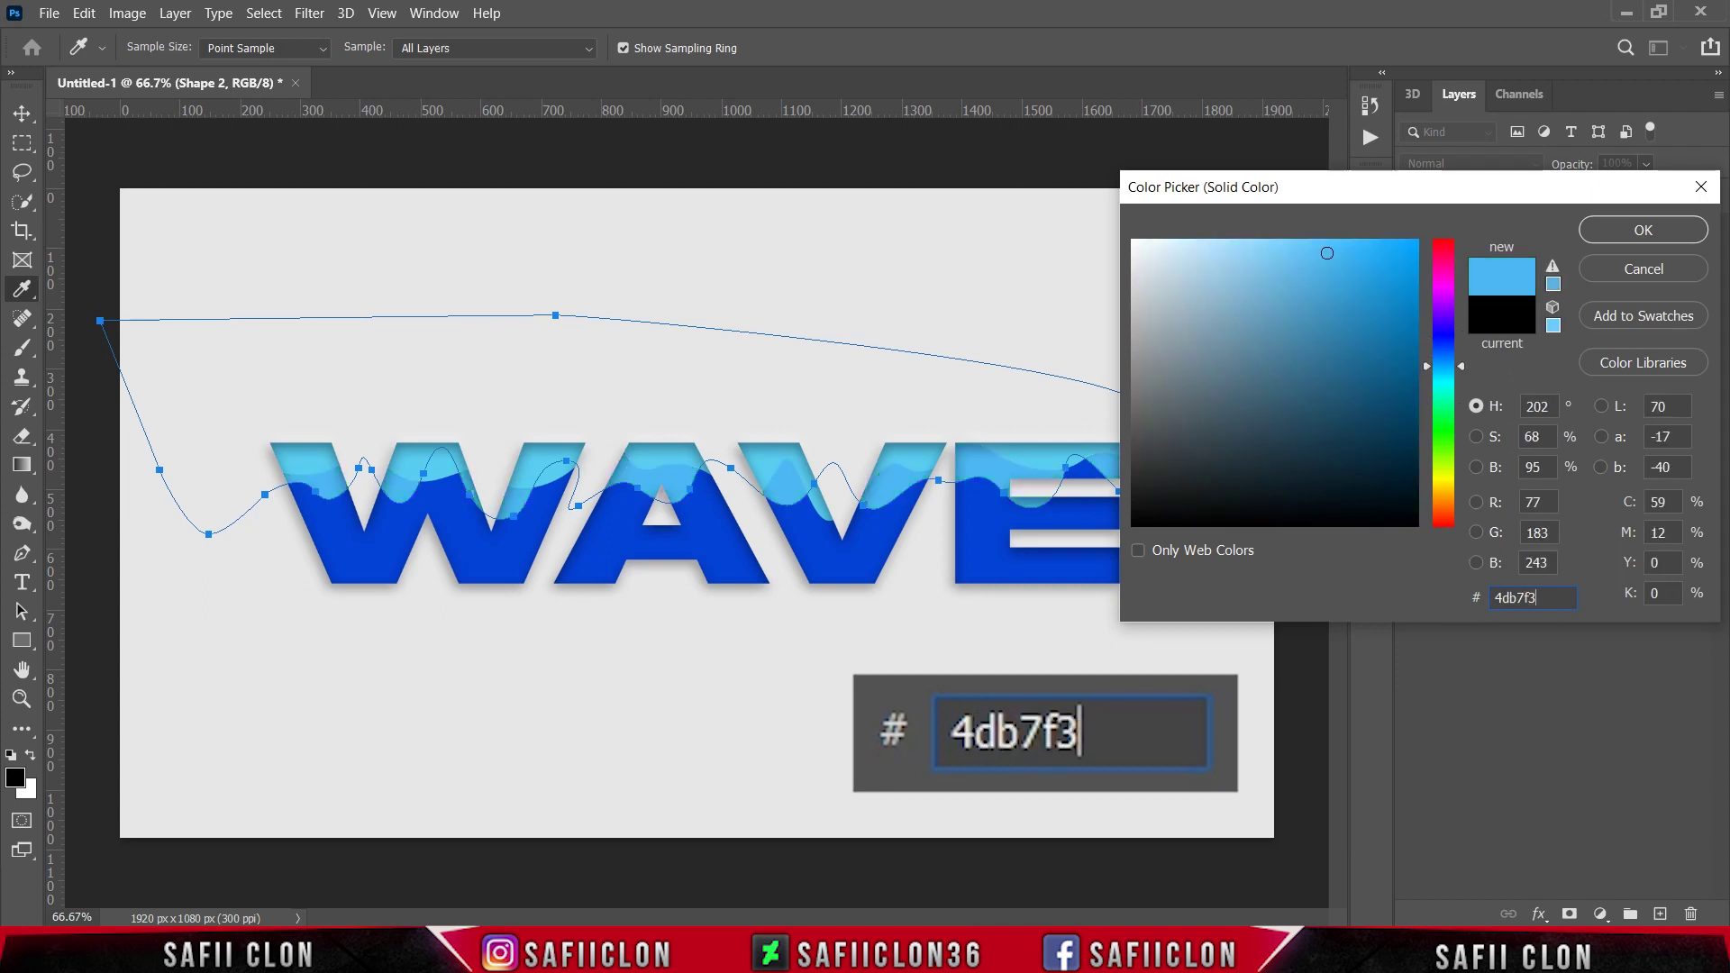
pyautogui.click(1628, 232)
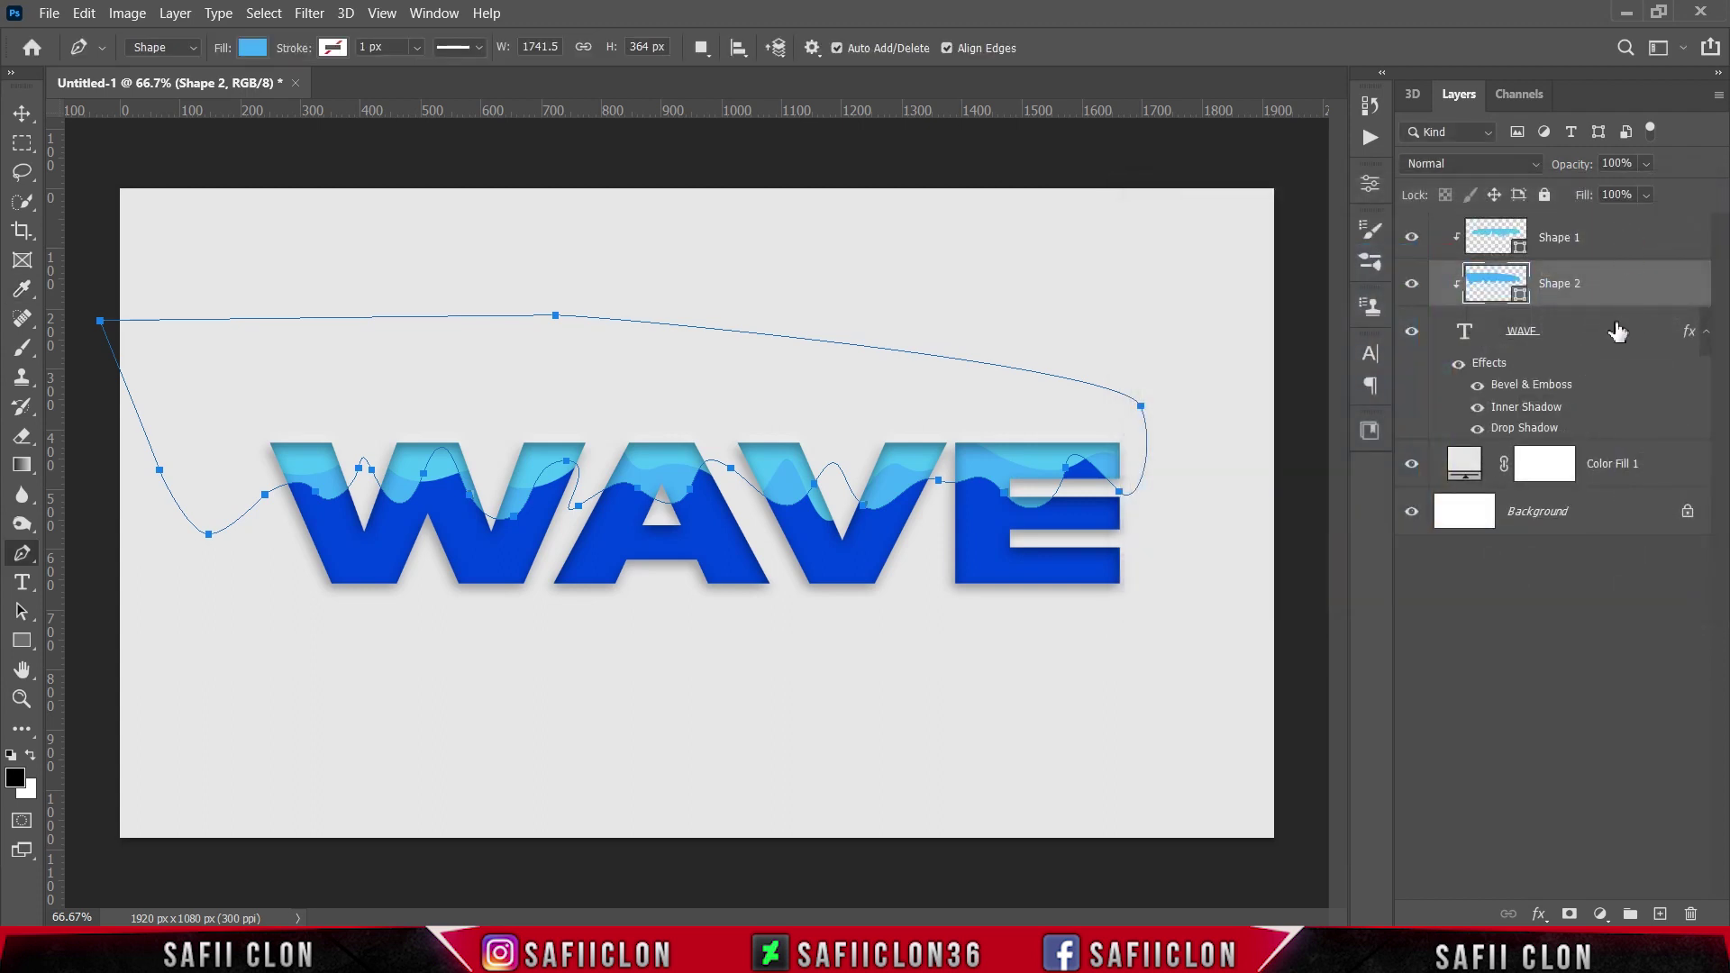
# Start a third pen shape directly above the WAVE text layer, with a wavy edge through the middle of the letters
pyautogui.click(1618, 331)
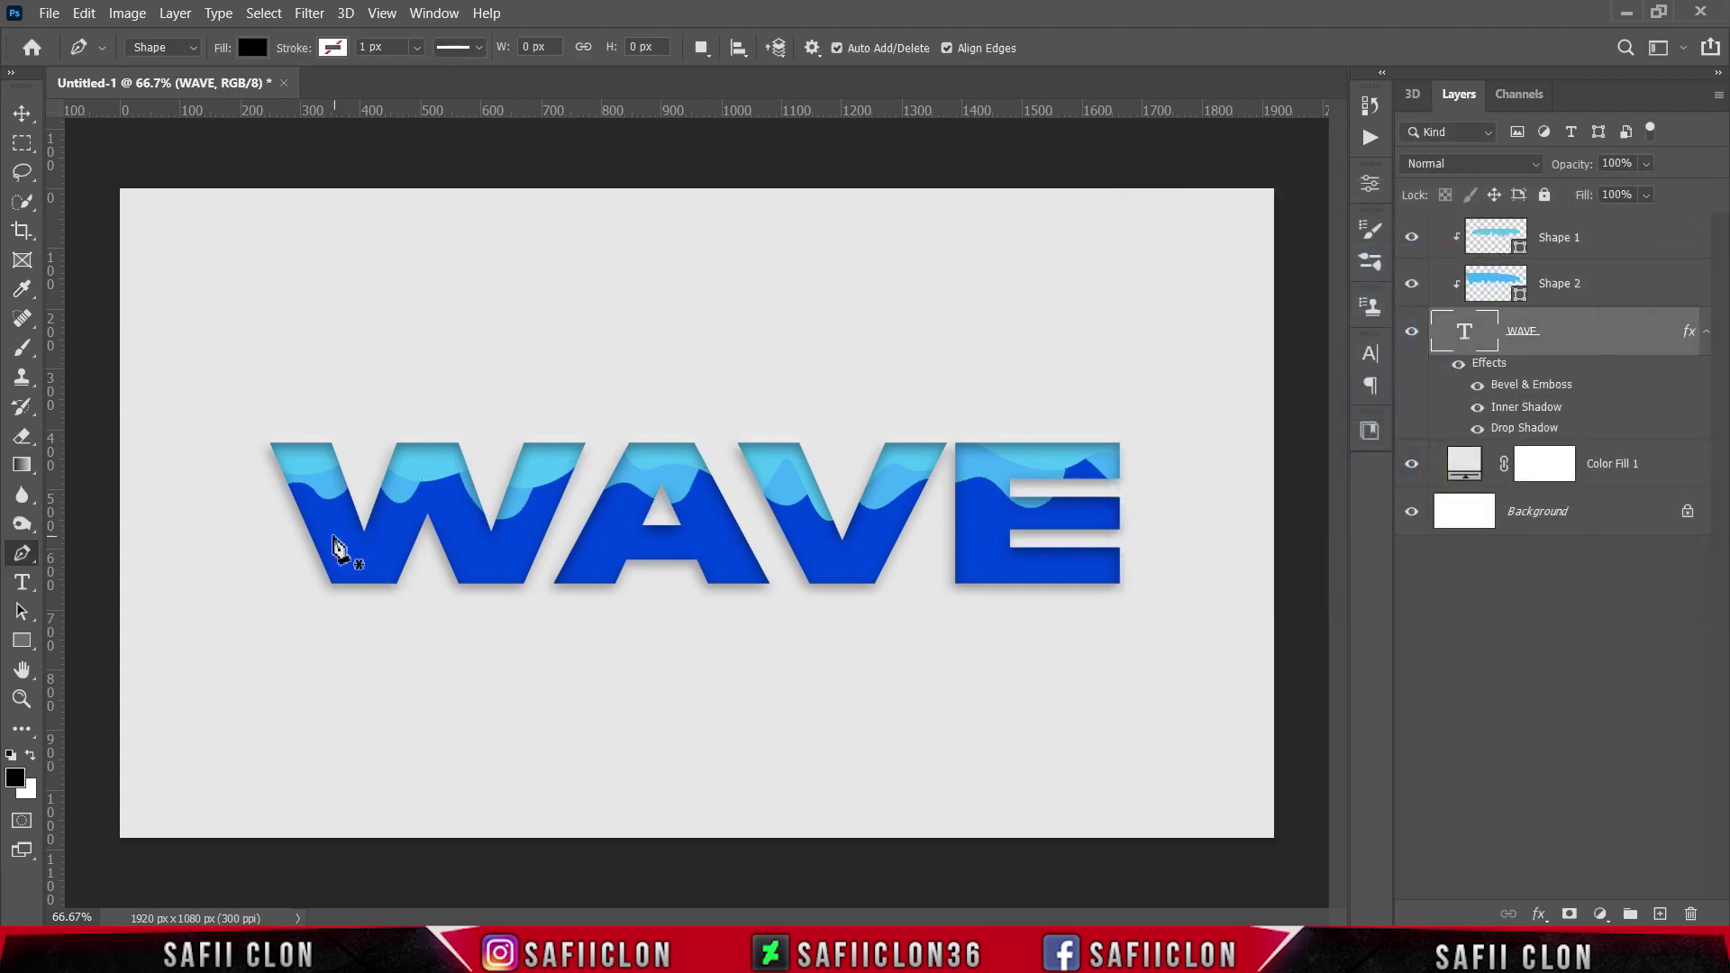
pyautogui.click(293, 513)
pyautogui.moveTo(328, 516); pyautogui.dragTo(551, 527)
pyautogui.moveTo(581, 489); pyautogui.dragTo(718, 538)
pyautogui.moveTo(753, 517); pyautogui.dragTo(843, 483)
pyautogui.moveTo(865, 527); pyautogui.dragTo(940, 510)
pyautogui.moveTo(1022, 517); pyautogui.dragTo(1055, 500)
pyautogui.moveTo(1069, 524); pyautogui.dragTo(1079, 541)
pyautogui.moveTo(1146, 494); pyautogui.dragTo(1170, 470)
# Close the third wave shape with an outline above the text, about 1576 px wide and 264 px high overall
pyautogui.click(1092, 401)
pyautogui.click(873, 398)
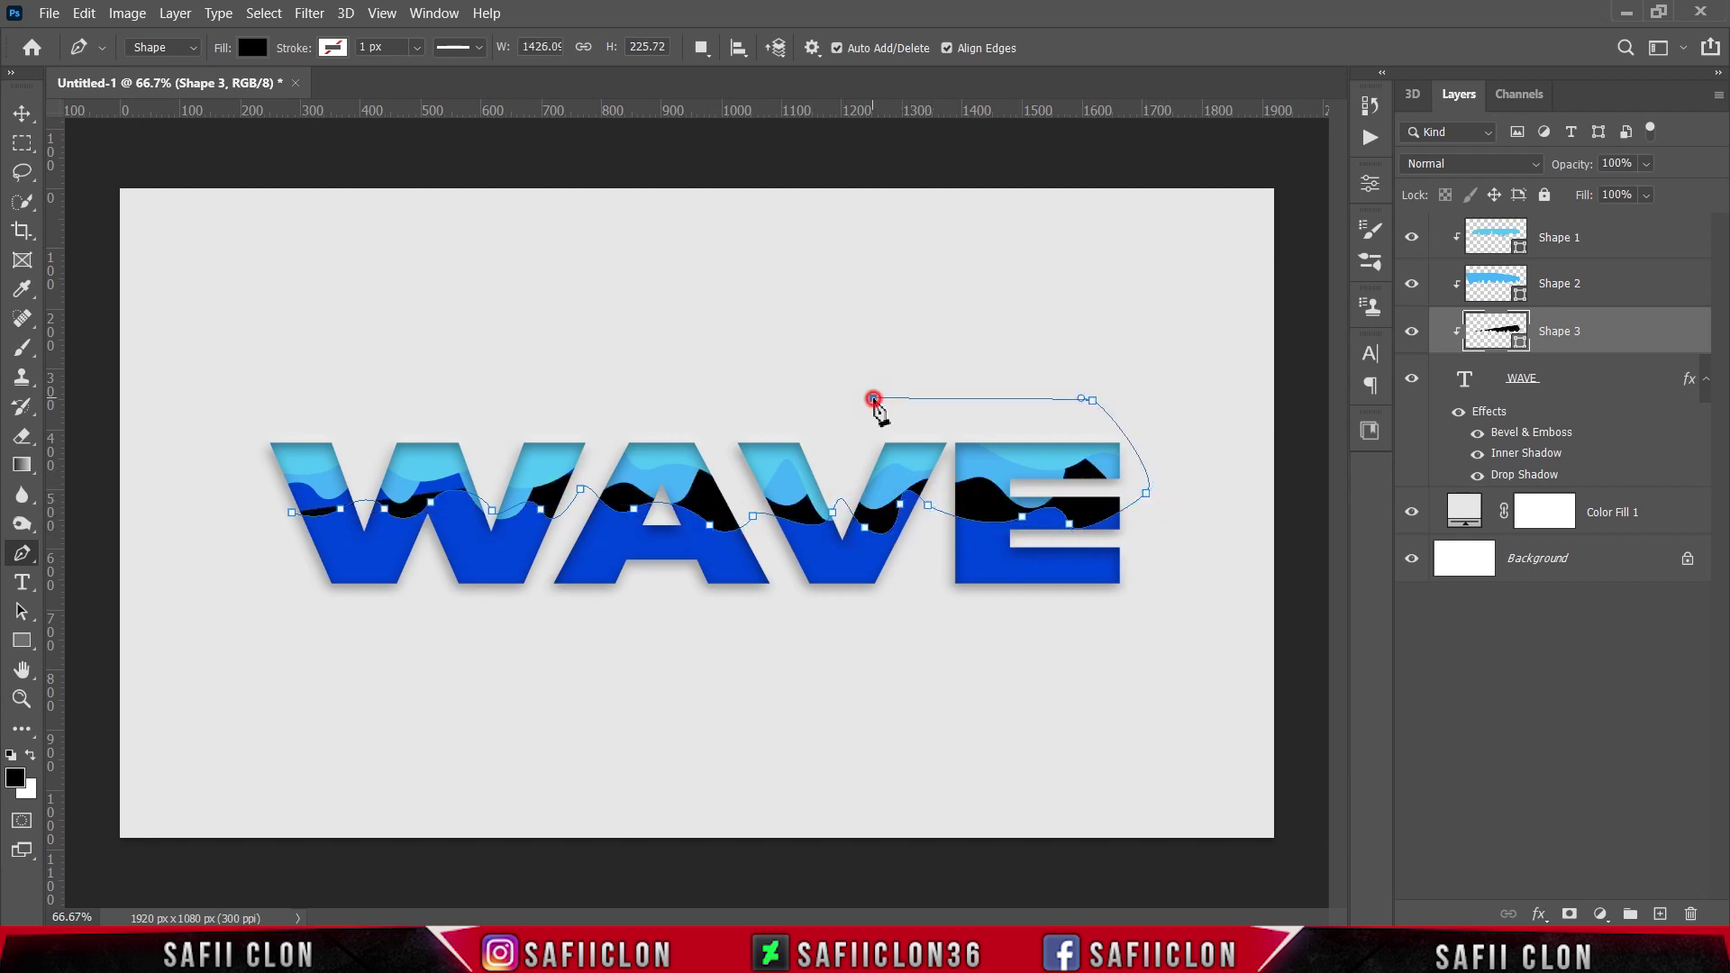
pyautogui.click(372, 375)
pyautogui.click(264, 386)
pyautogui.moveTo(205, 429); pyautogui.dragTo(244, 528)
pyautogui.click(292, 513)
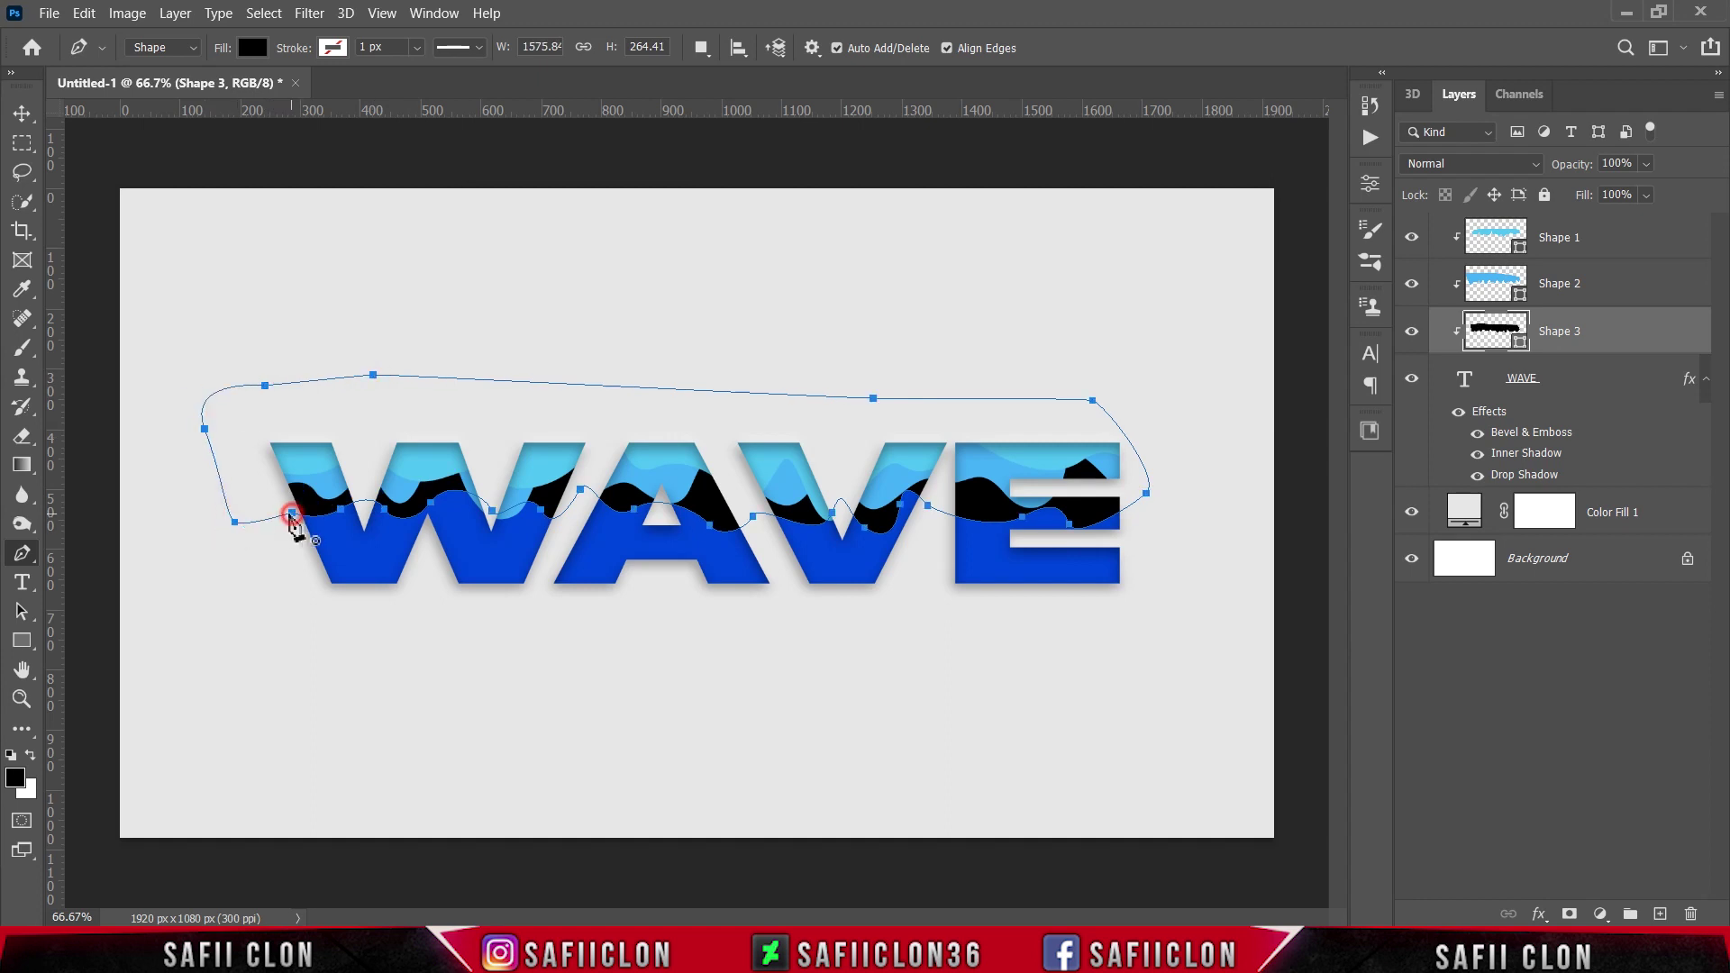
# Set the third wave shape's fill color to 2597f4
pyautogui.doubleClick(1521, 347)
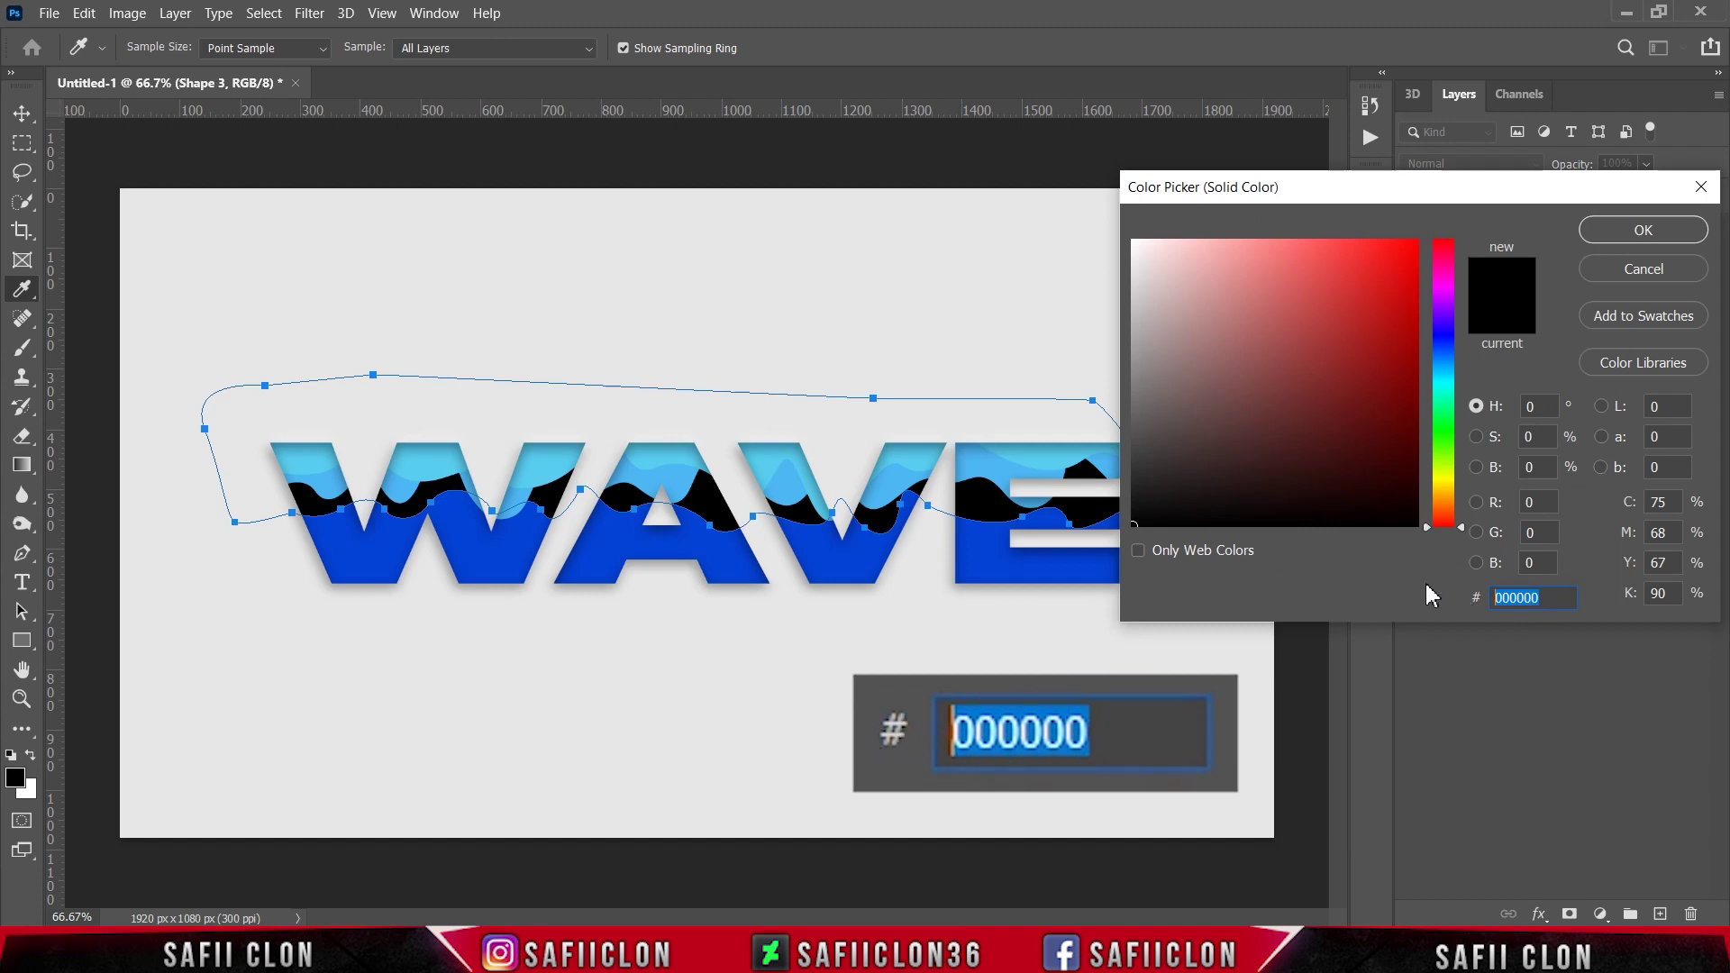
pyautogui.write('25')
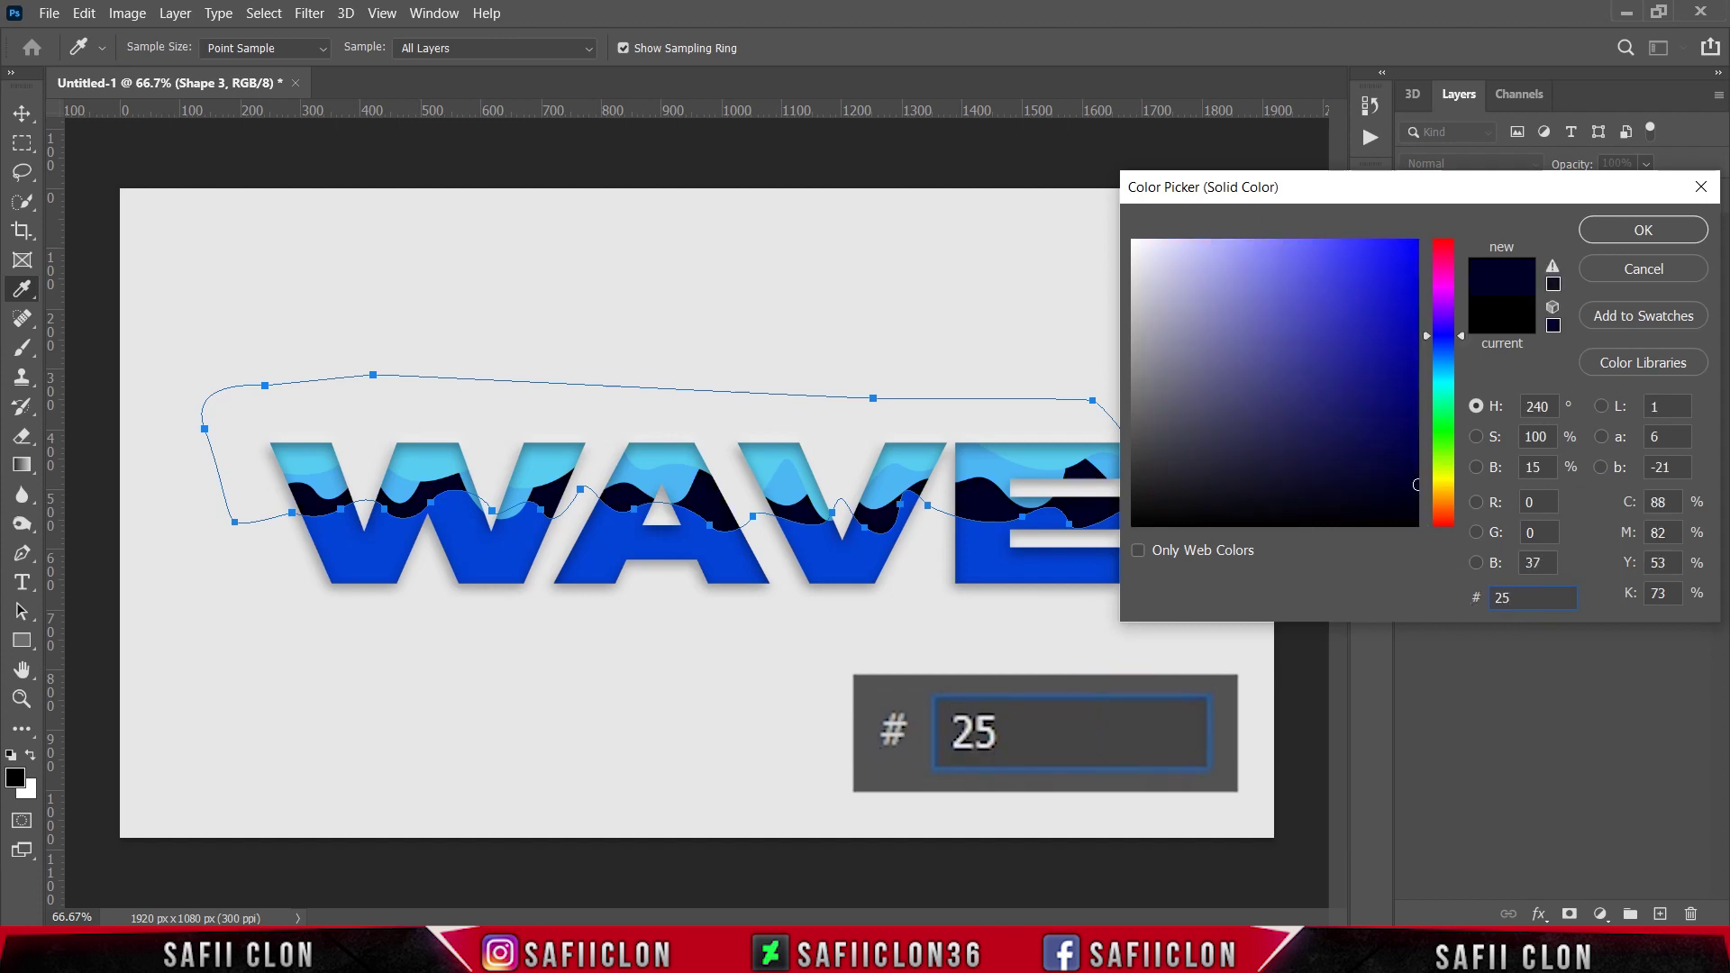
pyautogui.write('97f')
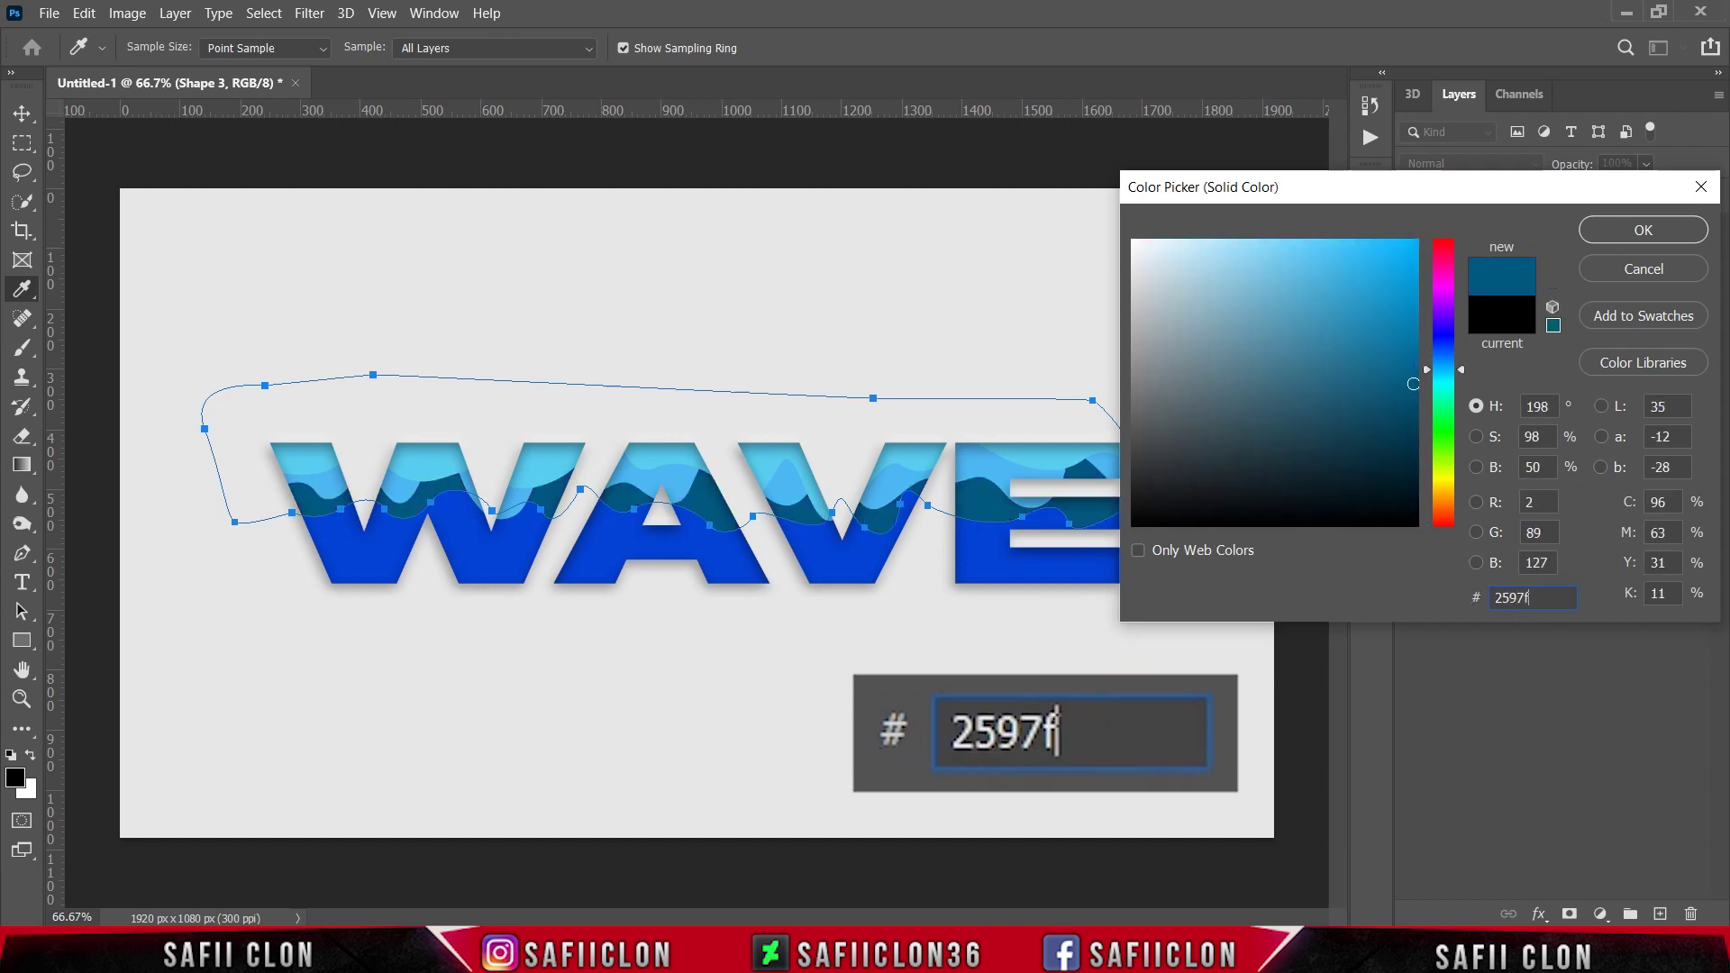
pyautogui.write('4')
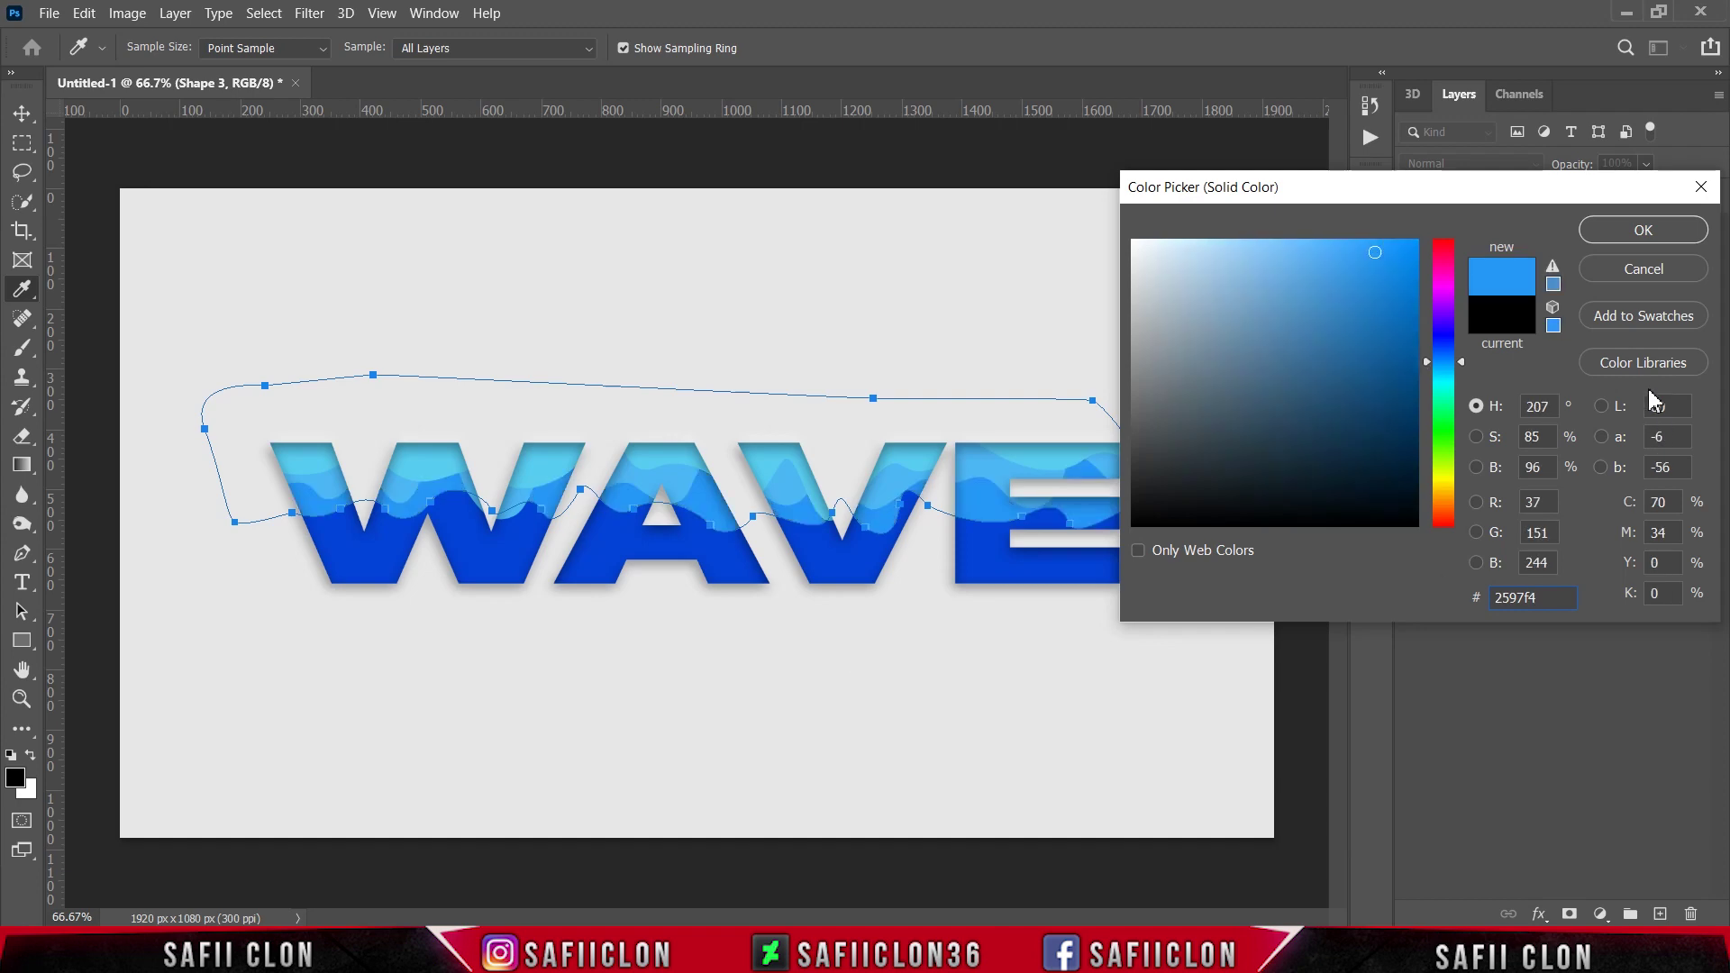
pyautogui.click(1616, 244)
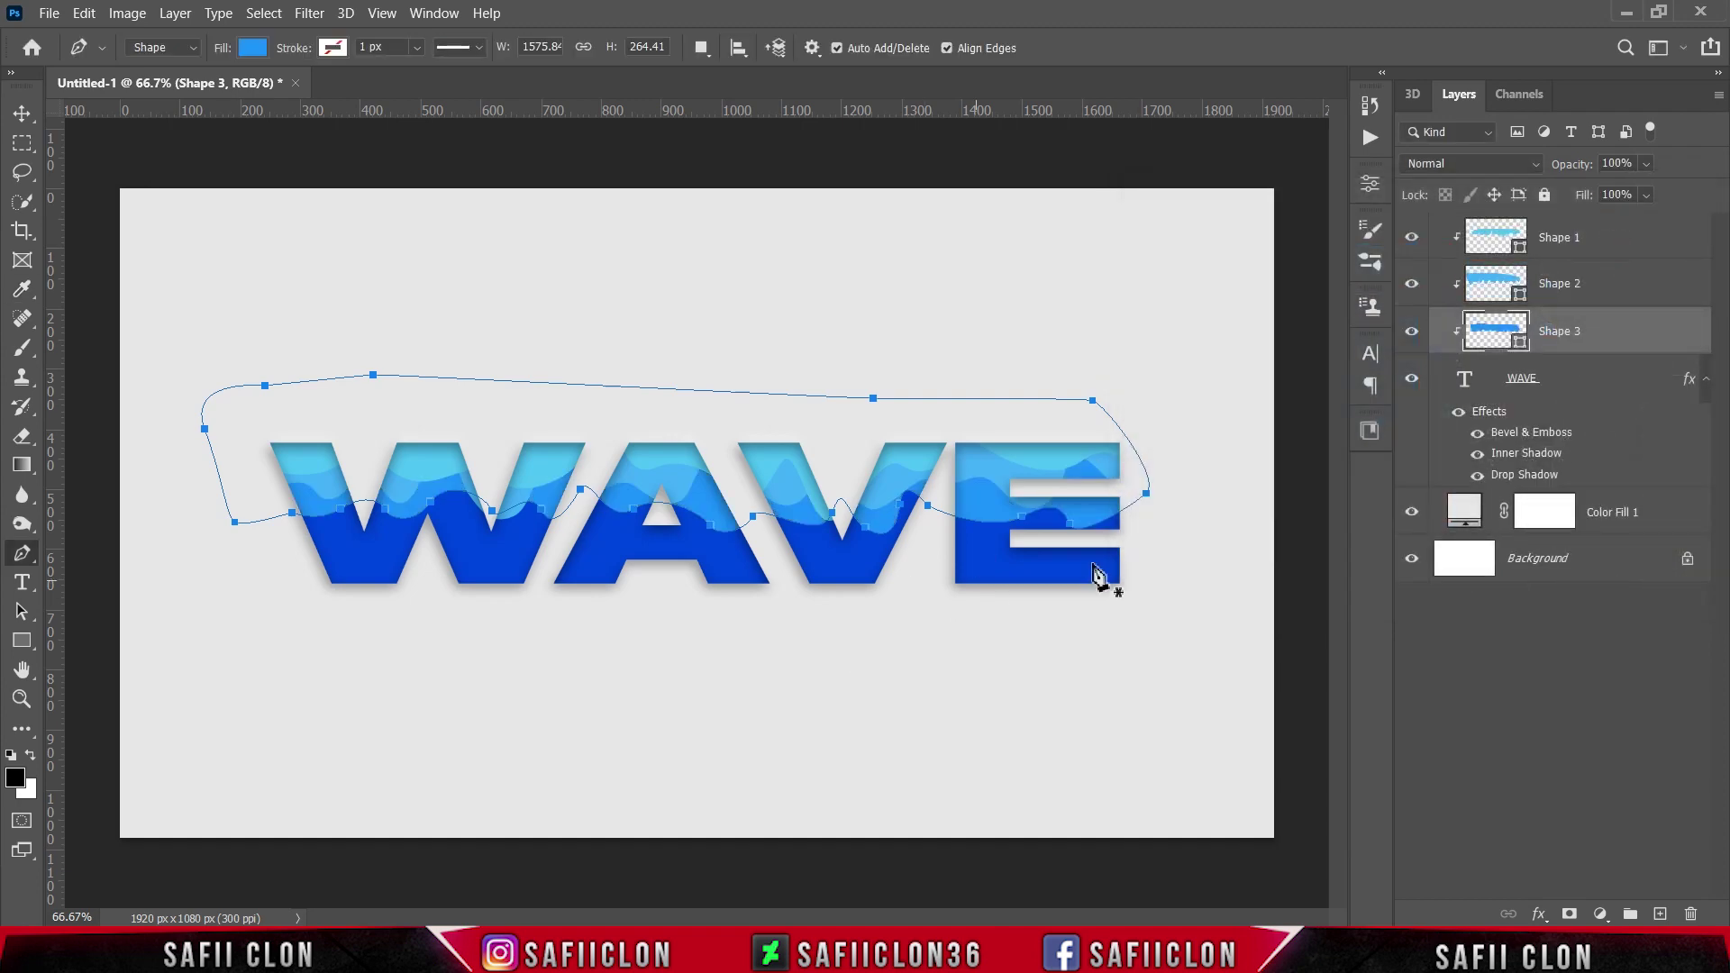
# Start a fourth pen shape directly above the WAVE text layer, with a wavy edge about 1397 px wide through the letters' lower middle
pyautogui.click(1570, 385)
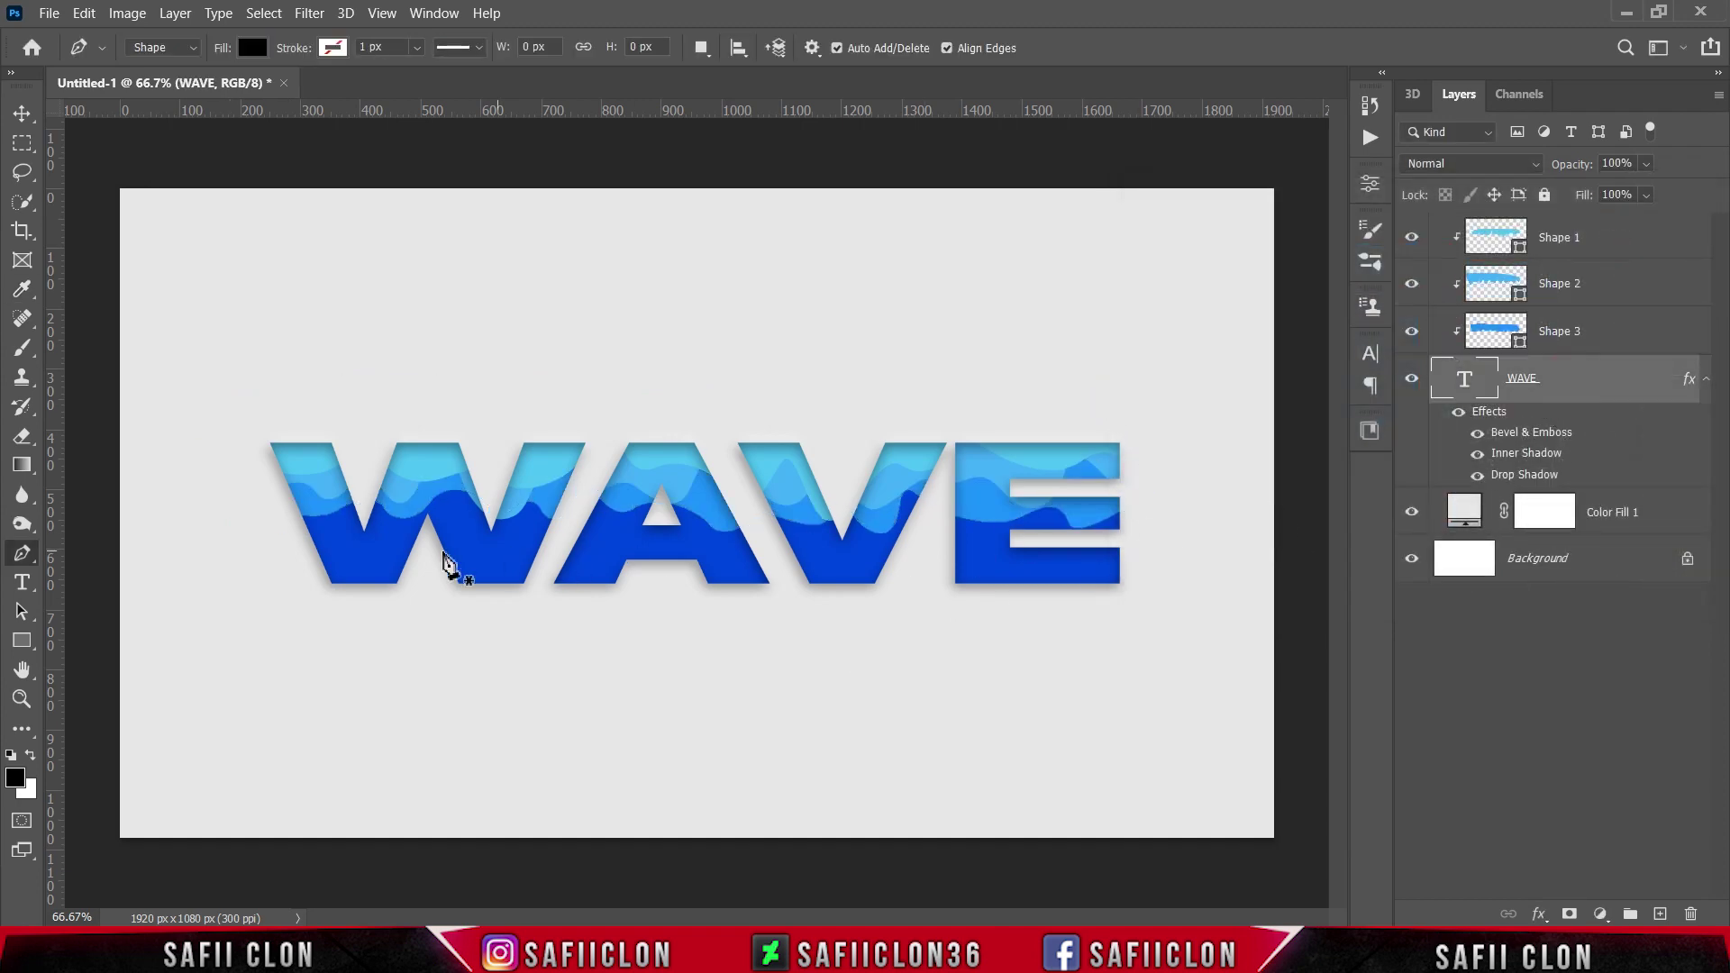
pyautogui.click(306, 555)
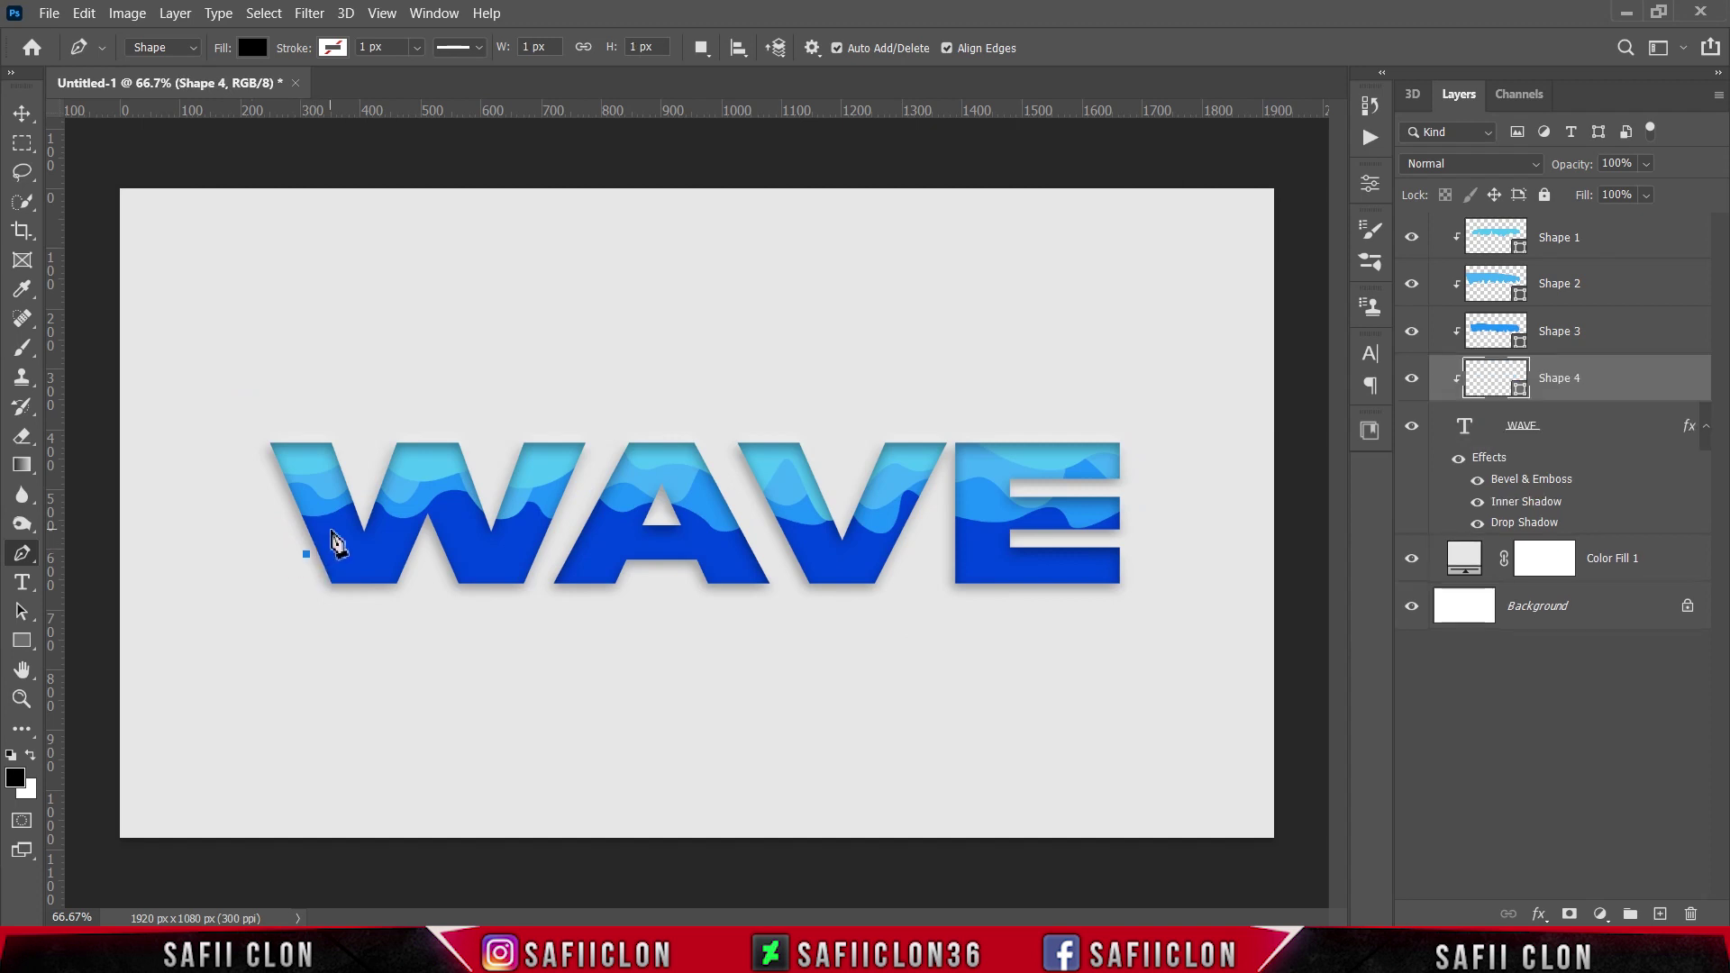
pyautogui.moveTo(346, 538); pyautogui.dragTo(1167, 546)
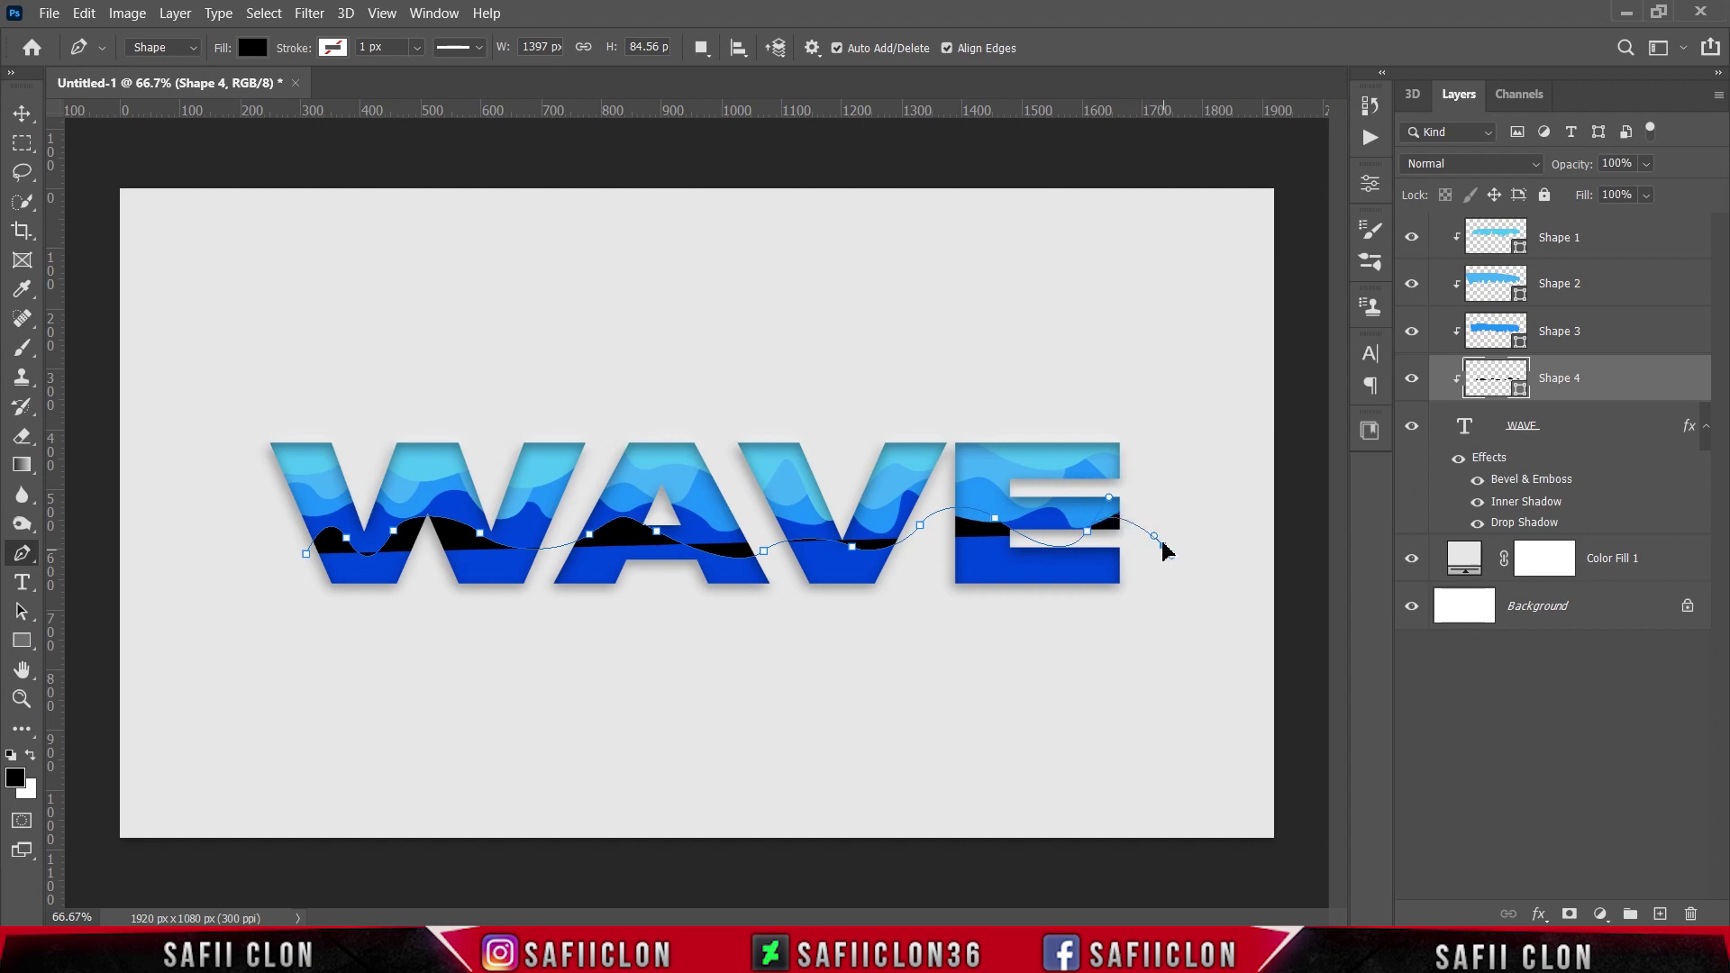
# Close the fourth wave shape with an outline around and above the text, about 1717 px wide and 494 px high overall
pyautogui.moveTo(1140, 388); pyautogui.dragTo(1108, 376)
pyautogui.moveTo(722, 301); pyautogui.dragTo(685, 300)
pyautogui.moveTo(368, 292); pyautogui.dragTo(334, 294)
pyautogui.moveTo(241, 317); pyautogui.dragTo(149, 405)
pyautogui.moveTo(138, 473); pyautogui.dragTo(144, 505)
pyautogui.moveTo(179, 562); pyautogui.dragTo(194, 577)
pyautogui.moveTo(209, 585); pyautogui.dragTo(333, 572)
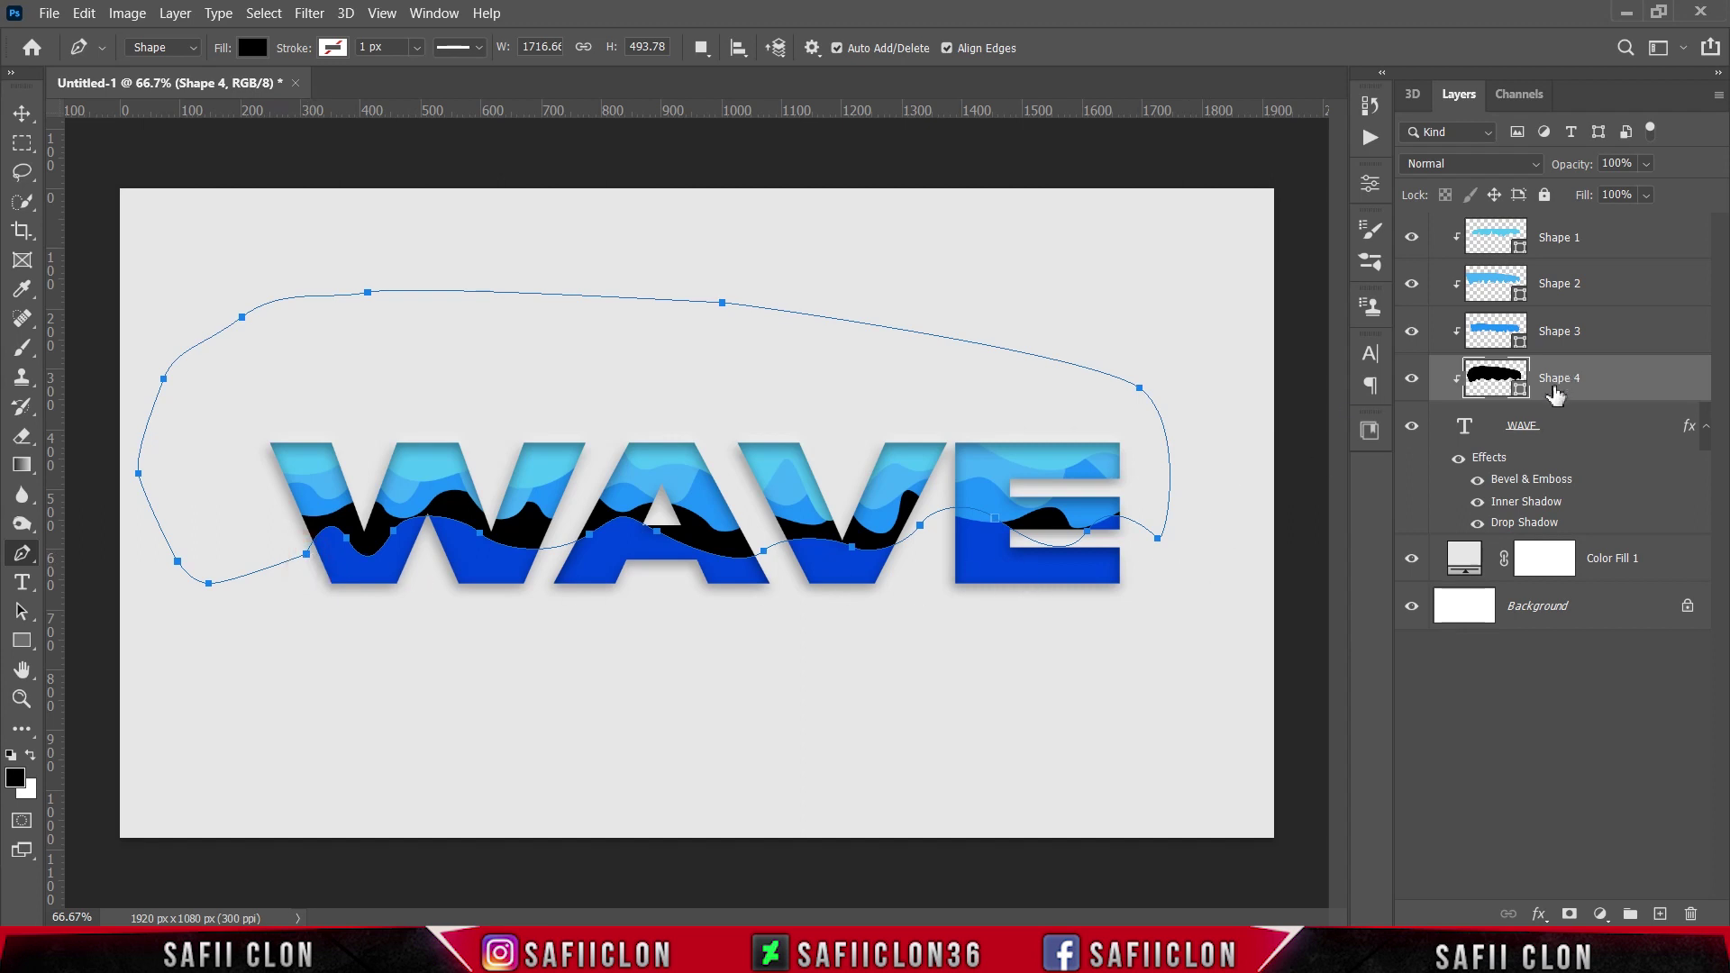
# Set the fourth wave shape's fill color to 0878f1
pyautogui.doubleClick(1523, 397)
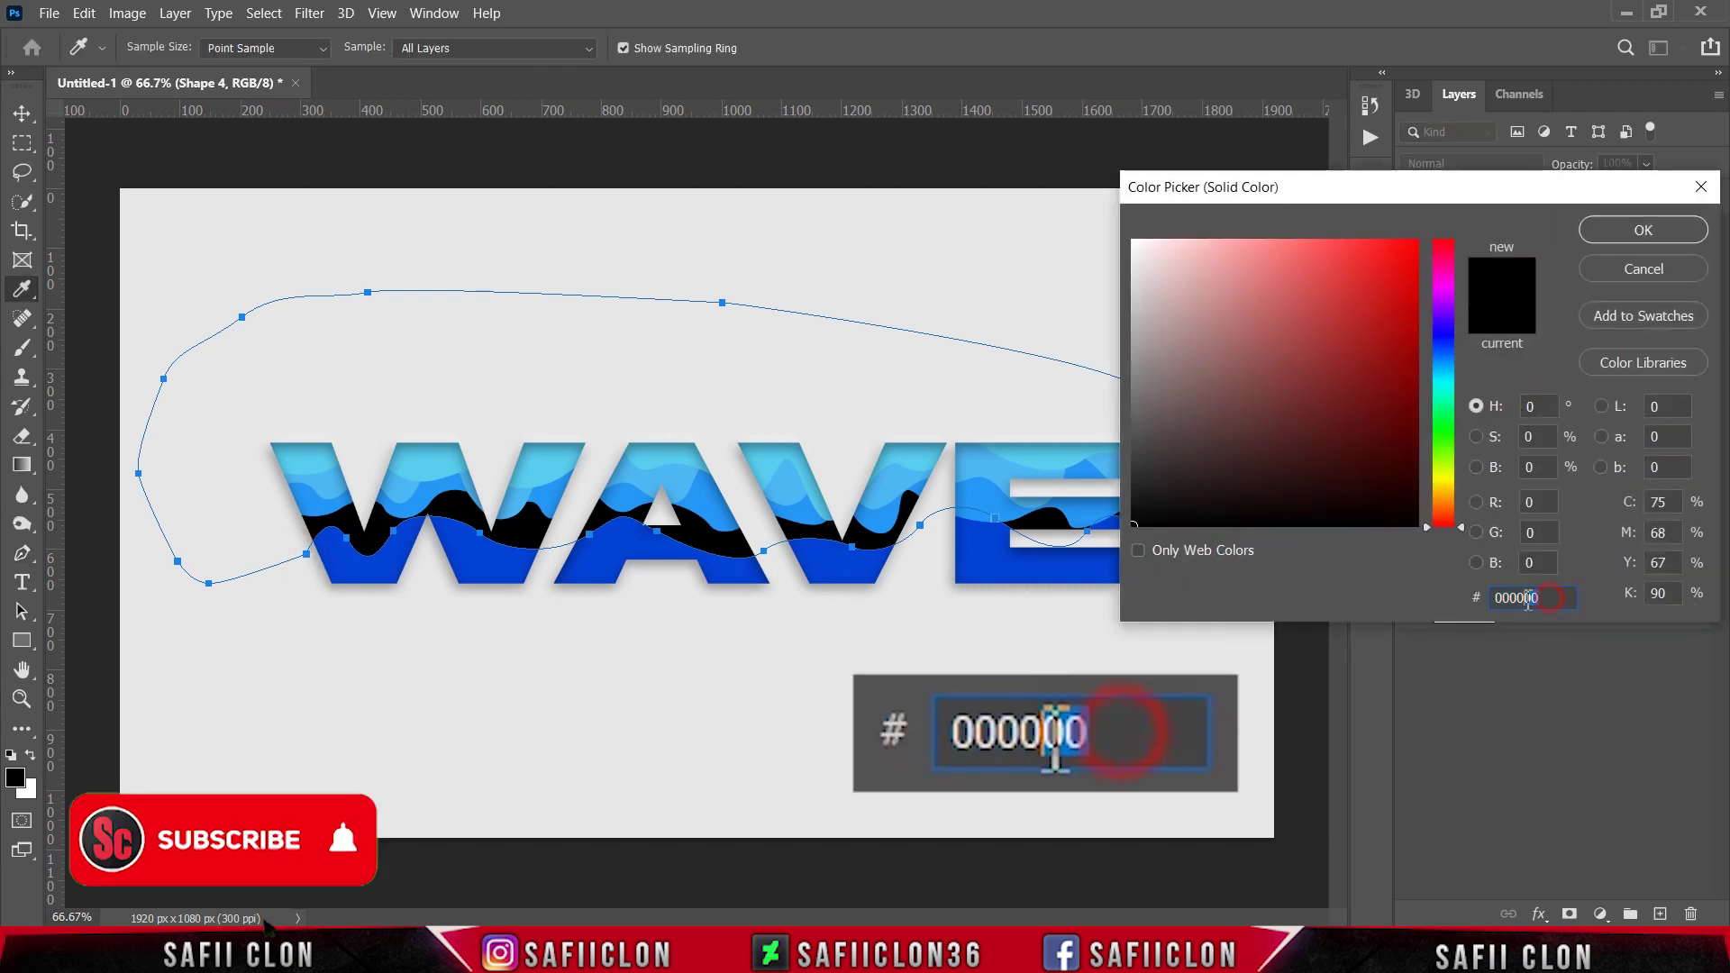
pyautogui.write('08')
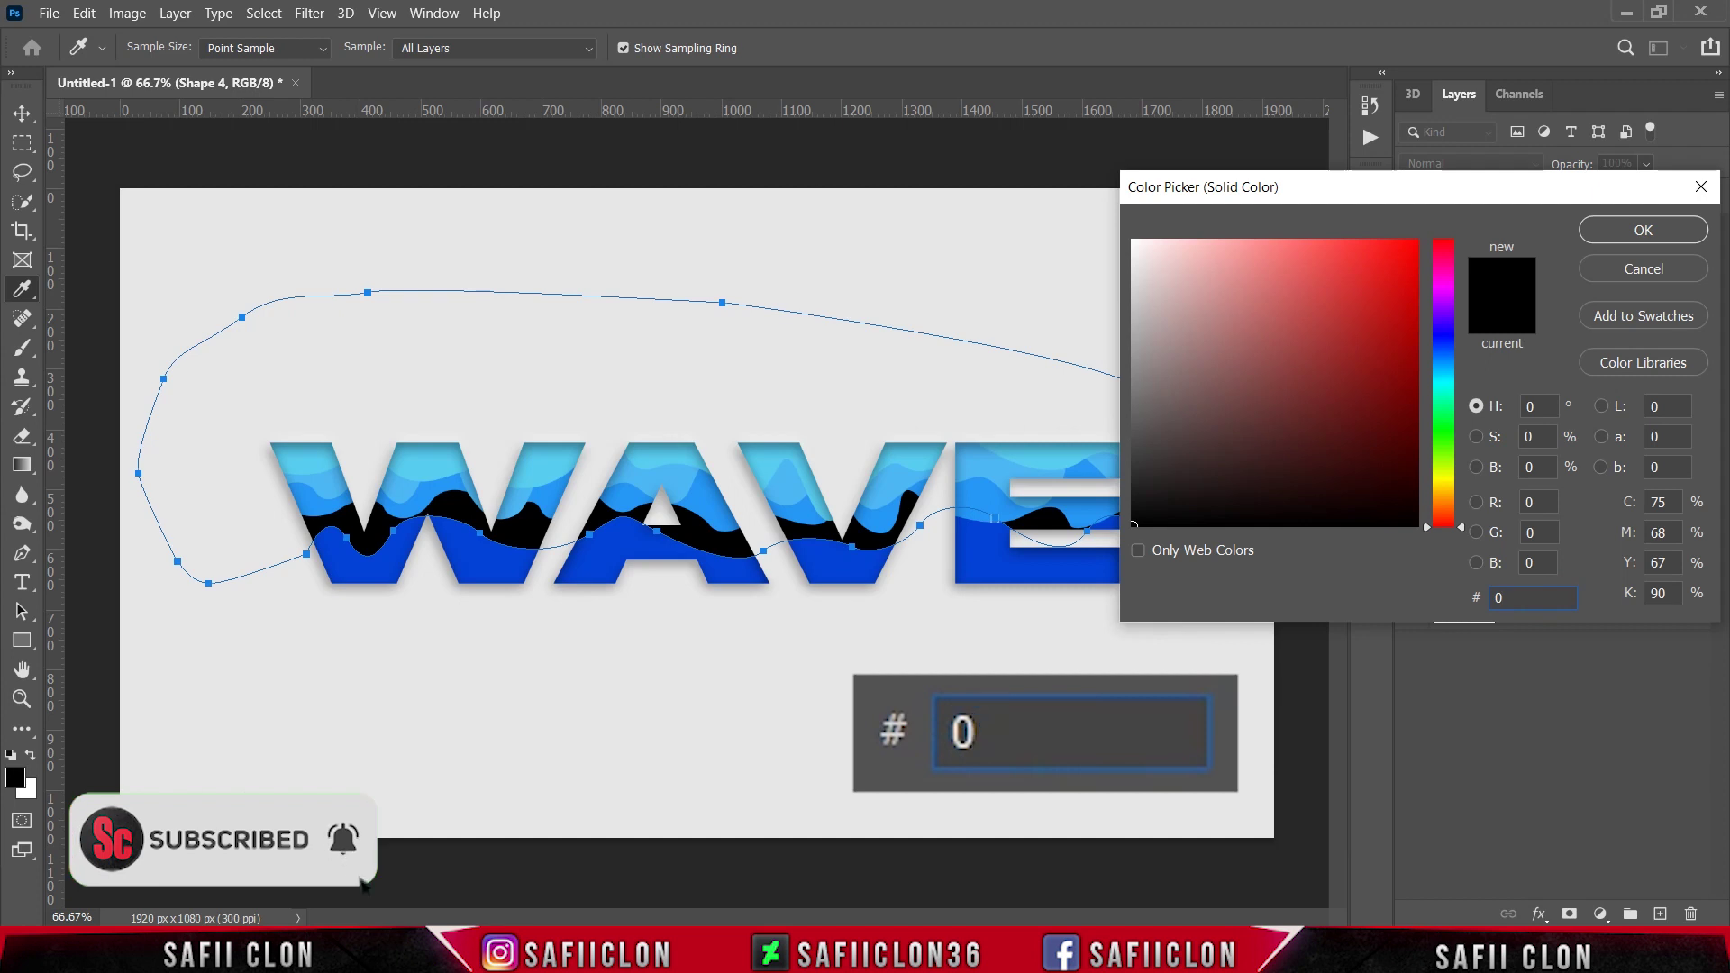
pyautogui.write('78f1')
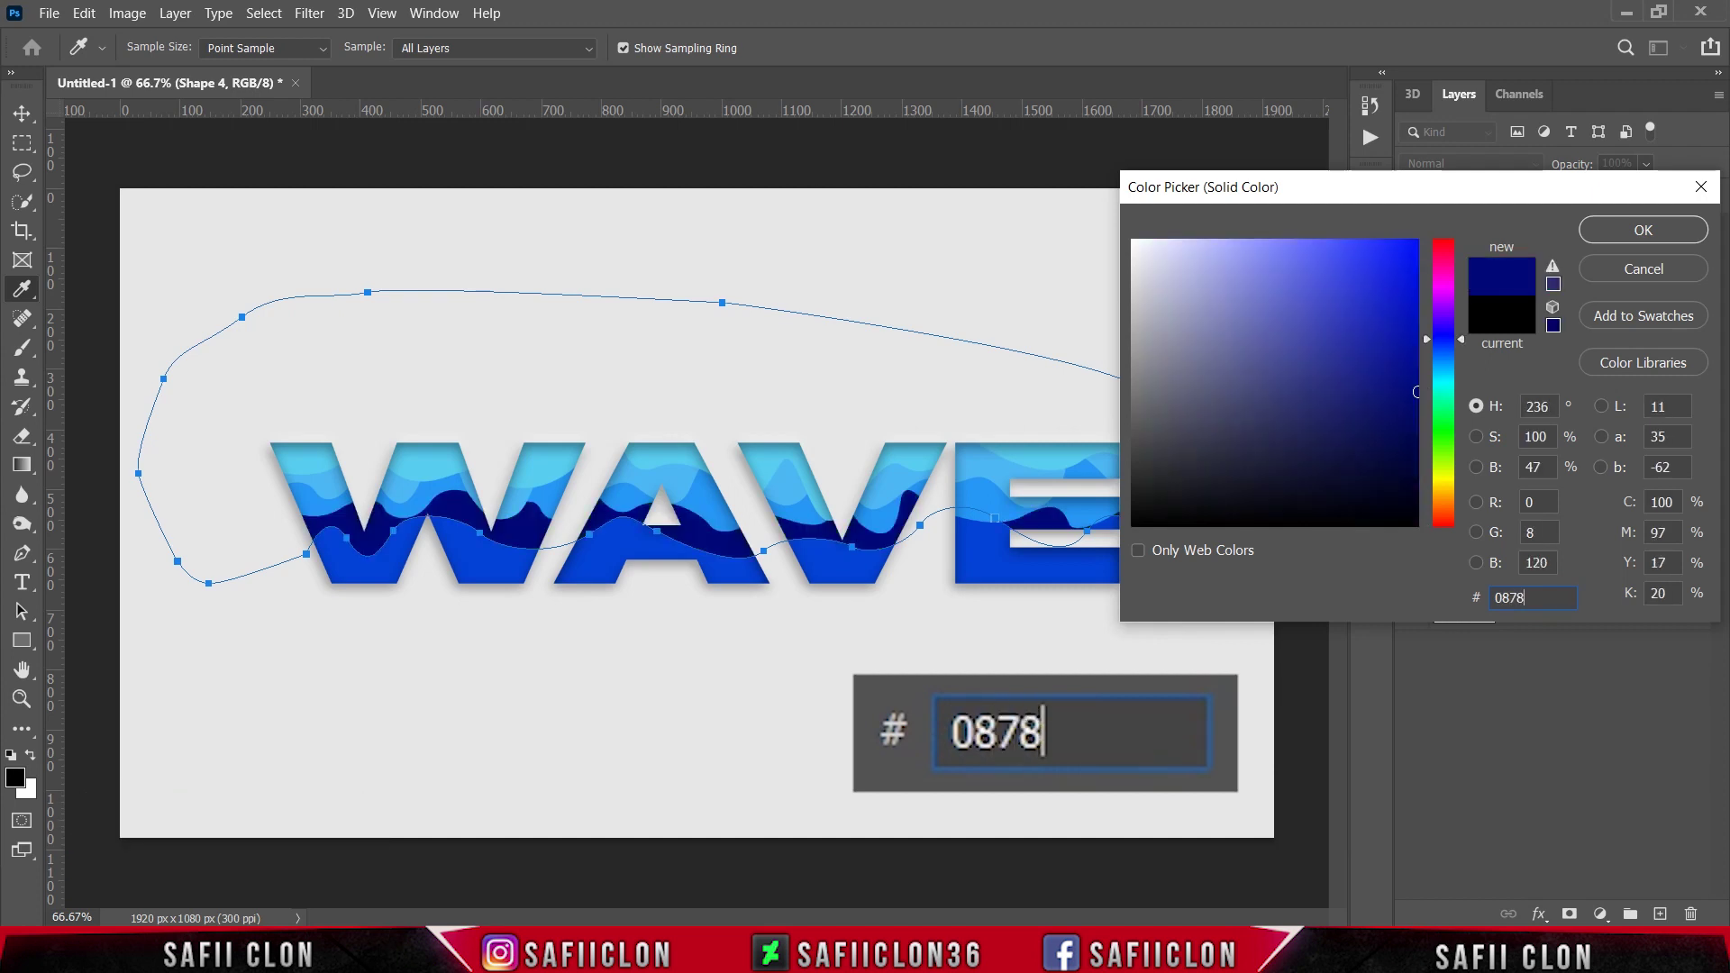
pyautogui.click(1611, 236)
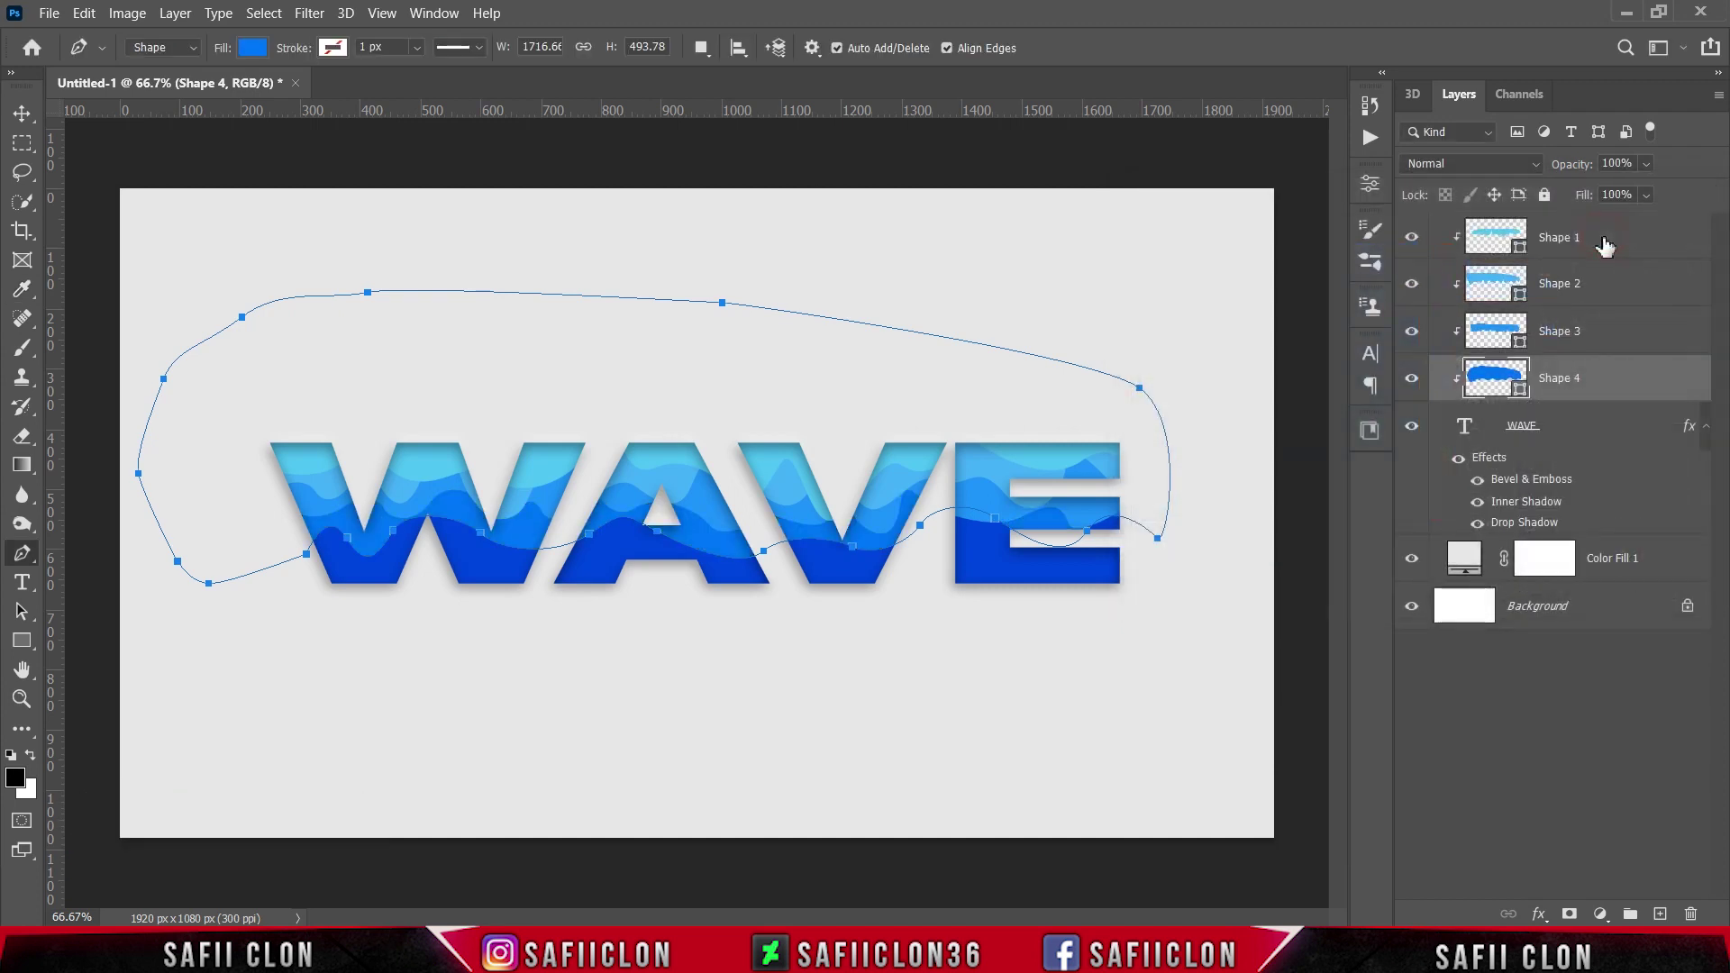
# Start a fifth pen shape directly above the WAVE text layer, with a wavy edge along the lower part of the letters
pyautogui.click(1579, 435)
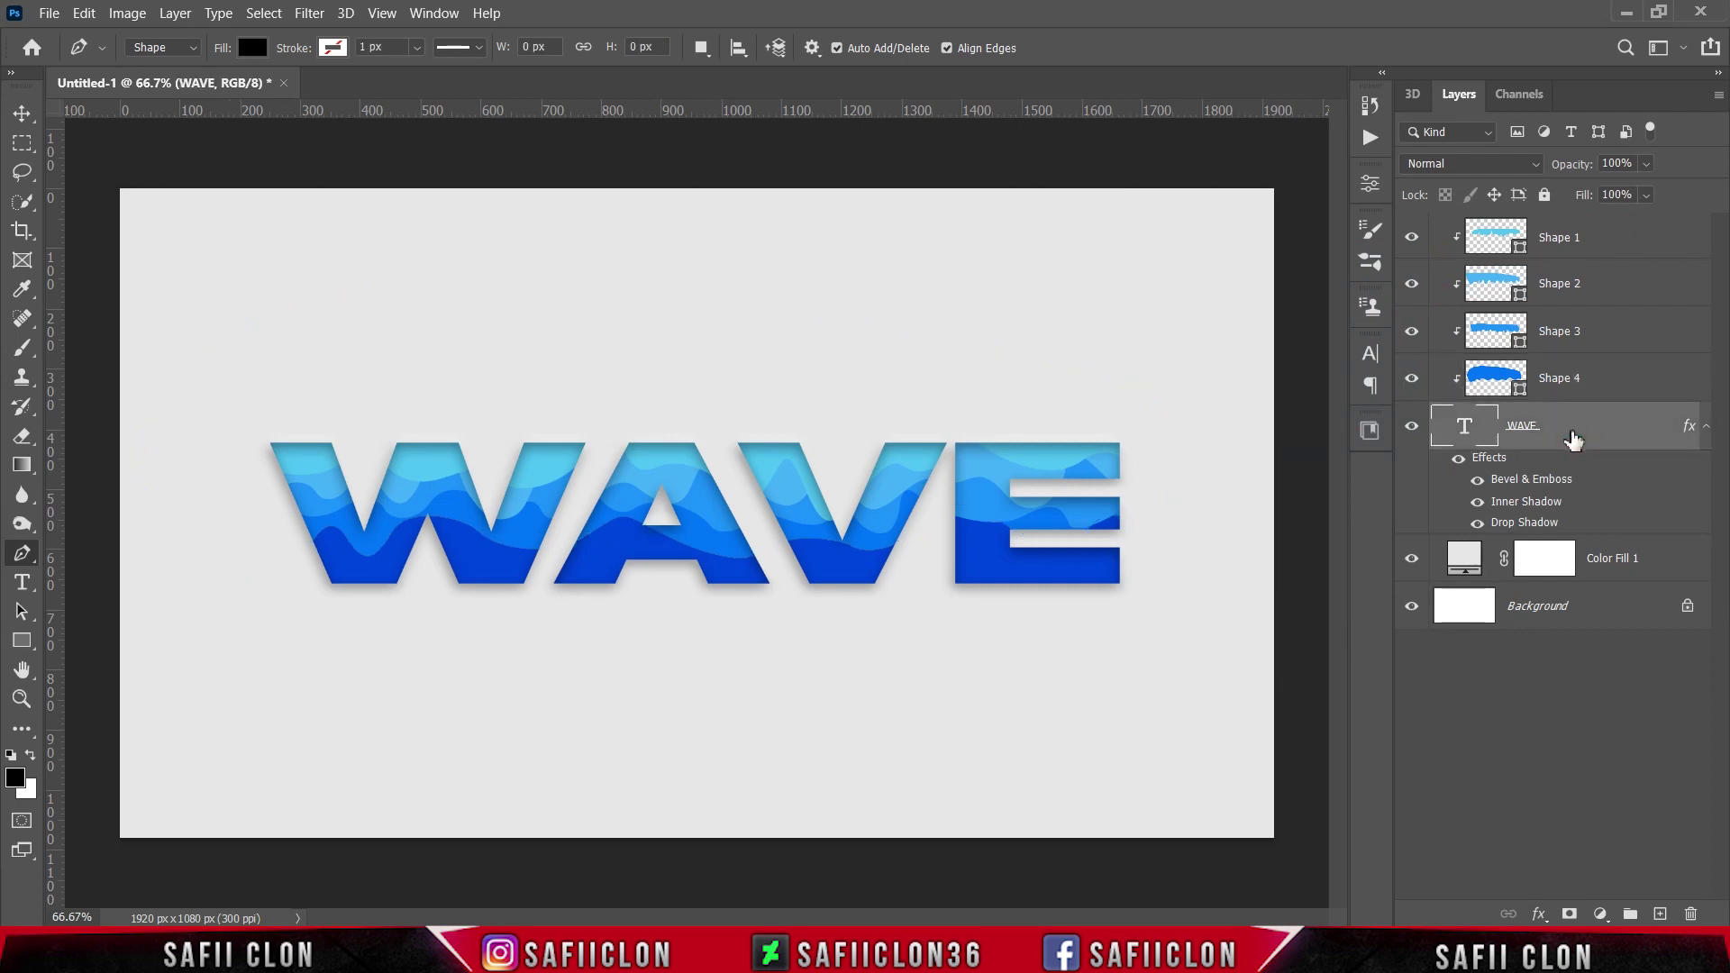
pyautogui.click(311, 564)
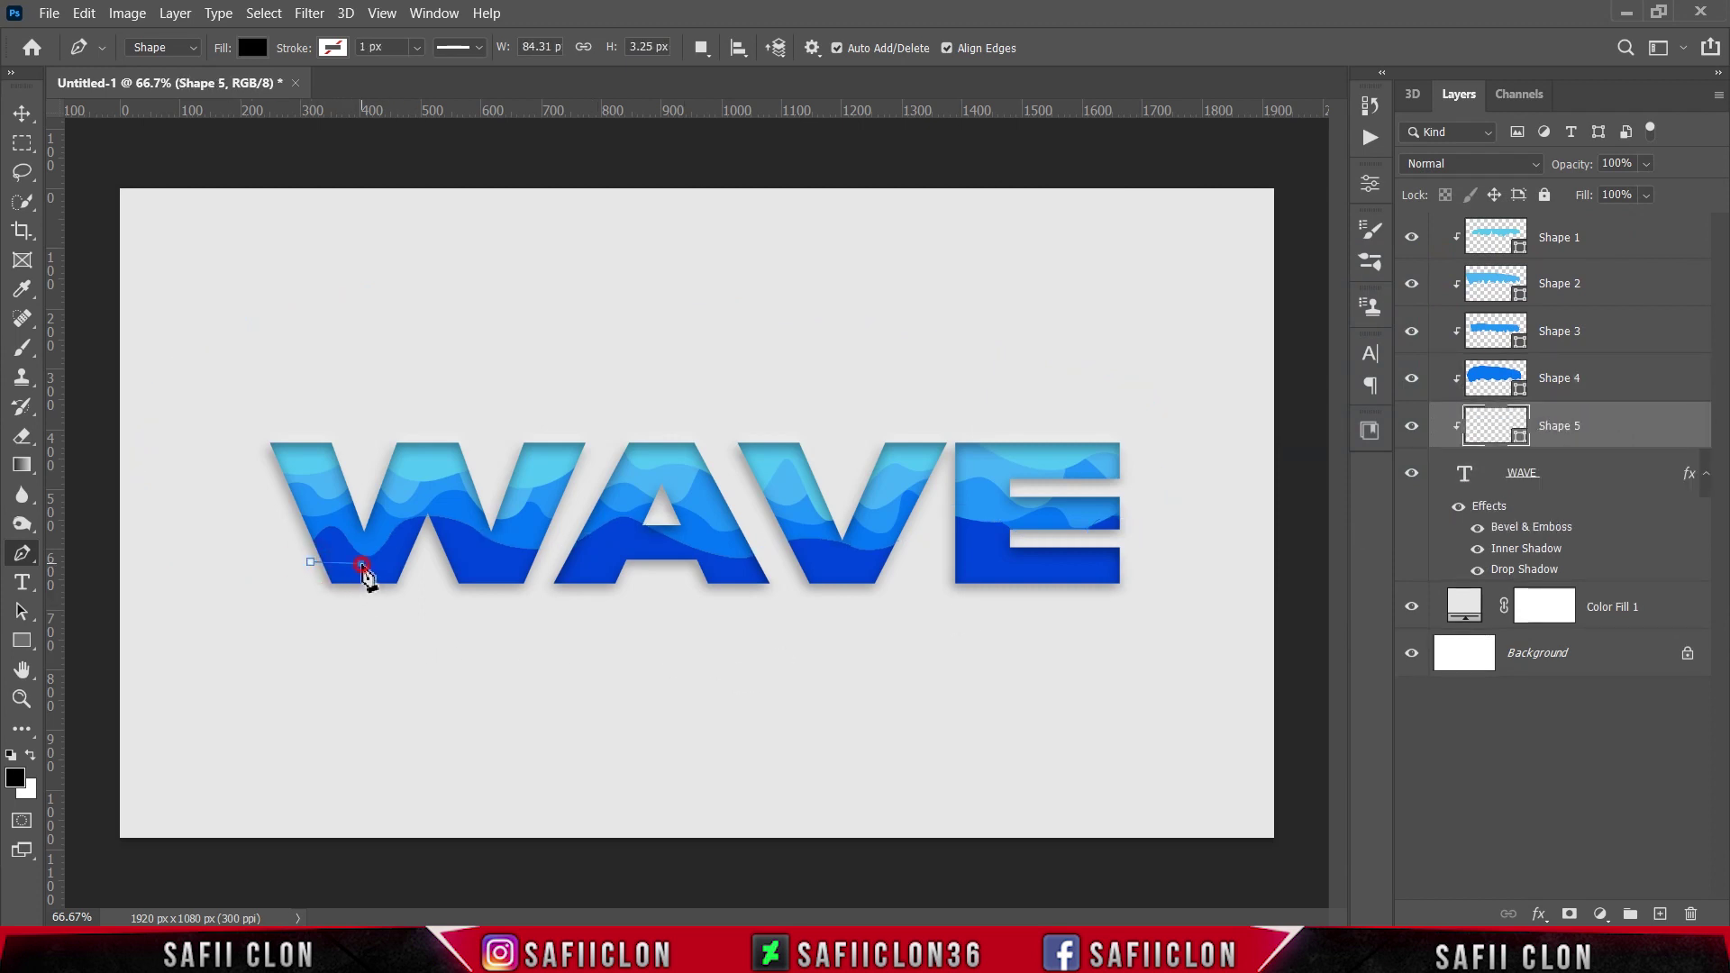
pyautogui.moveTo(362, 563); pyautogui.dragTo(375, 535)
pyautogui.click(421, 569)
pyautogui.click(503, 541)
pyautogui.moveTo(560, 574); pyautogui.dragTo(1157, 497)
pyautogui.hotkey('ctrl', 'z')
pyautogui.hotkey('ctrl', 'z')
pyautogui.hotkey('ctrl', 'z')
pyautogui.hotkey('ctrl', 'z')
# Close the fifth wave shape with an outline around and above the text, about 1528 px wide and 401 px high overall
pyautogui.click(1110, 386)
pyautogui.click(821, 348)
pyautogui.click(517, 344)
pyautogui.click(385, 344)
pyautogui.click(266, 379)
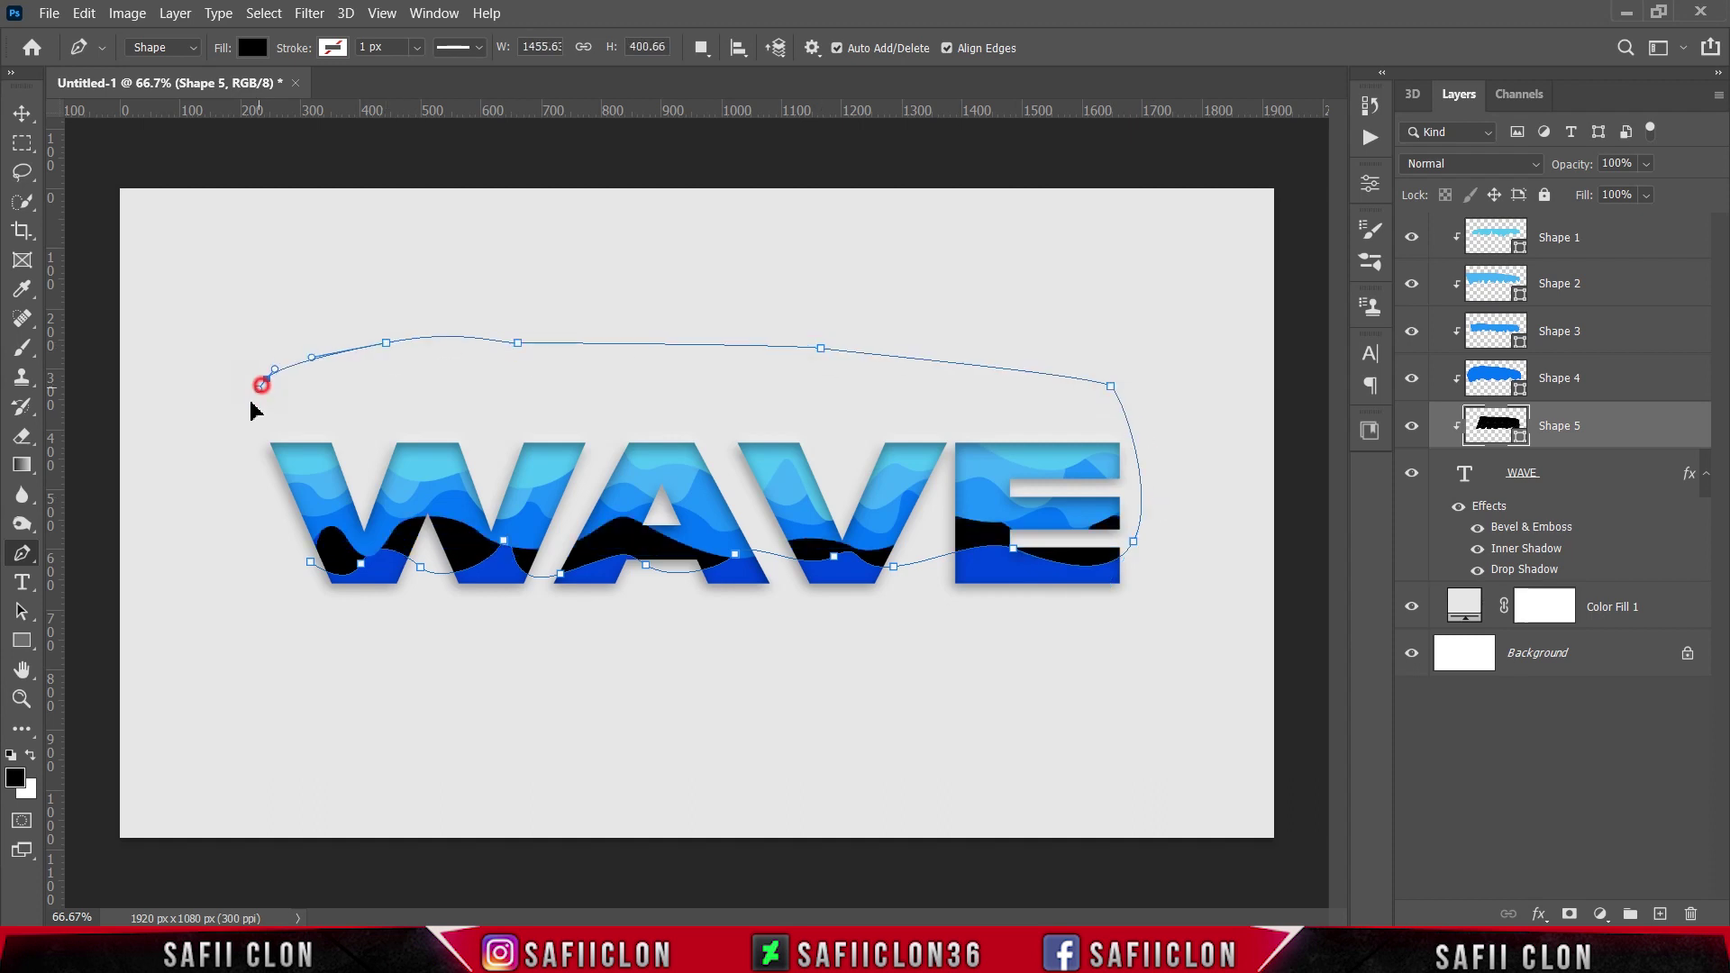
pyautogui.click(231, 461)
pyautogui.click(256, 524)
pyautogui.moveTo(275, 570); pyautogui.dragTo(296, 579)
pyautogui.click(311, 564)
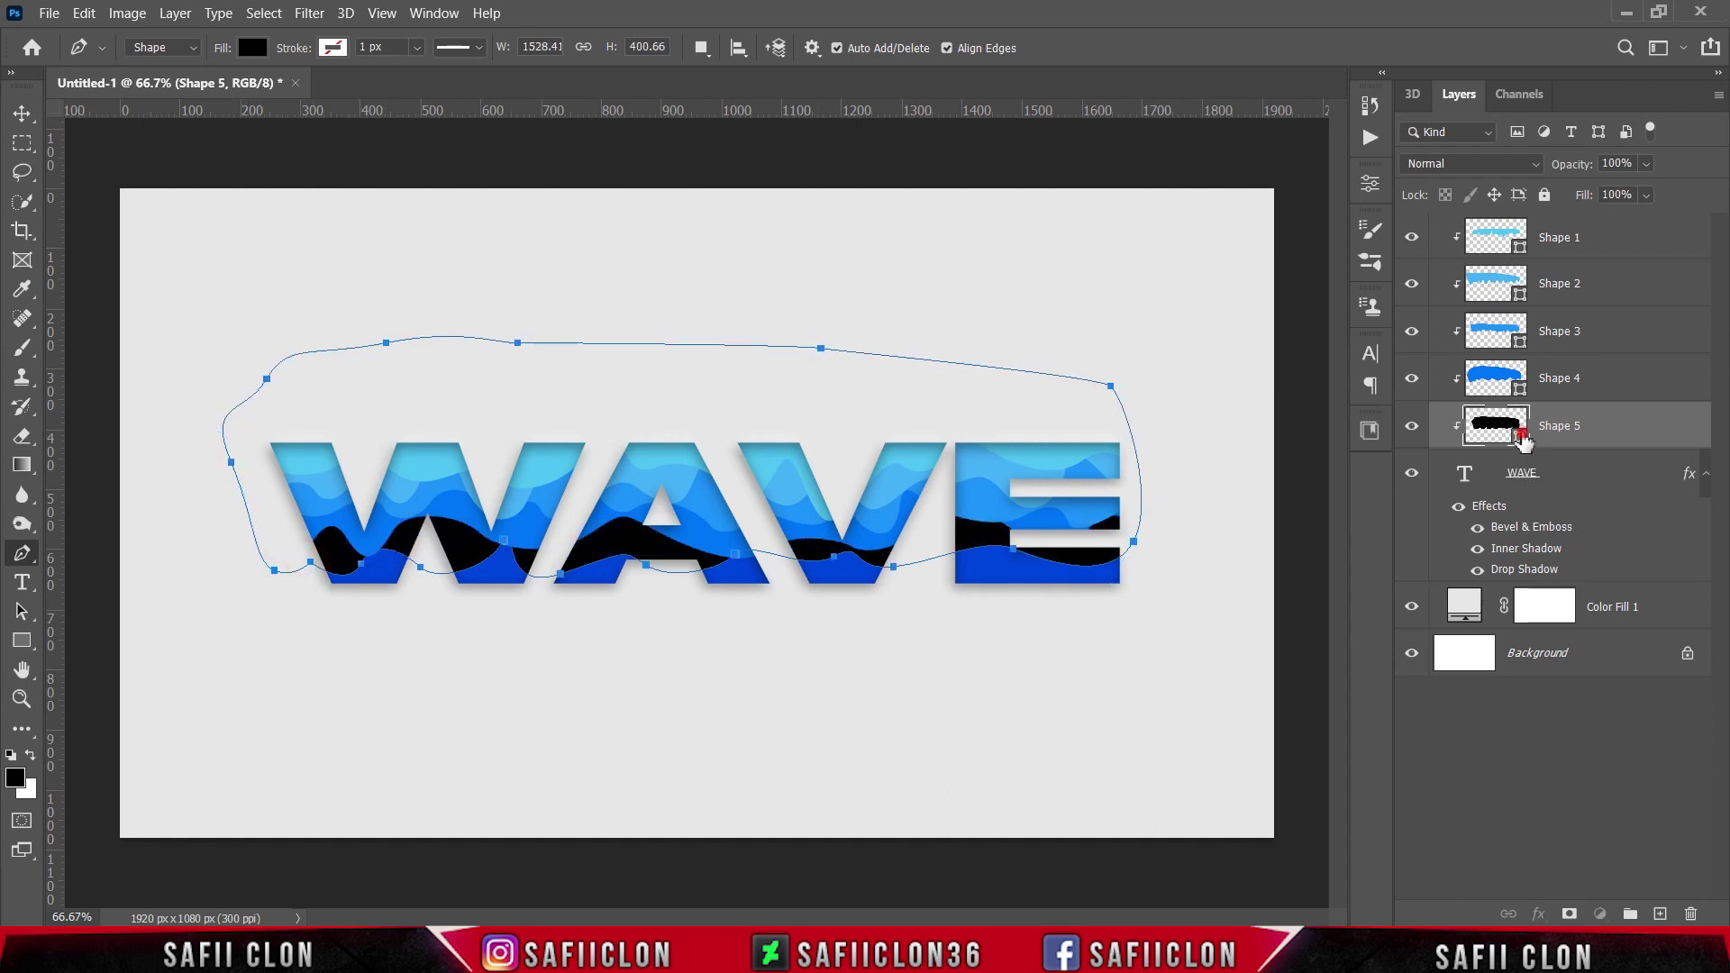
# Set the fifth wave shape's fill color to 0961f1
pyautogui.doubleClick(1522, 430)
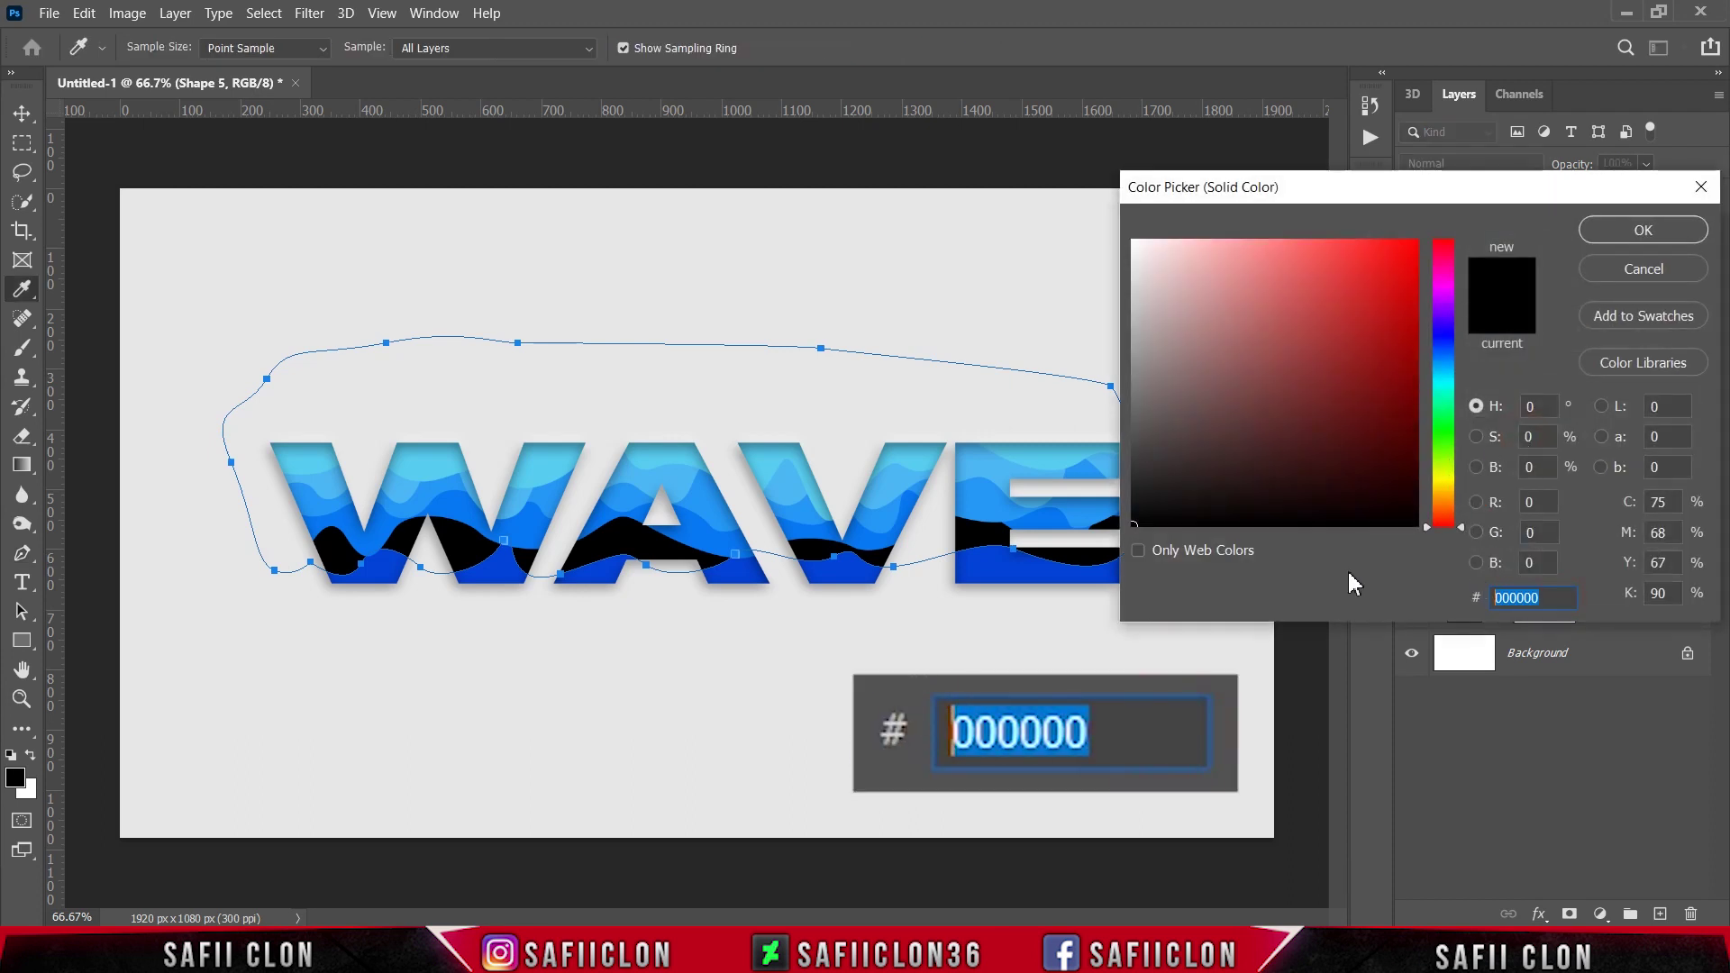
pyautogui.write('096')
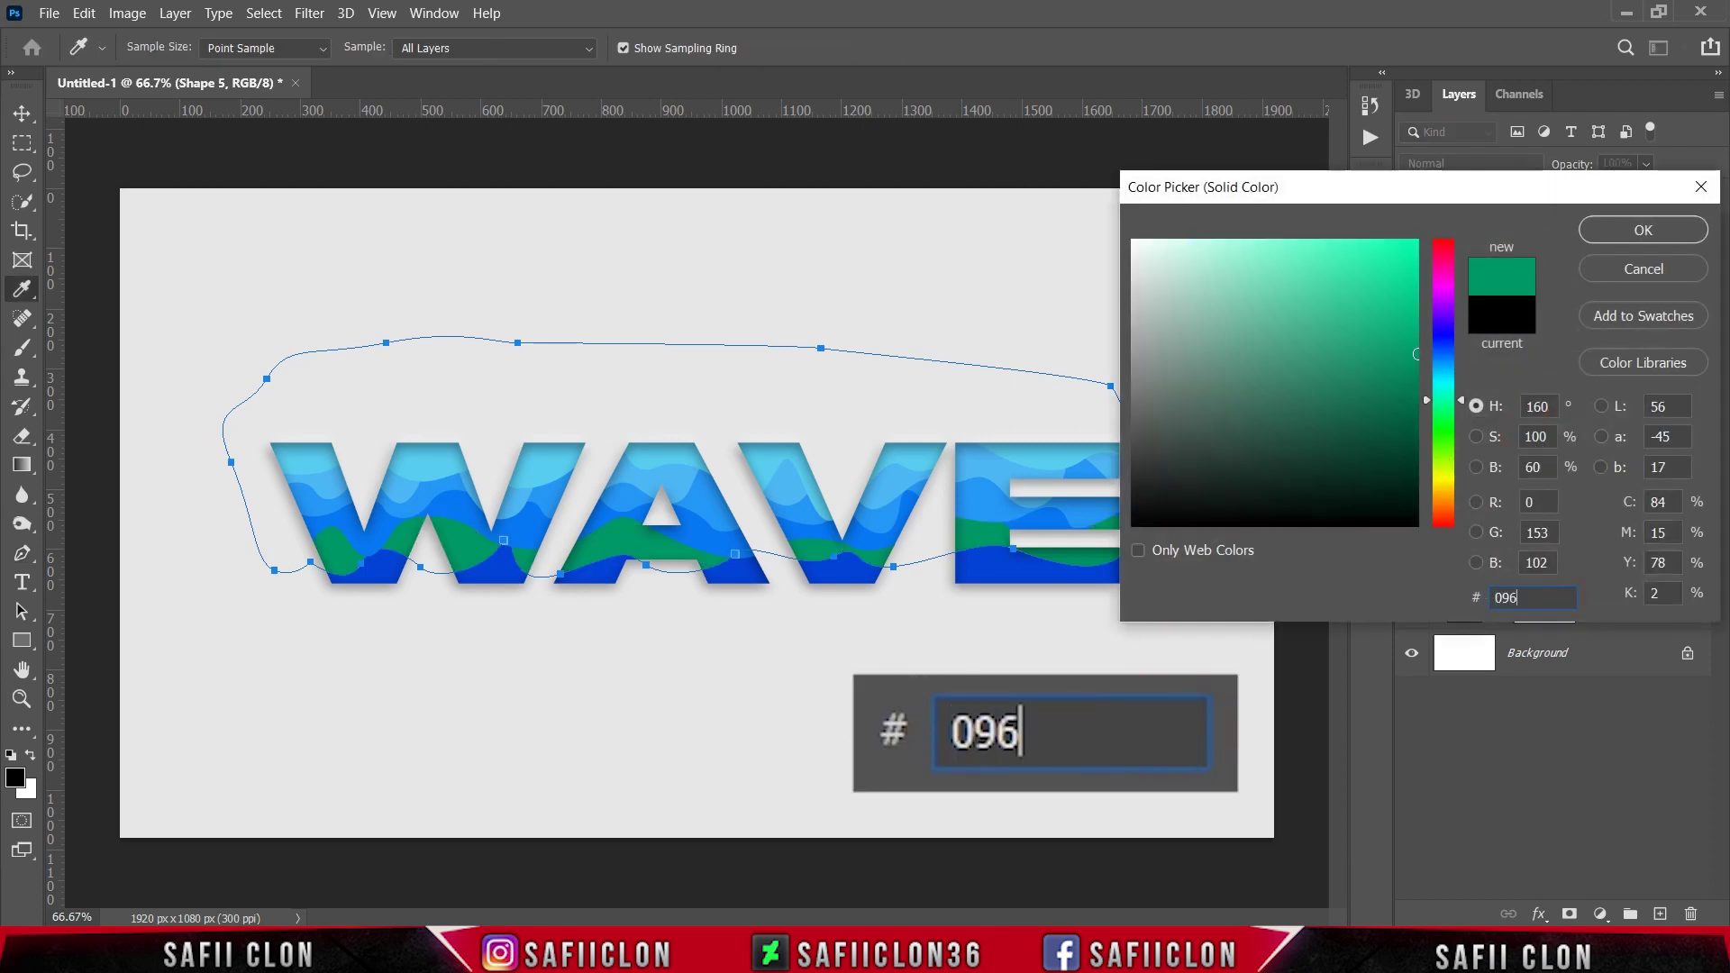
pyautogui.write('1f1')
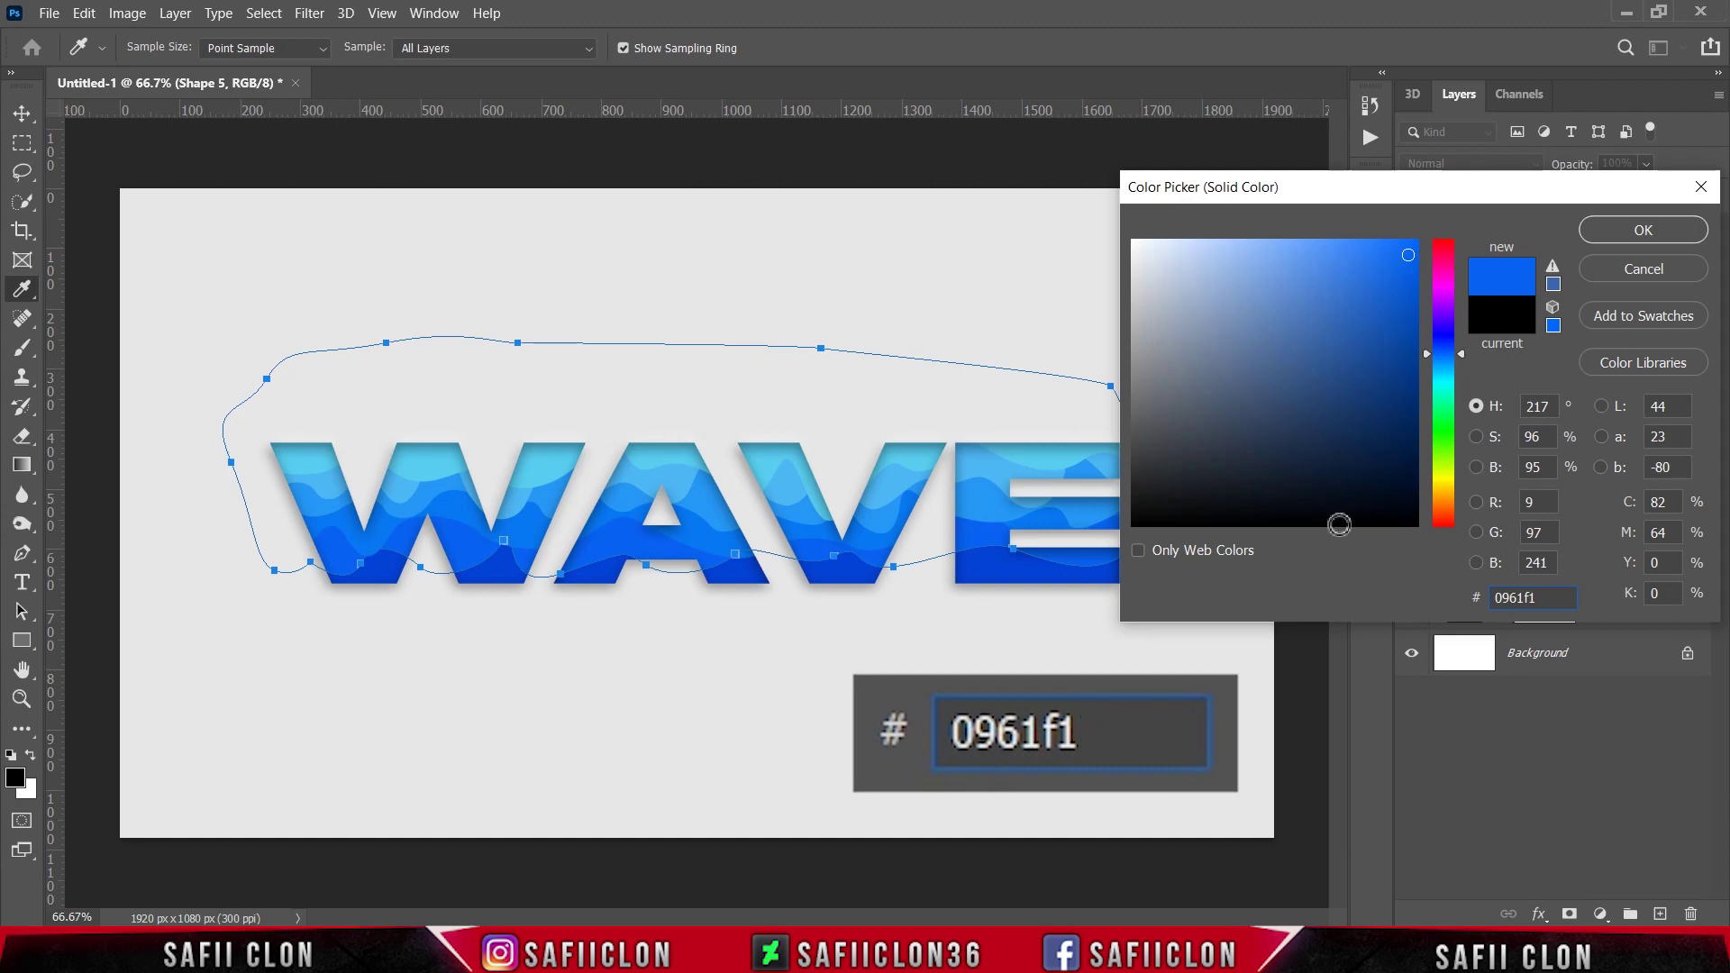
pyautogui.click(1633, 241)
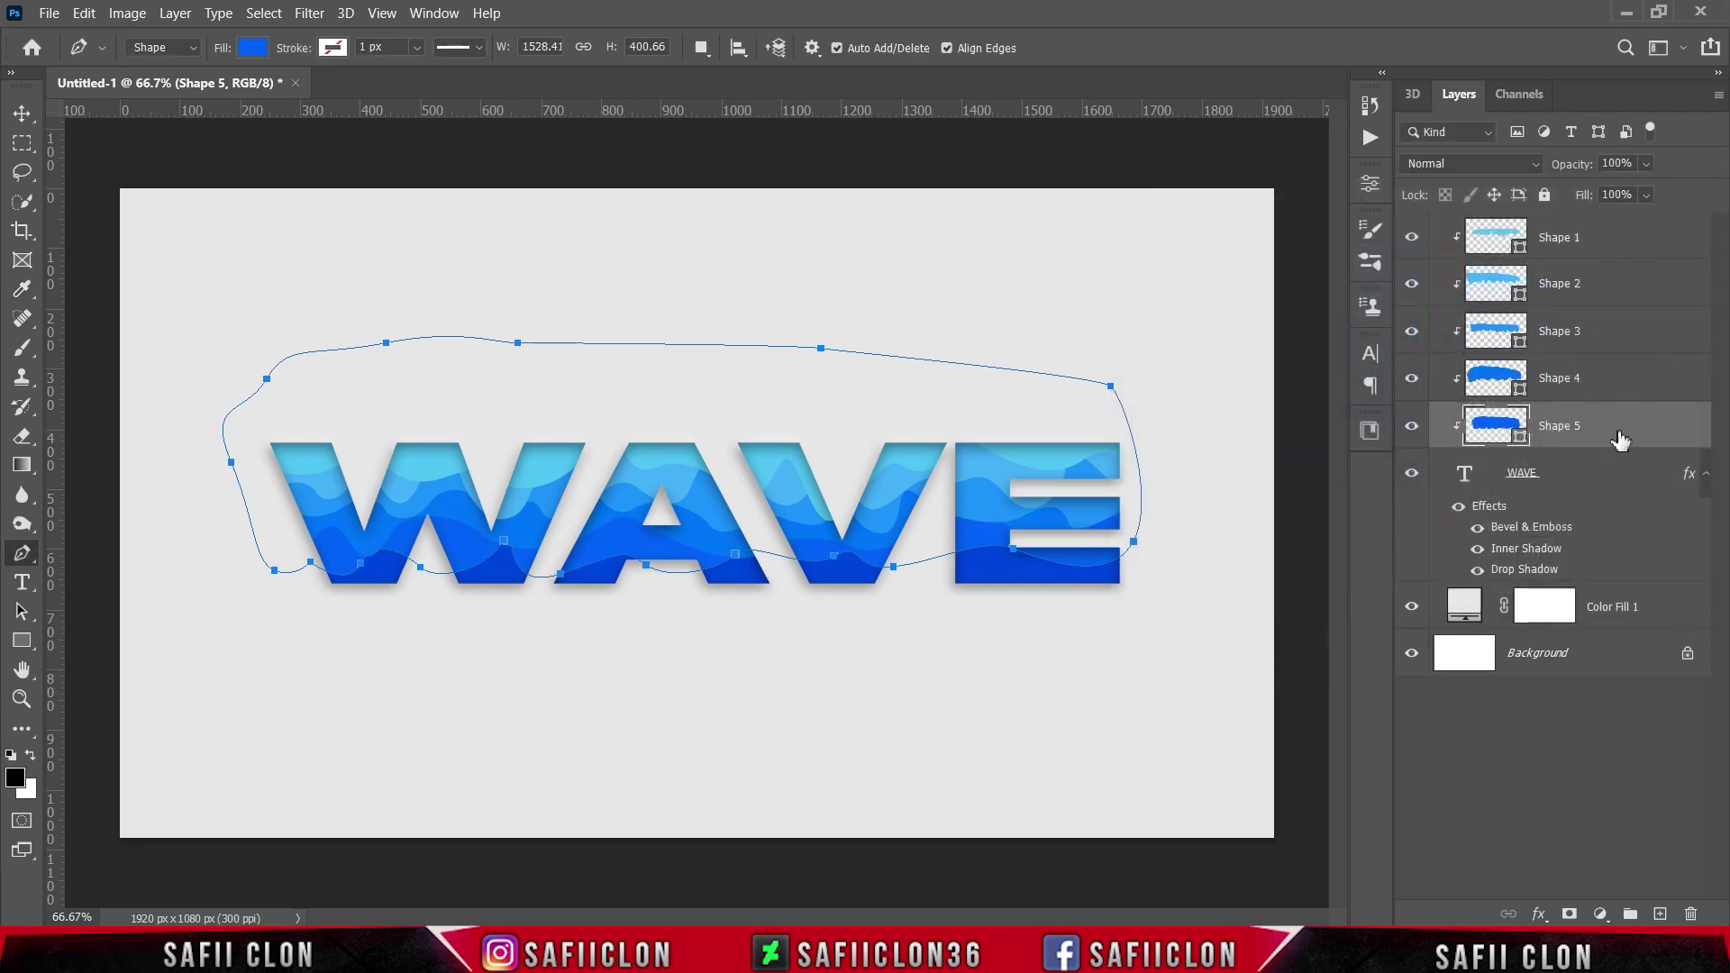
# Fine-tune the WAVE text's color to a fully saturated deep blue
pyautogui.click(1589, 478)
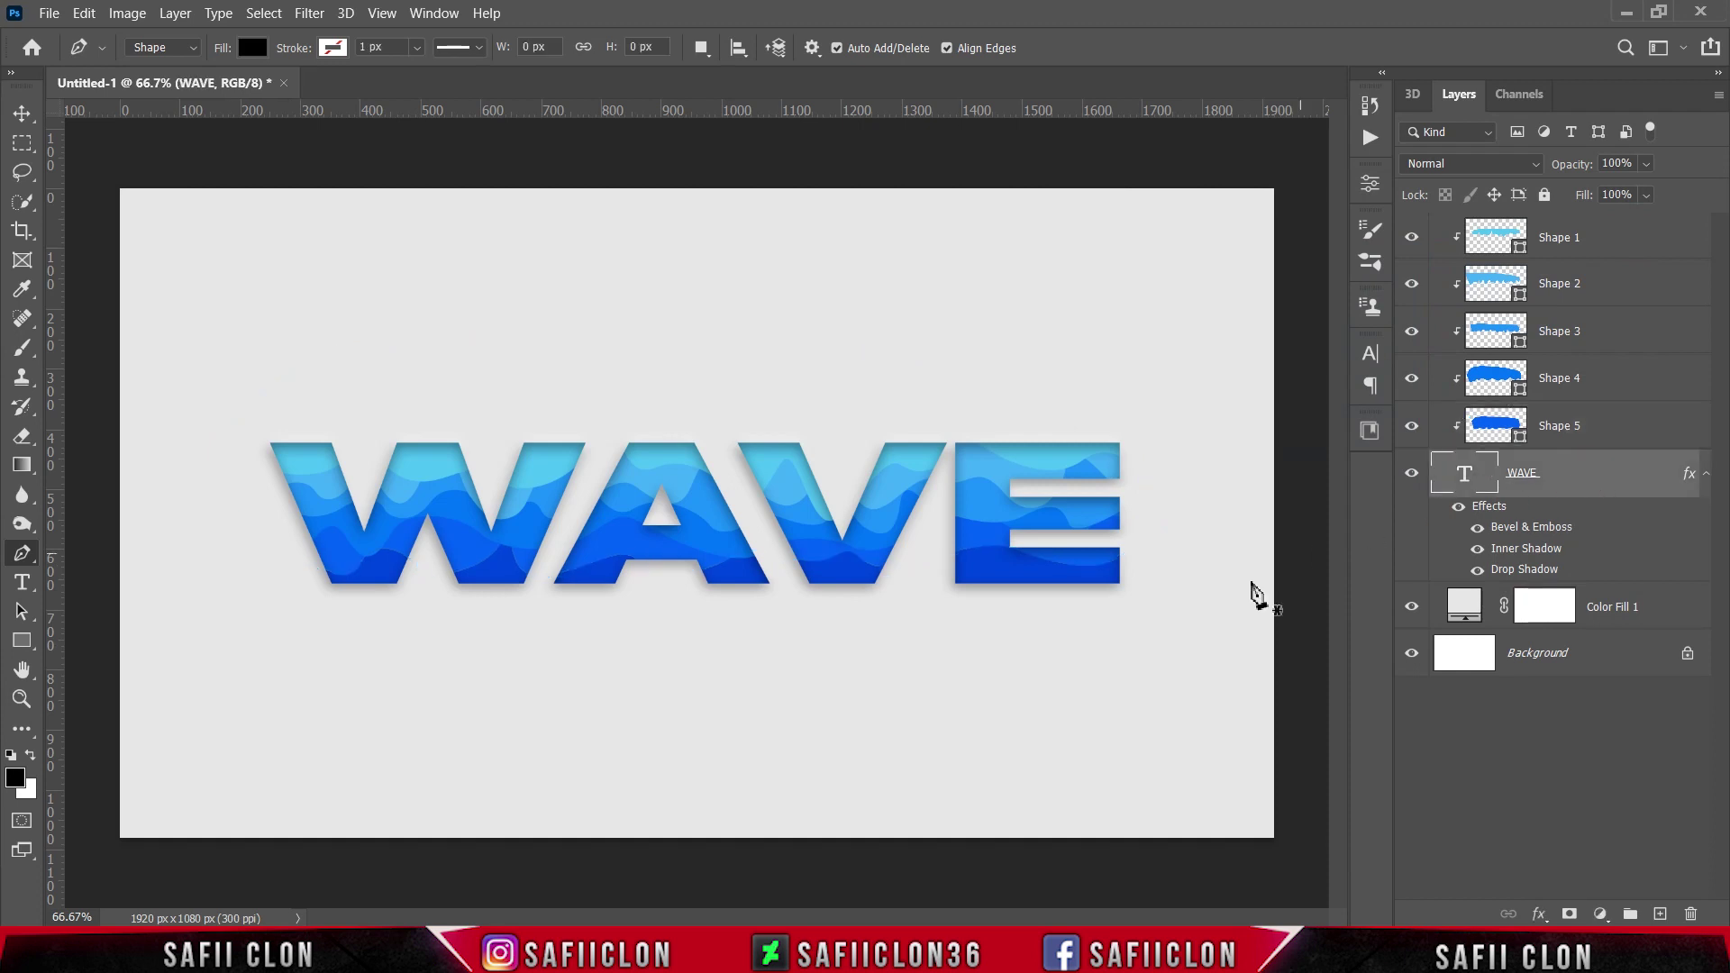
pyautogui.click(24, 586)
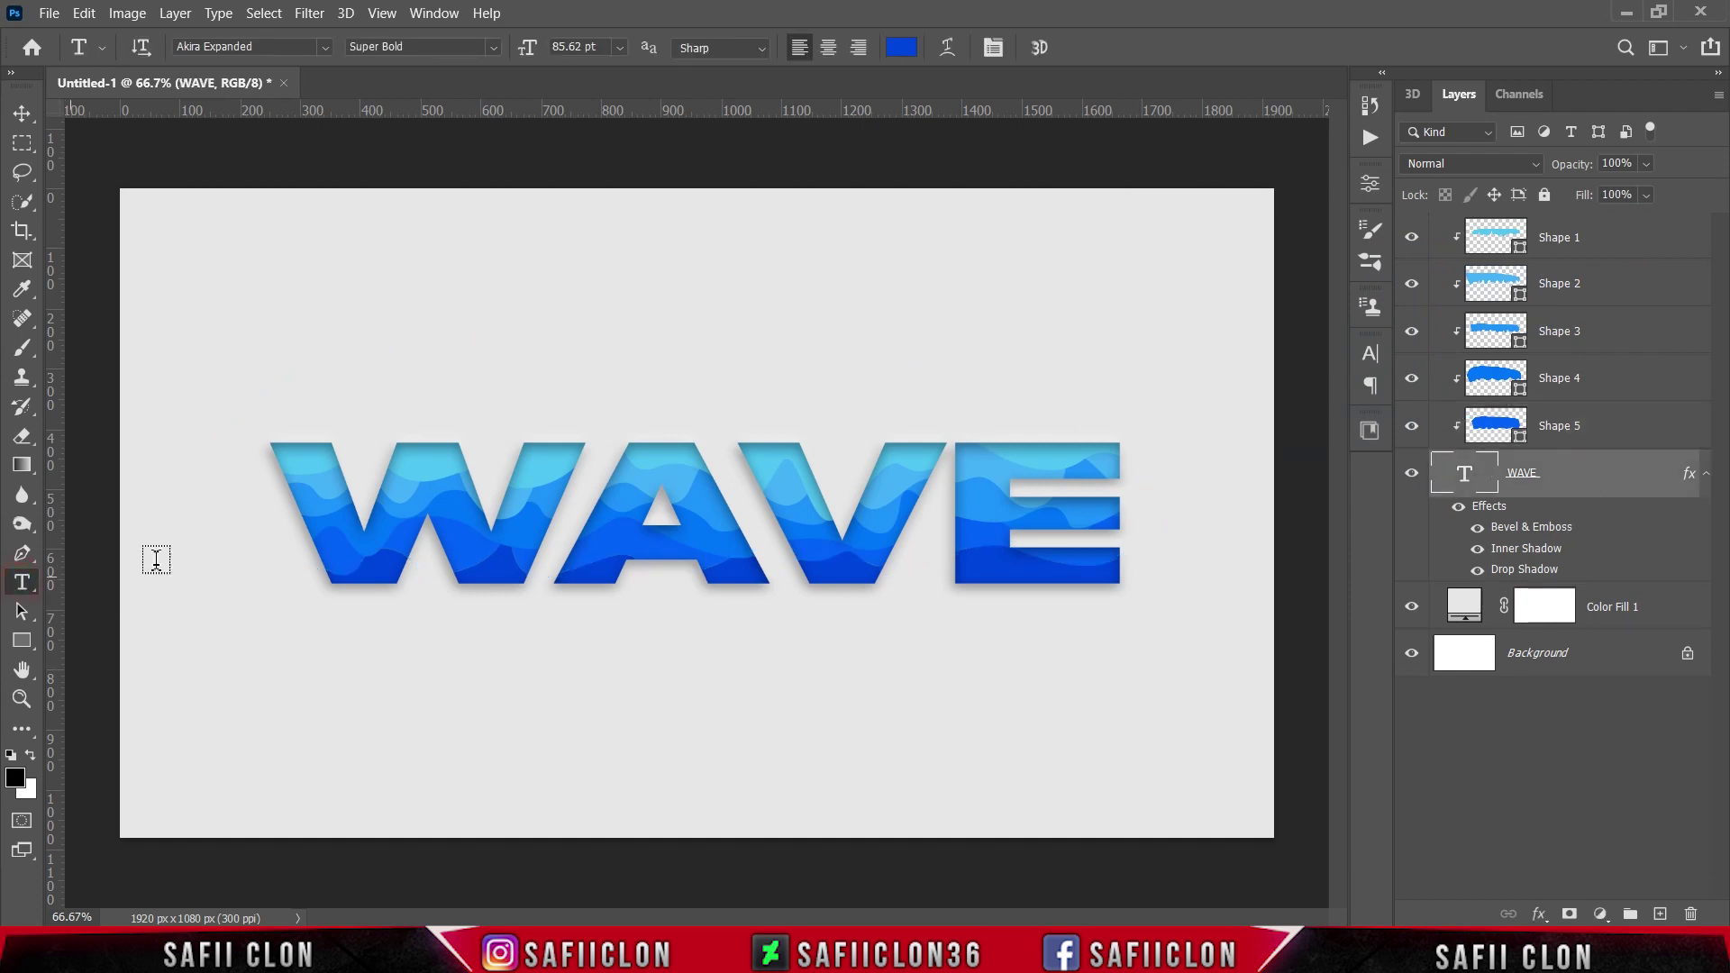
pyautogui.click(902, 50)
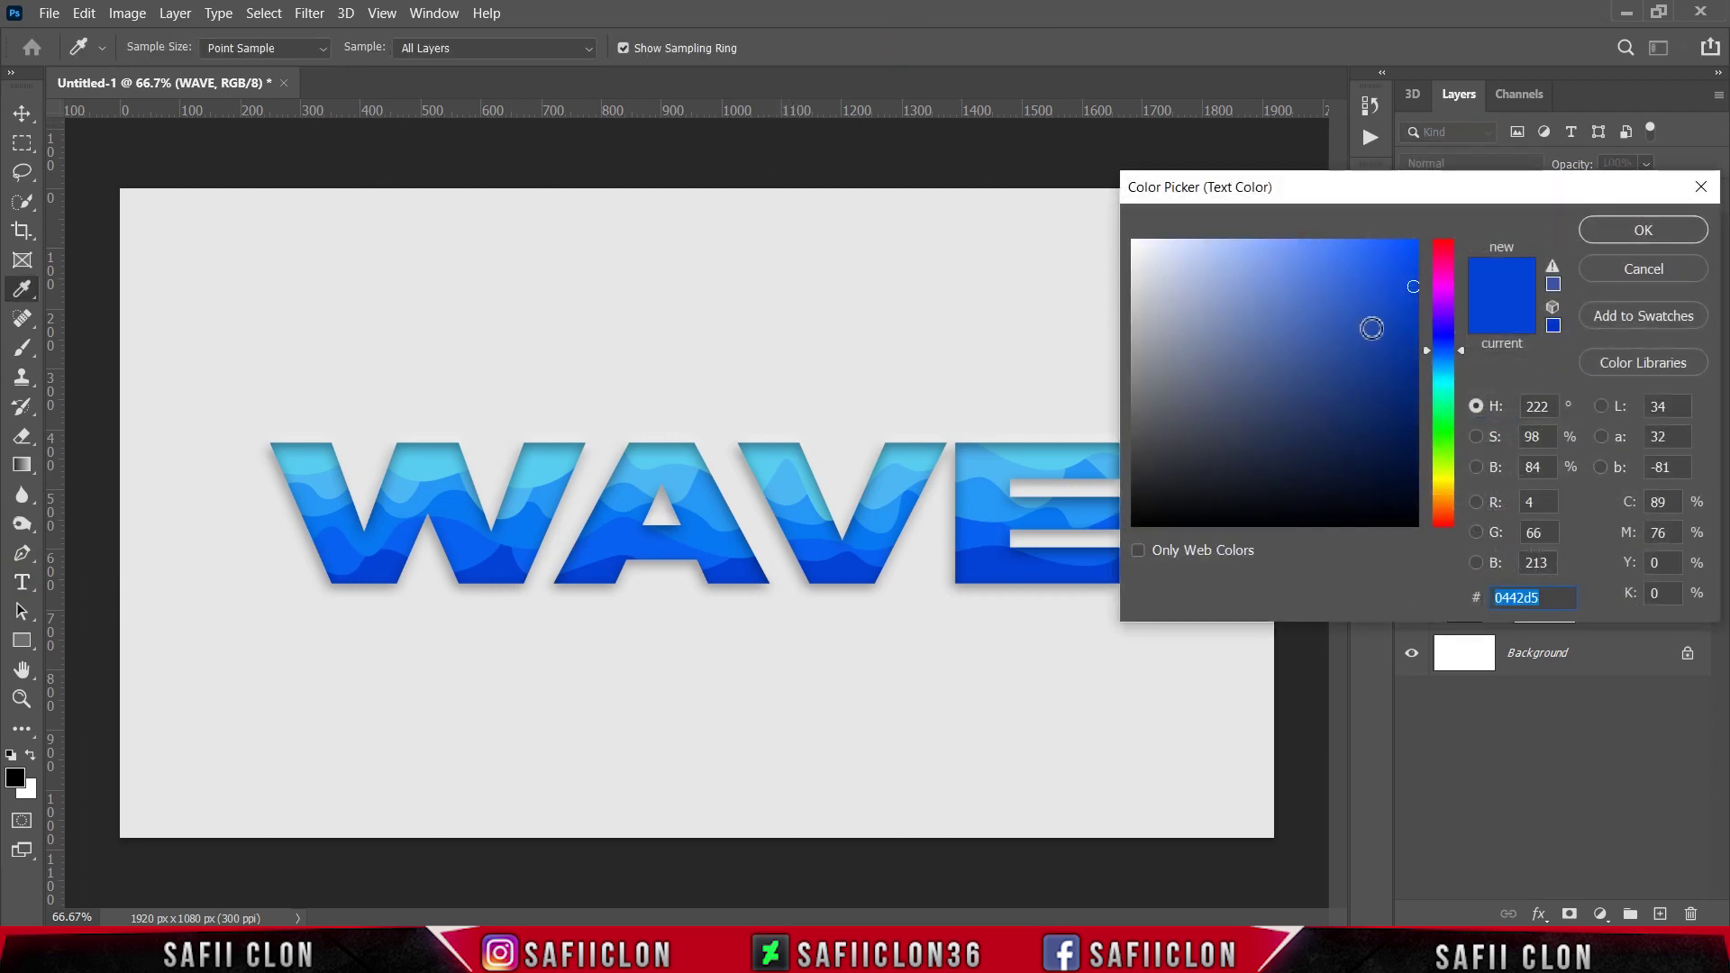
pyautogui.moveTo(1416, 289); pyautogui.dragTo(1416, 300)
pyautogui.moveTo(1414, 297); pyautogui.dragTo(1418, 288)
pyautogui.click(1618, 232)
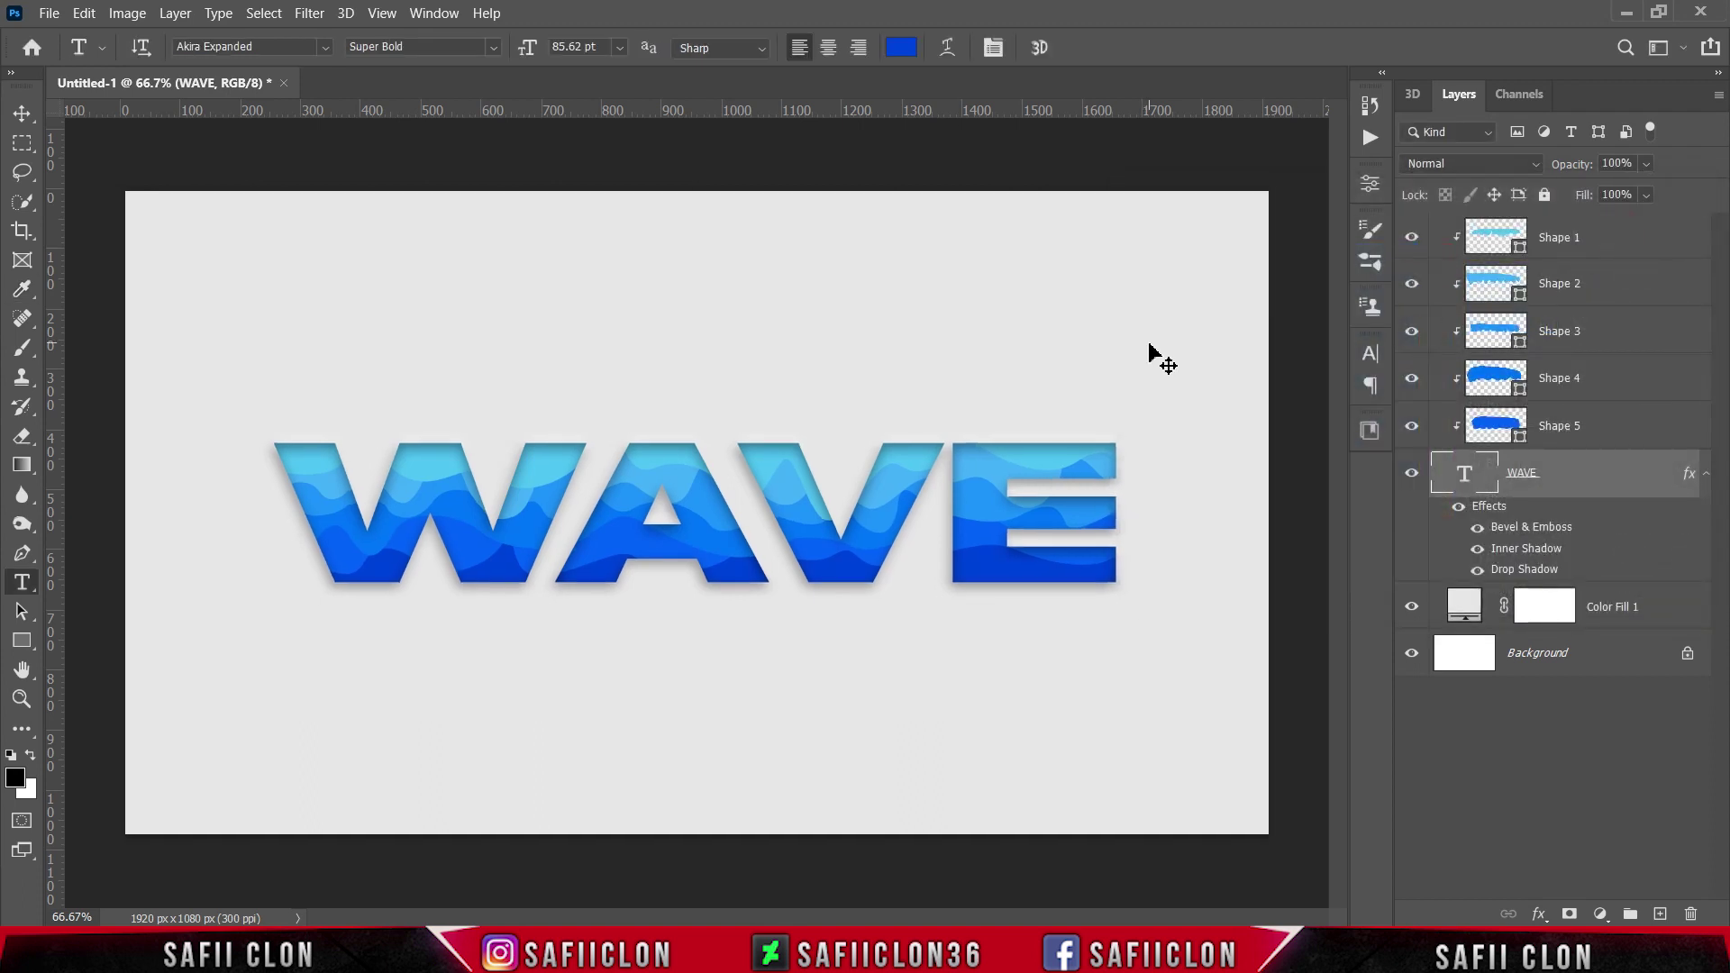
# Examine the layered wave bands inside the WAVE letters at close range and in the full document view
pyautogui.hotkey('ctrl', '-')
pyautogui.hotkey('ctrl', '-')
pyautogui.hotkey('ctrl', '+')
pyautogui.hotkey('ctrl', '+')
pyautogui.hotkey('ctrl', '+')
pyautogui.hotkey('ctrl', '+')
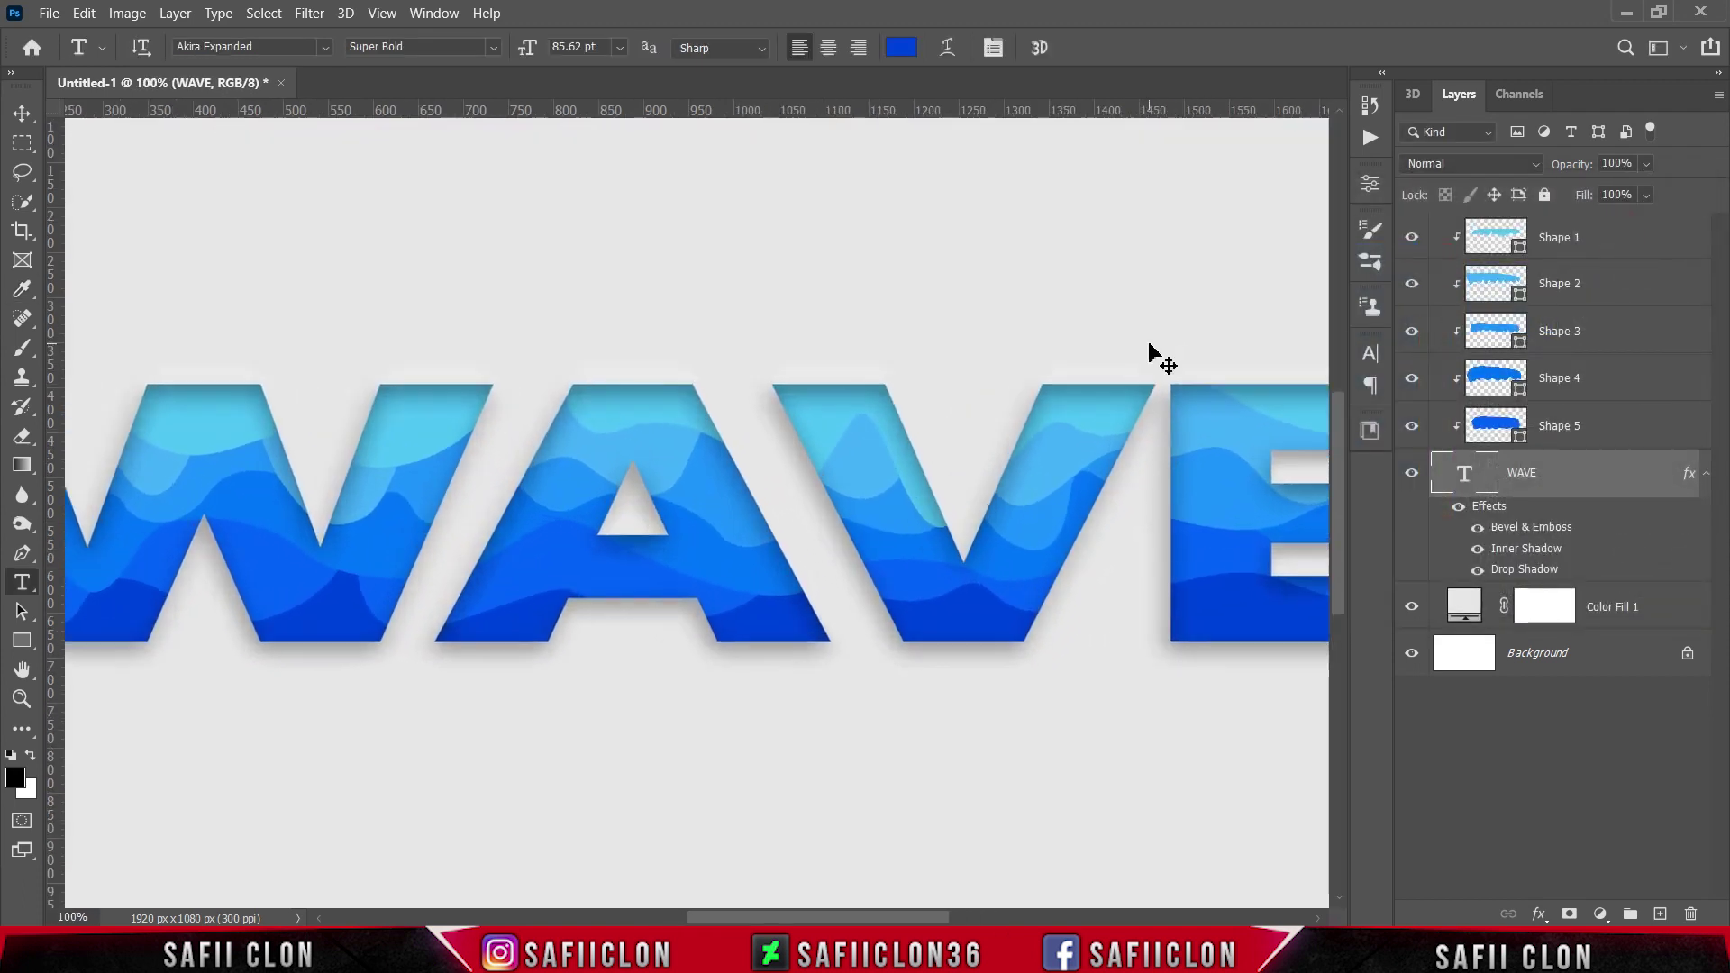
pyautogui.hotkey('ctrl', '-')
pyautogui.hotkey('ctrl', '-')
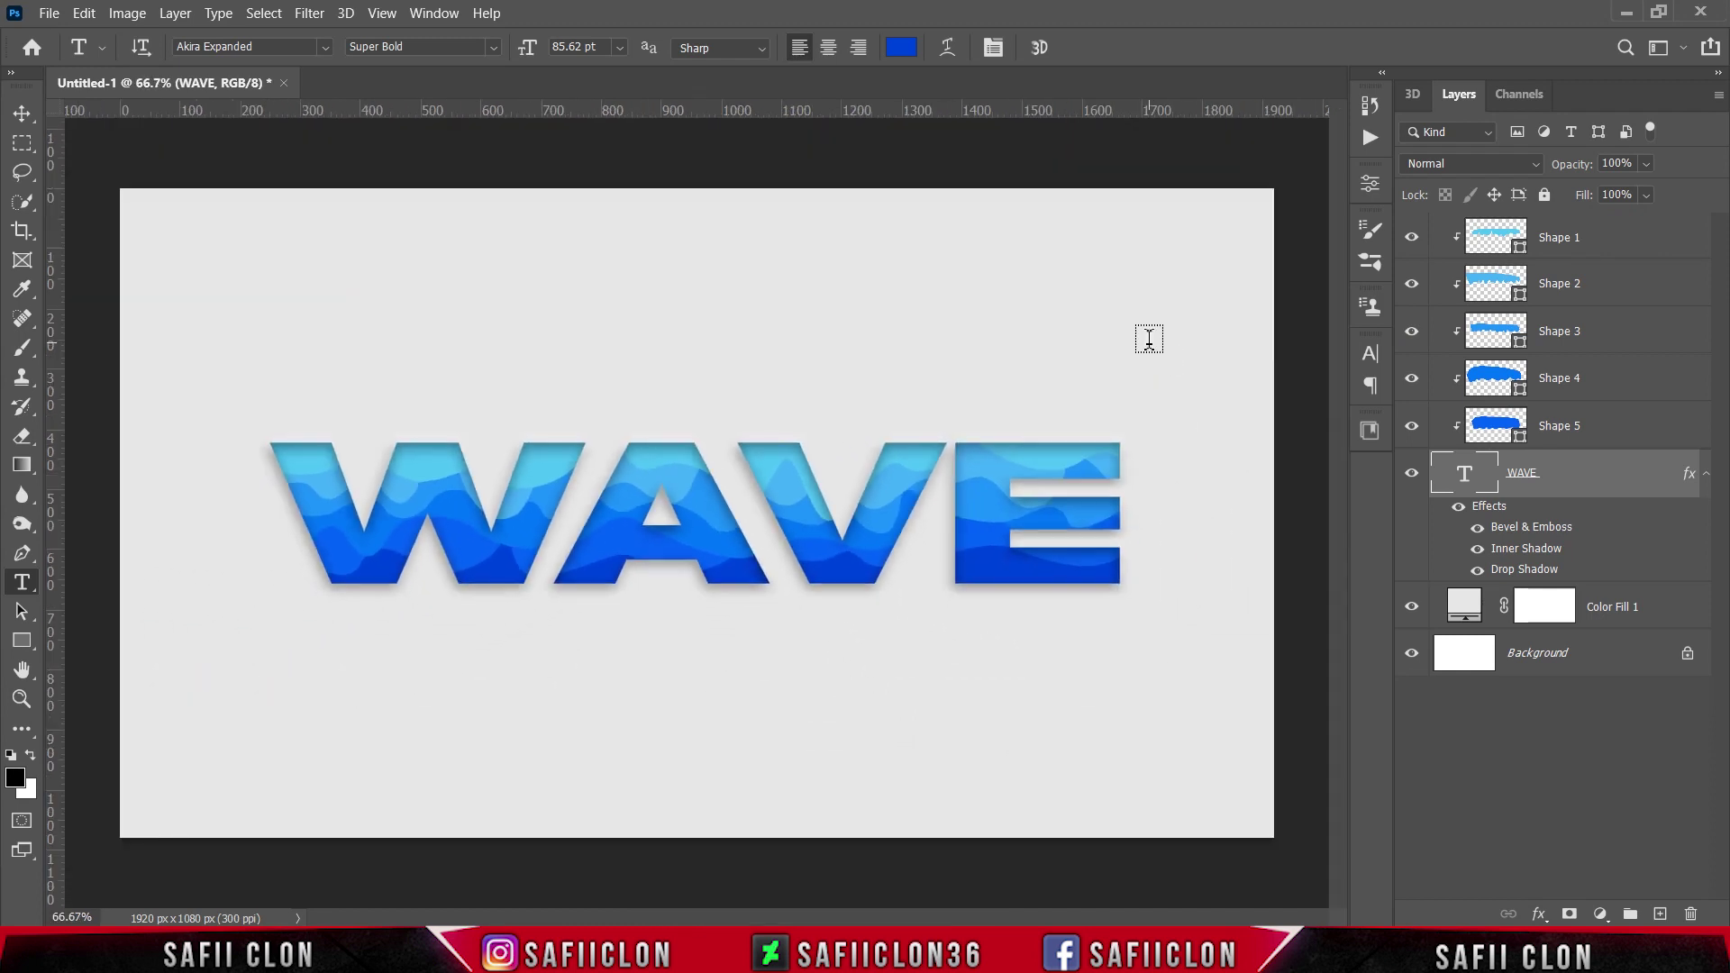
# Add a Stroke layer style to the second wave shape, checking the shape's extent by toggling its visibility
pyautogui.click(1621, 290)
pyautogui.click(1412, 286)
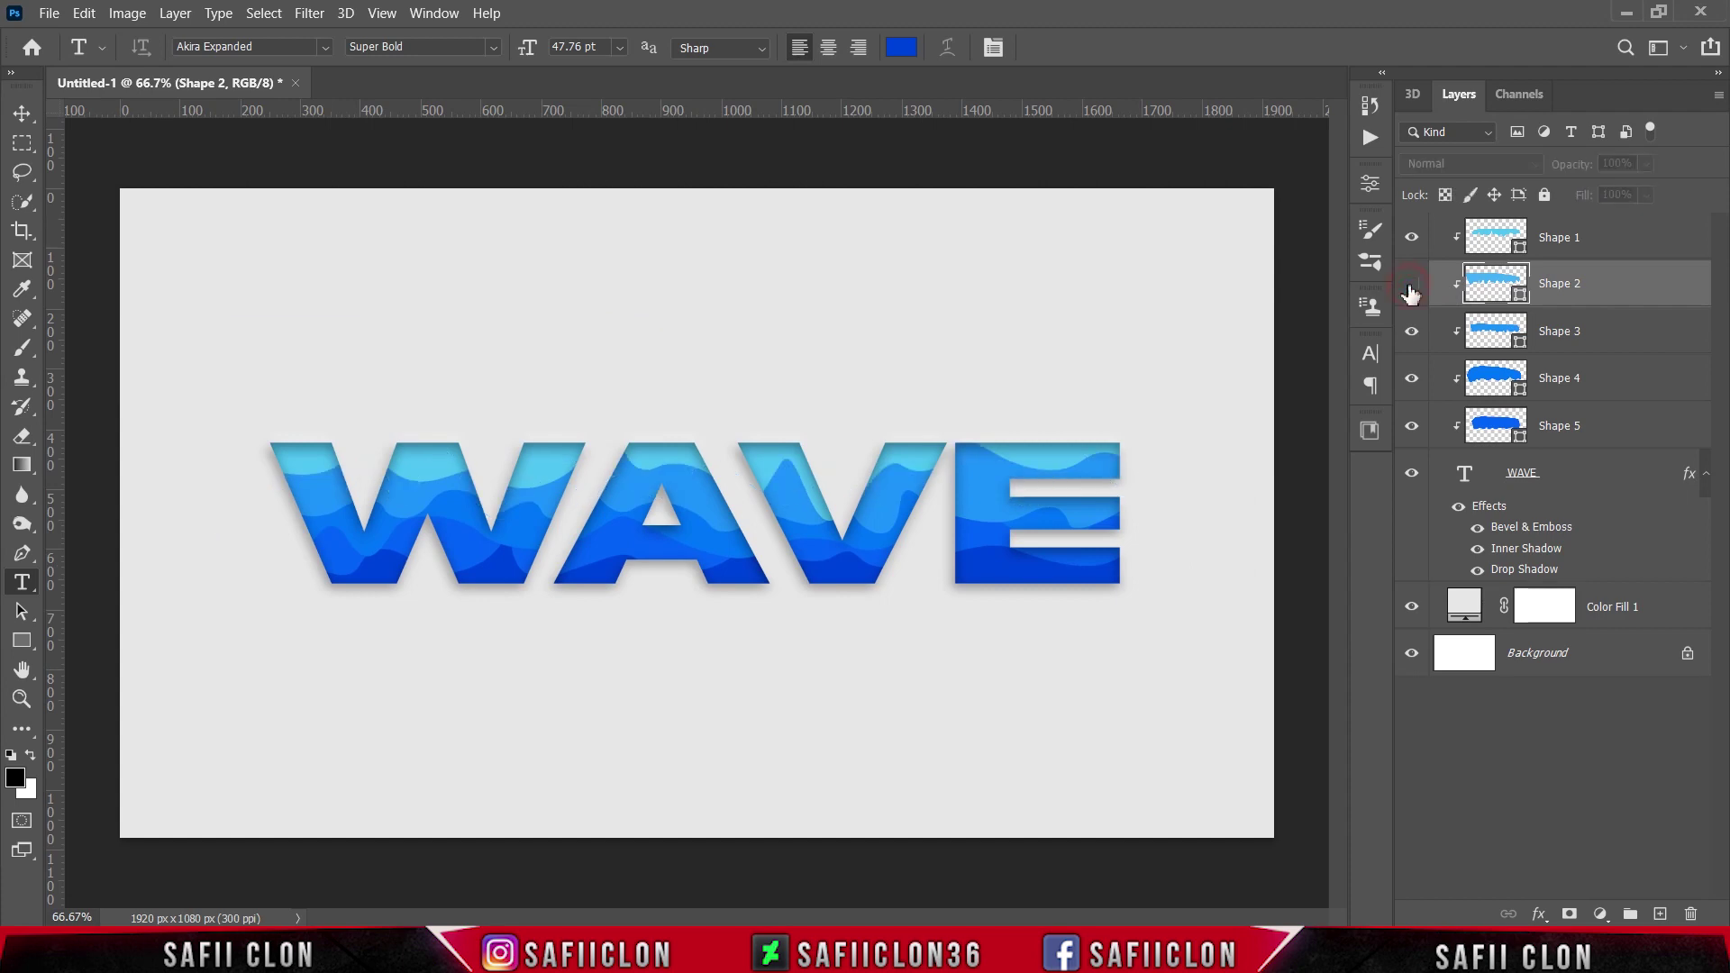
pyautogui.click(1411, 286)
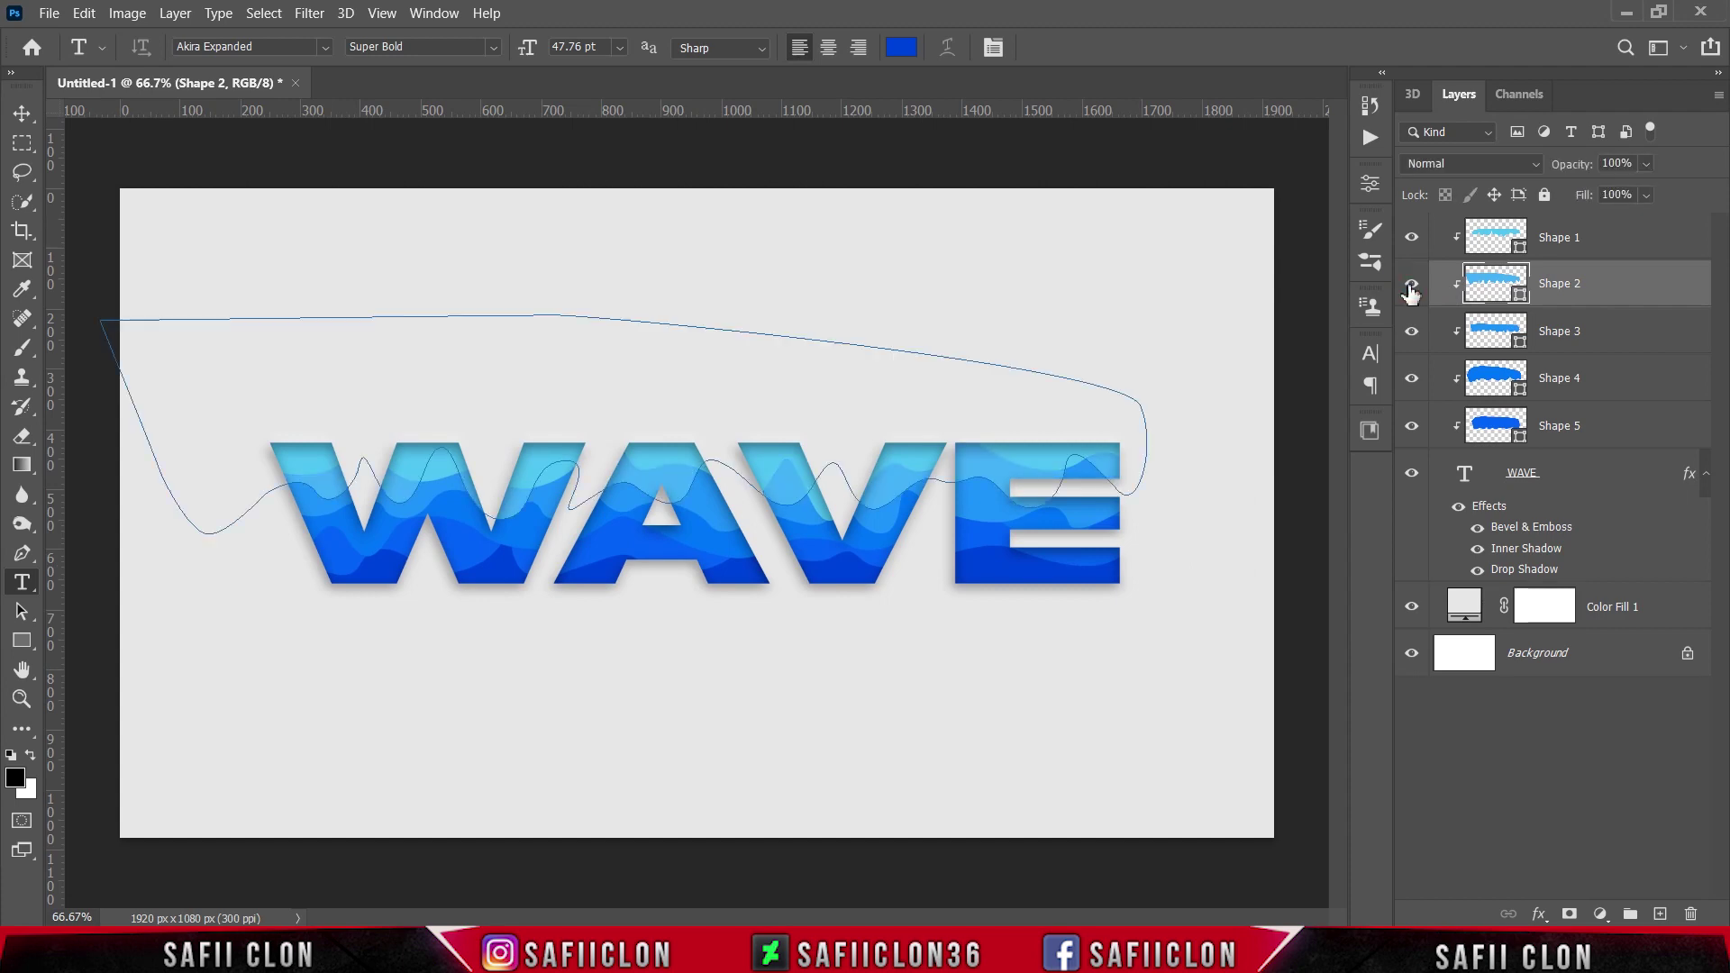
pyautogui.click(1614, 291)
pyautogui.rightClick(1614, 291)
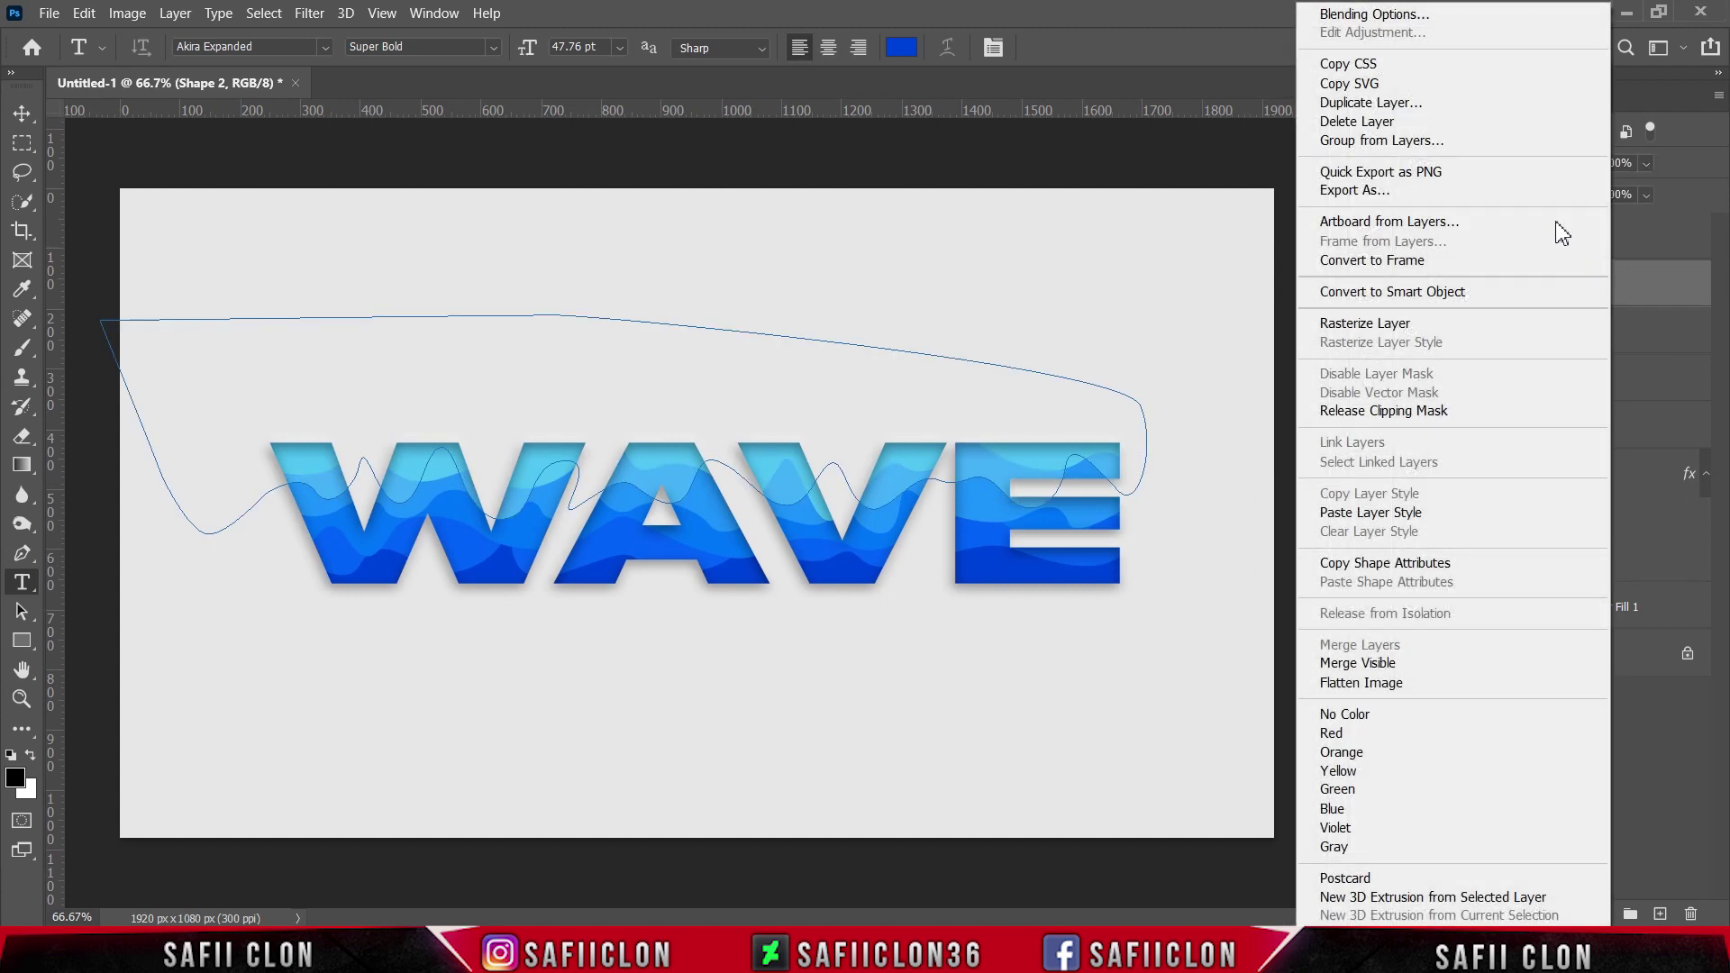
pyautogui.click(1411, 20)
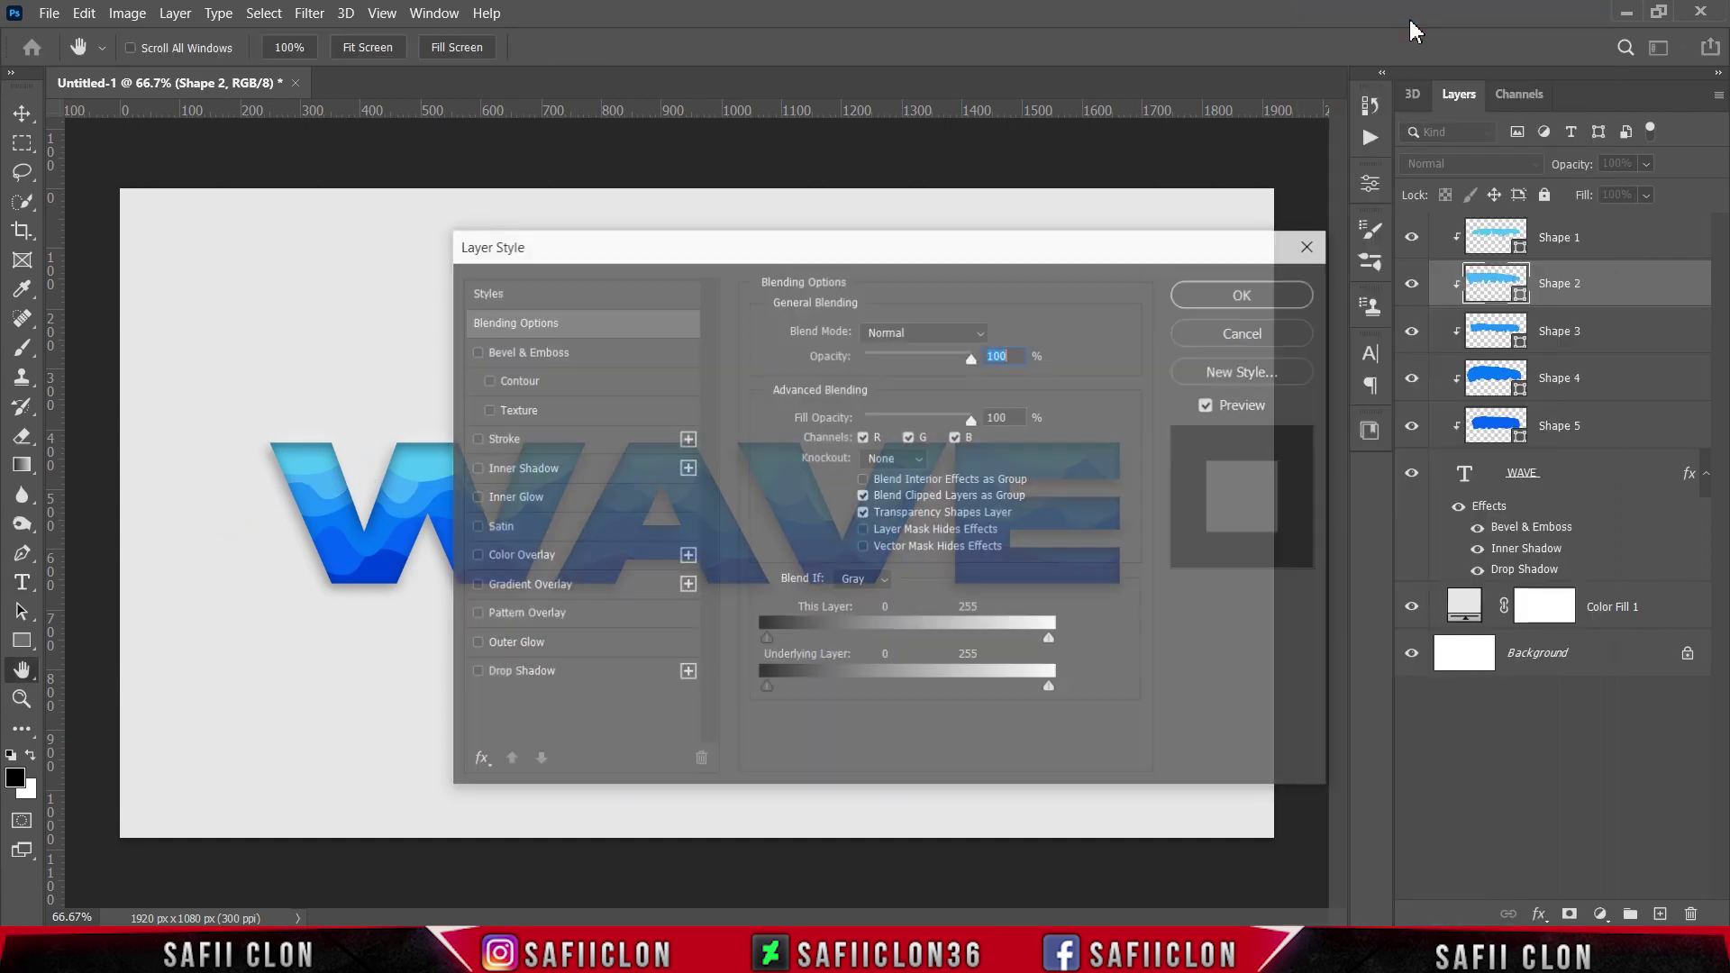
pyautogui.moveTo(786, 246); pyautogui.dragTo(1265, 202)
pyautogui.click(1025, 388)
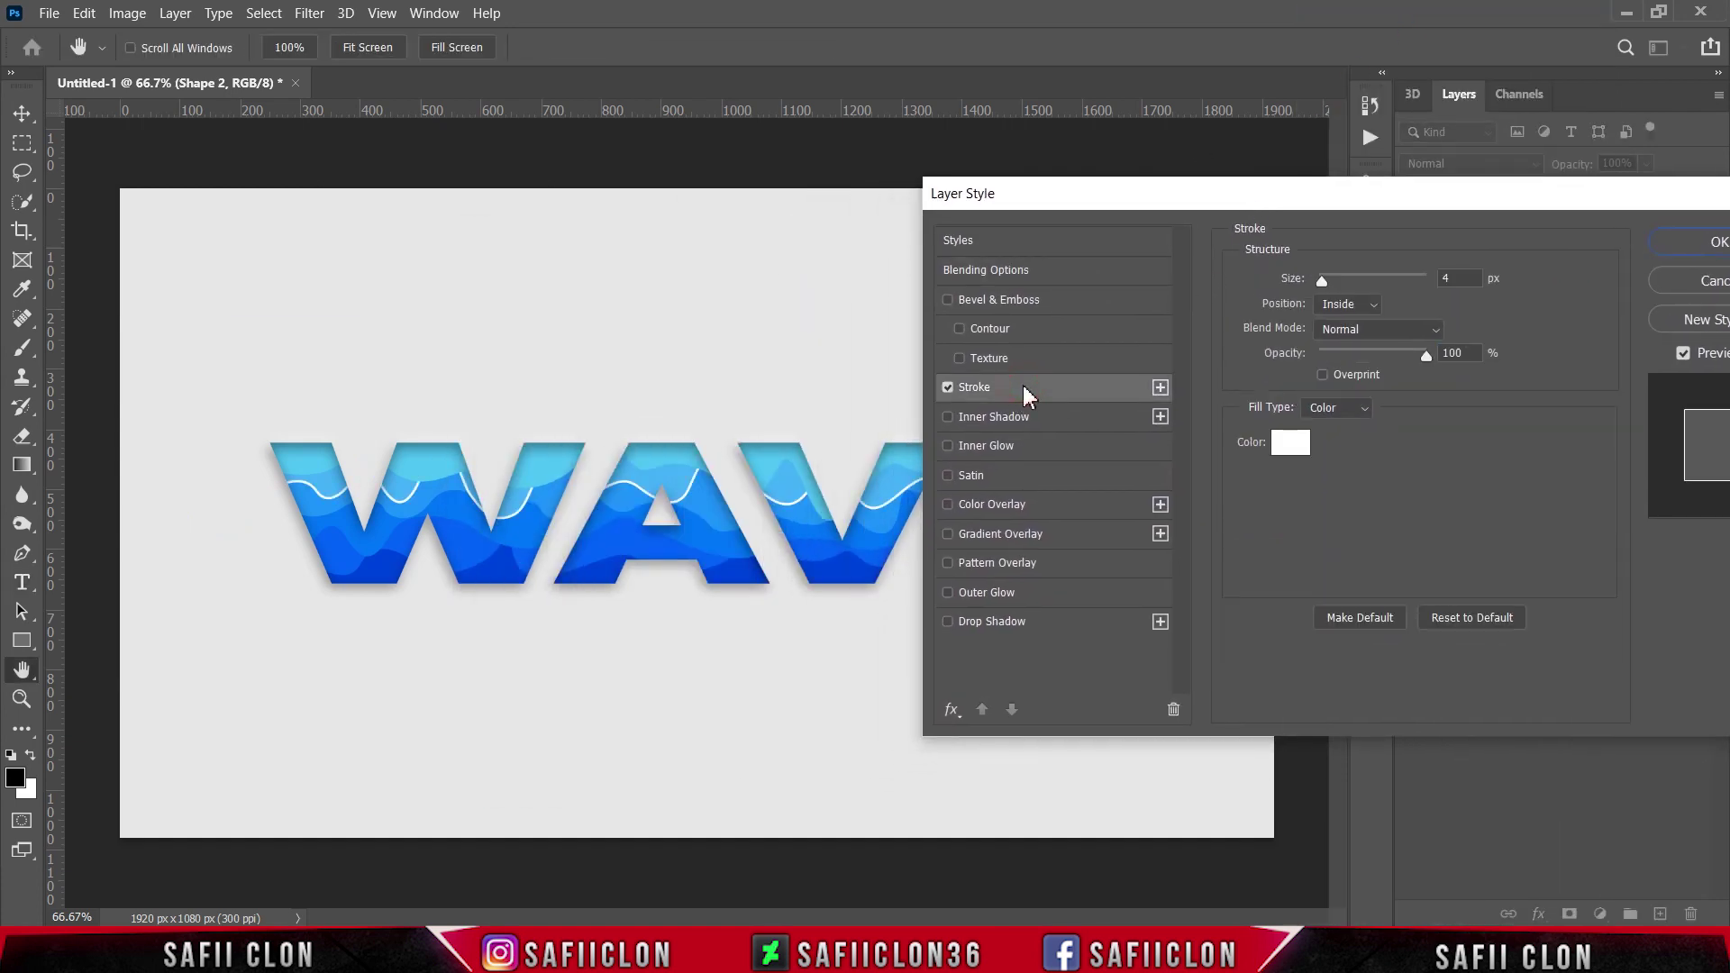
# Position the second wave shape's stroke on the outside and set its size to 5 px
pyautogui.click(1371, 307)
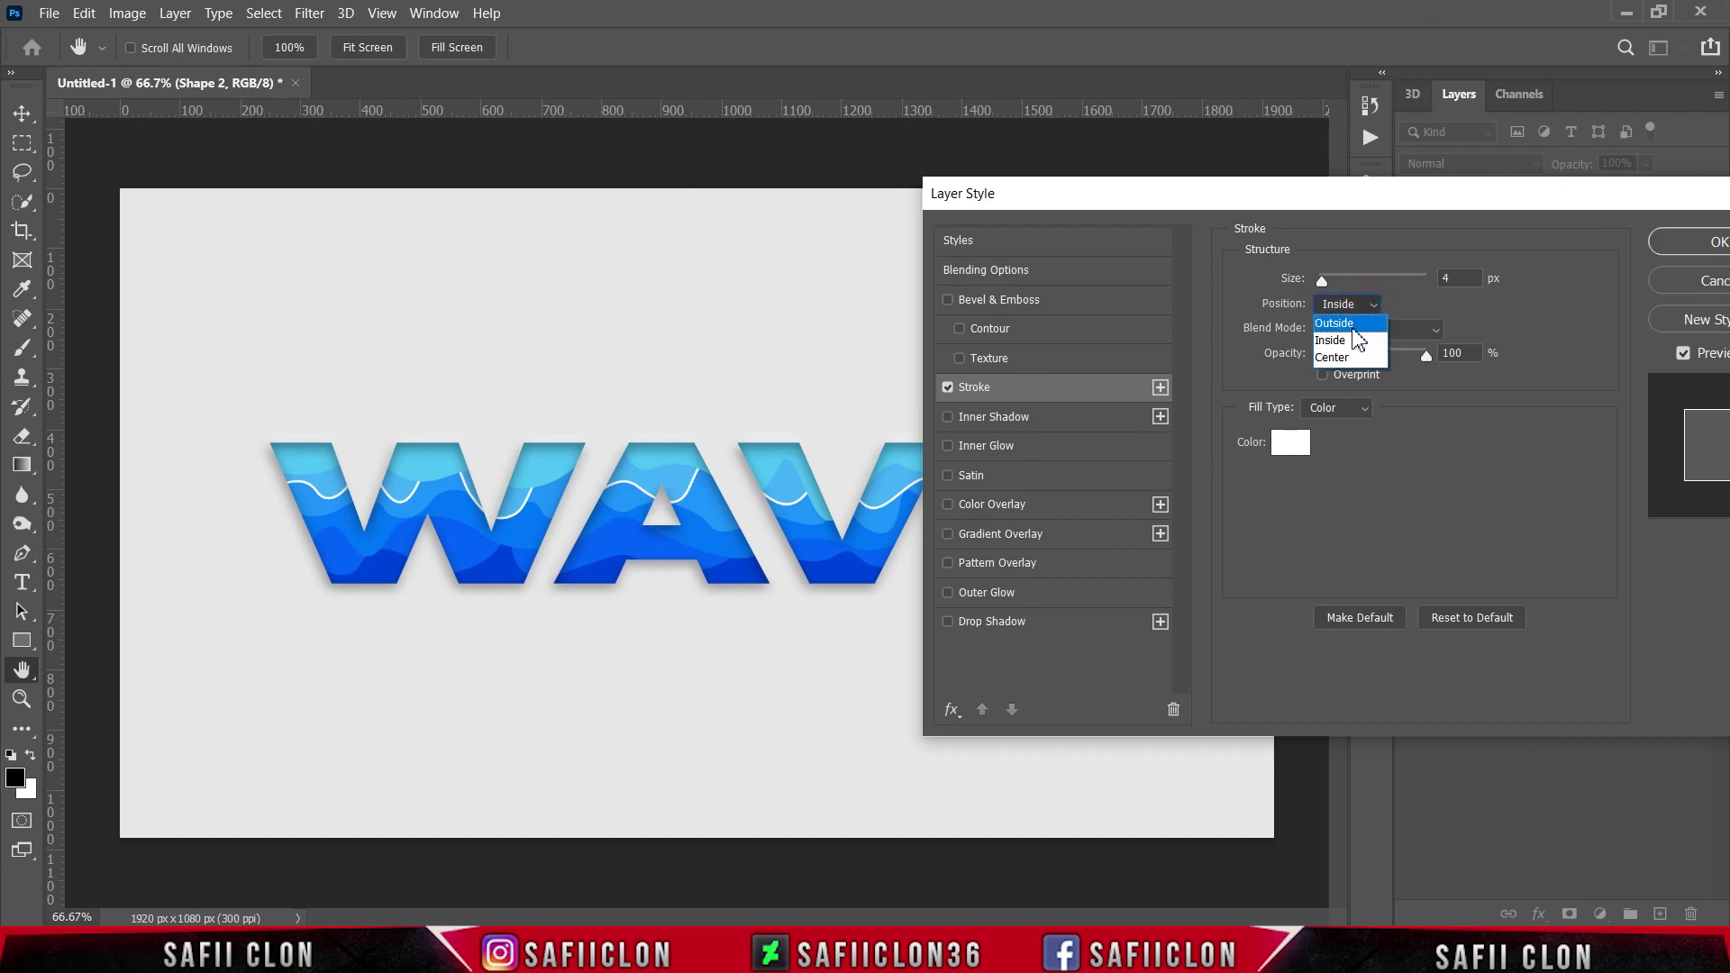
pyautogui.click(1353, 330)
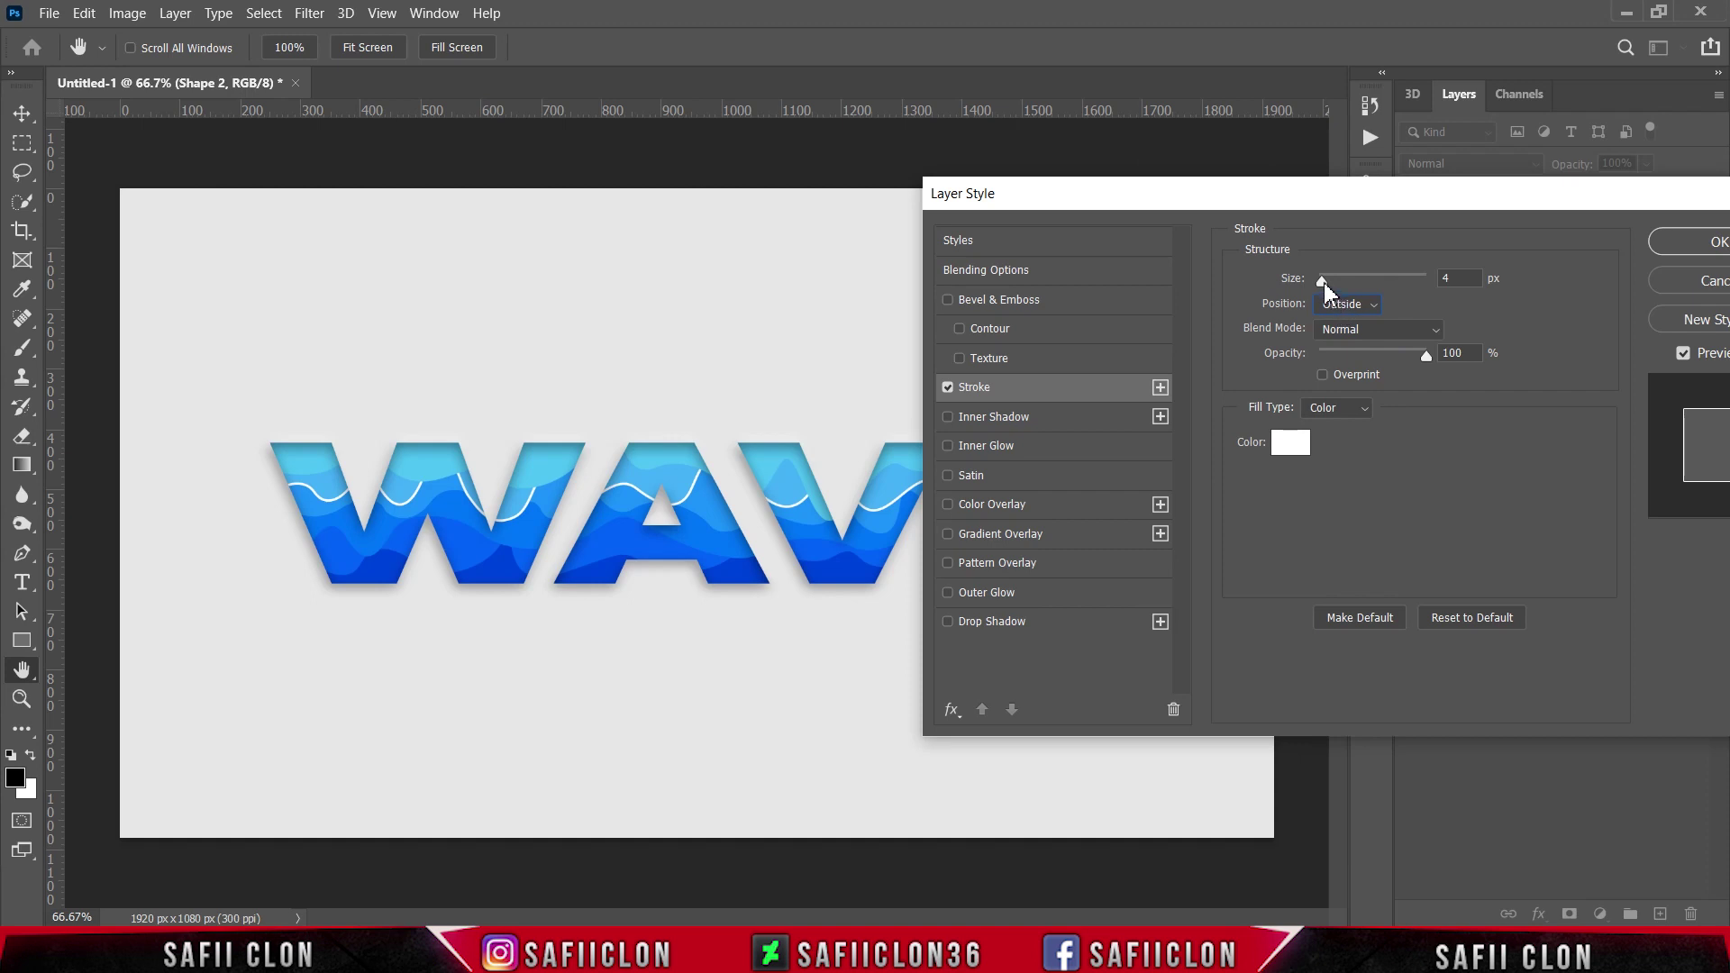
pyautogui.moveTo(1322, 280); pyautogui.dragTo(1326, 278)
pyautogui.moveTo(1325, 281); pyautogui.dragTo(1325, 282)
# Set the second wave's white stroke to Overlay blending at 60% opacity and apply the layer style
pyautogui.click(1384, 332)
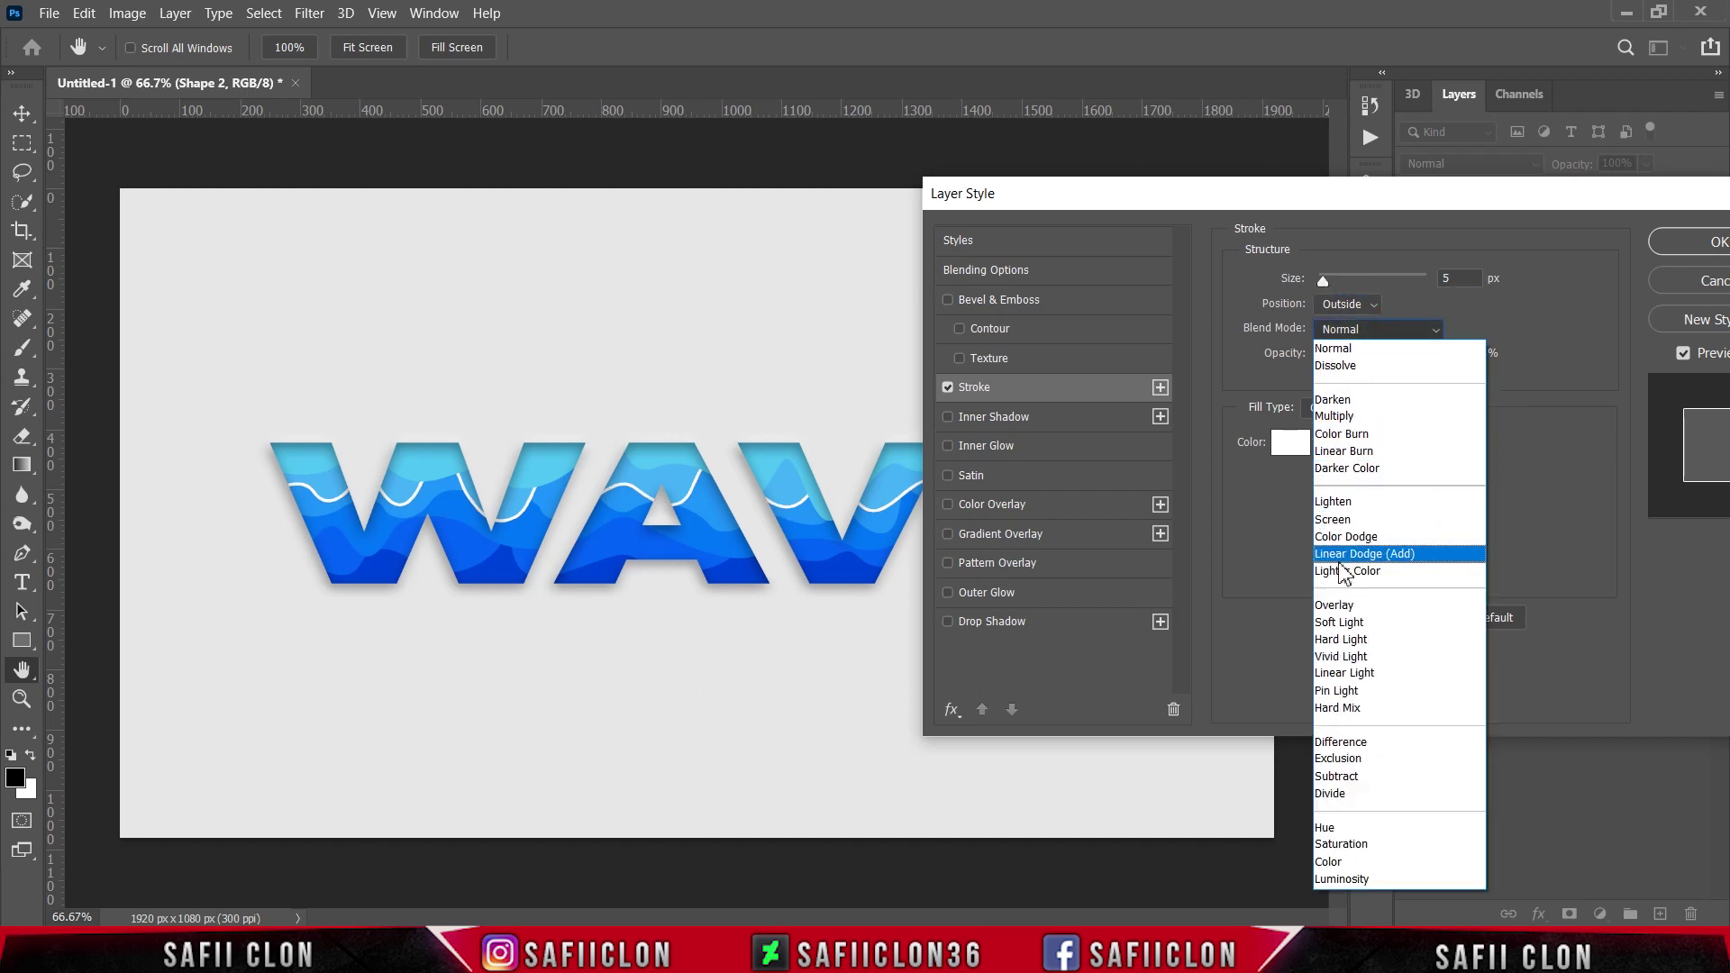
pyautogui.click(1335, 609)
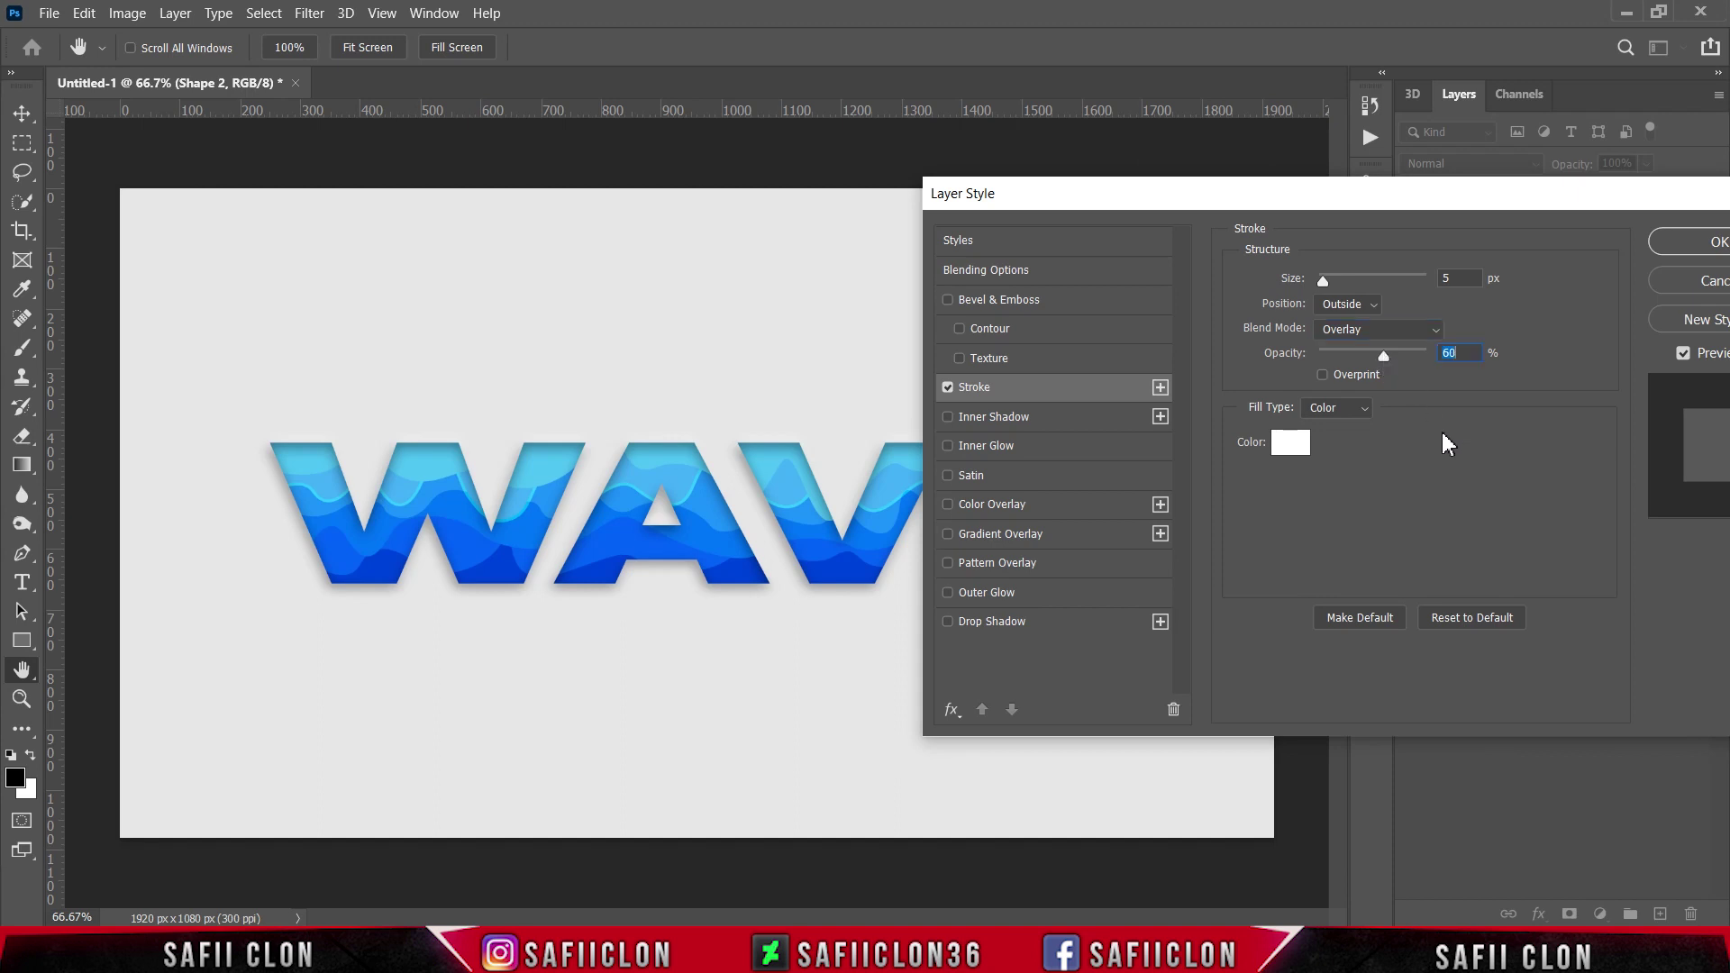
pyautogui.click(1291, 442)
pyautogui.moveTo(1221, 349); pyautogui.dragTo(1119, 226)
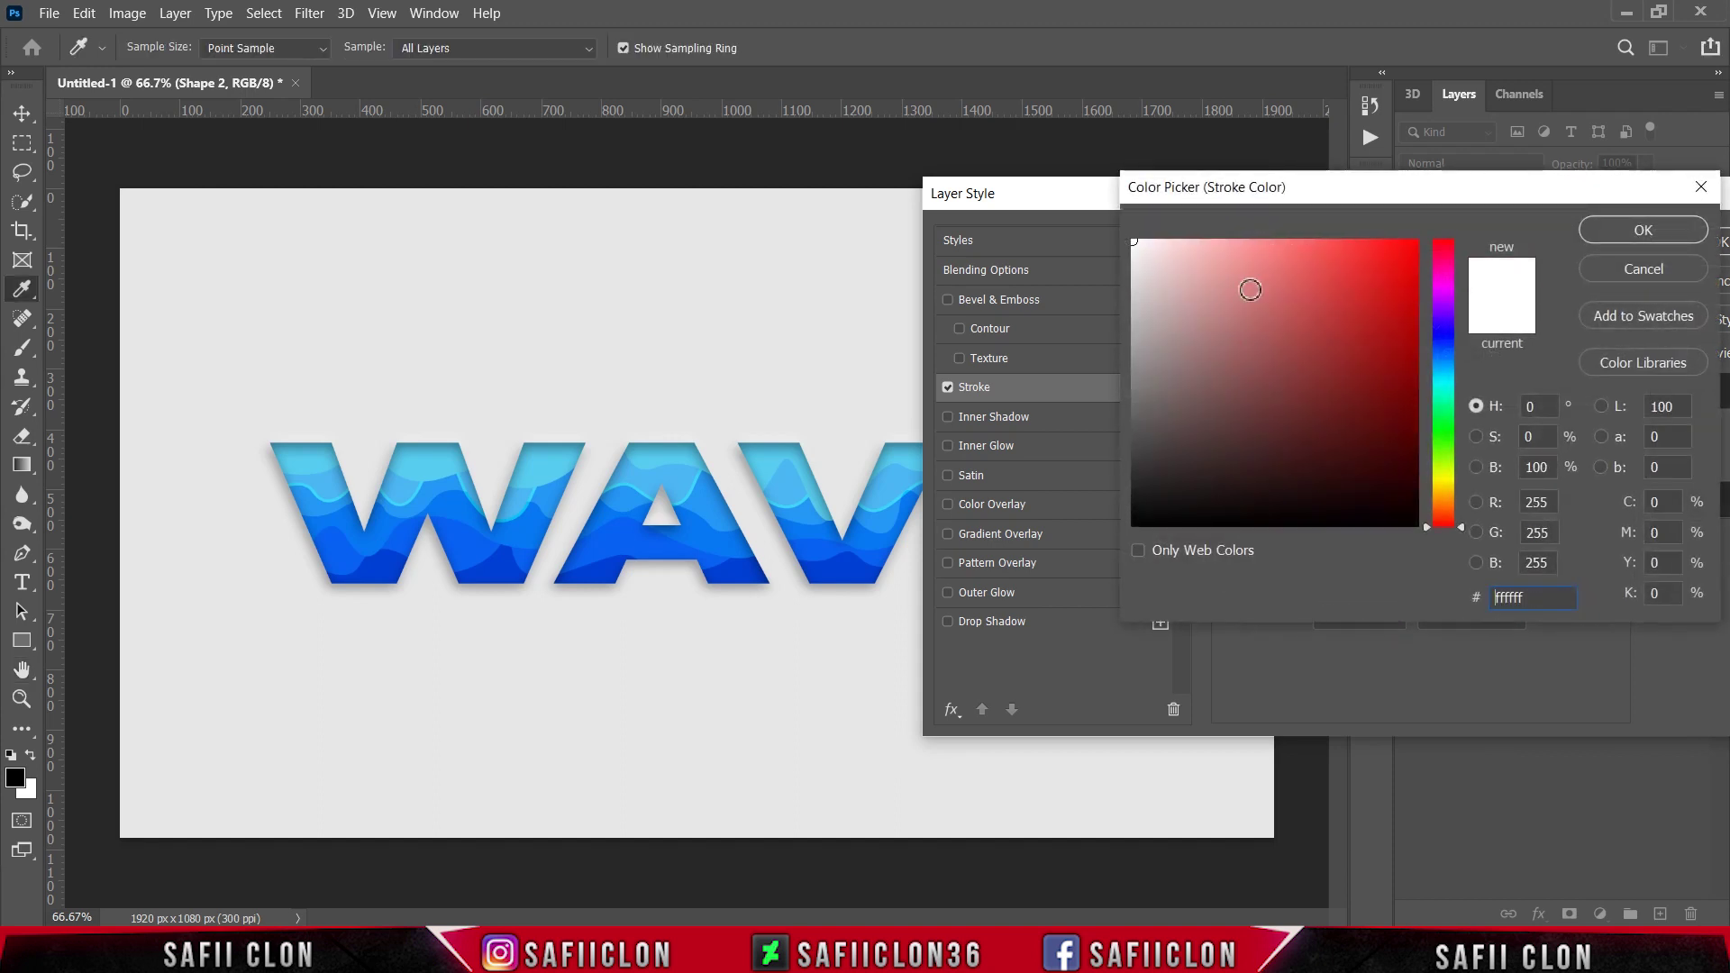
pyautogui.click(1631, 237)
pyautogui.moveTo(1628, 199)
pyautogui.mouseDown()
pyautogui.moveTo(1219, 245)
pyautogui.moveTo(1249, 243)
pyautogui.mouseUp()
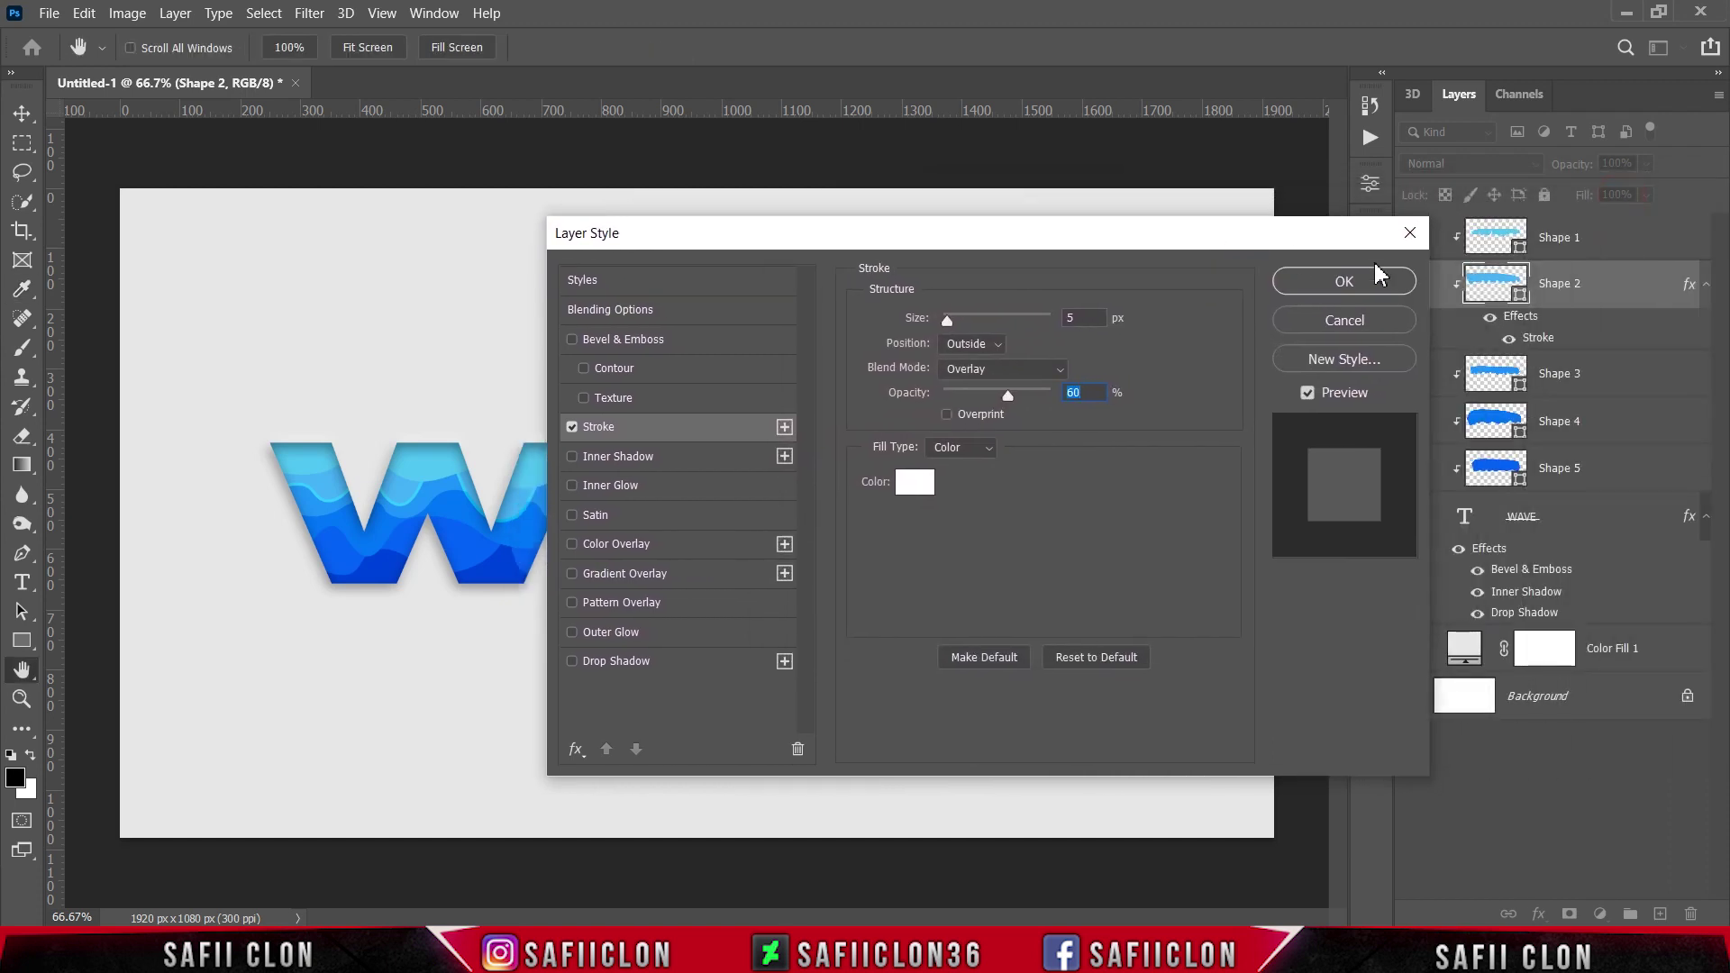
pyautogui.click(1374, 287)
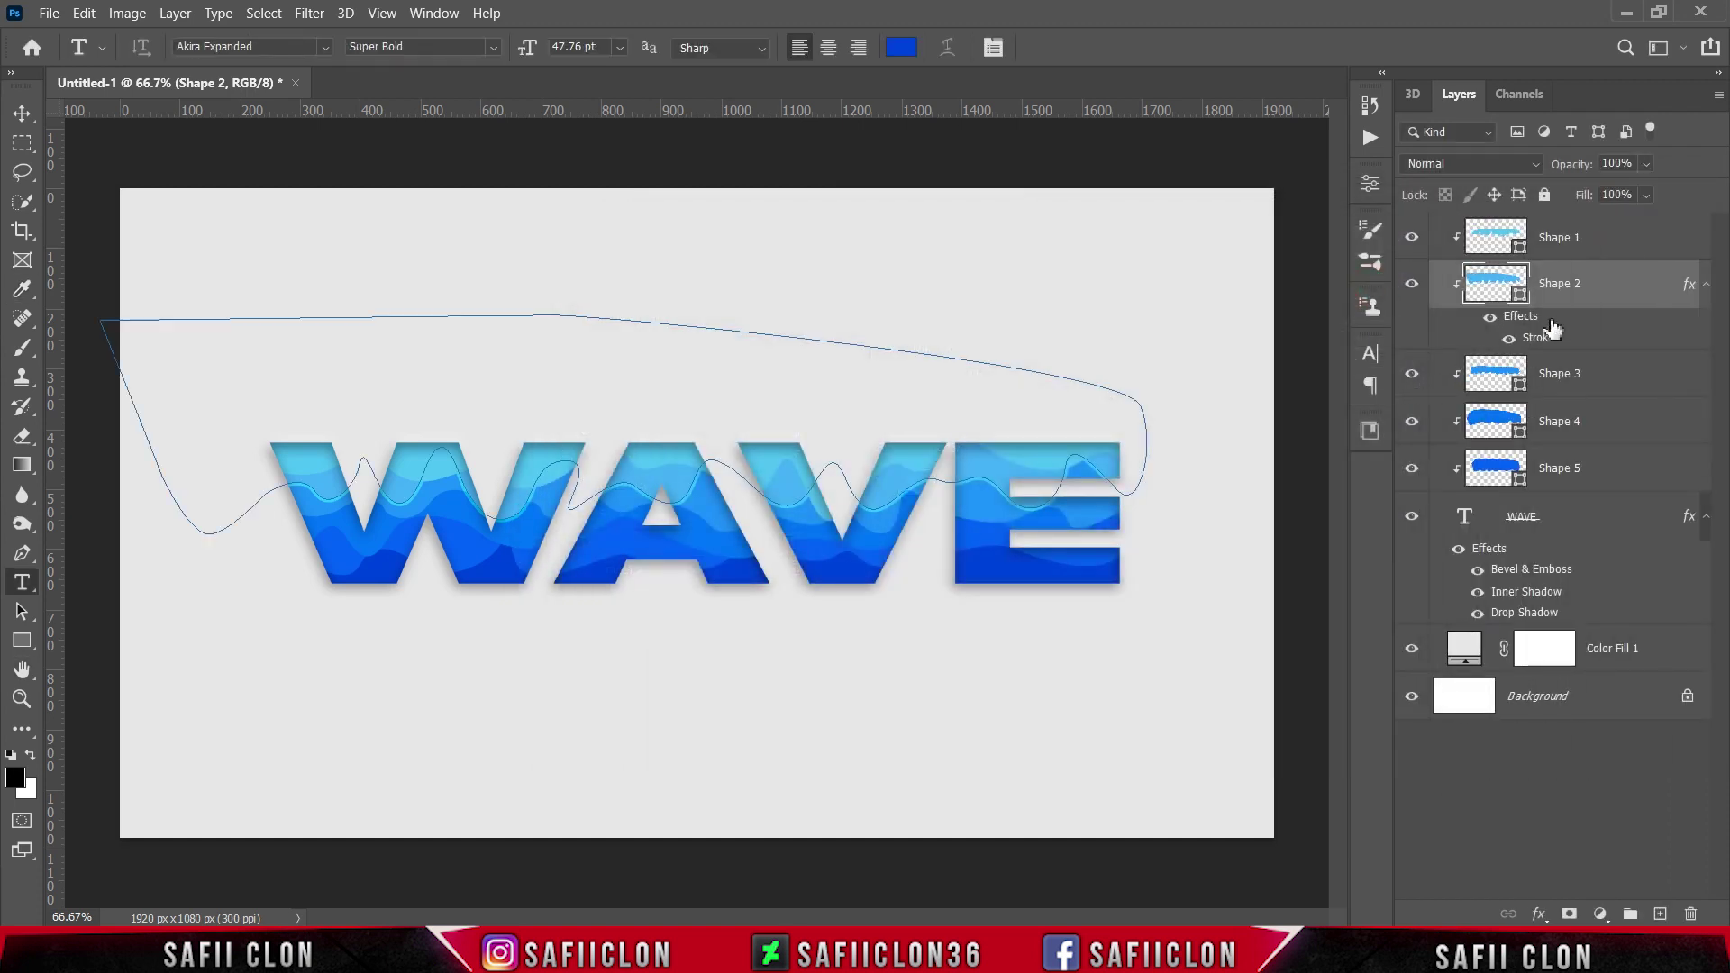
# Copy the second wave shape's layer style onto the fourth wave shape and hide the path outline
pyautogui.rightClick(1601, 286)
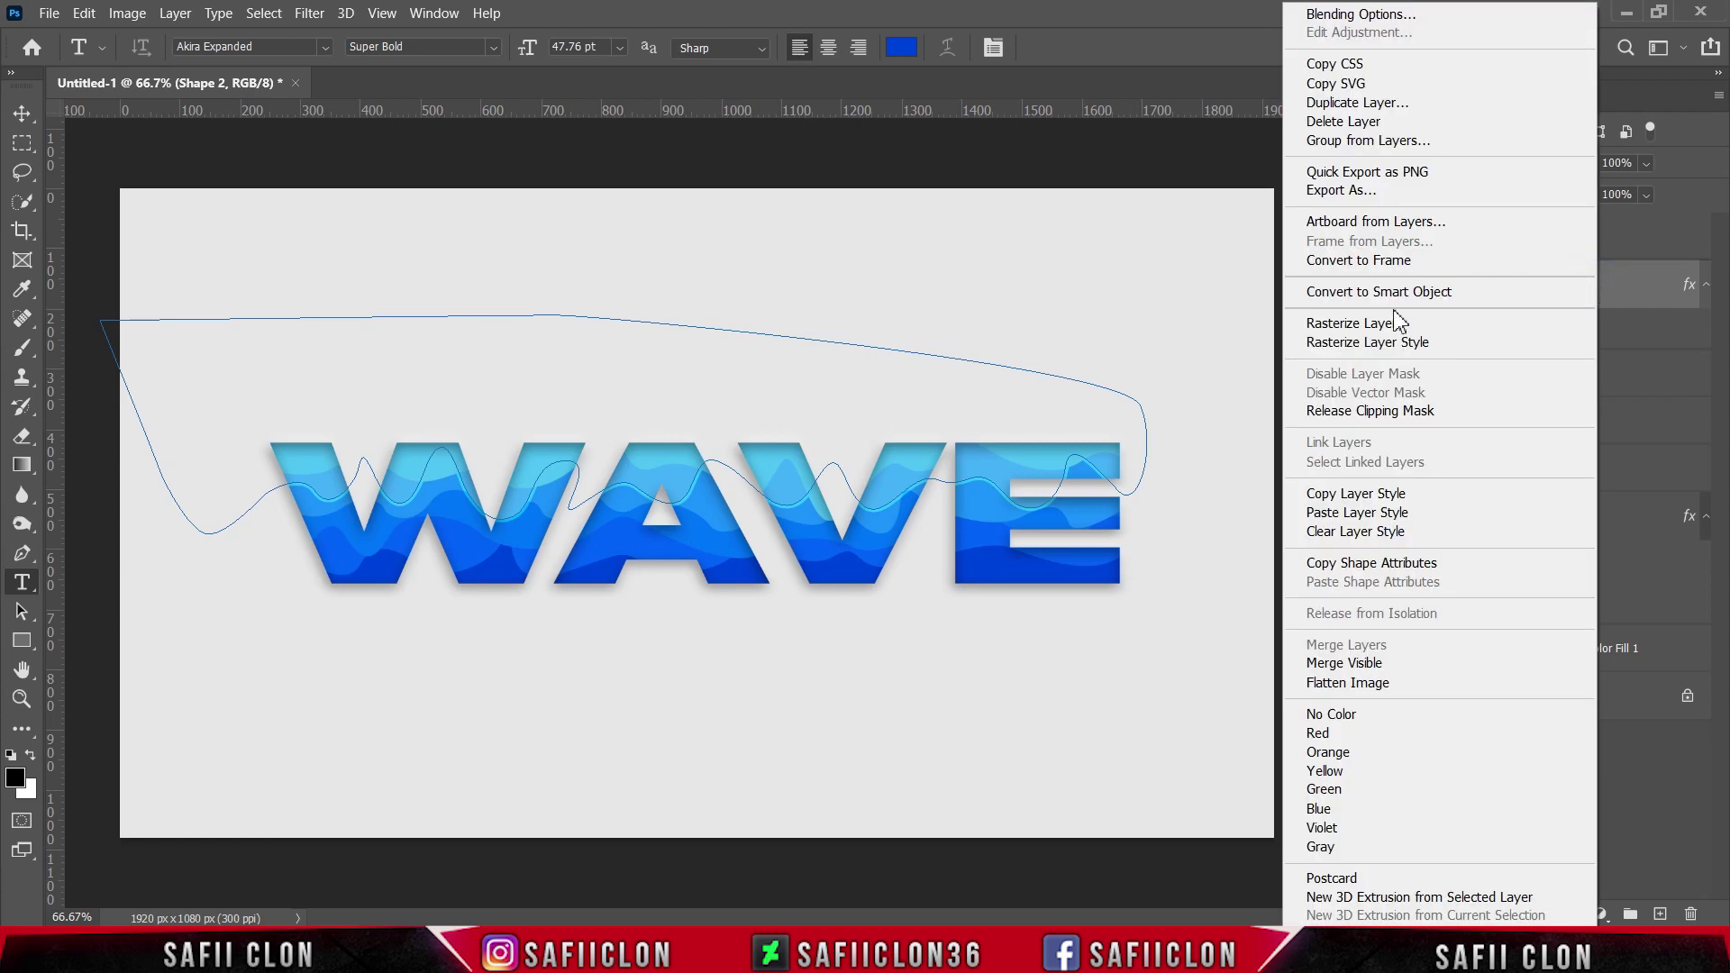
pyautogui.click(1340, 494)
pyautogui.click(1636, 375)
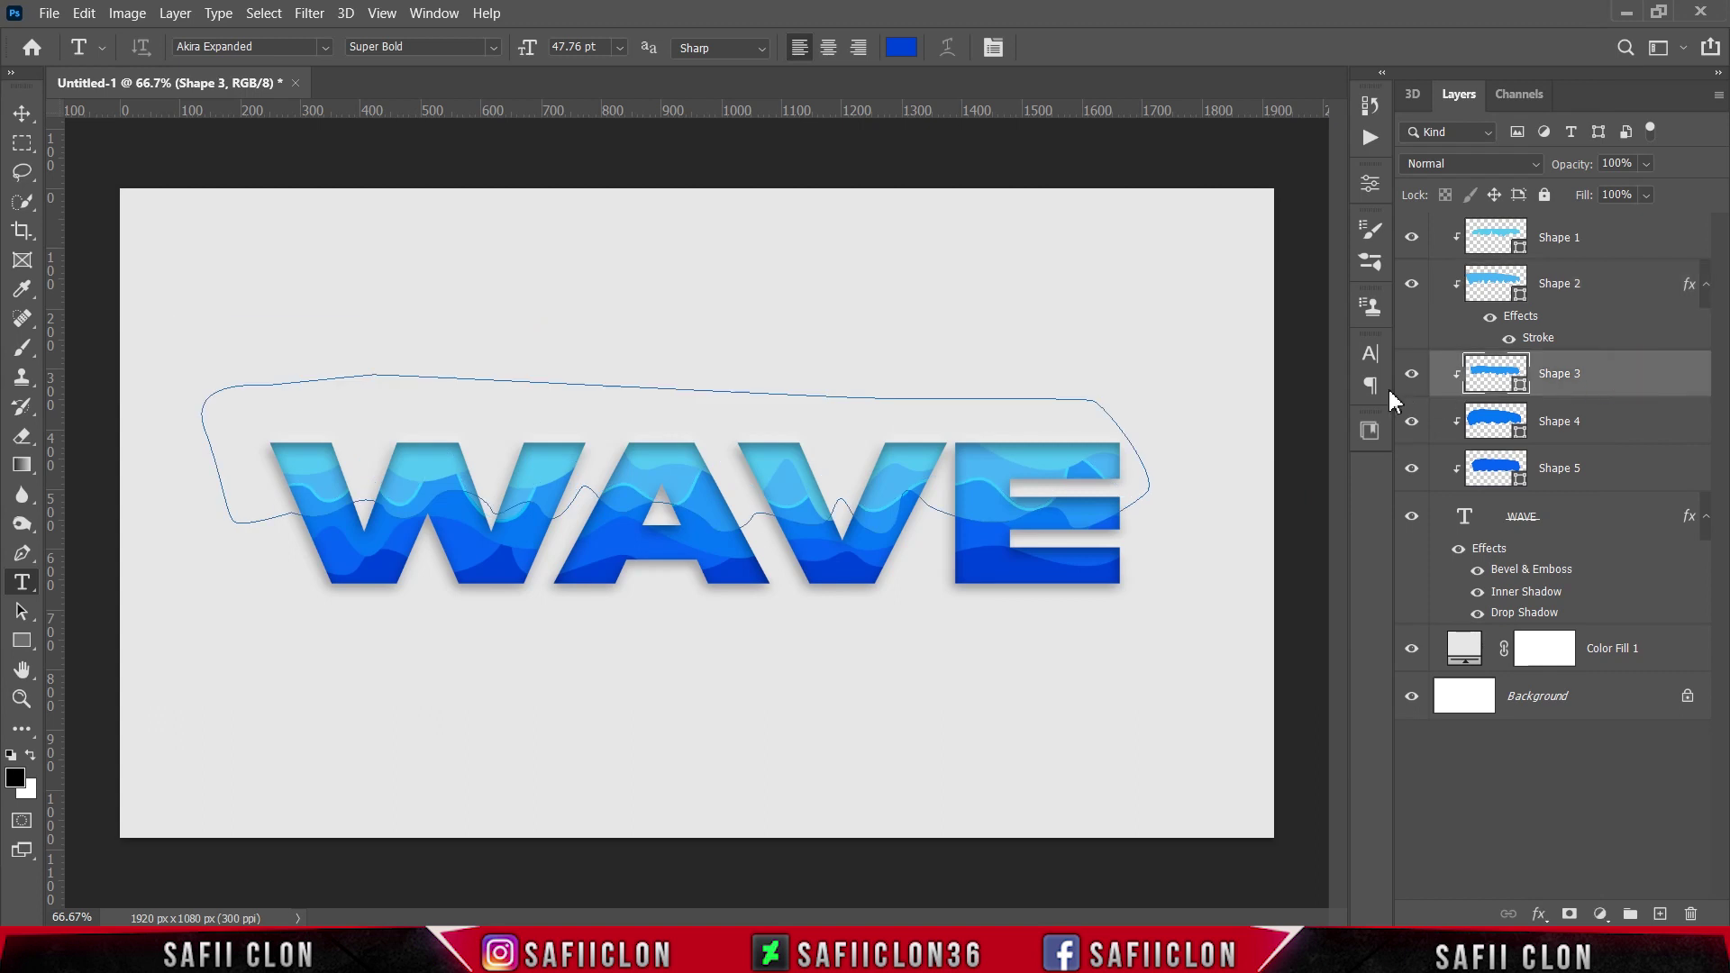
pyautogui.click(1412, 373)
pyautogui.click(1412, 373)
pyautogui.click(1415, 423)
pyautogui.click(1412, 424)
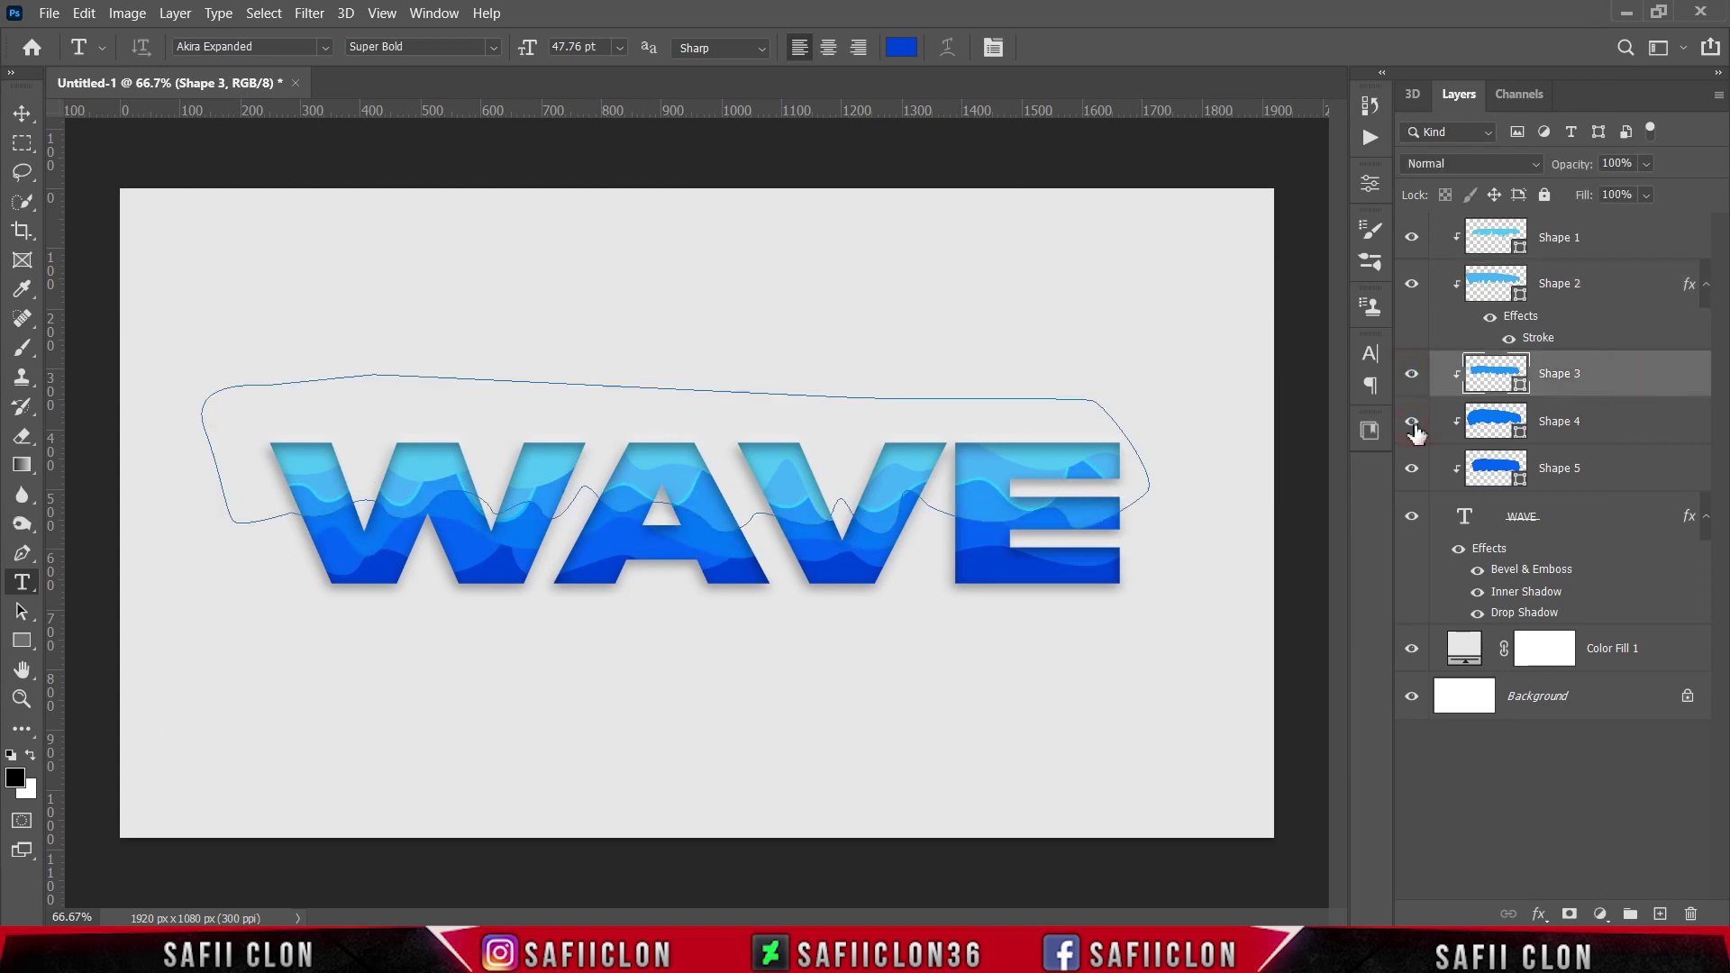
pyautogui.click(1615, 424)
pyautogui.rightClick(1616, 425)
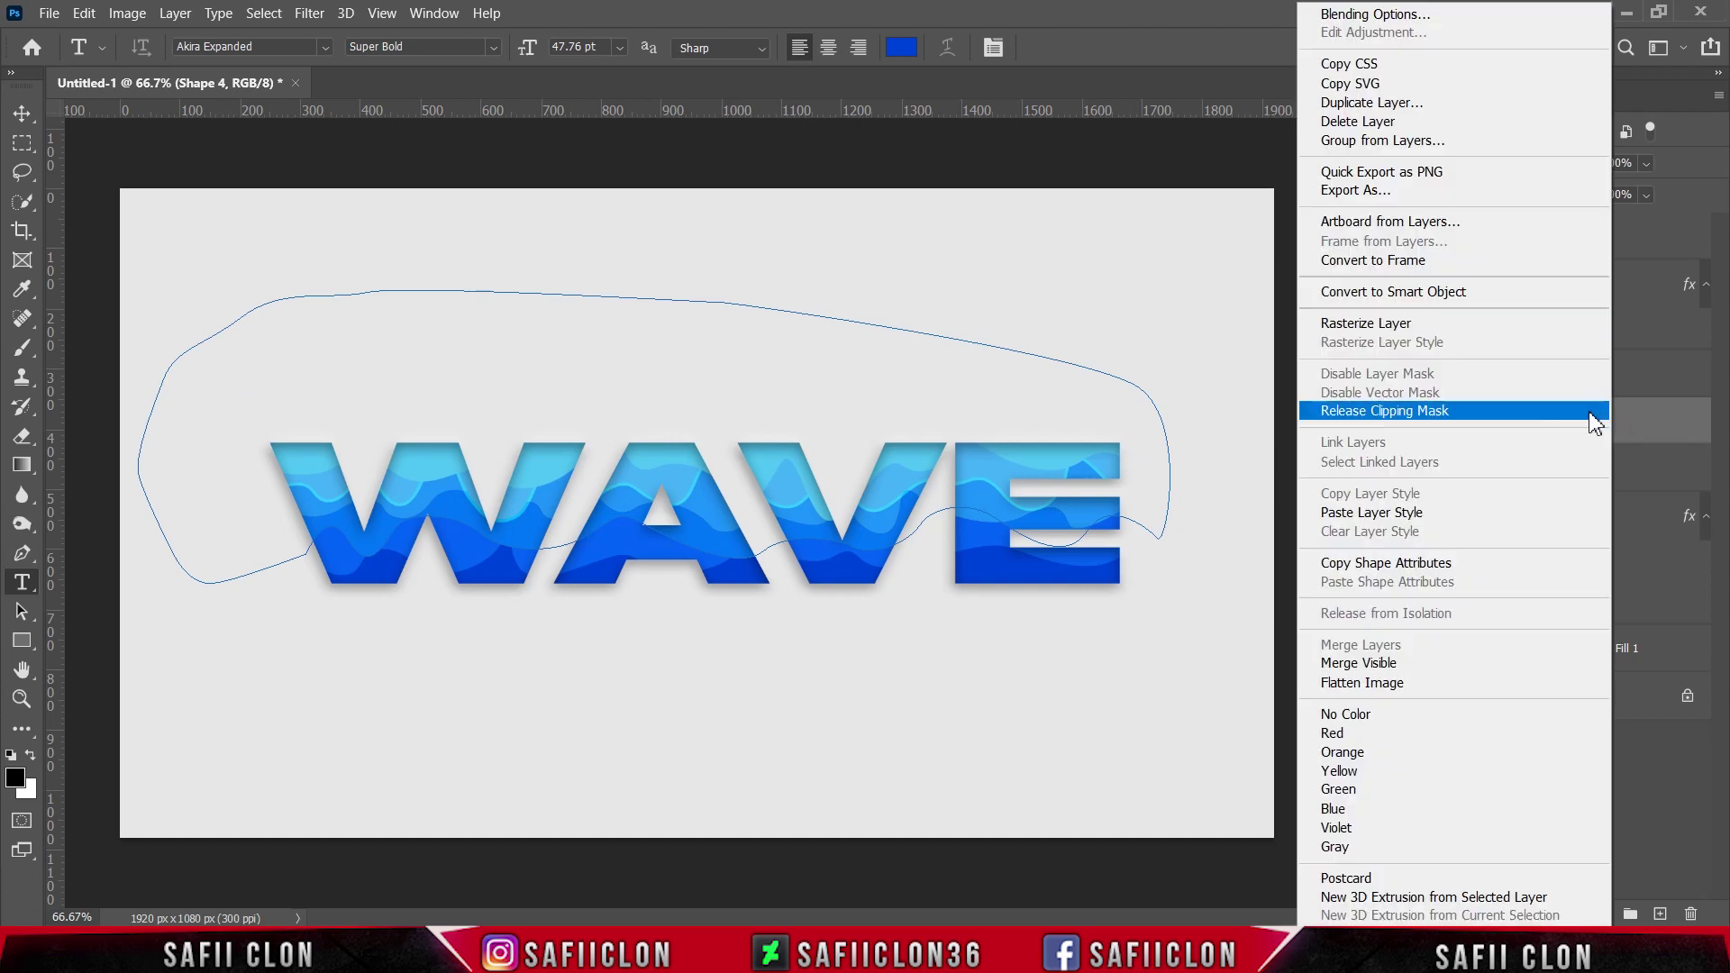
pyautogui.click(1368, 513)
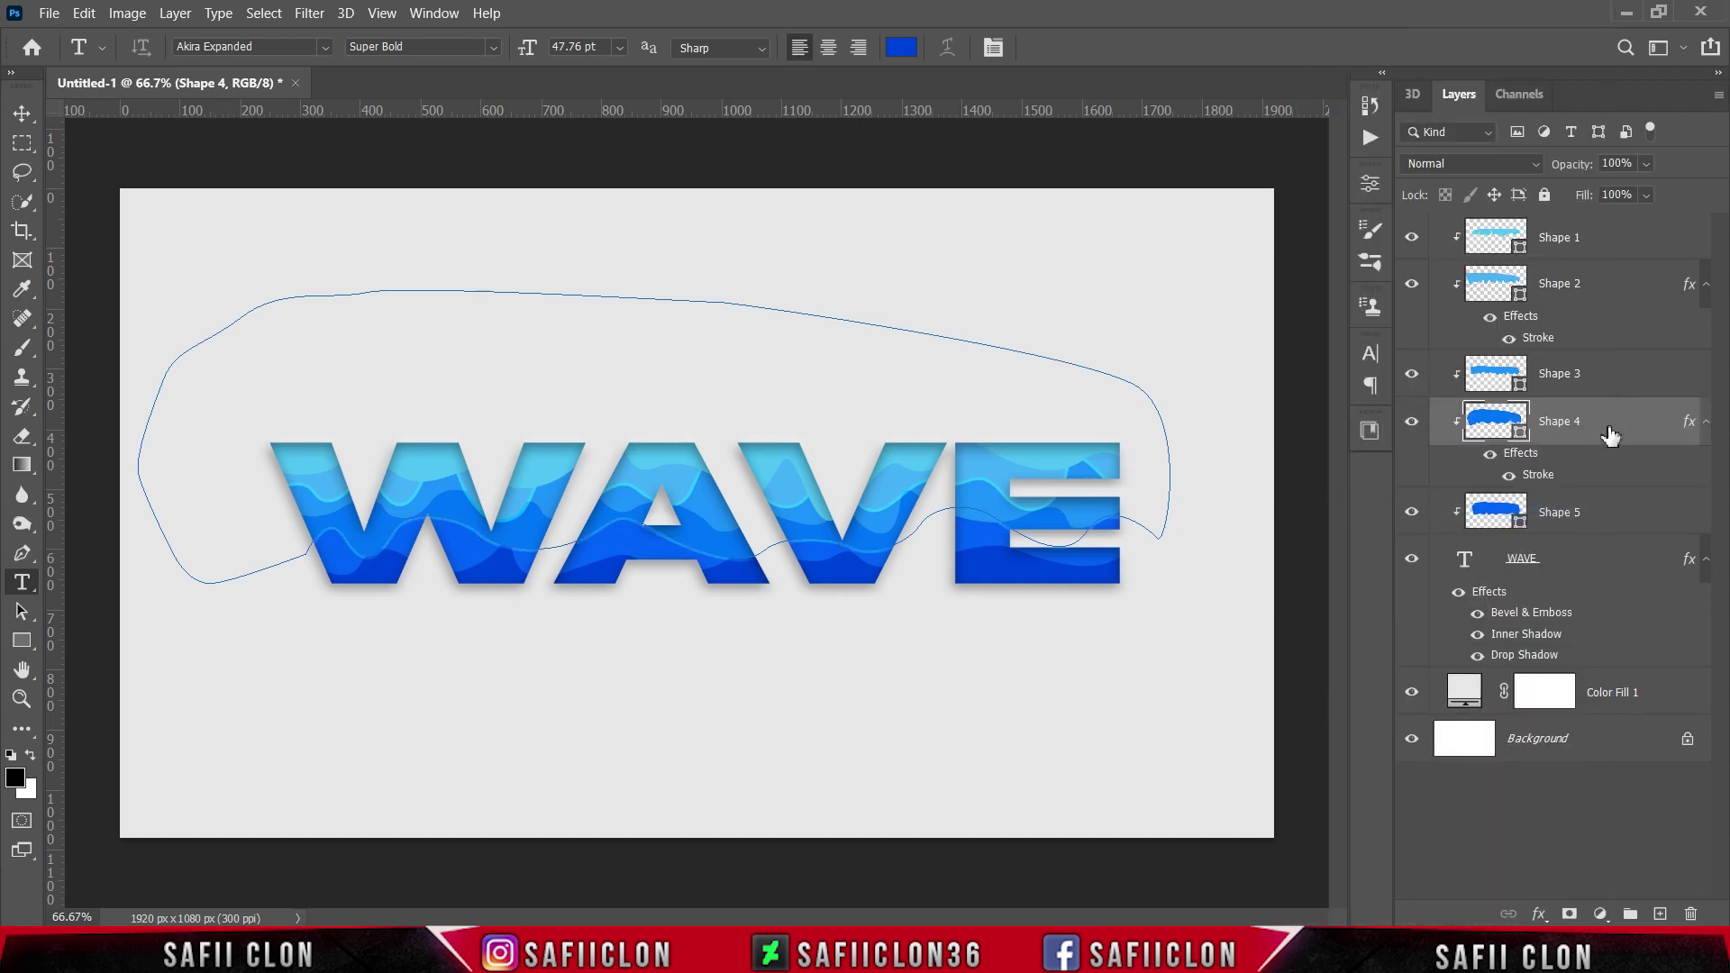
pyautogui.hotkey('ctrl', 'h')
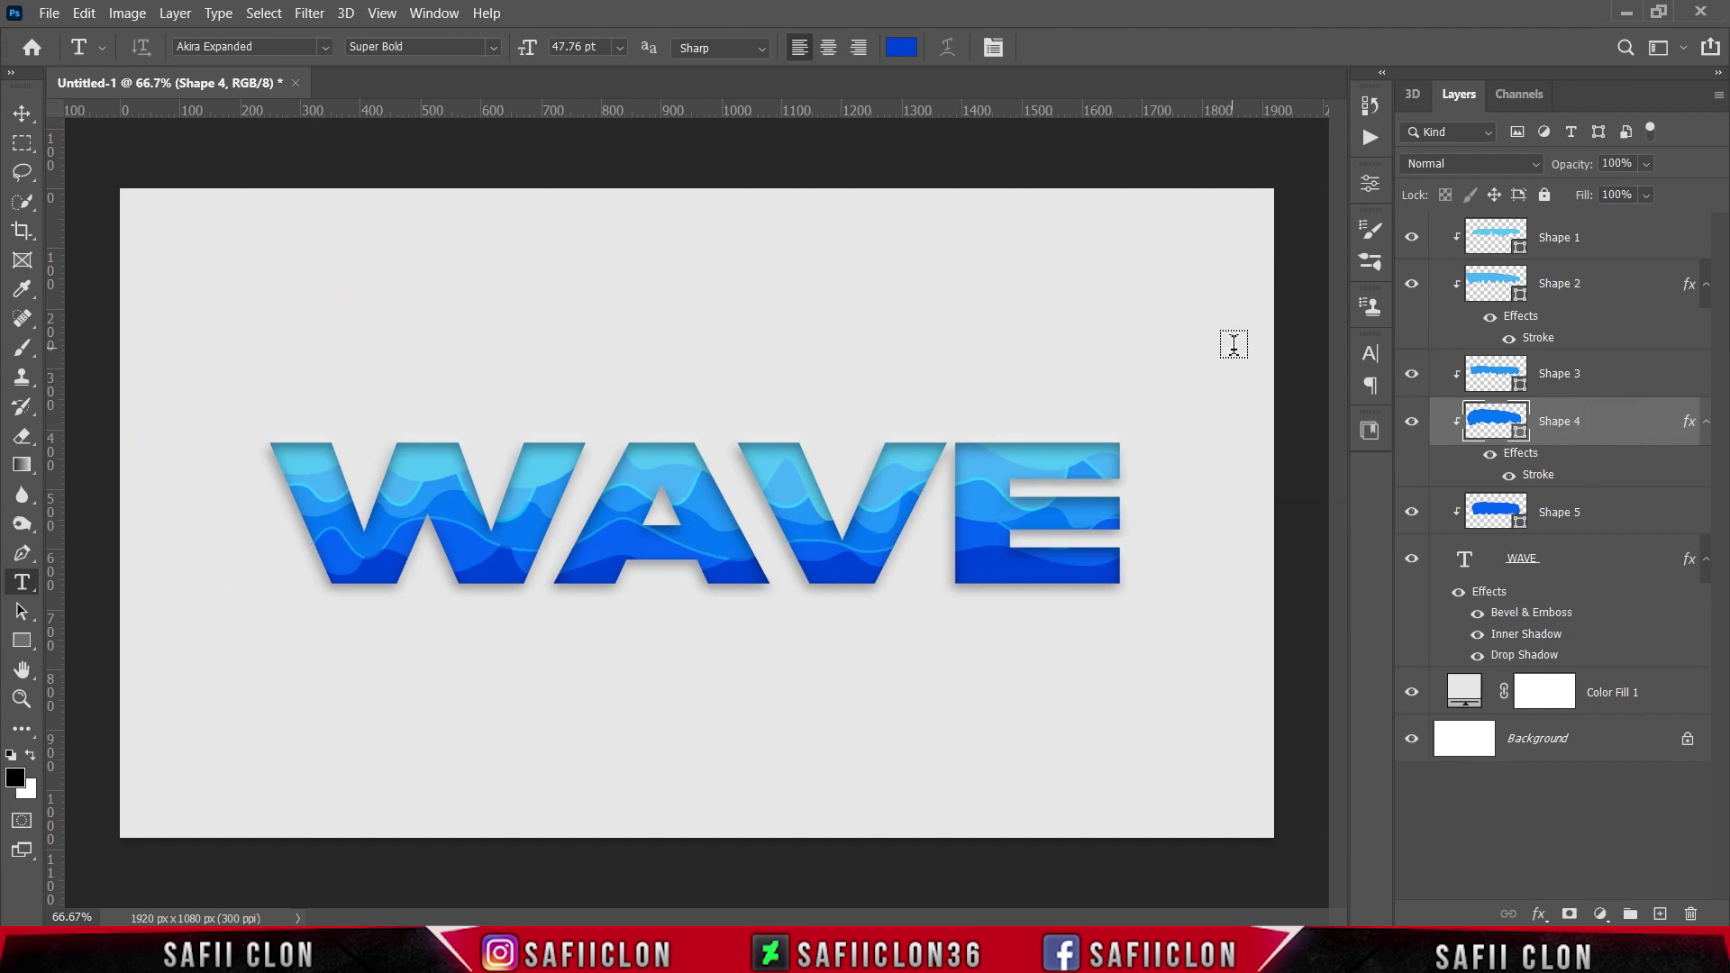
# Examine the stroked wave edges inside the WAVE letters at close range and in the full document view
pyautogui.hotkey('ctrl', '+')
pyautogui.hotkey('ctrl', '+')
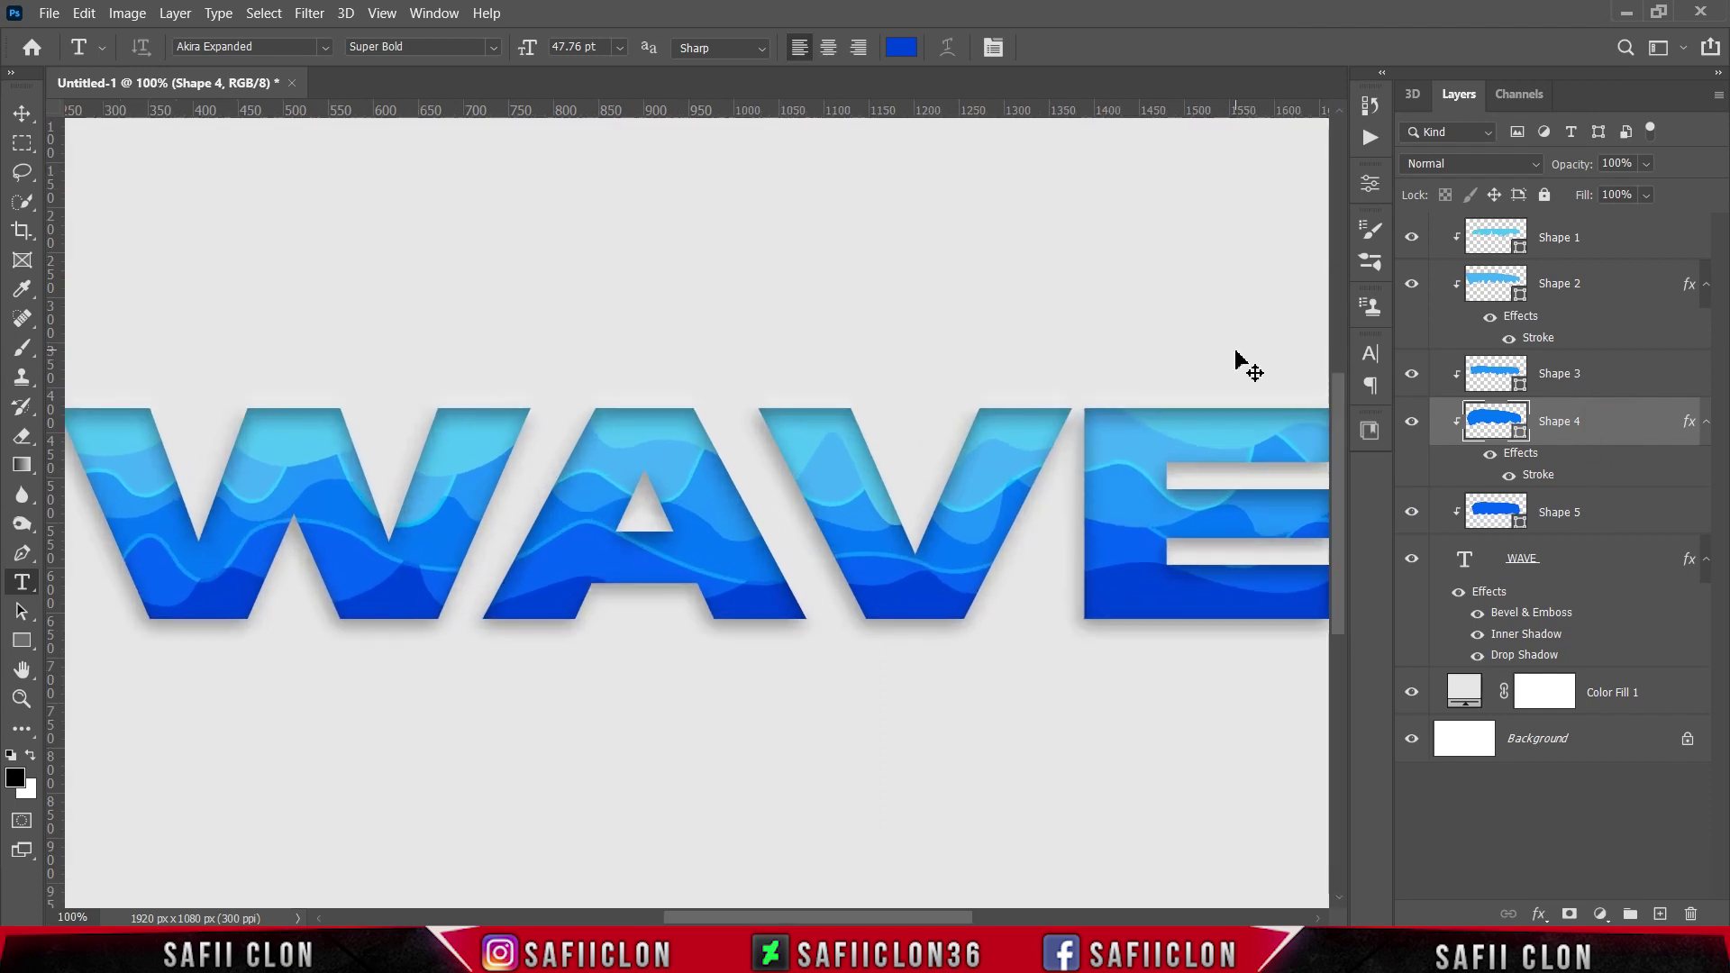
pyautogui.hotkey('ctrl', '-')
pyautogui.hotkey('ctrl', '-')
pyautogui.hotkey('ctrl', '-')
pyautogui.hotkey('ctrl', '+')
pyautogui.hotkey('ctrl', '+')
pyautogui.hotkey('ctrl', '-')
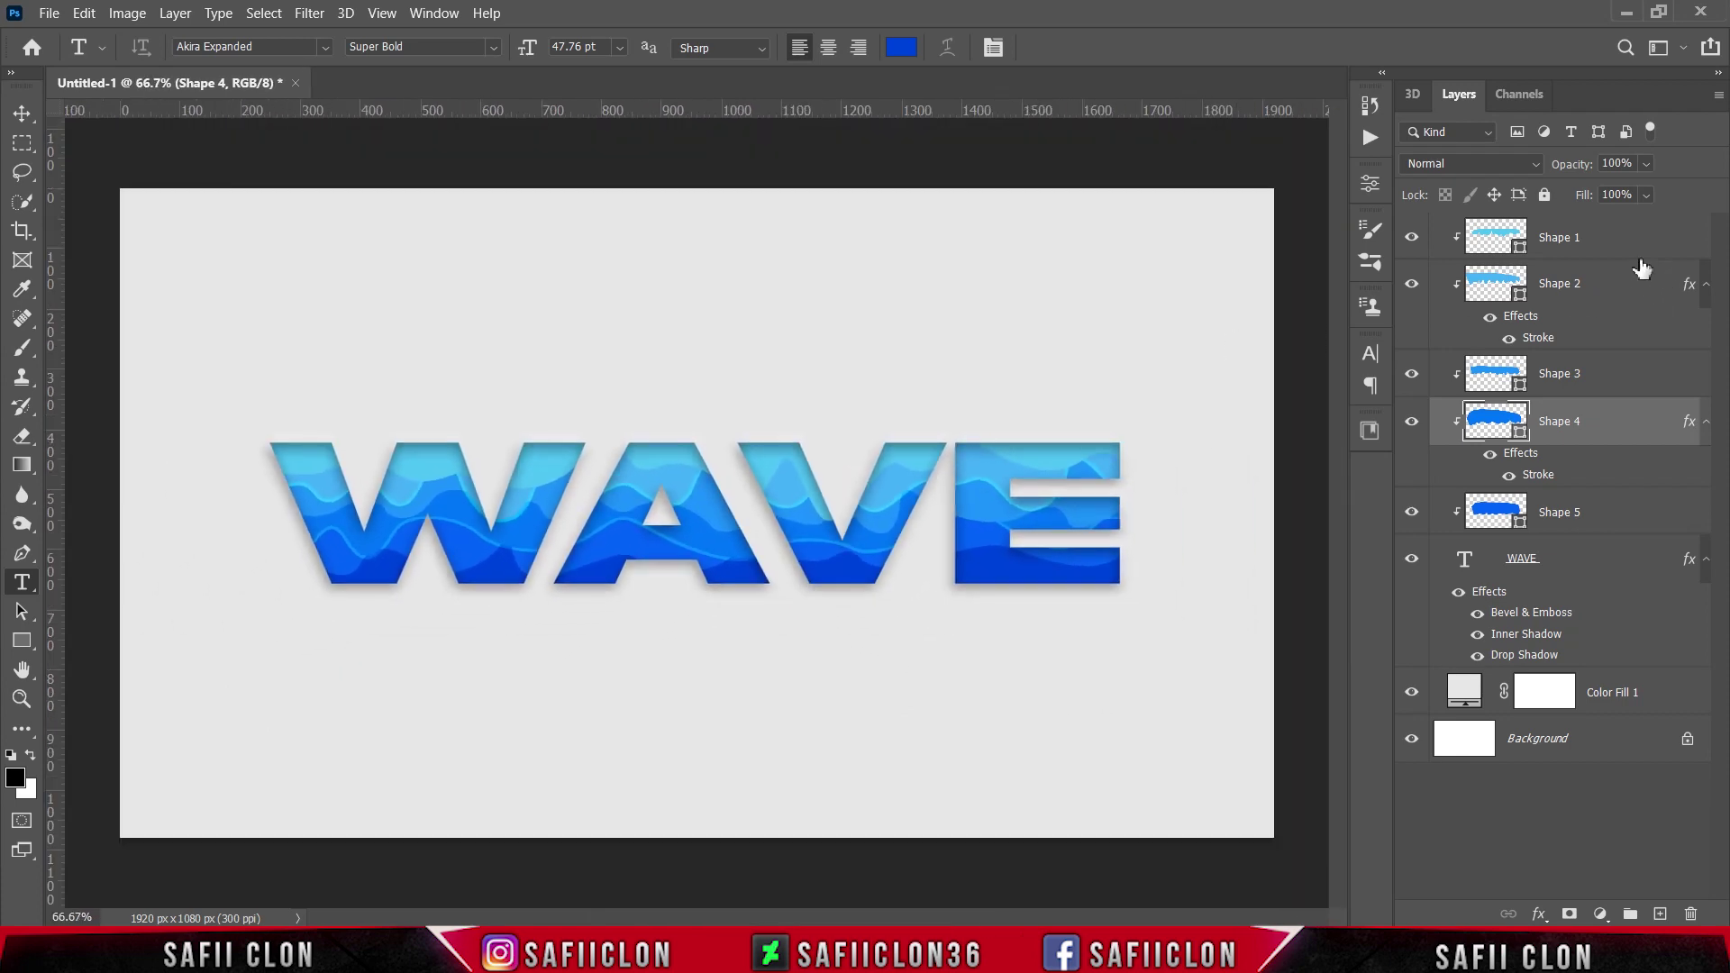
# Group the five wave shapes with the WAVE text layer and name the group TEXT
pyautogui.click(1616, 245)
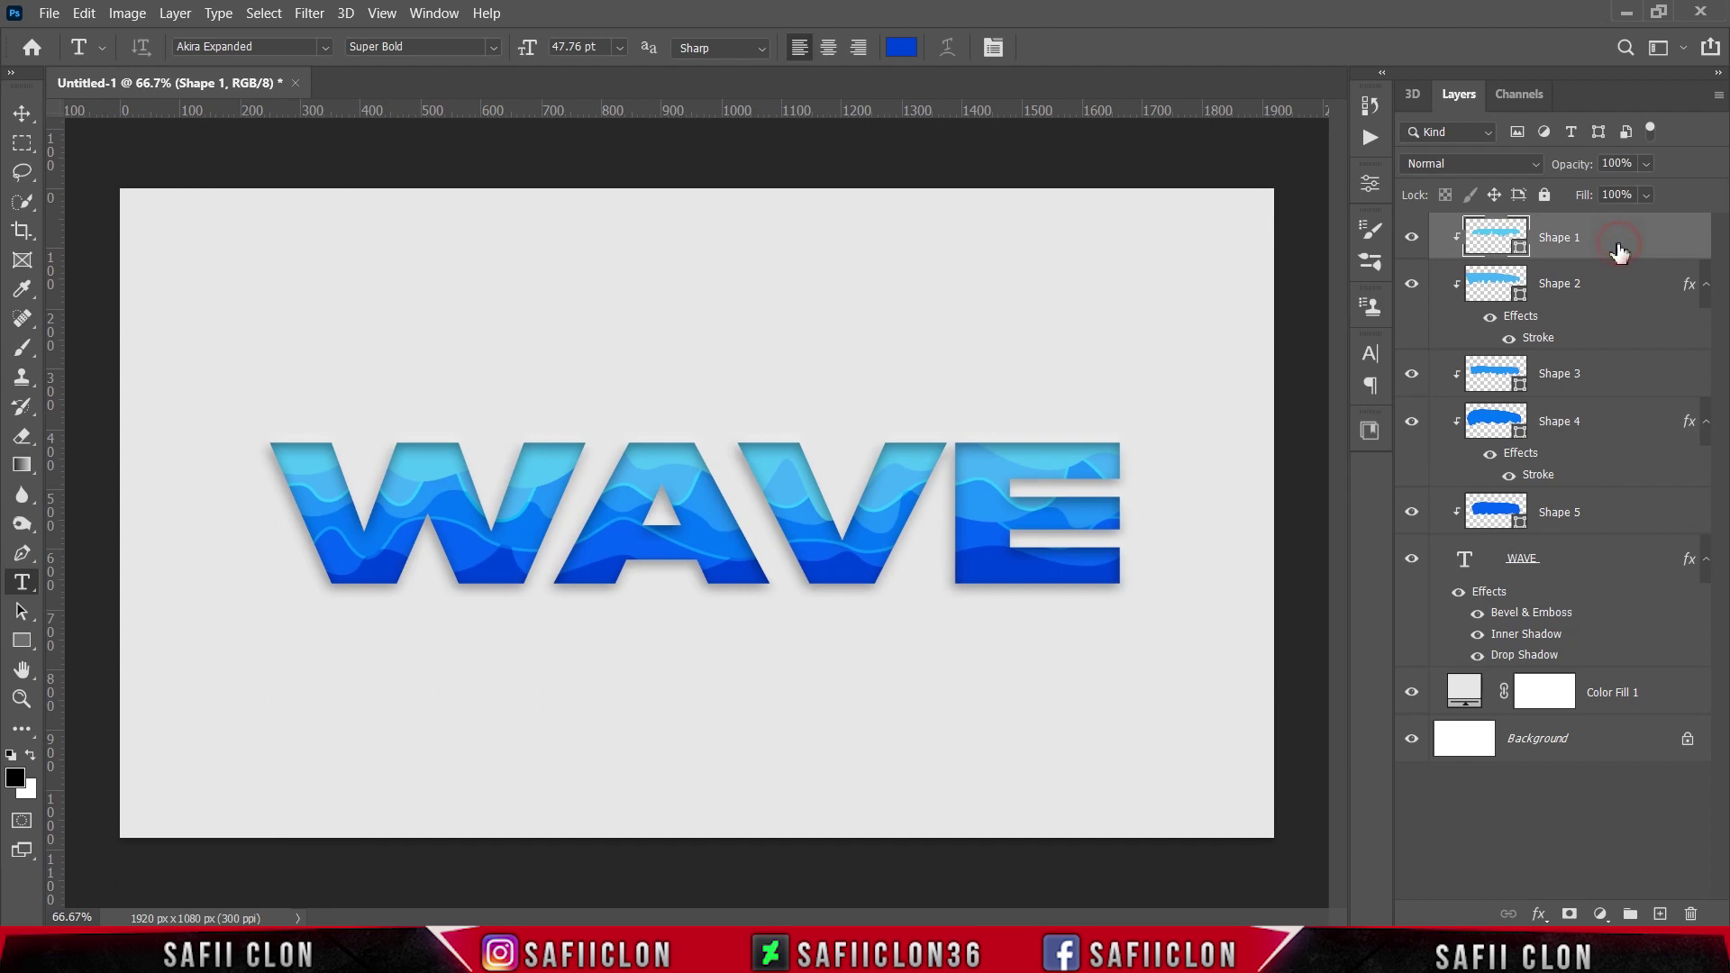
pyautogui.keyDown('shift'); pyautogui.click(1598, 560); pyautogui.keyUp('shift')
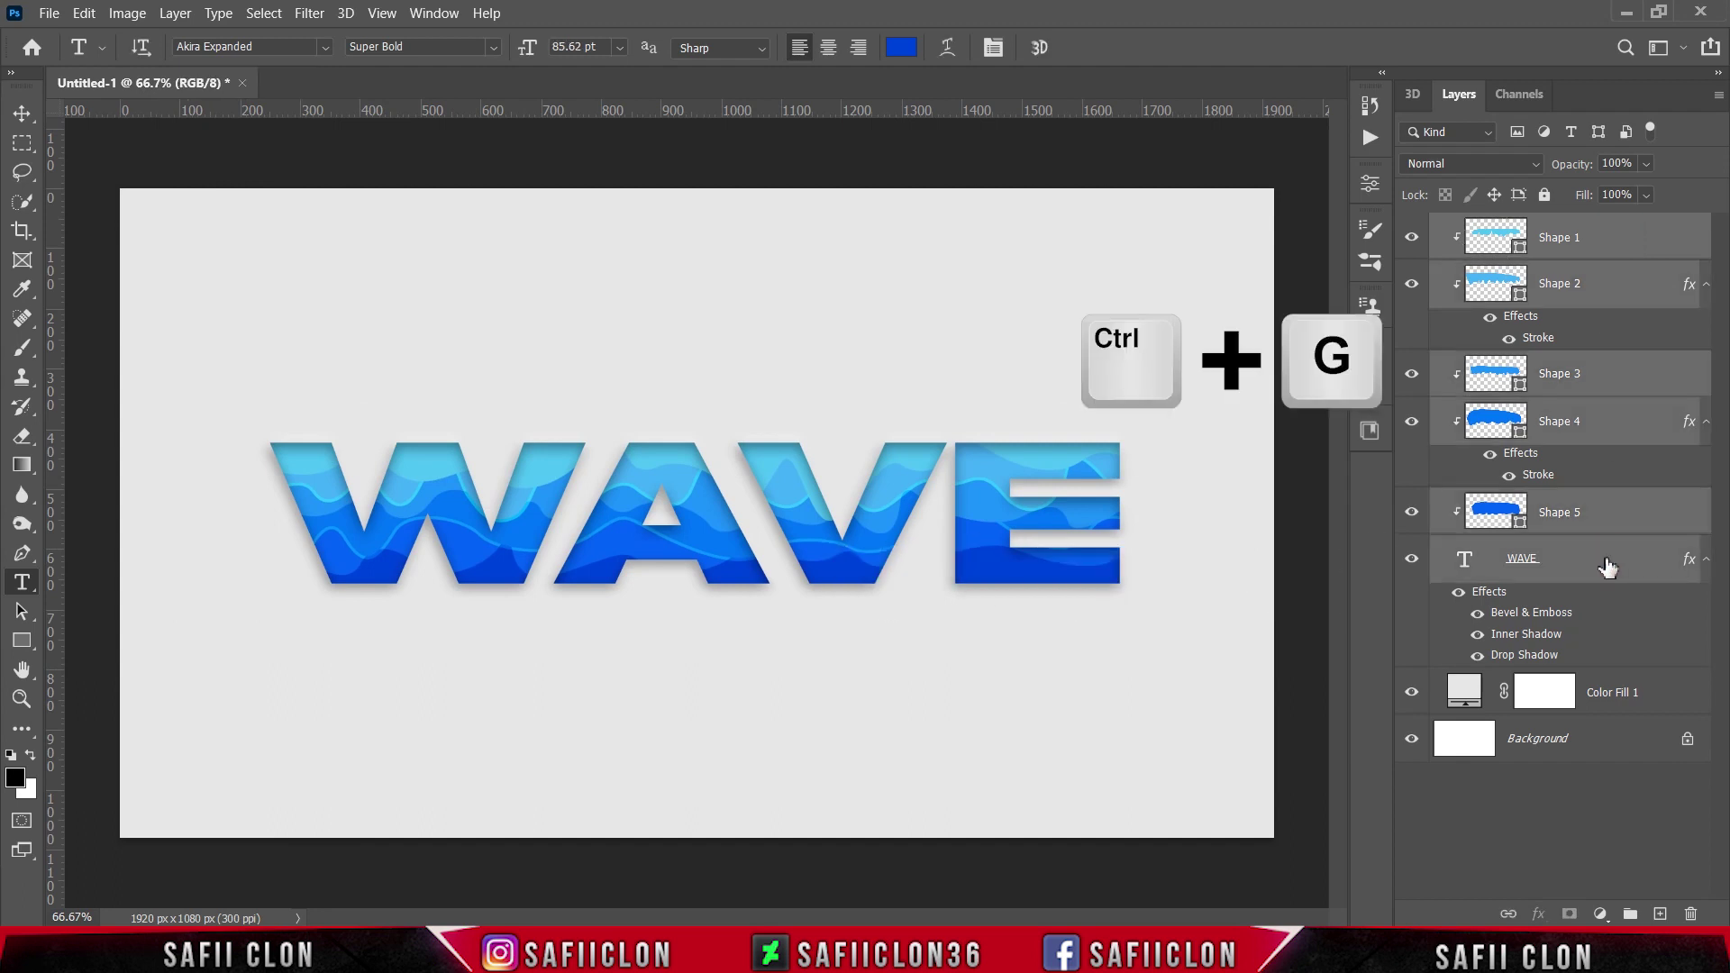
pyautogui.hotkey('ctrl', 'g')
pyautogui.doubleClick(1534, 238)
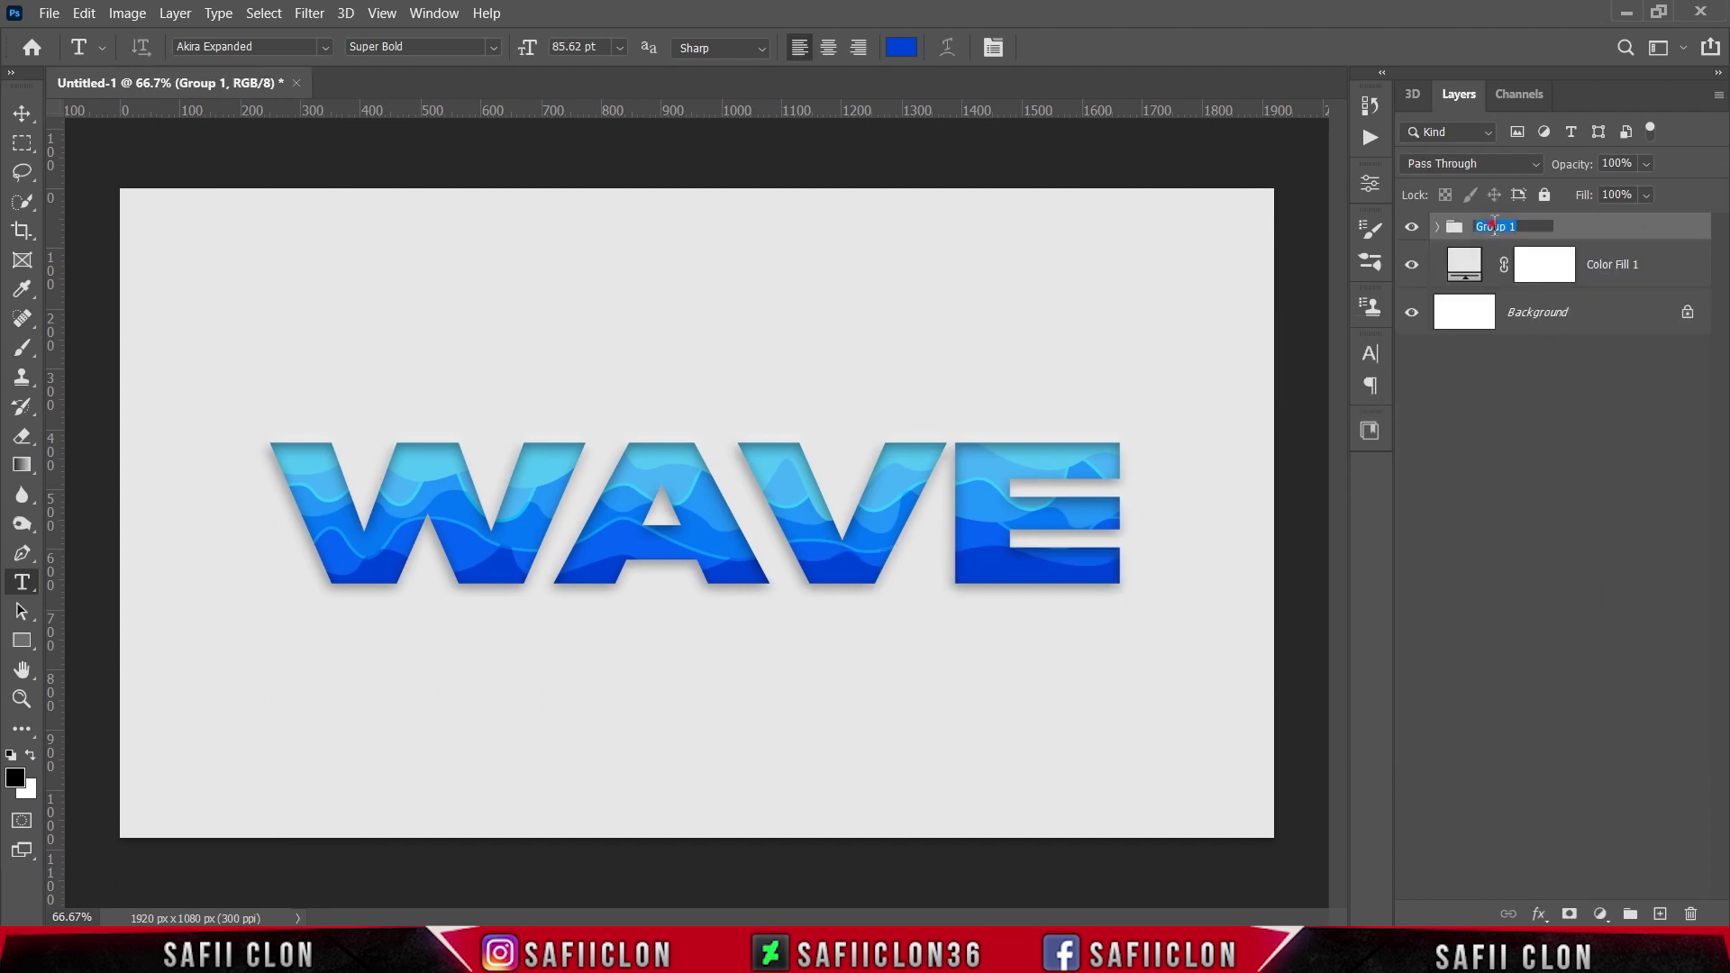
pyautogui.write('TEXT')
pyautogui.press('Return')
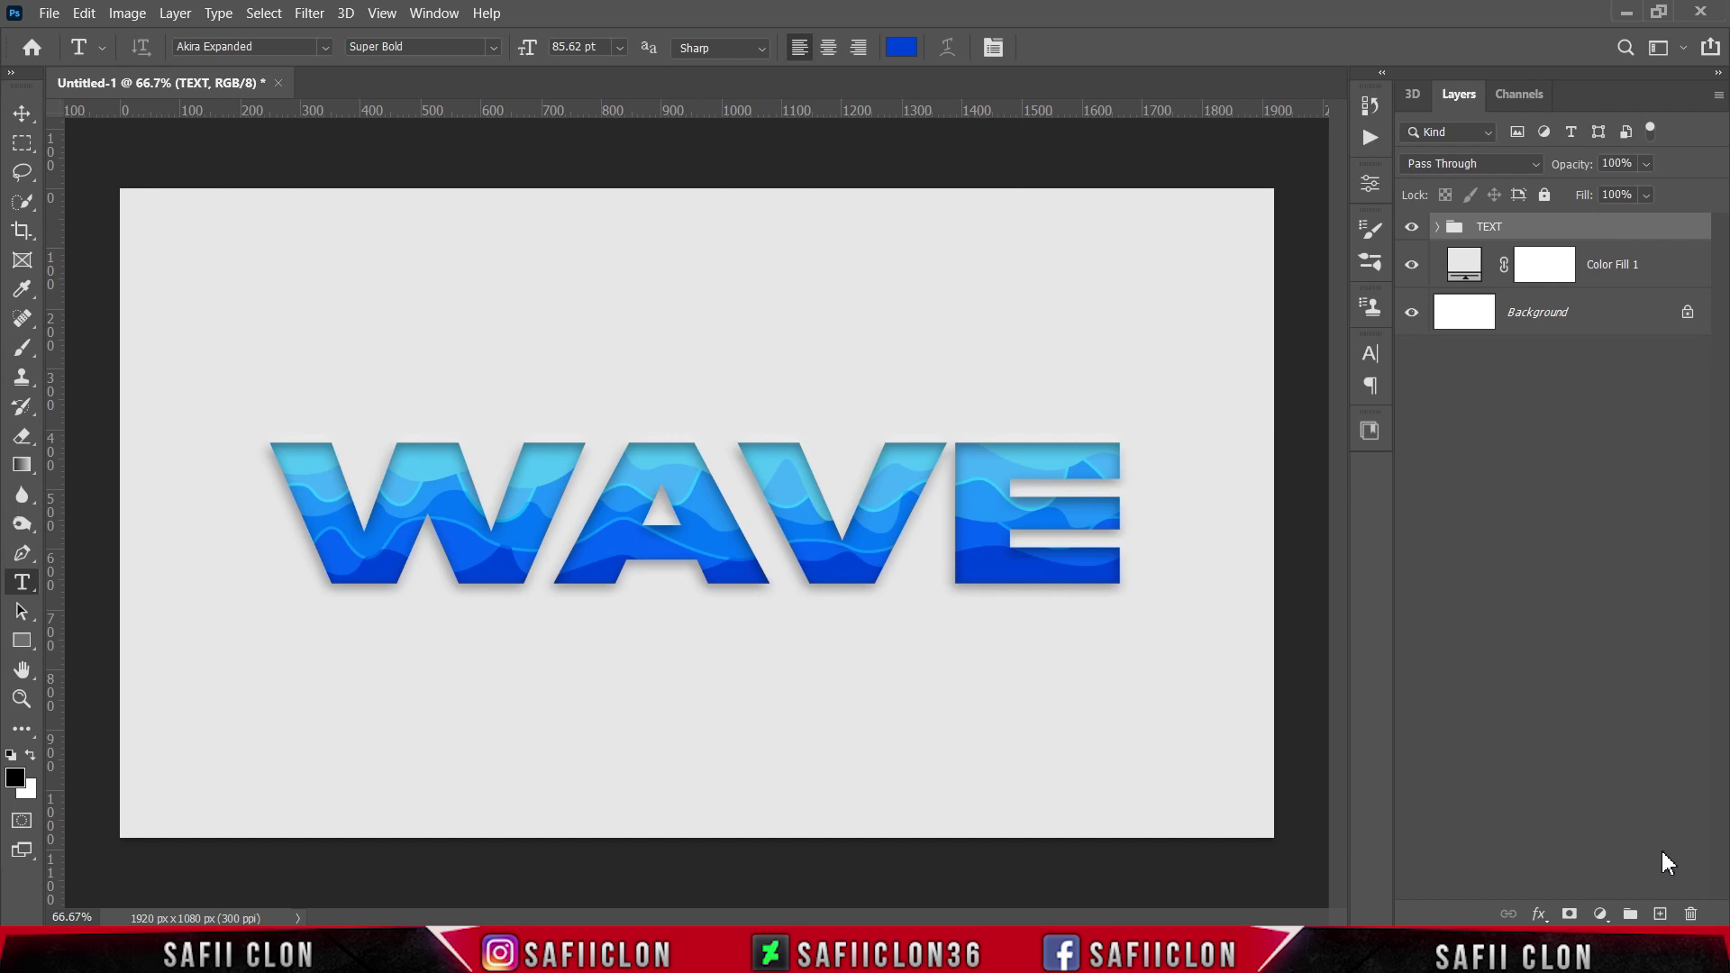
# Add a new layer above the TEXT group and fill it with black in Normal mode at 100% opacity
pyautogui.click(1660, 914)
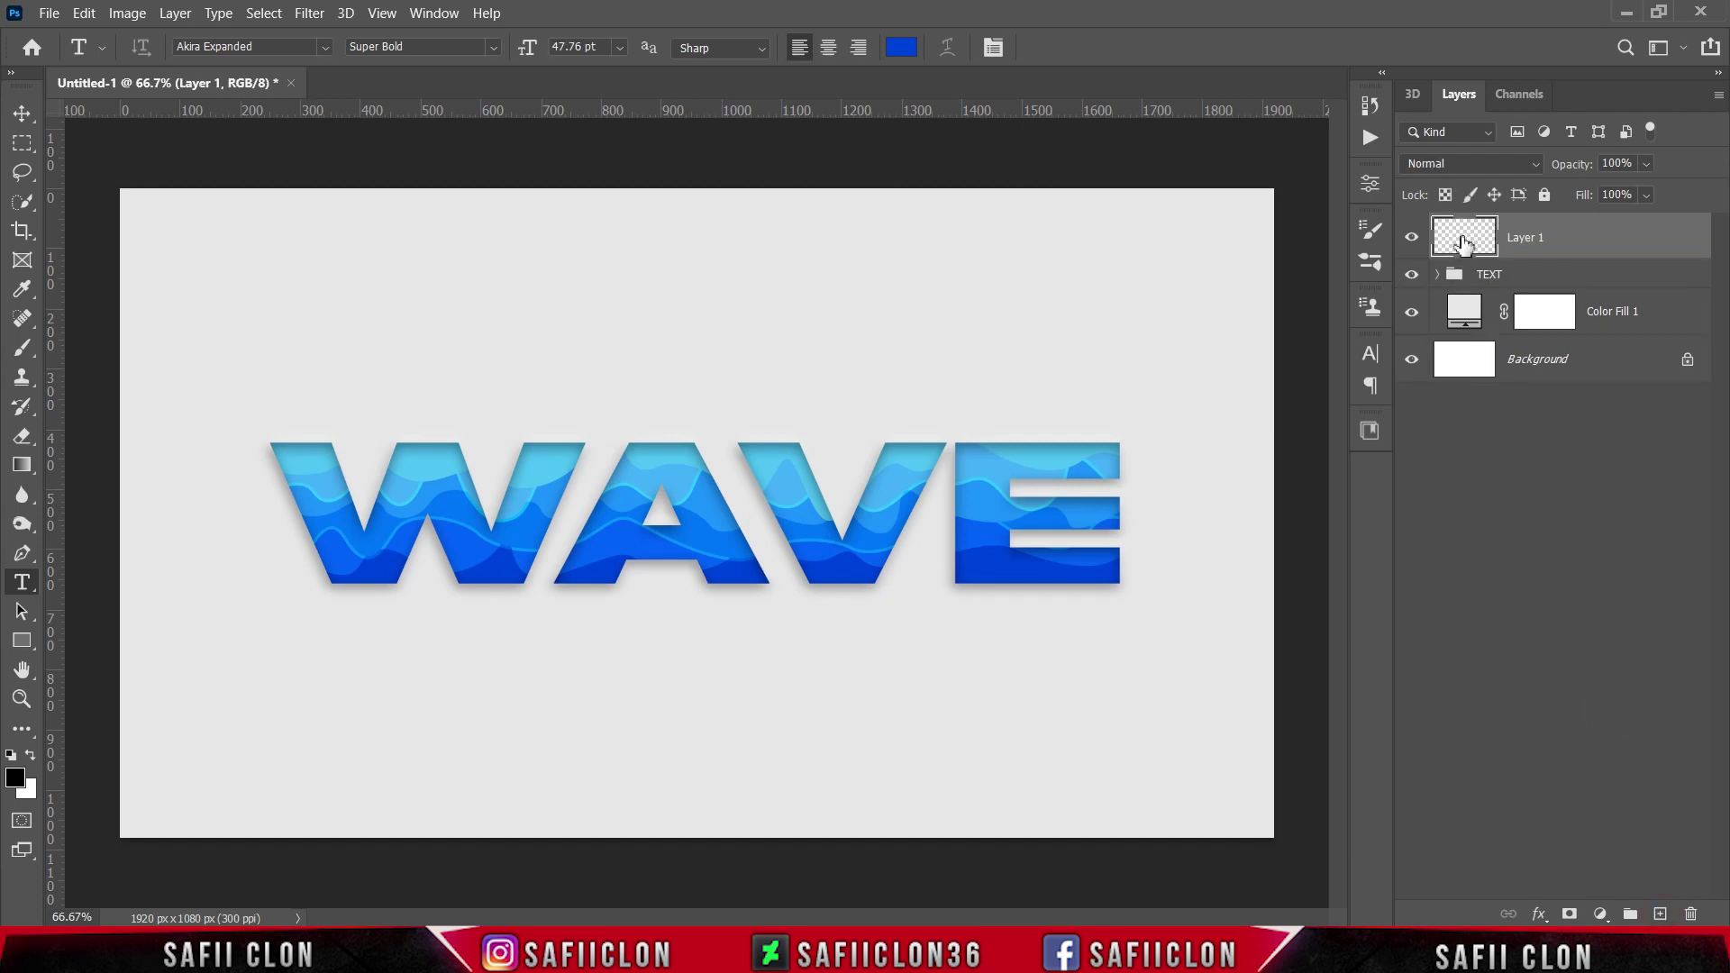
pyautogui.click(84, 13)
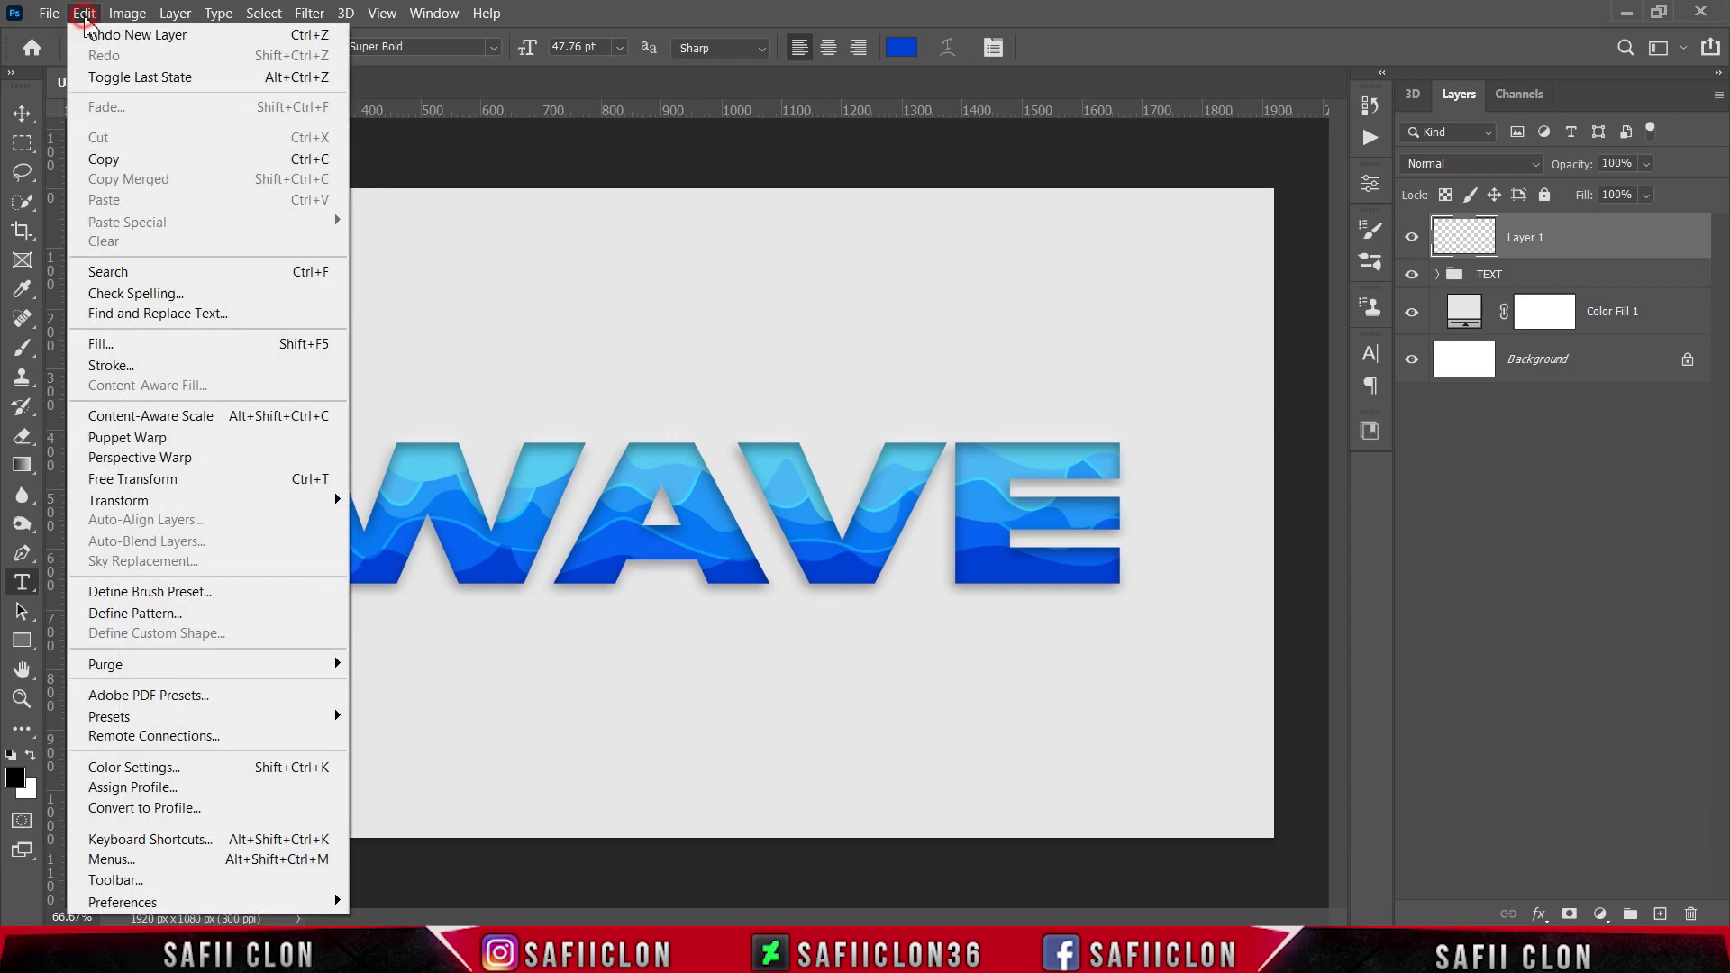
pyautogui.click(127, 344)
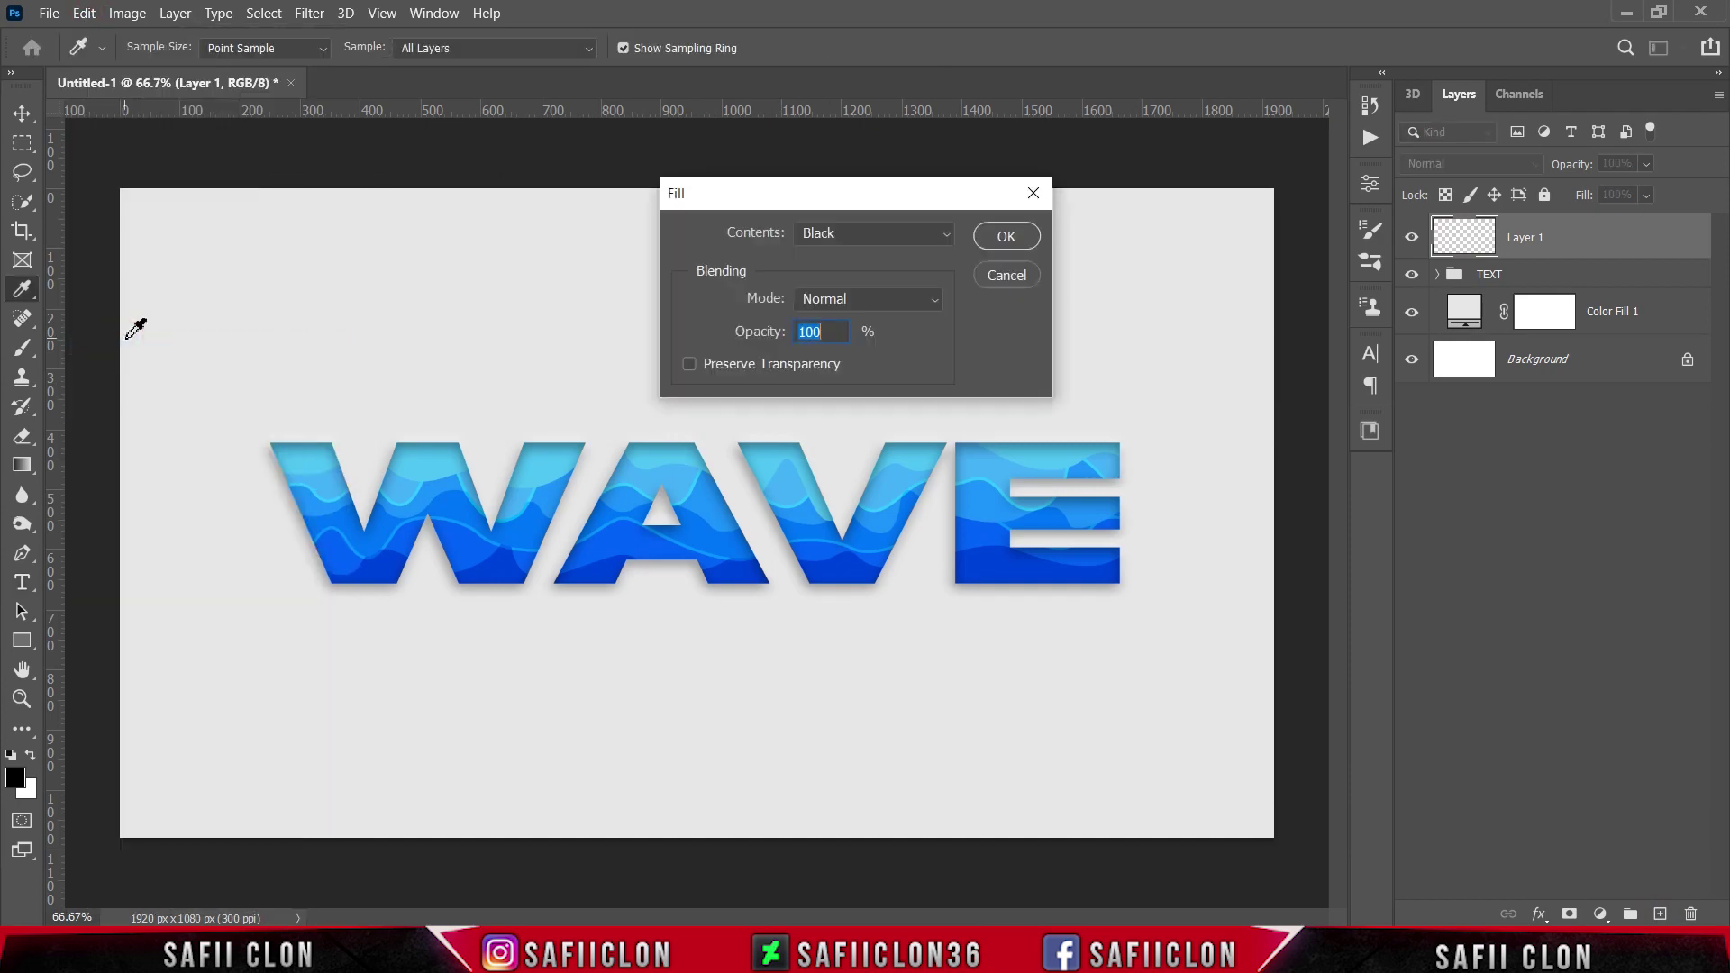
pyautogui.click(867, 236)
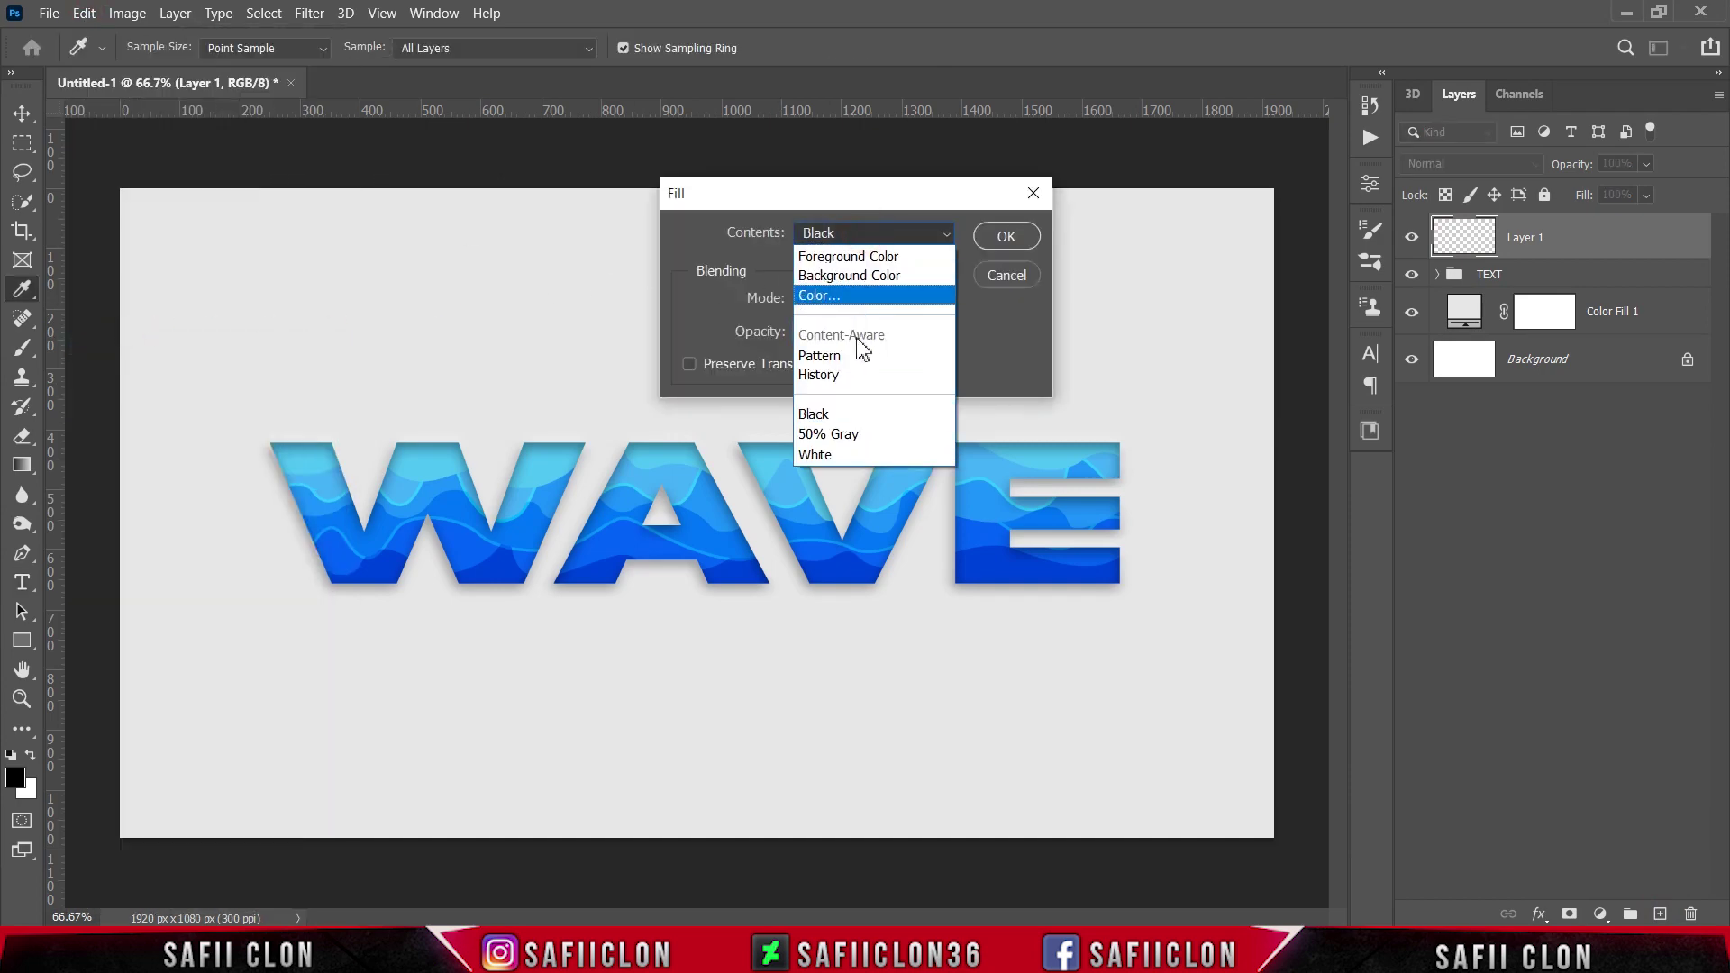
pyautogui.click(826, 424)
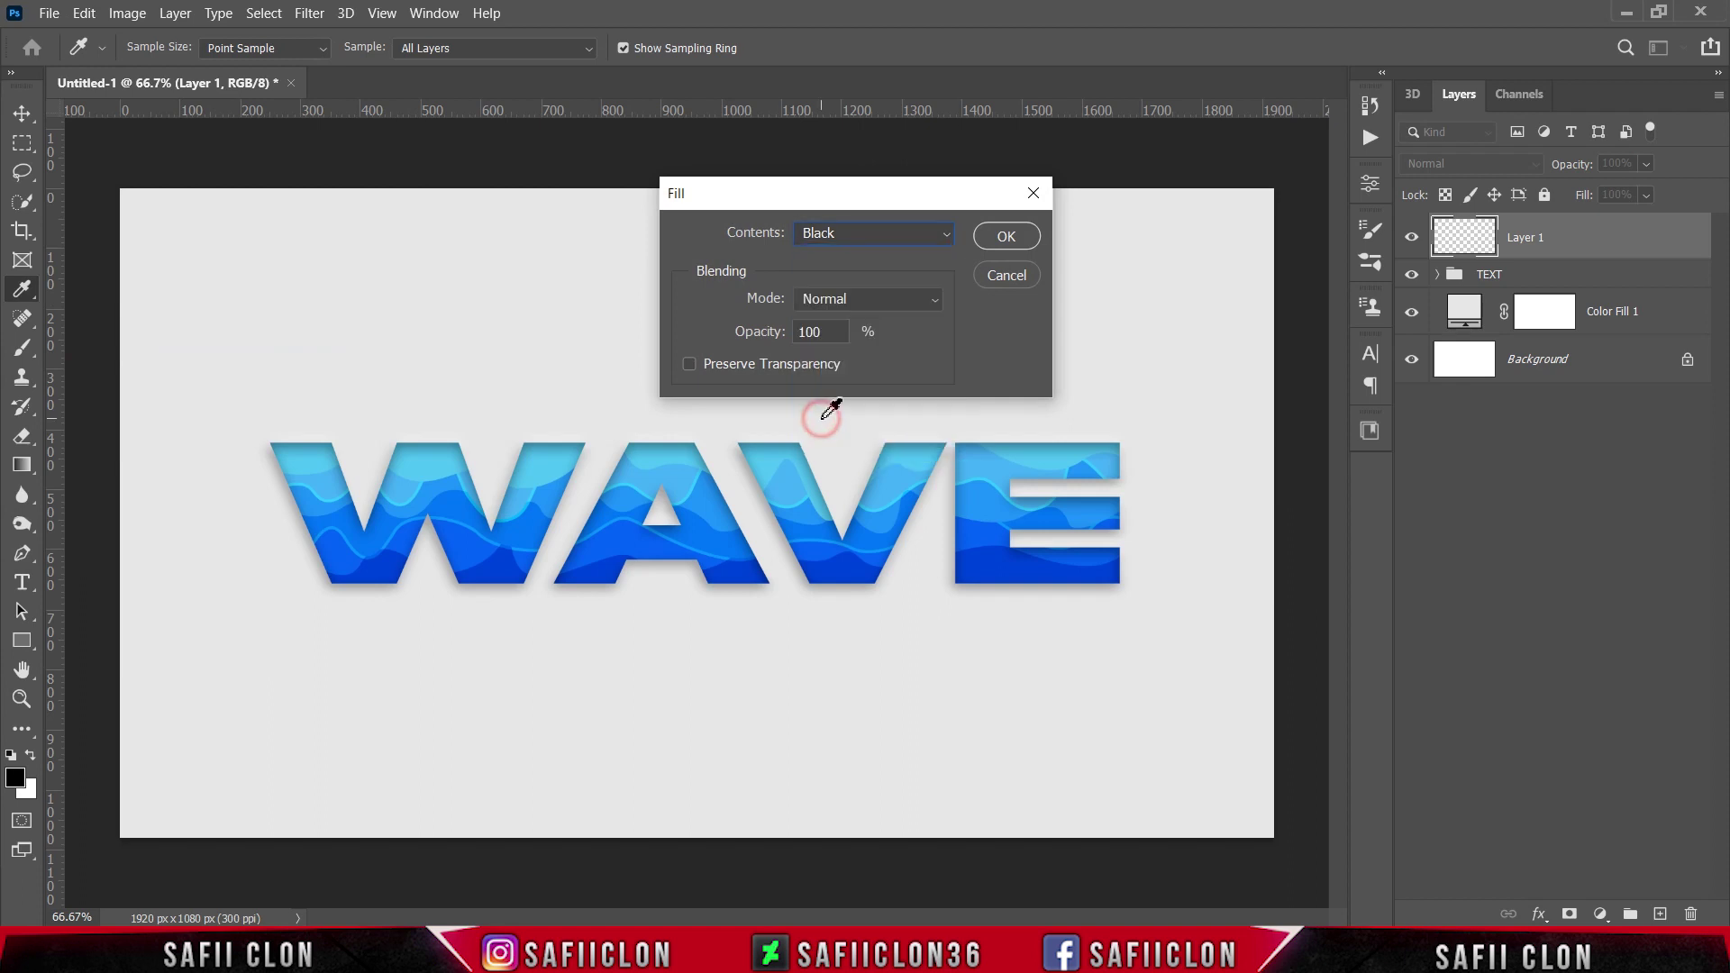
pyautogui.click(1003, 238)
pyautogui.press('t')
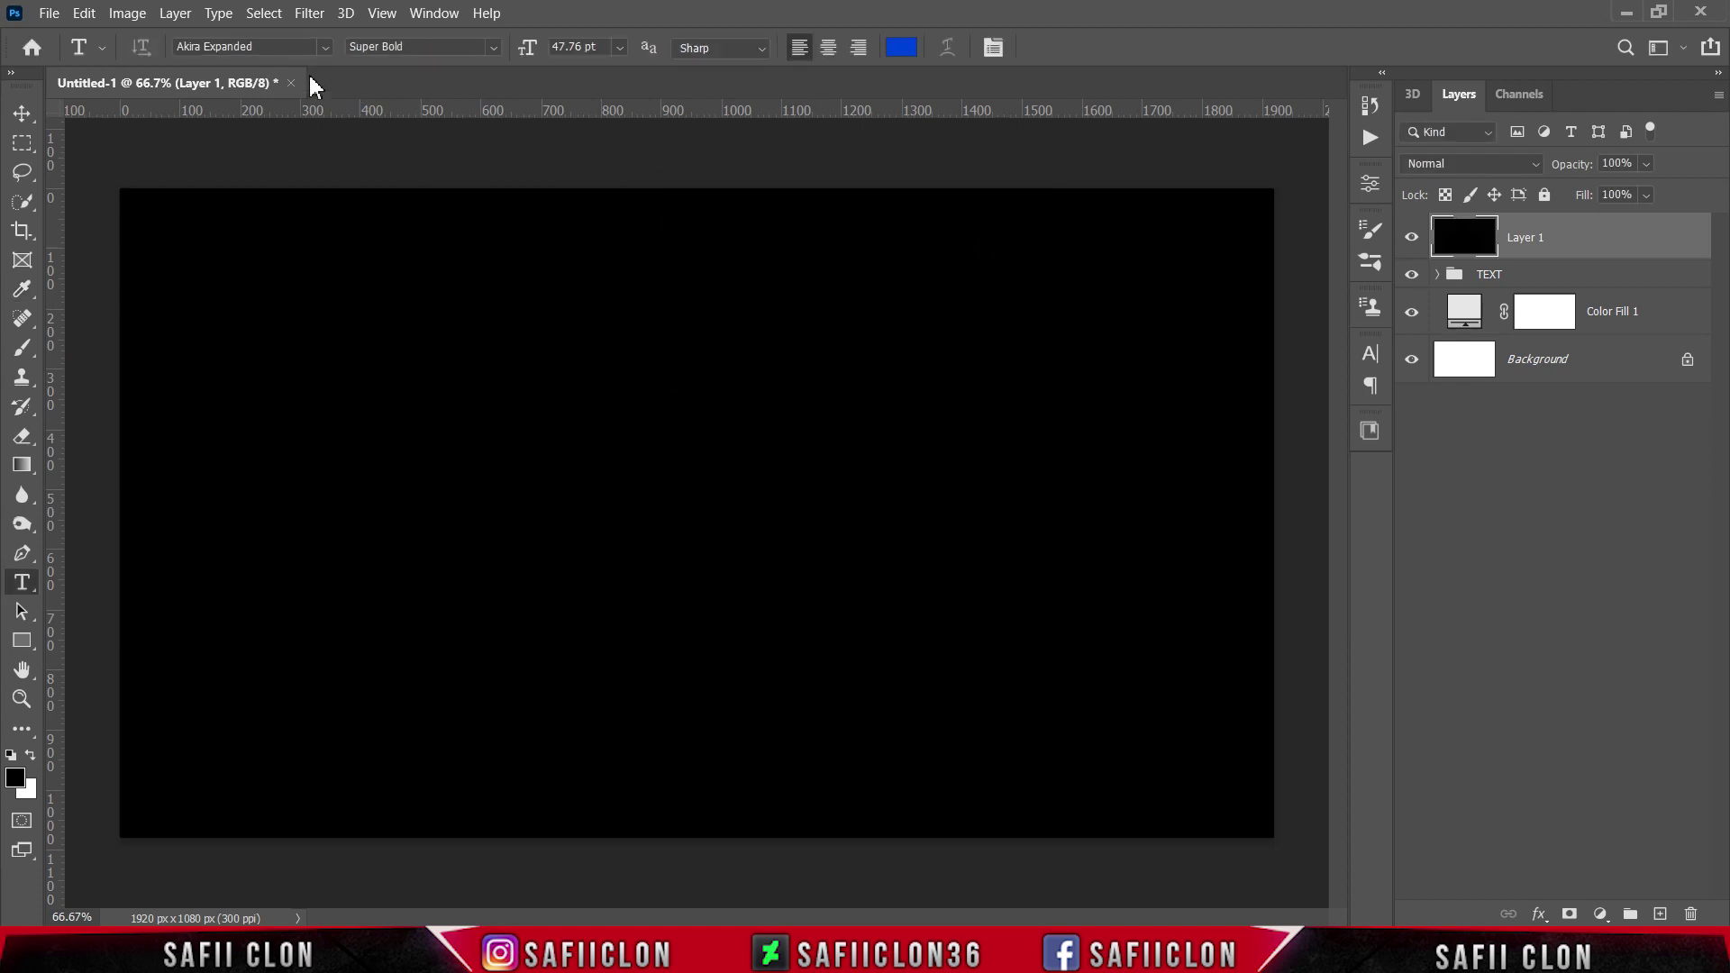
# Apply the Add Noise filter to the black layer with Gaussian distribution, monochromatic, at an amount of about 24.43%
pyautogui.click(305, 16)
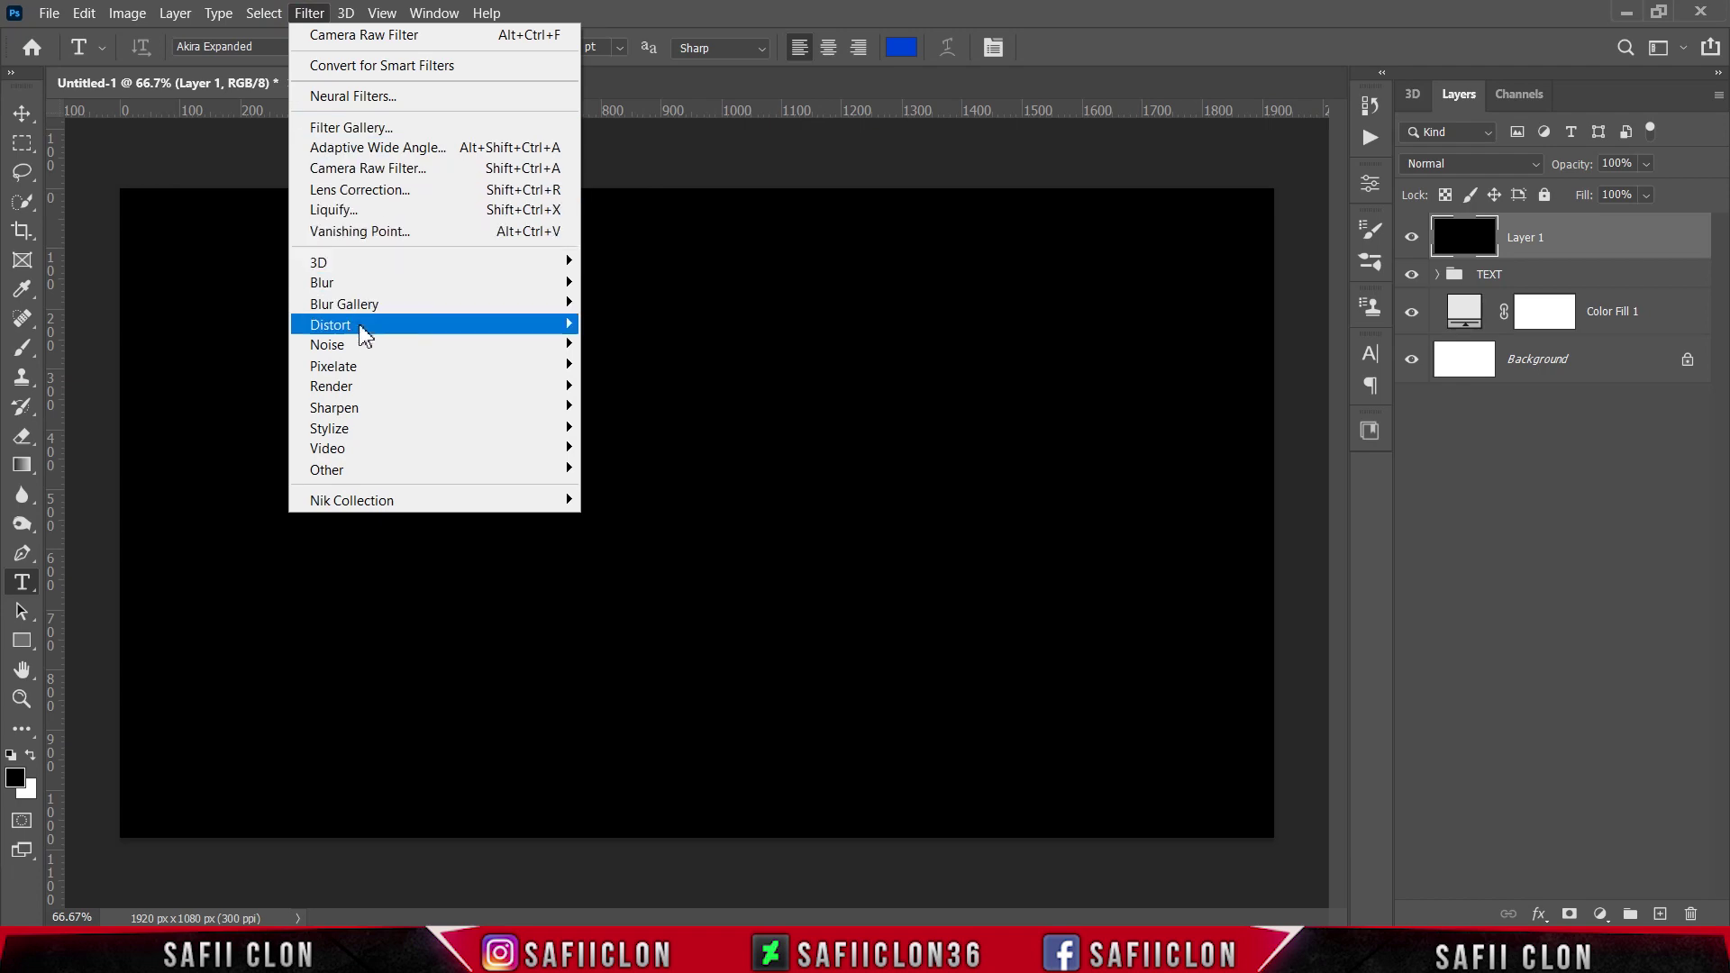
pyautogui.moveTo(522, 349)
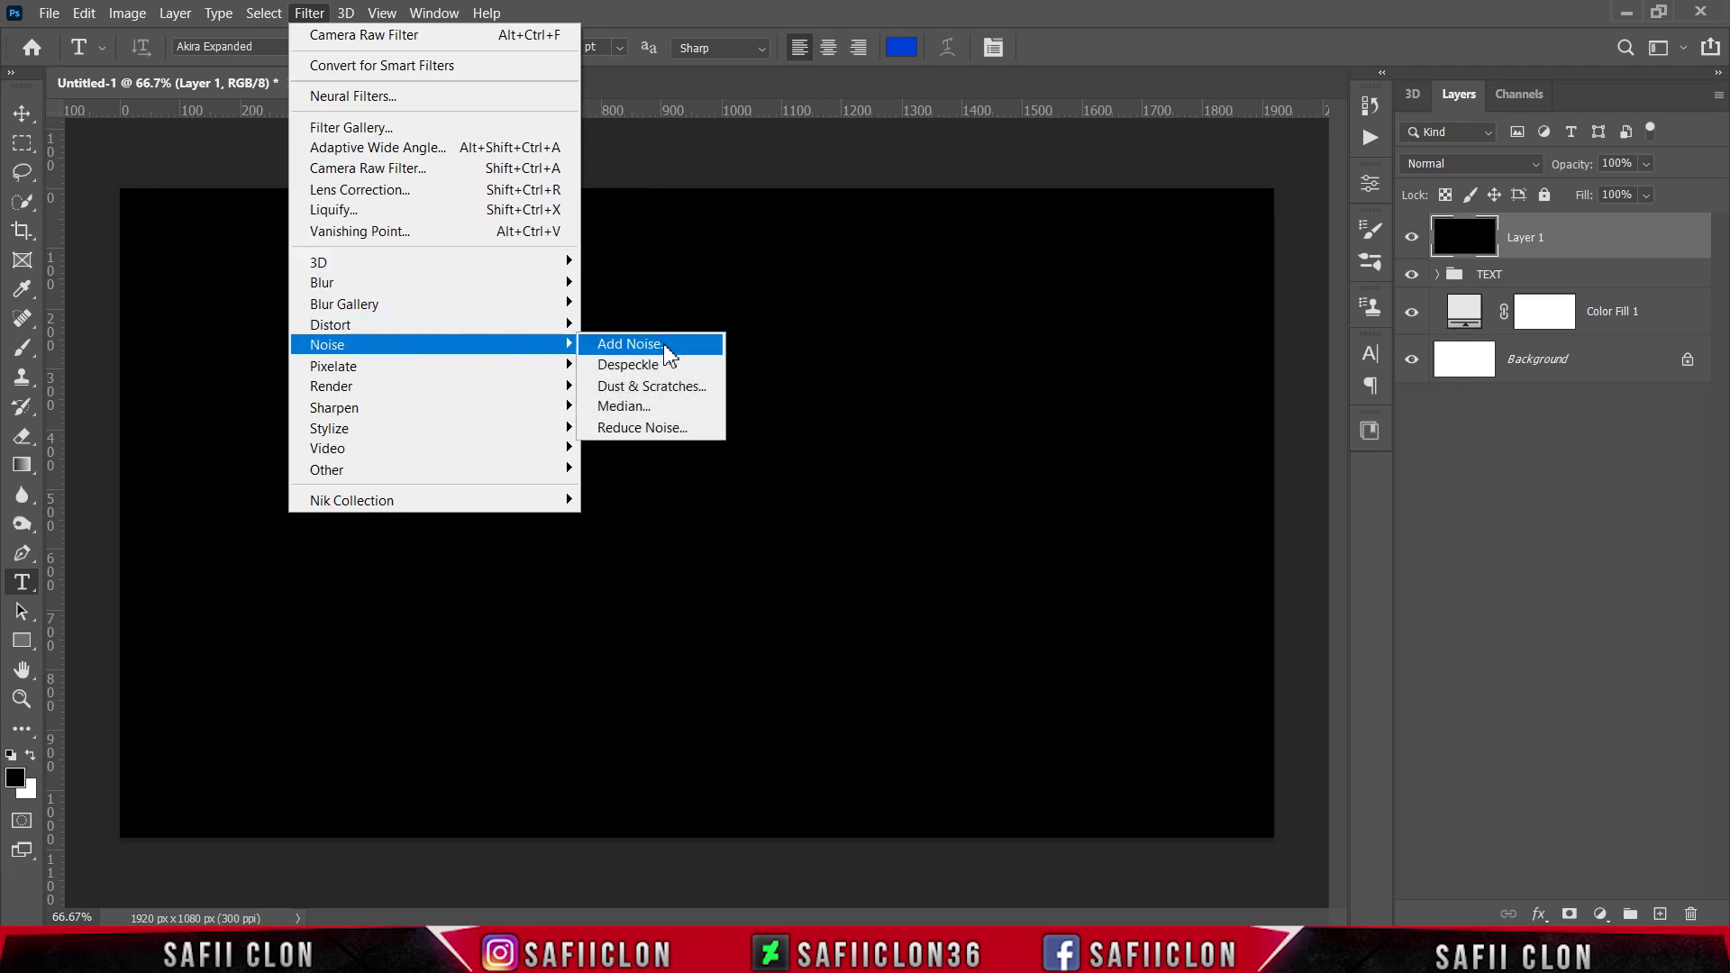
pyautogui.click(631, 344)
pyautogui.click(708, 553)
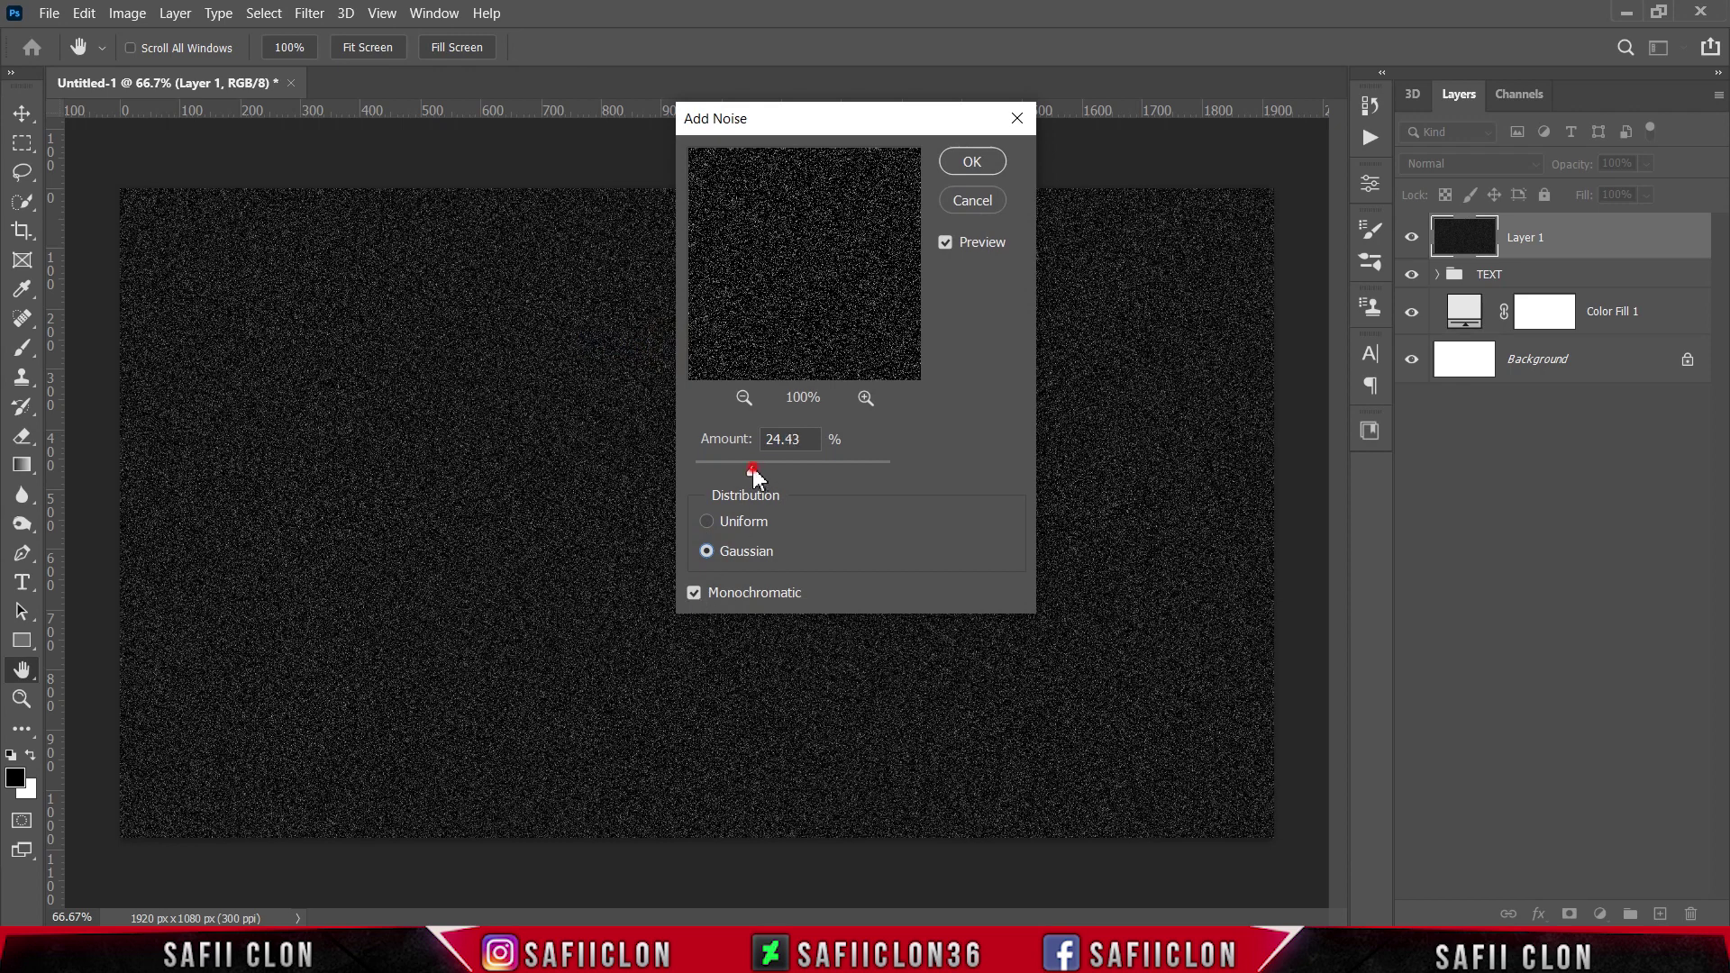
pyautogui.click(753, 470)
pyautogui.click(986, 163)
pyautogui.press('t')
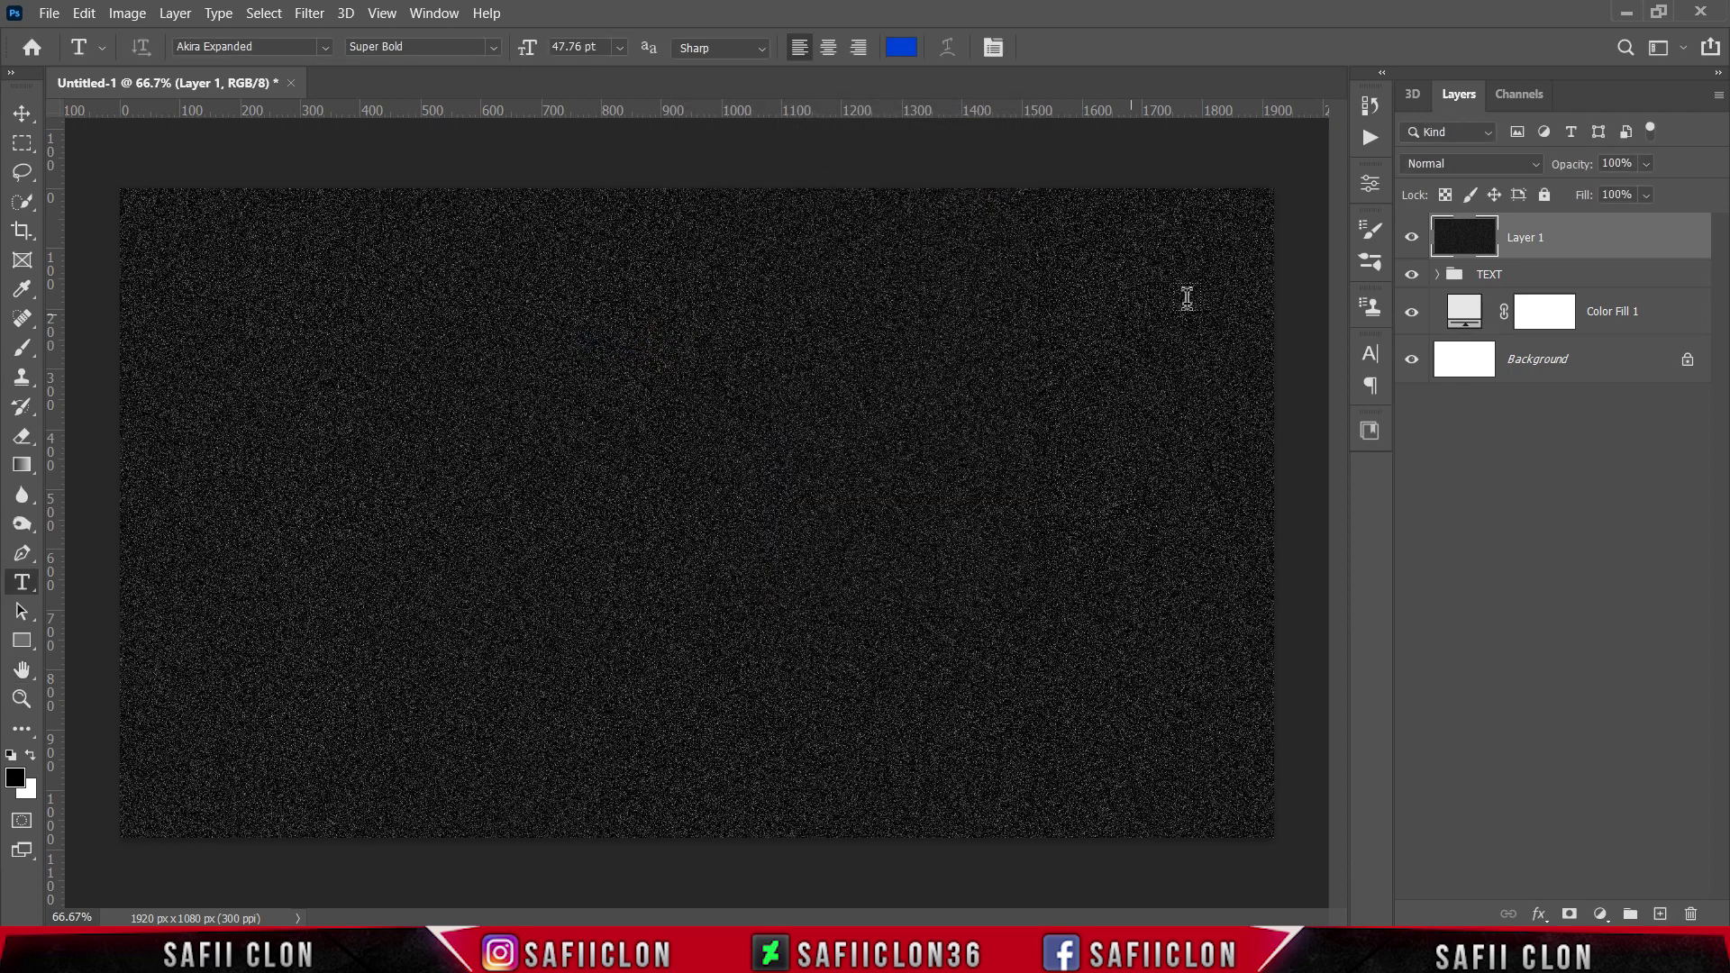
# Clip the noise layer to the TEXT group and set its blend mode to Soft Light
pyautogui.rightClick(1564, 232)
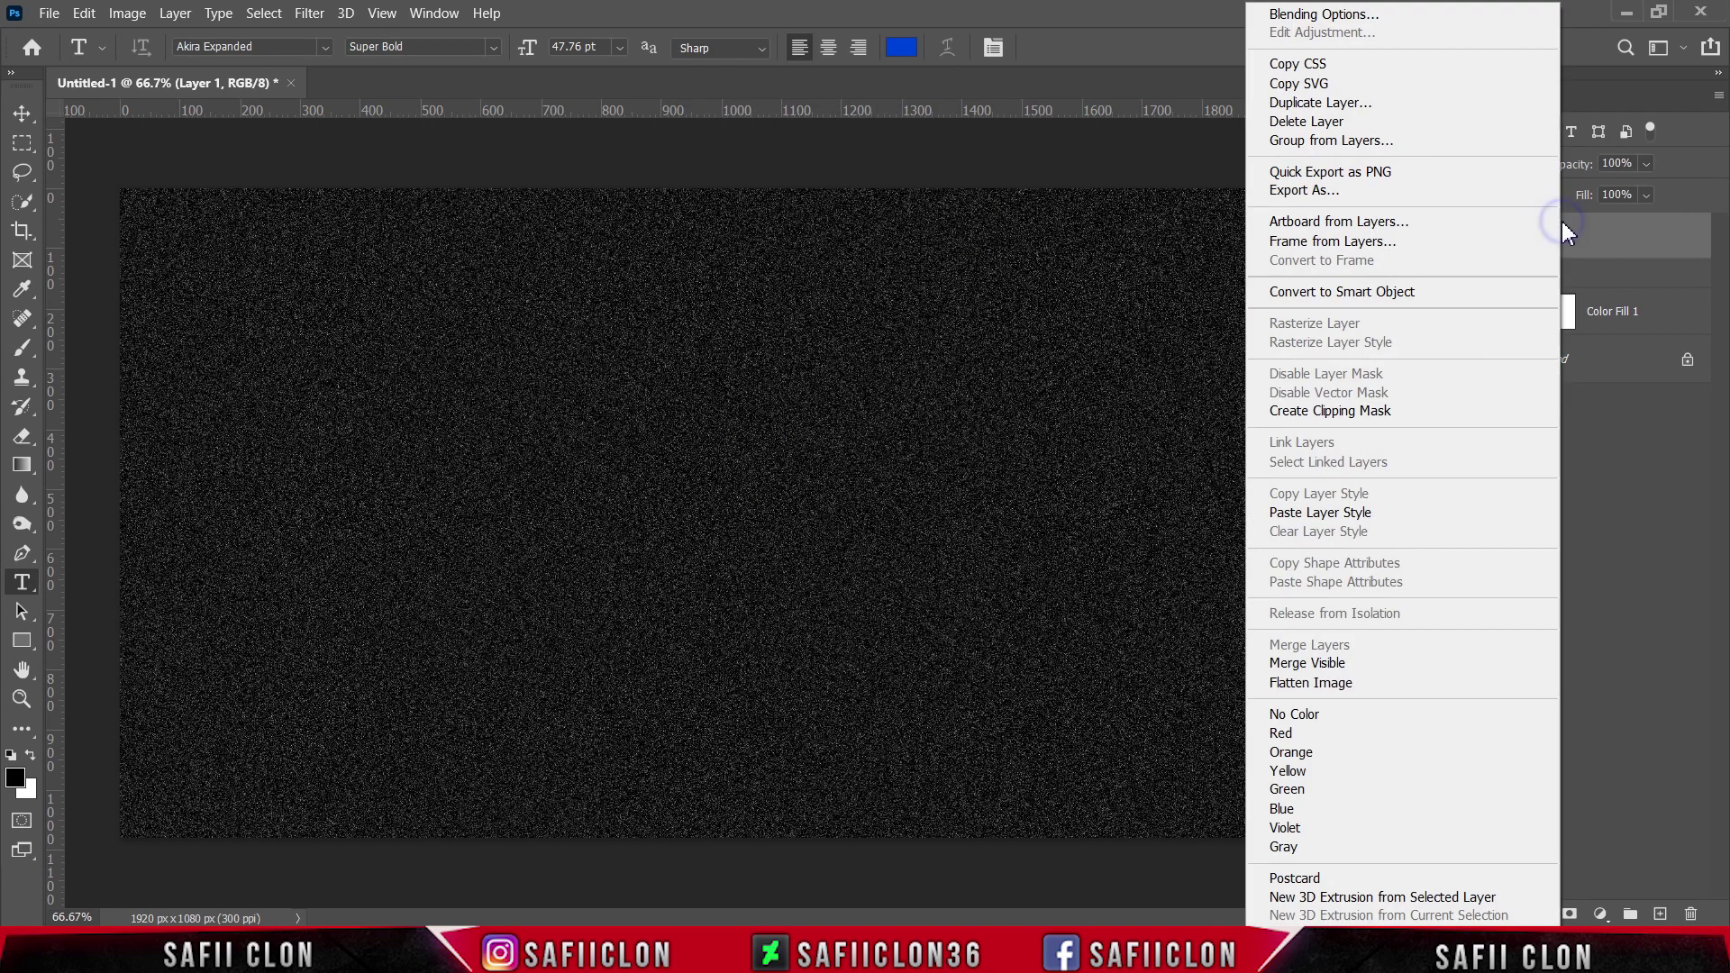
pyautogui.click(1327, 413)
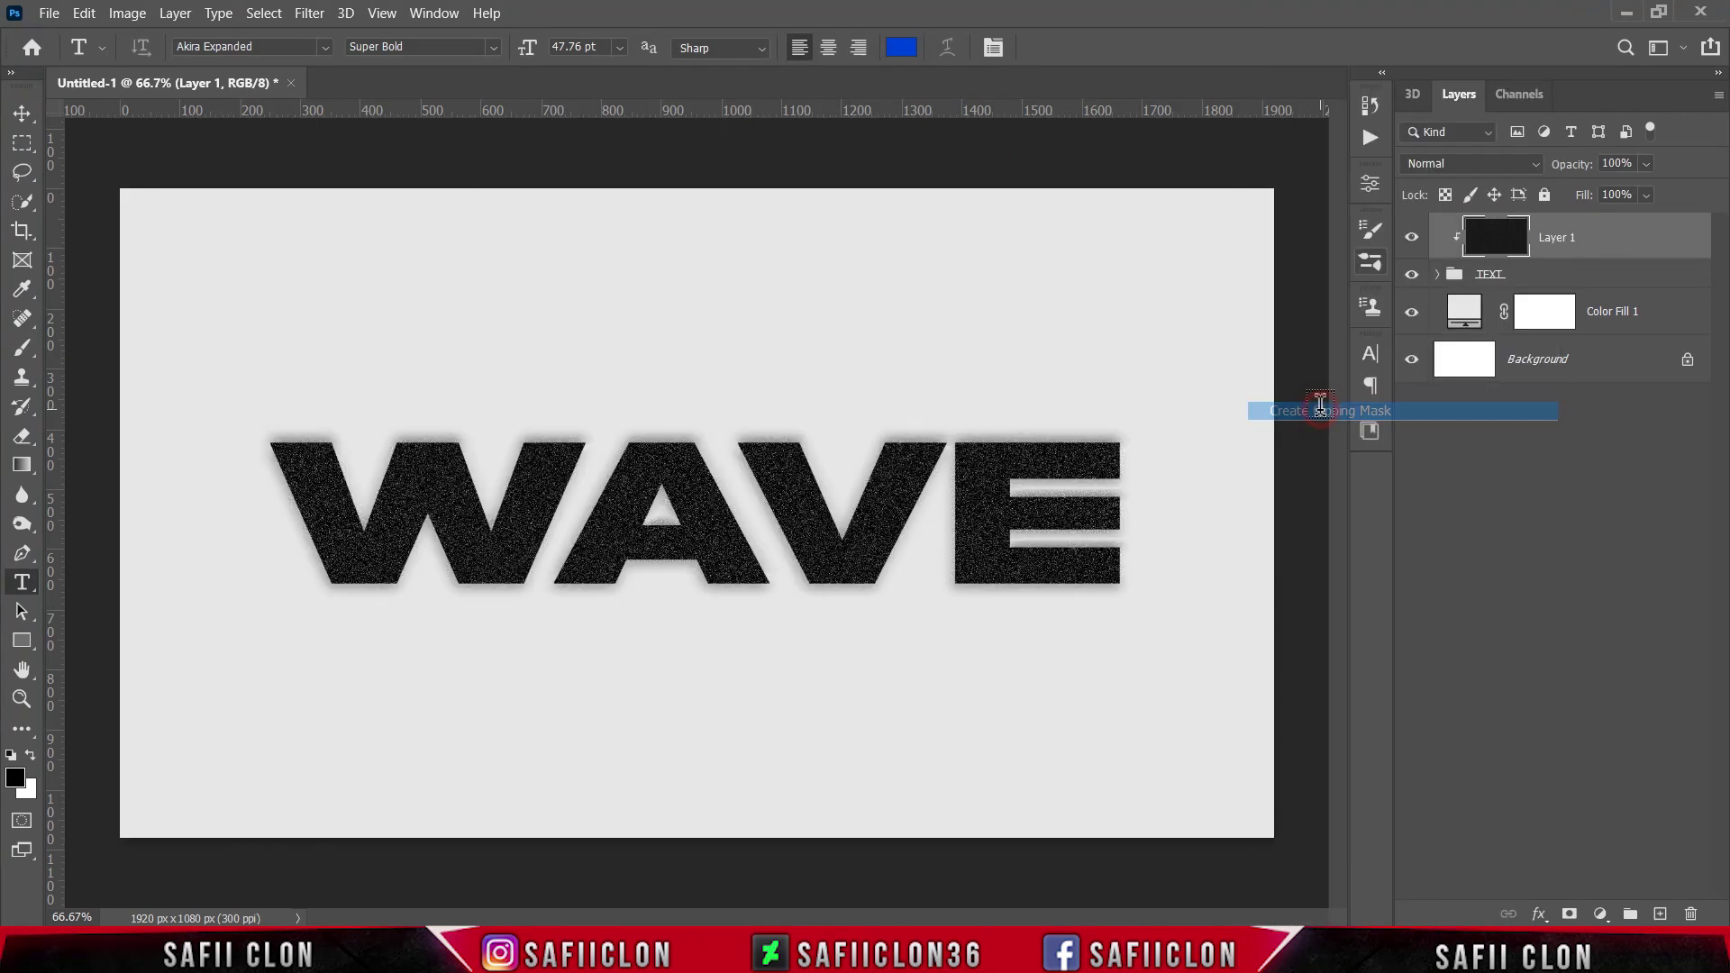
pyautogui.click(1463, 166)
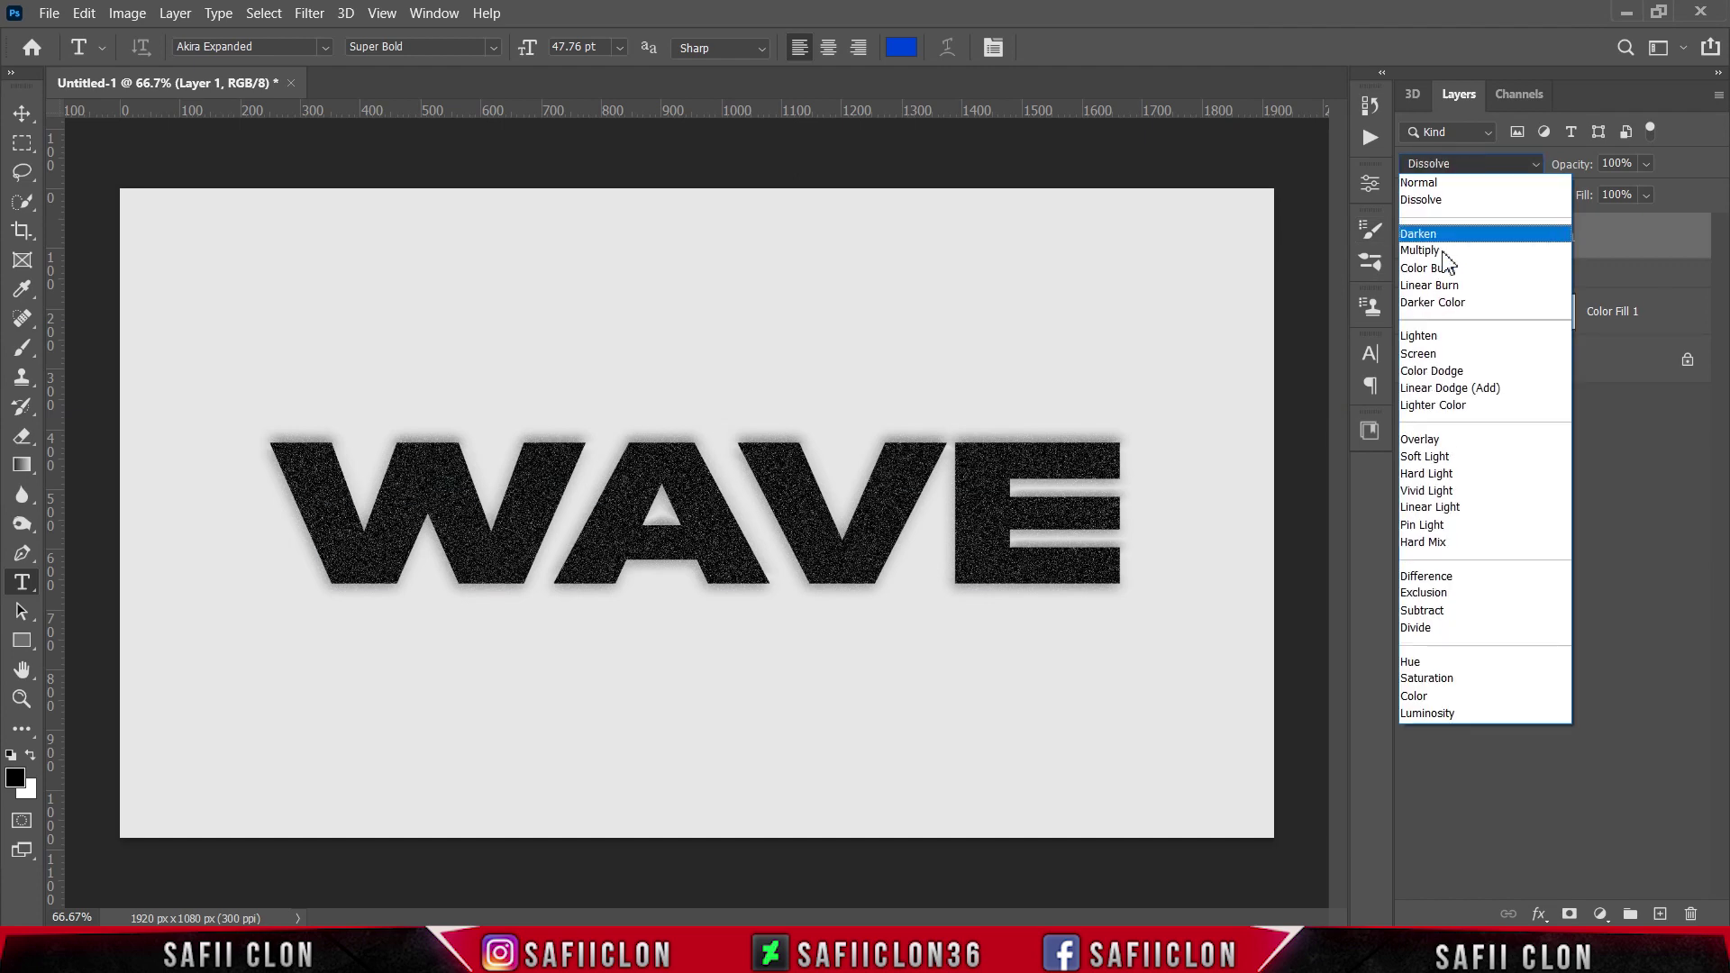
pyautogui.click(1432, 459)
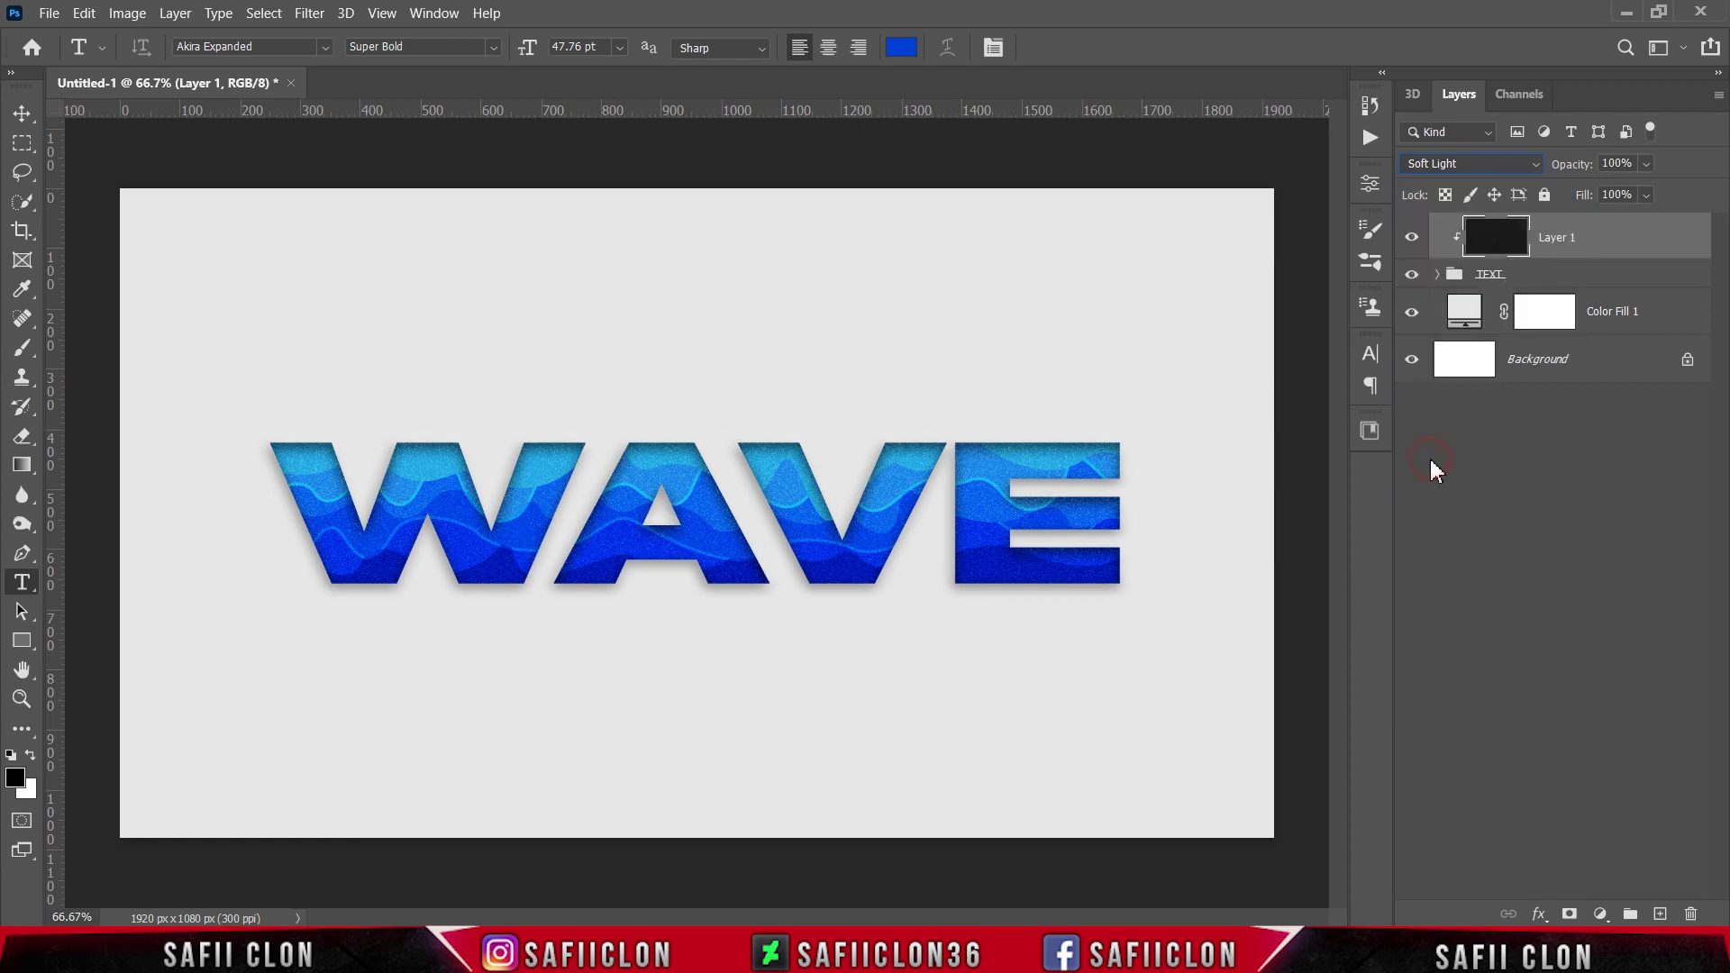
# Lower the noise layer's fill to 35% and hide the layer to compare the text without the grain
pyautogui.click(1646, 197)
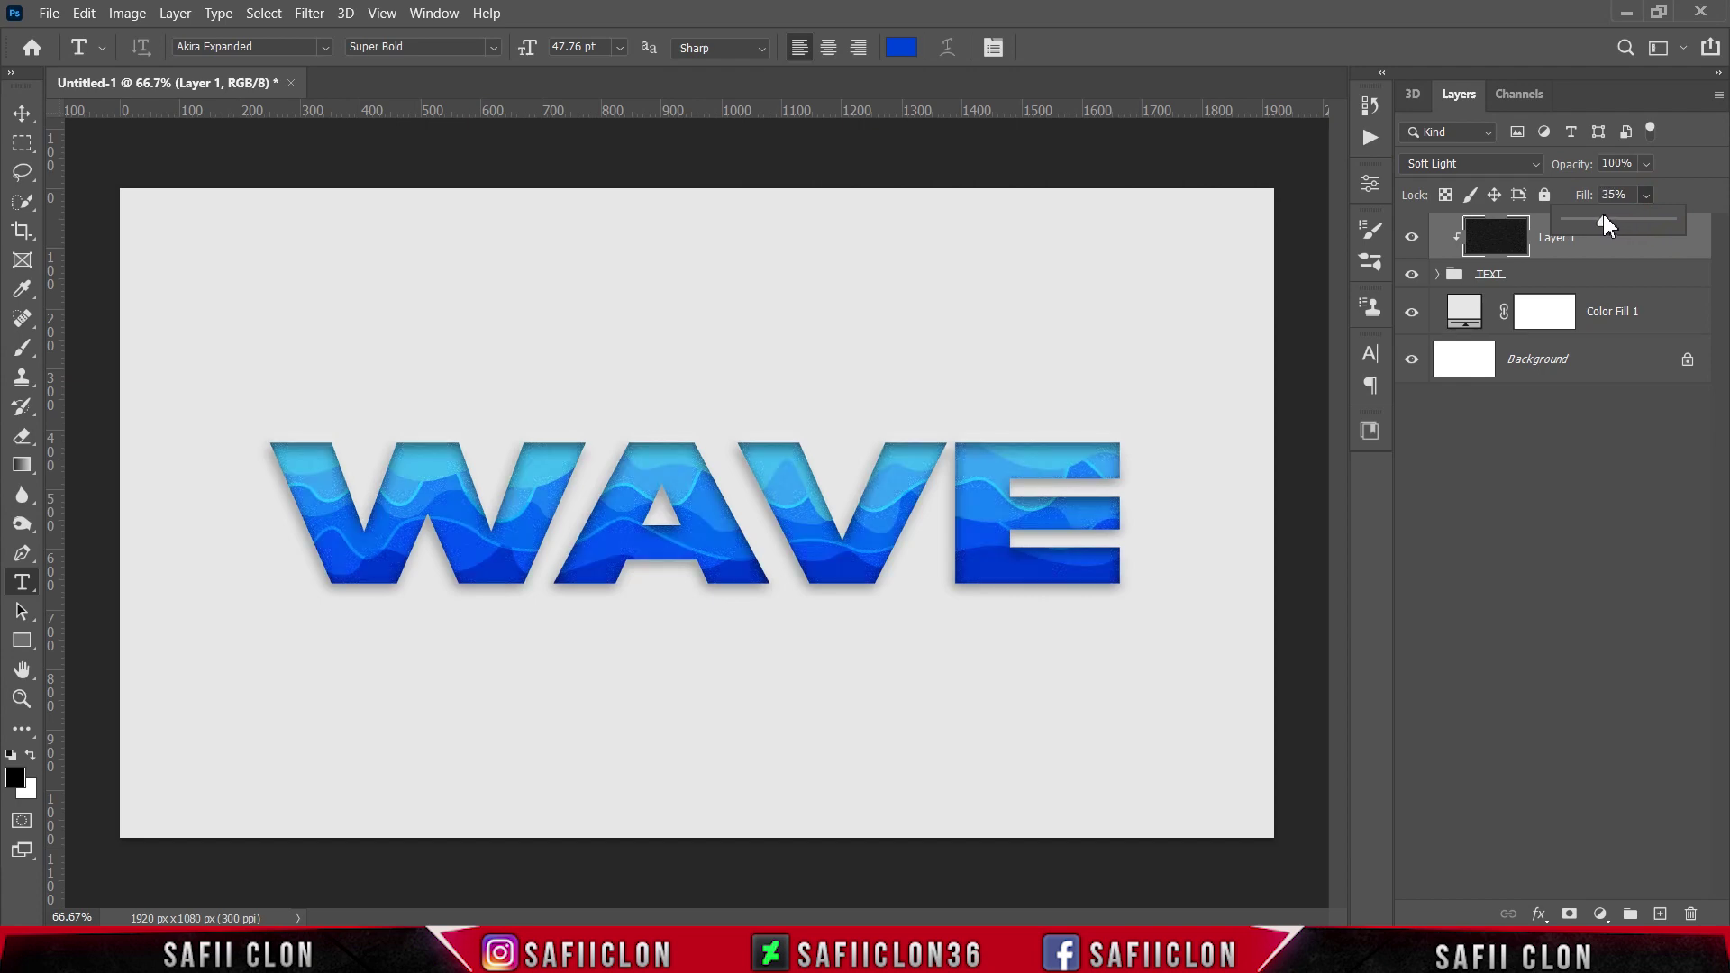
pyautogui.click(1662, 193)
pyautogui.click(1417, 242)
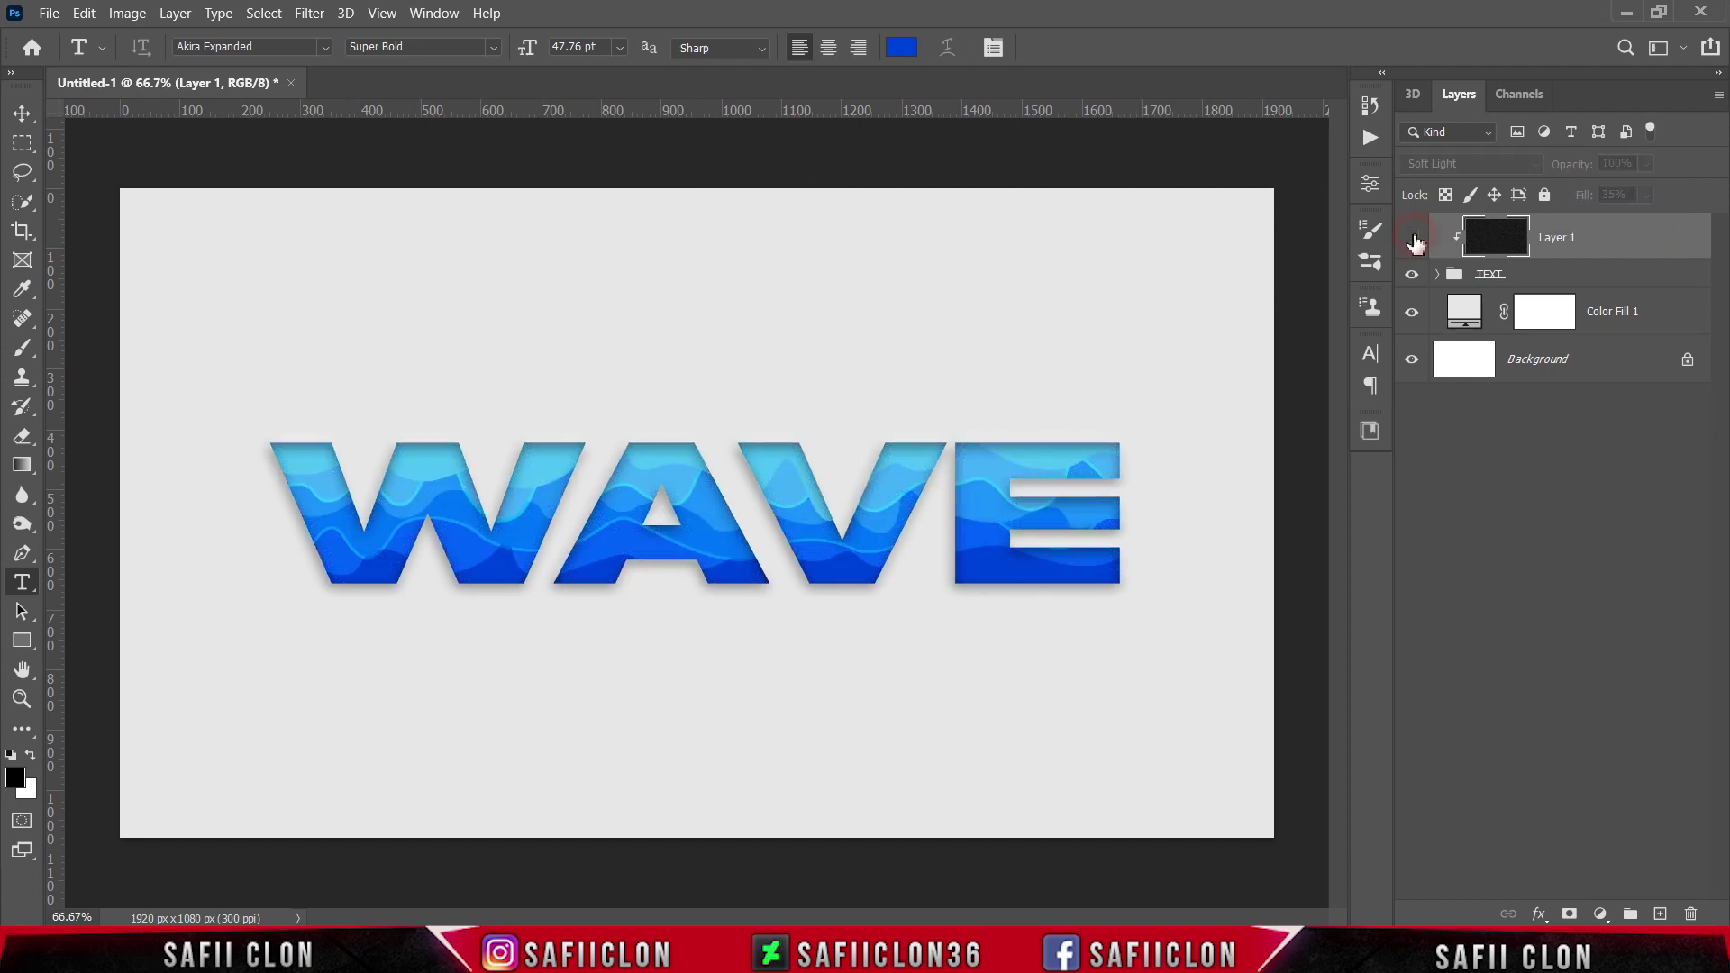
# Toggle the clipped noise layer to compare the text with and without grain, leaving the layer shown
pyautogui.click(1416, 242)
pyautogui.click(1415, 242)
pyautogui.click(1414, 242)
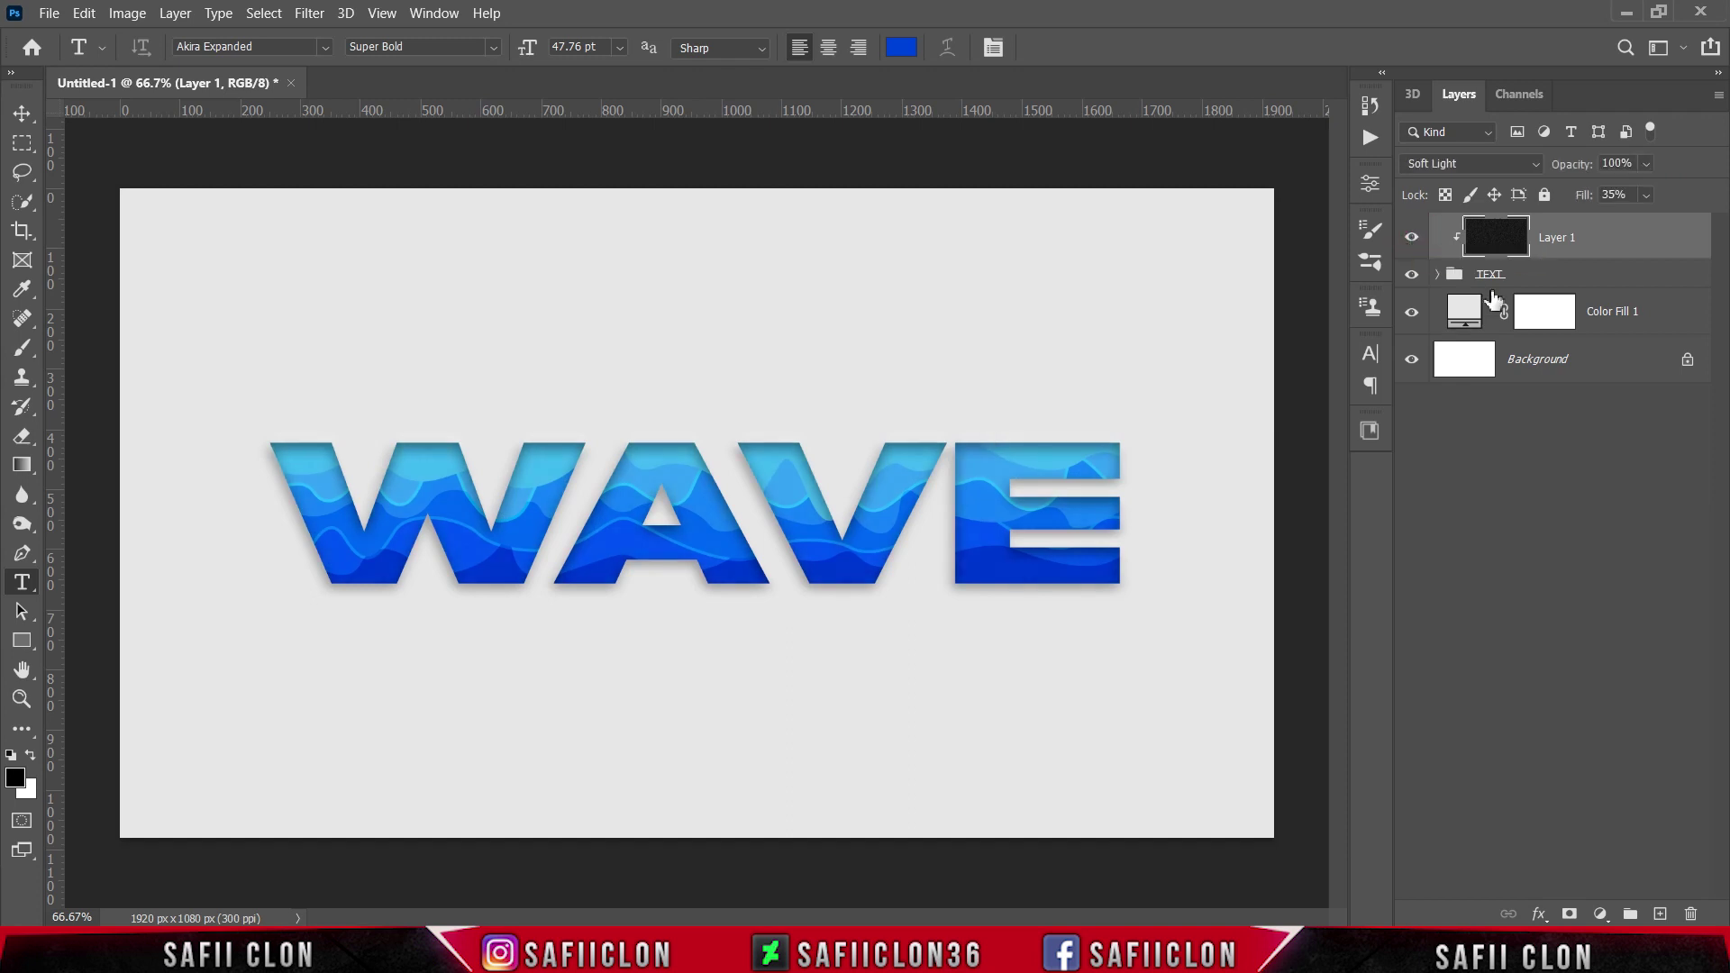
# Add an Exposure adjustment layer above the noise layer with exposure -1.41 and offset -0.0091
pyautogui.click(1602, 913)
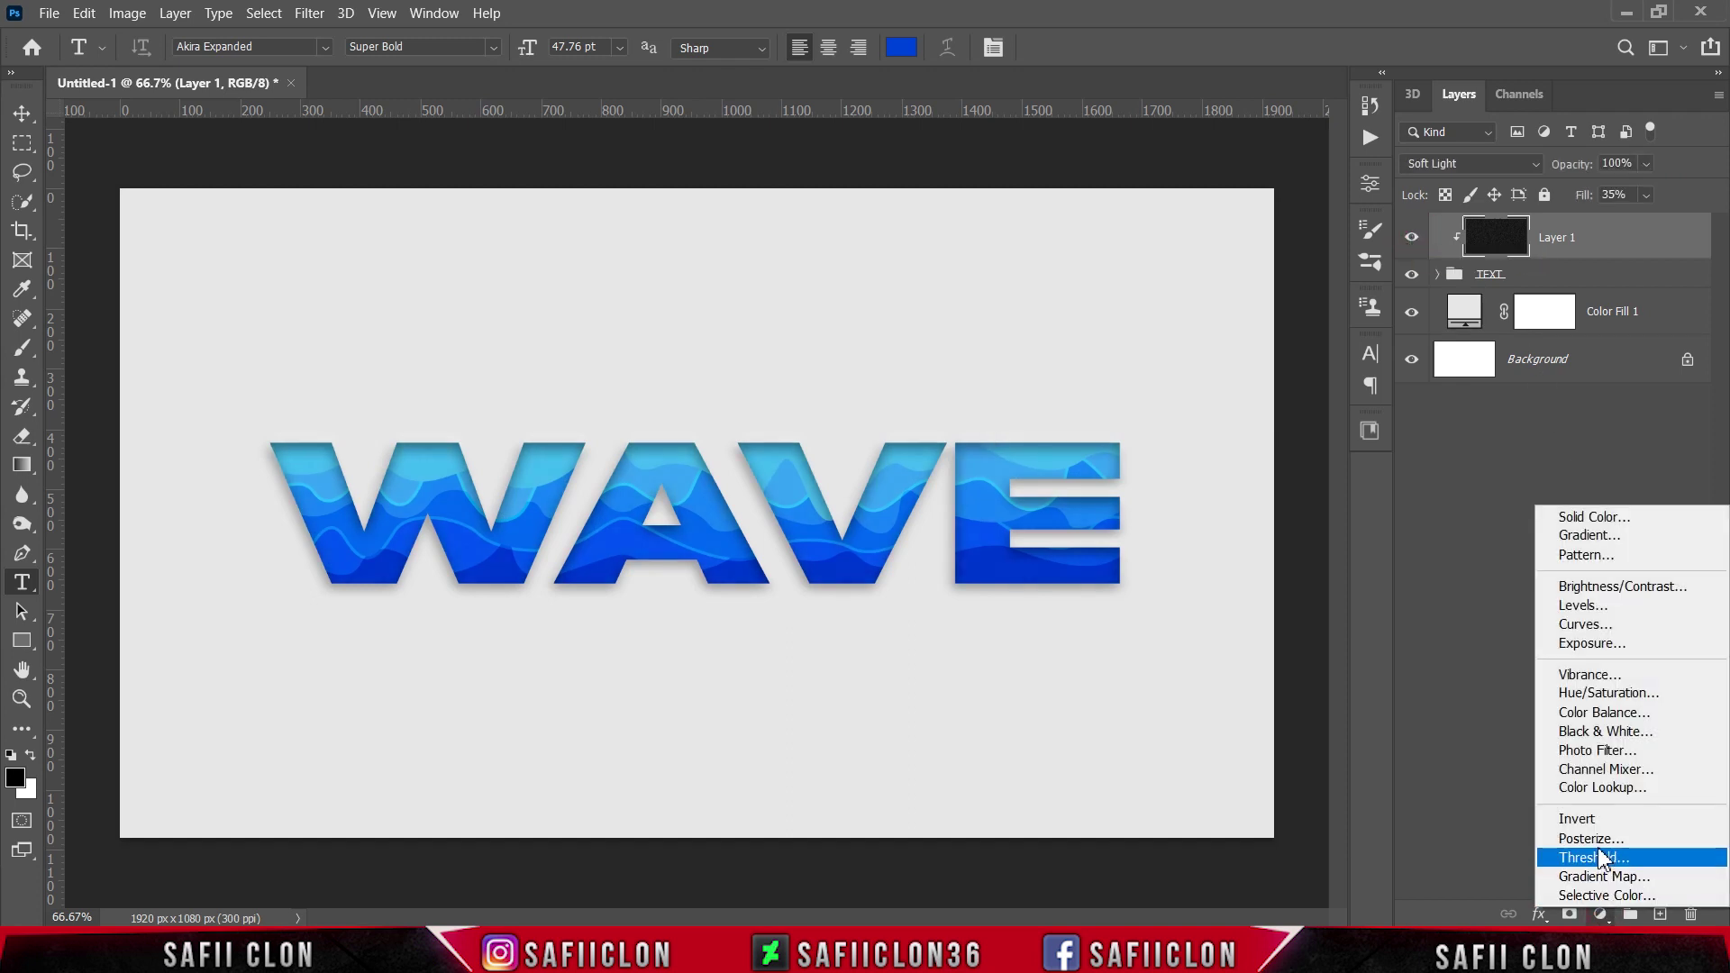
pyautogui.click(1593, 643)
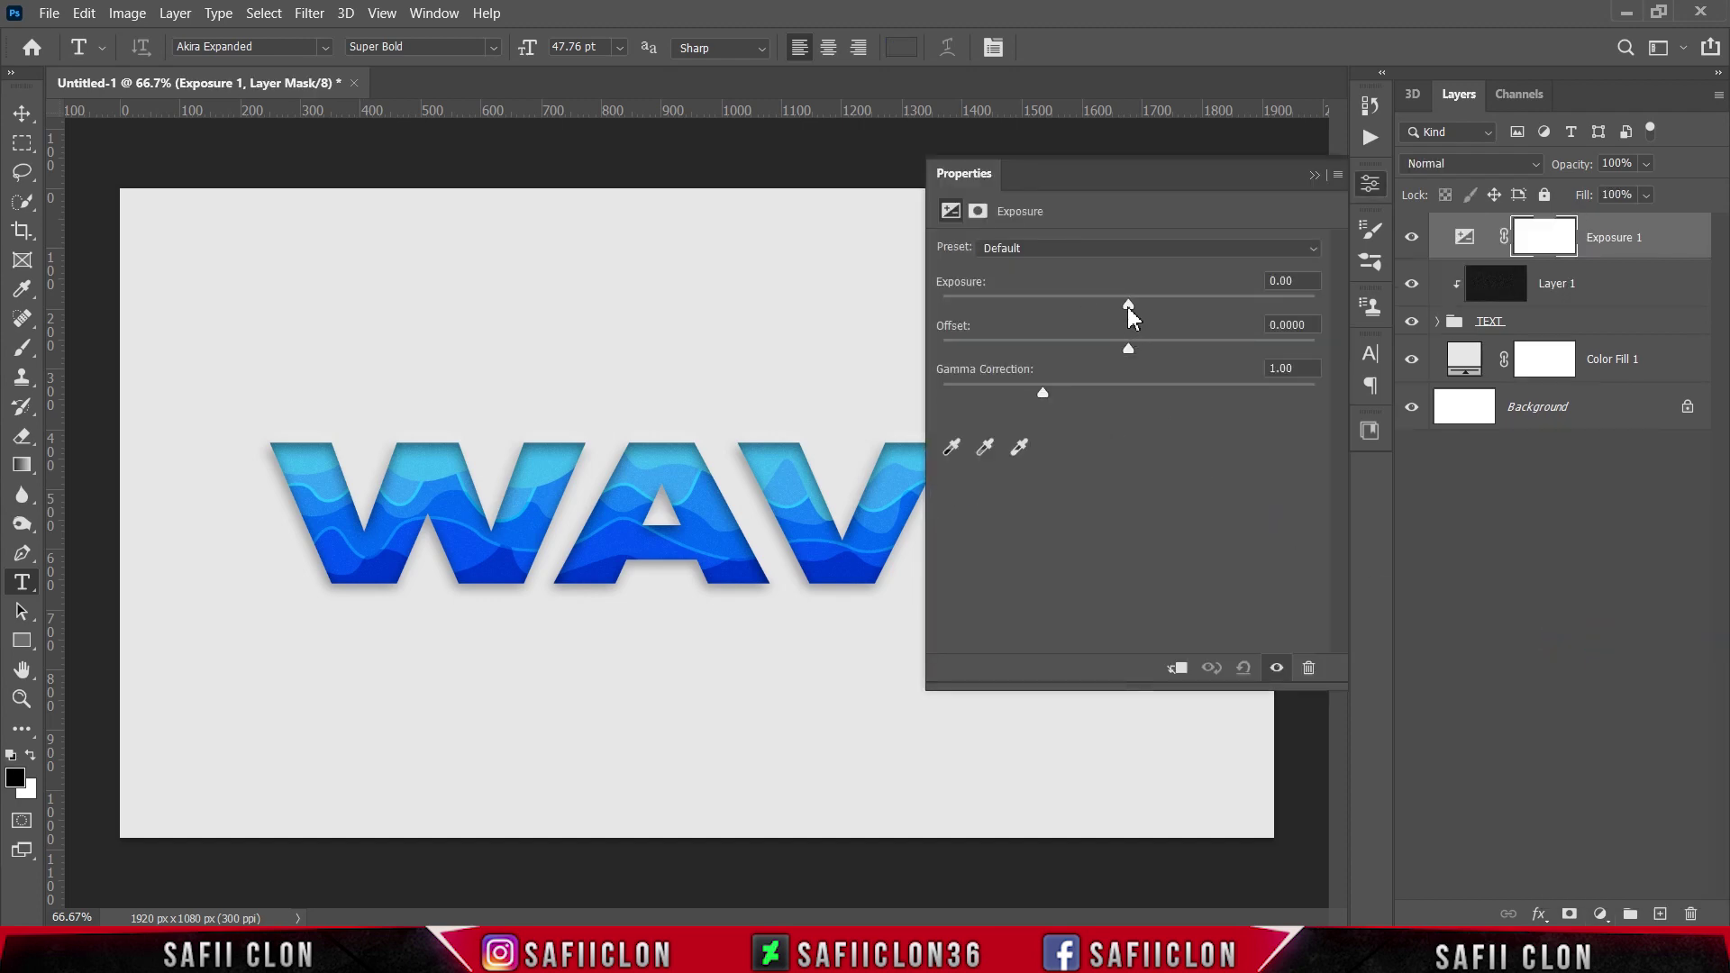
pyautogui.moveTo(1128, 306); pyautogui.dragTo(1089, 320)
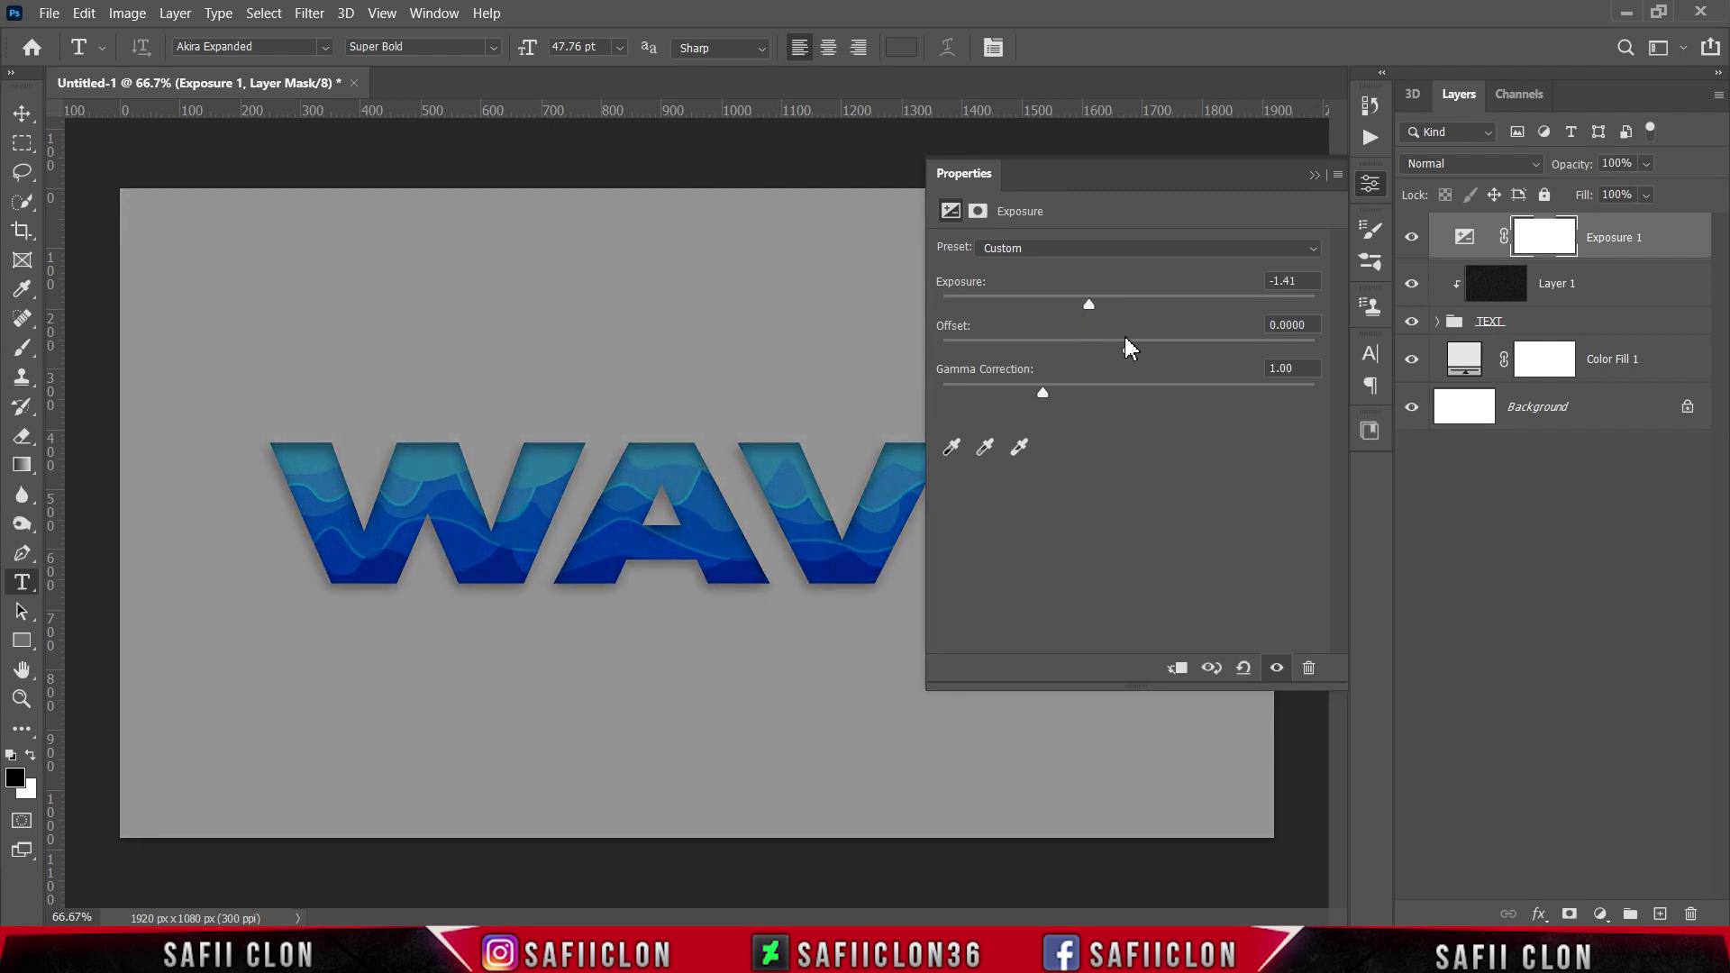
pyautogui.click(1131, 346)
pyautogui.moveTo(1128, 347); pyautogui.dragTo(1127, 347)
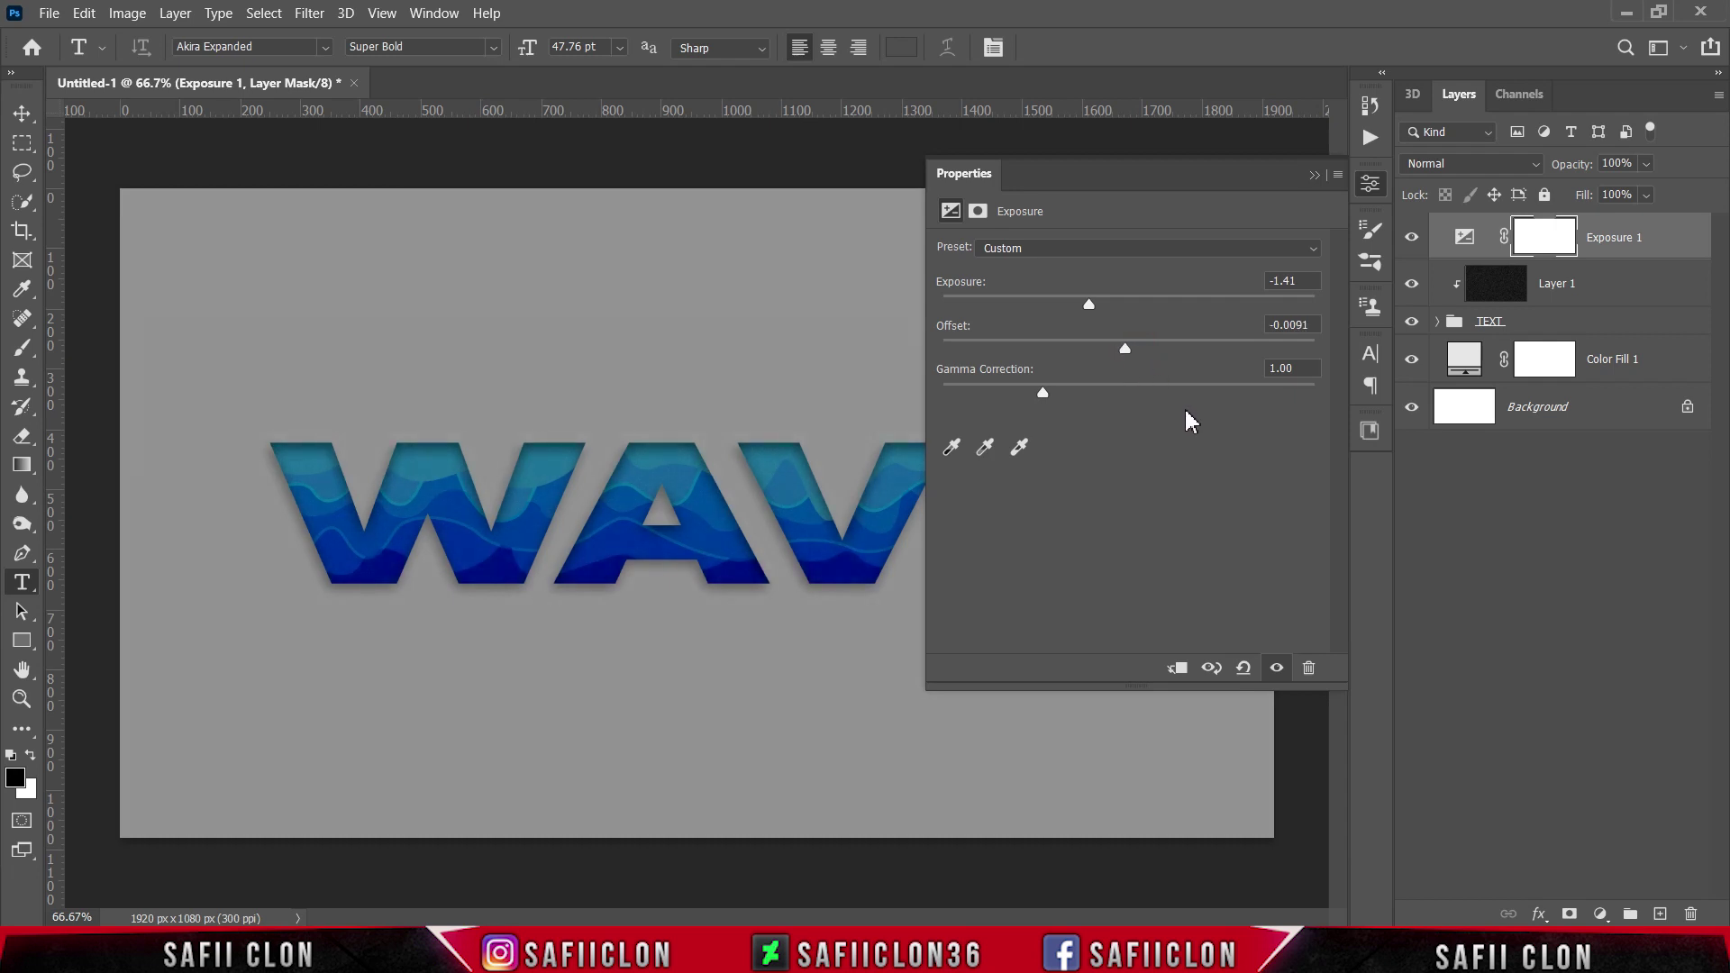
pyautogui.click(1311, 176)
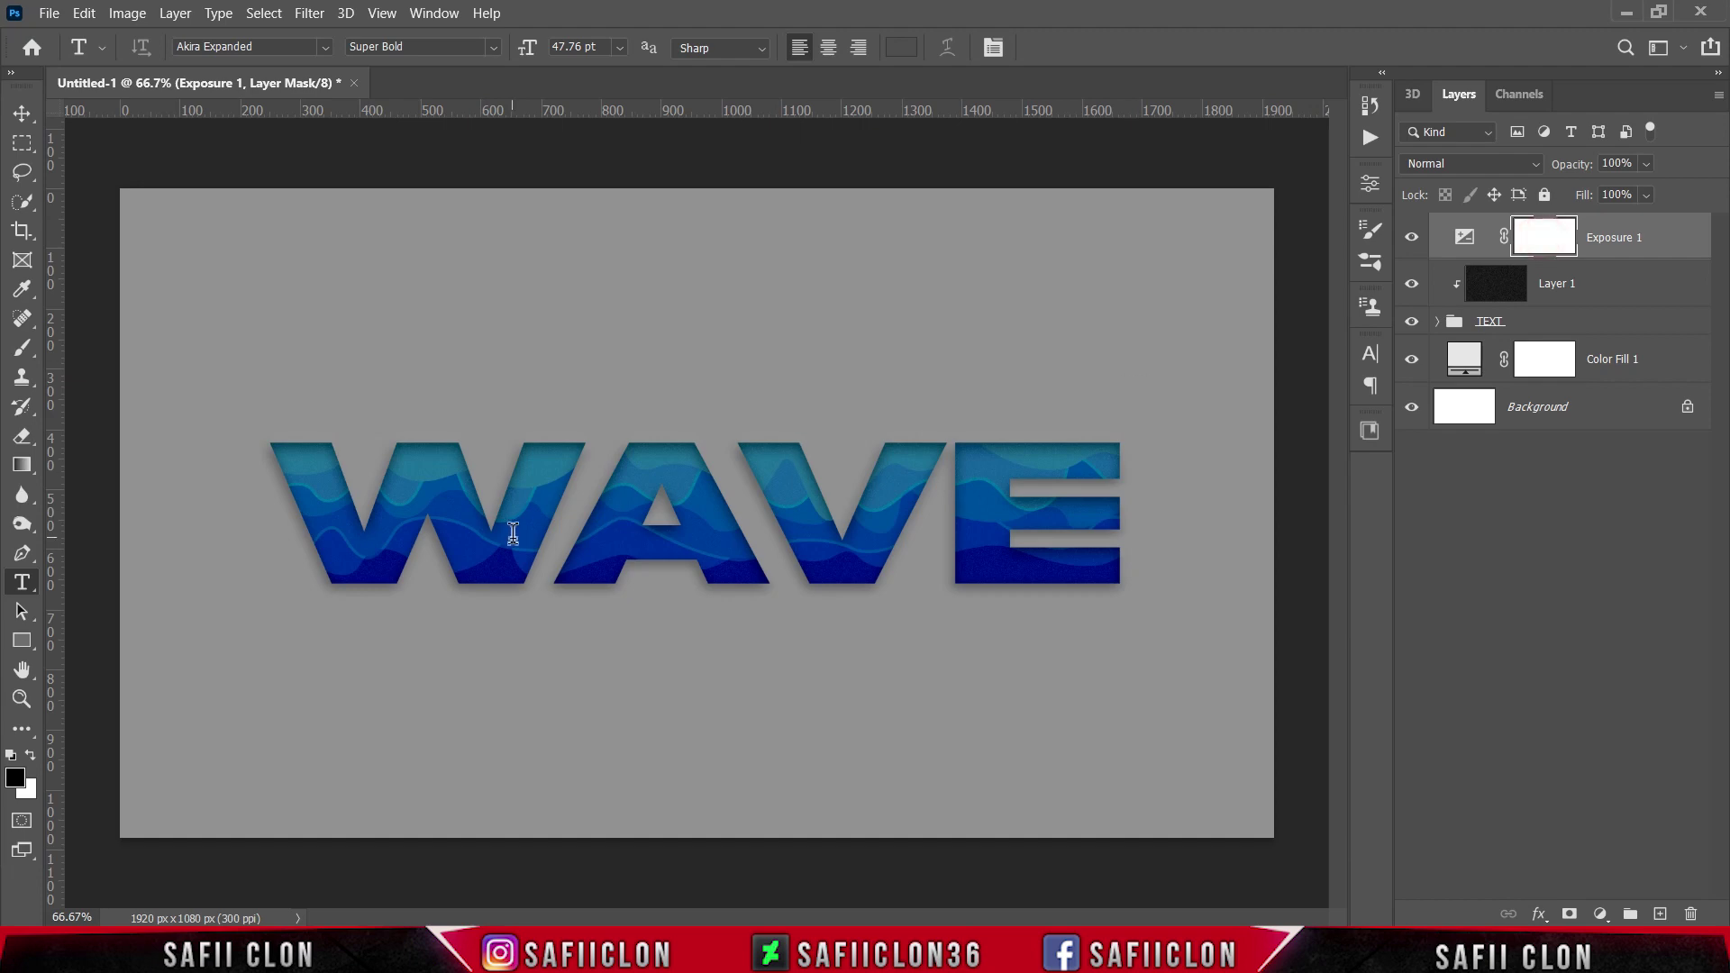
# Fade the Exposure mask from the canvas's lower-left corner toward the upper right using linear black-to-transparent gradients from the Basics presets
pyautogui.click(27, 478)
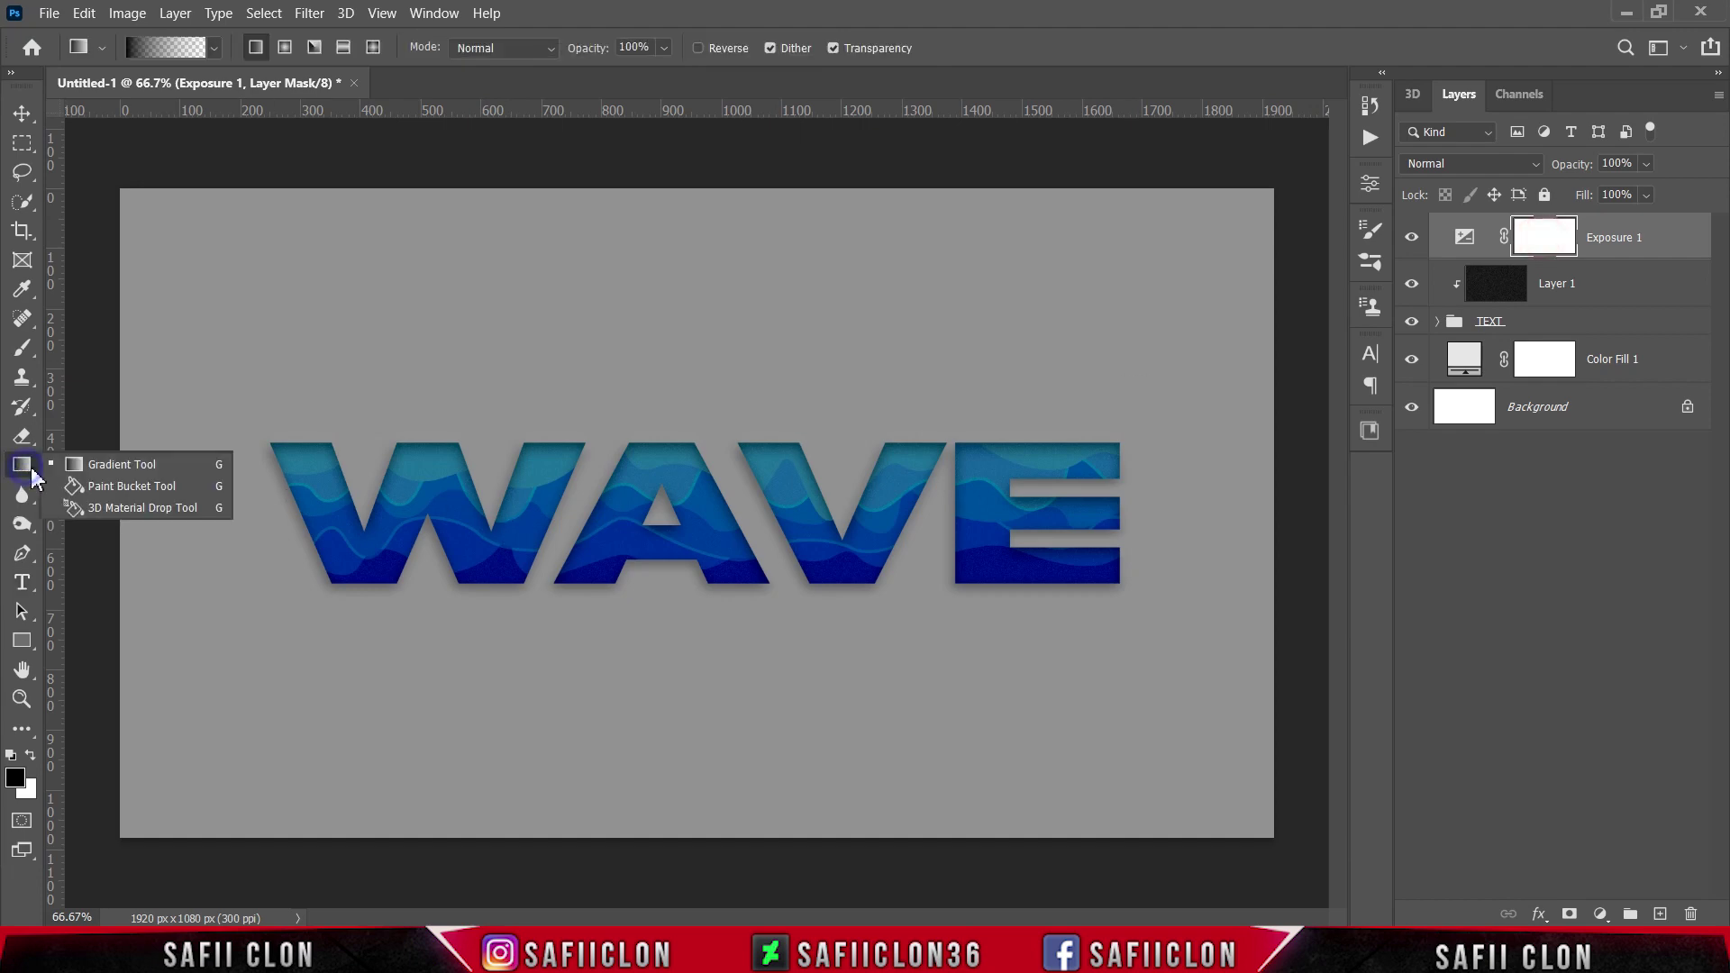
pyautogui.click(127, 465)
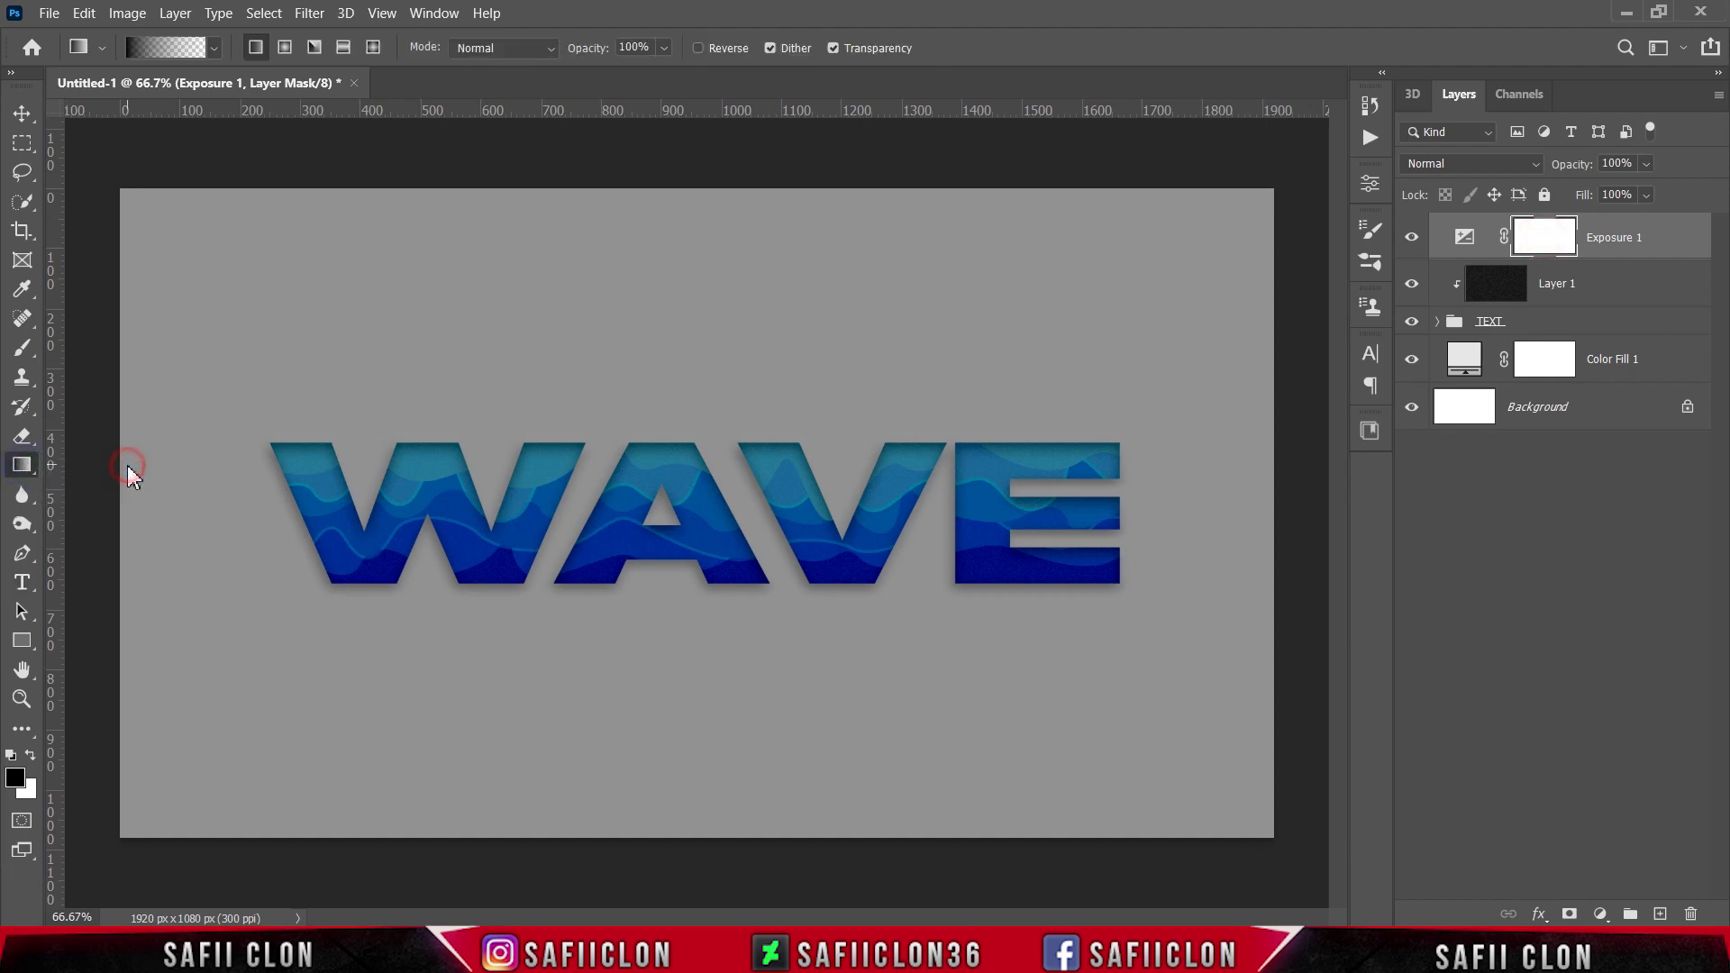
pyautogui.click(214, 49)
pyautogui.click(52, 90)
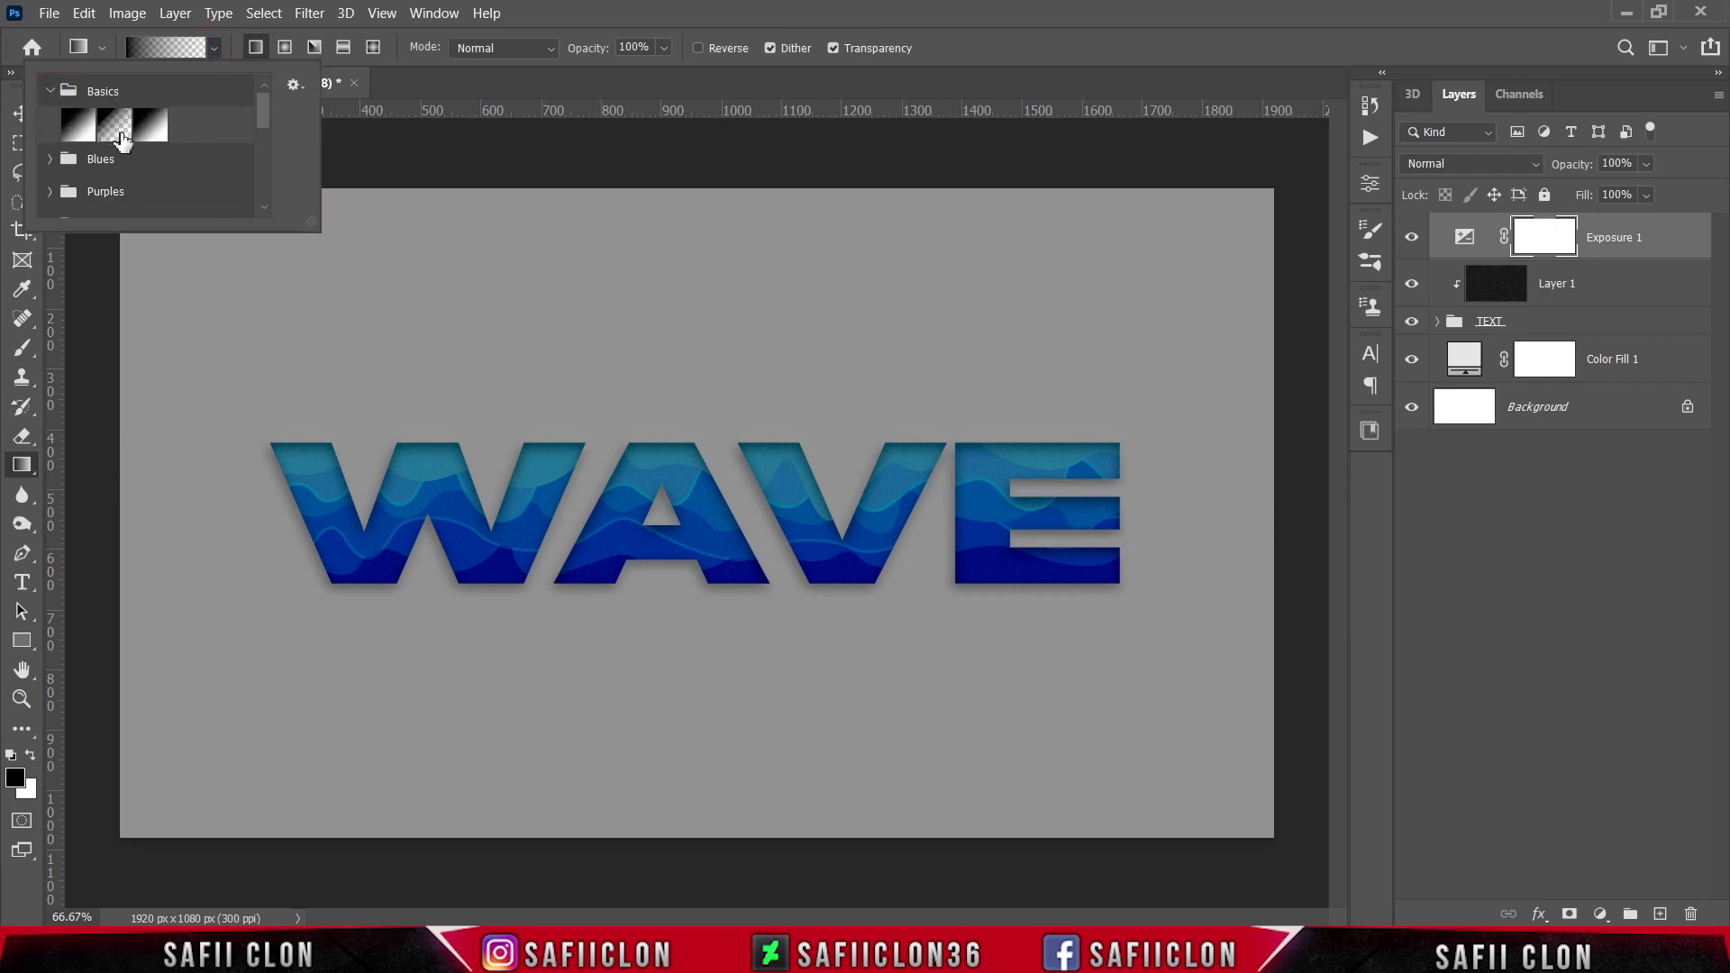
pyautogui.click(120, 136)
pyautogui.click(217, 48)
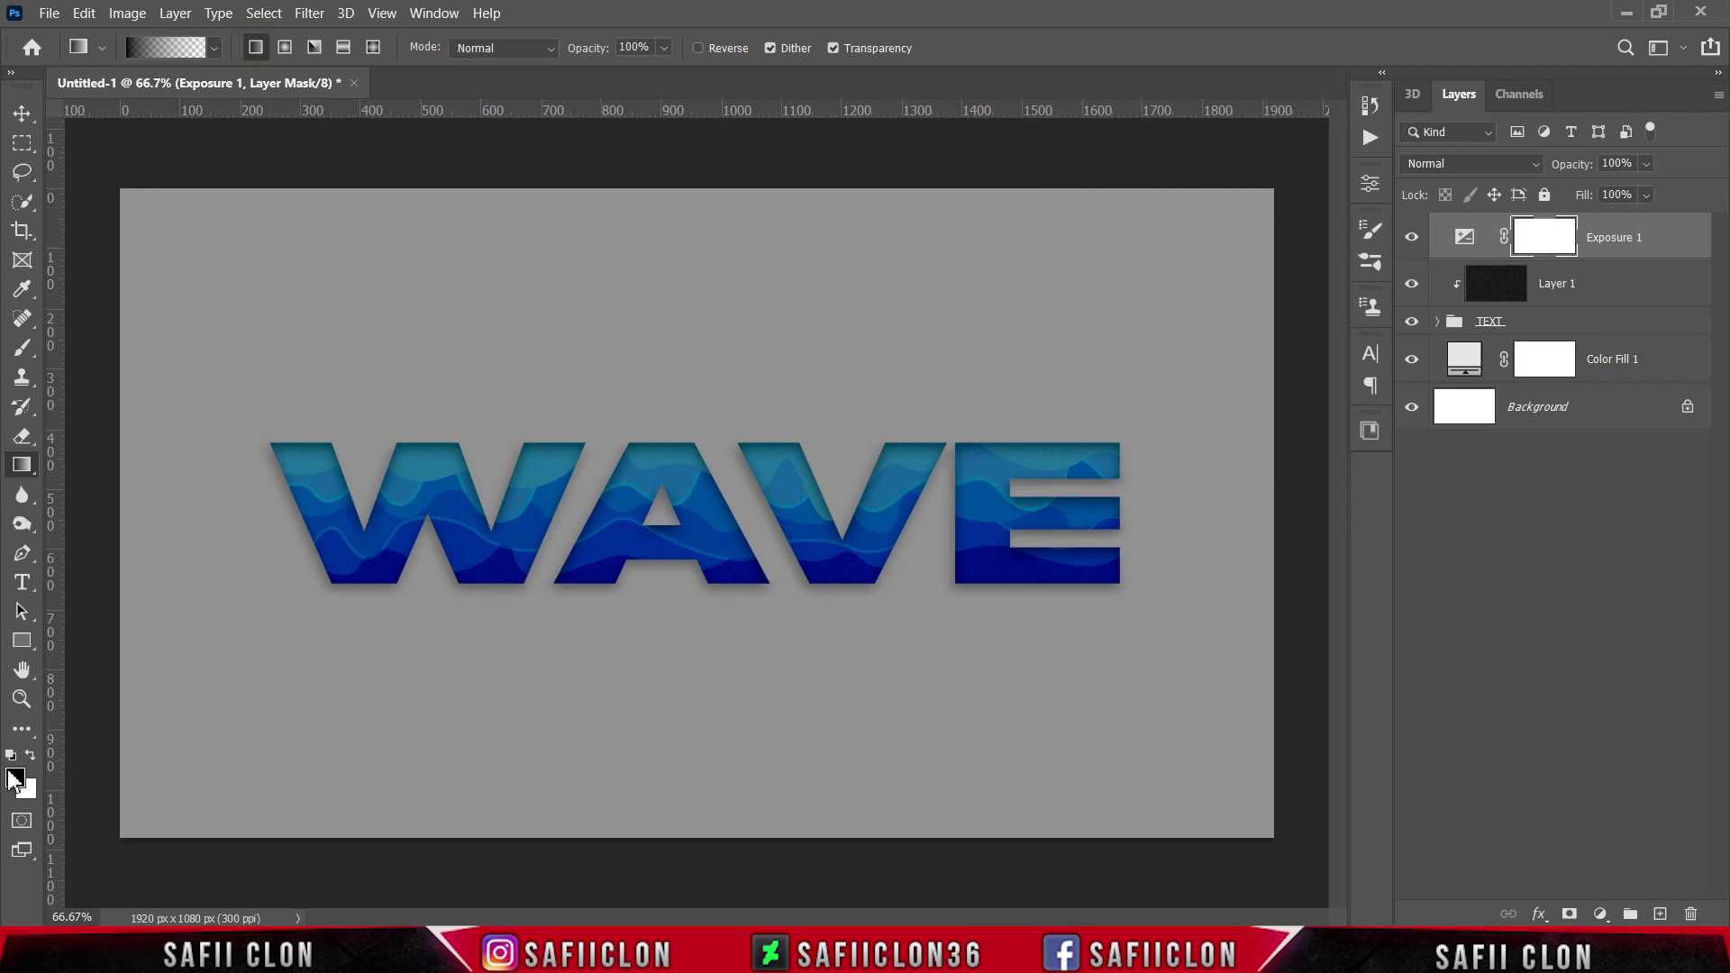
pyautogui.hotkey('ctrl', '-')
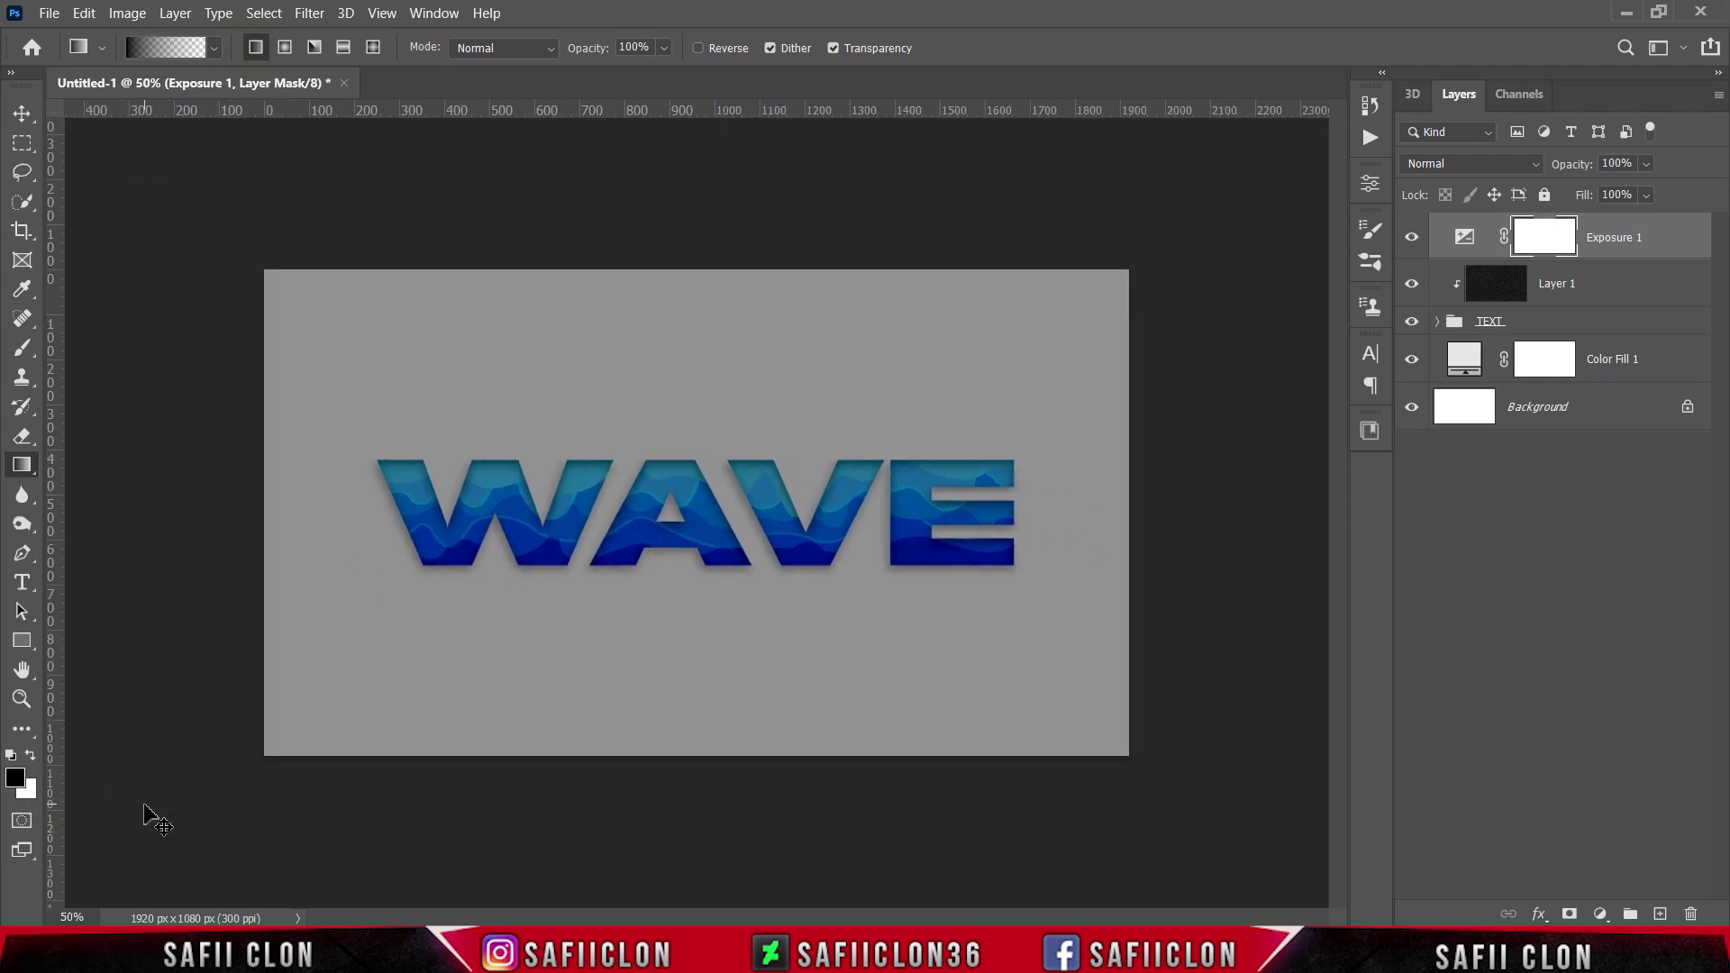
pyautogui.moveTo(181, 824); pyautogui.dragTo(736, 414)
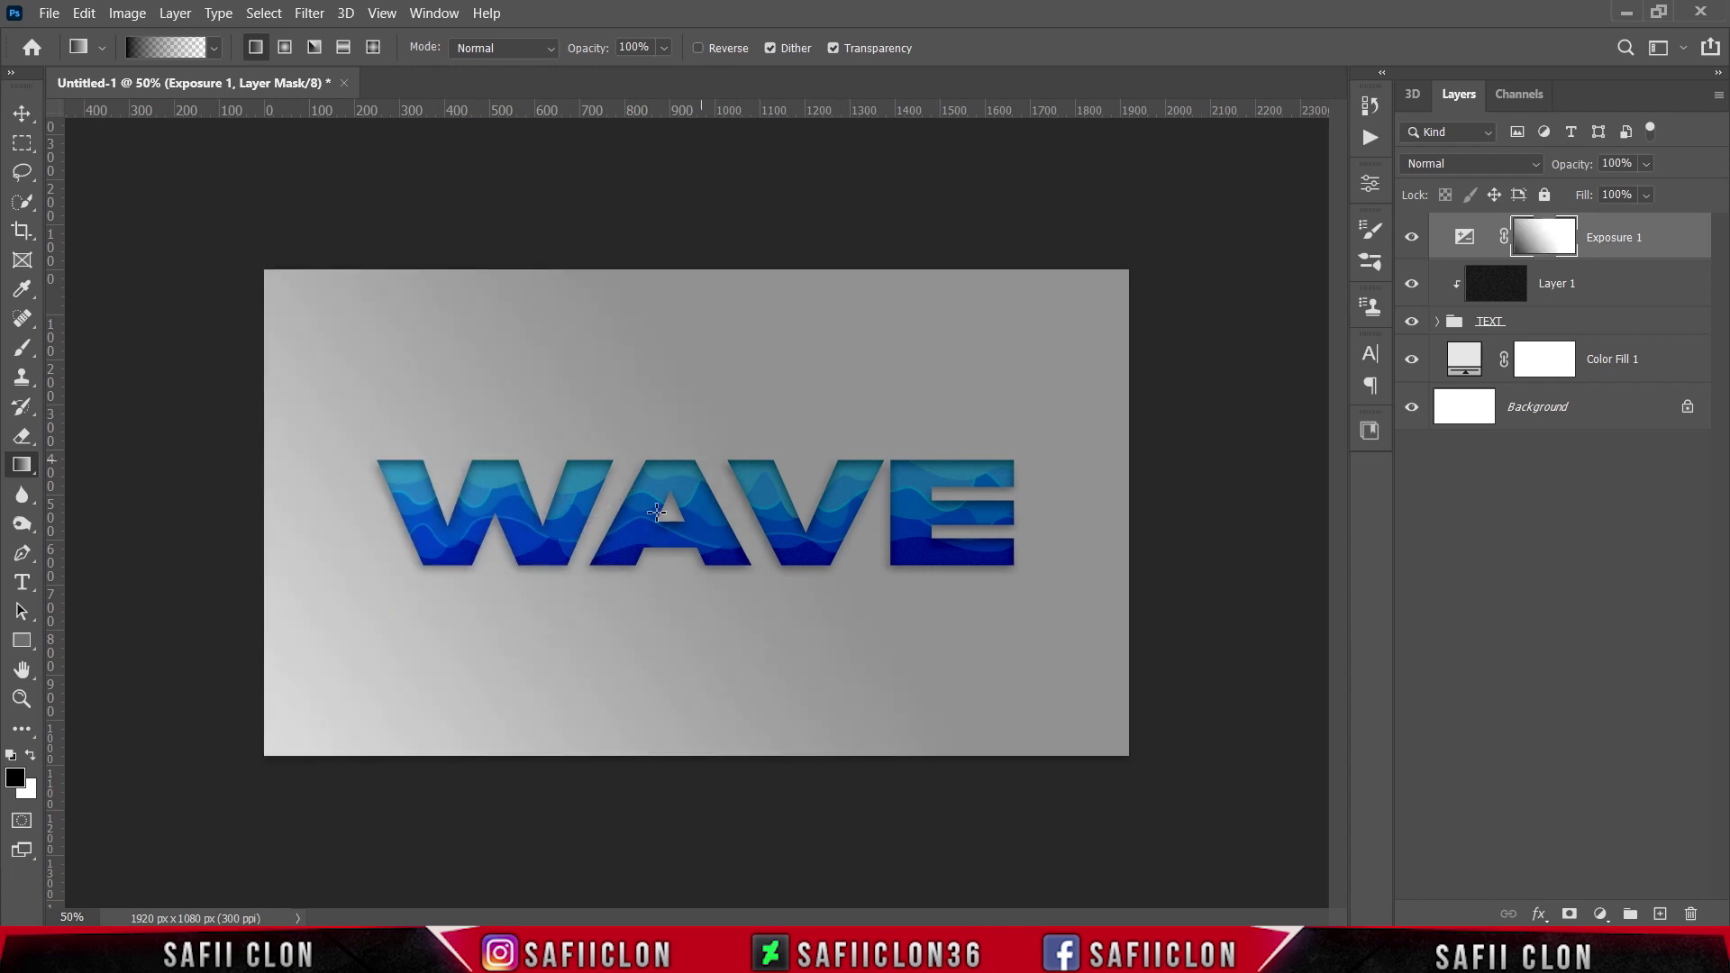
pyautogui.moveTo(160, 840); pyautogui.dragTo(937, 328)
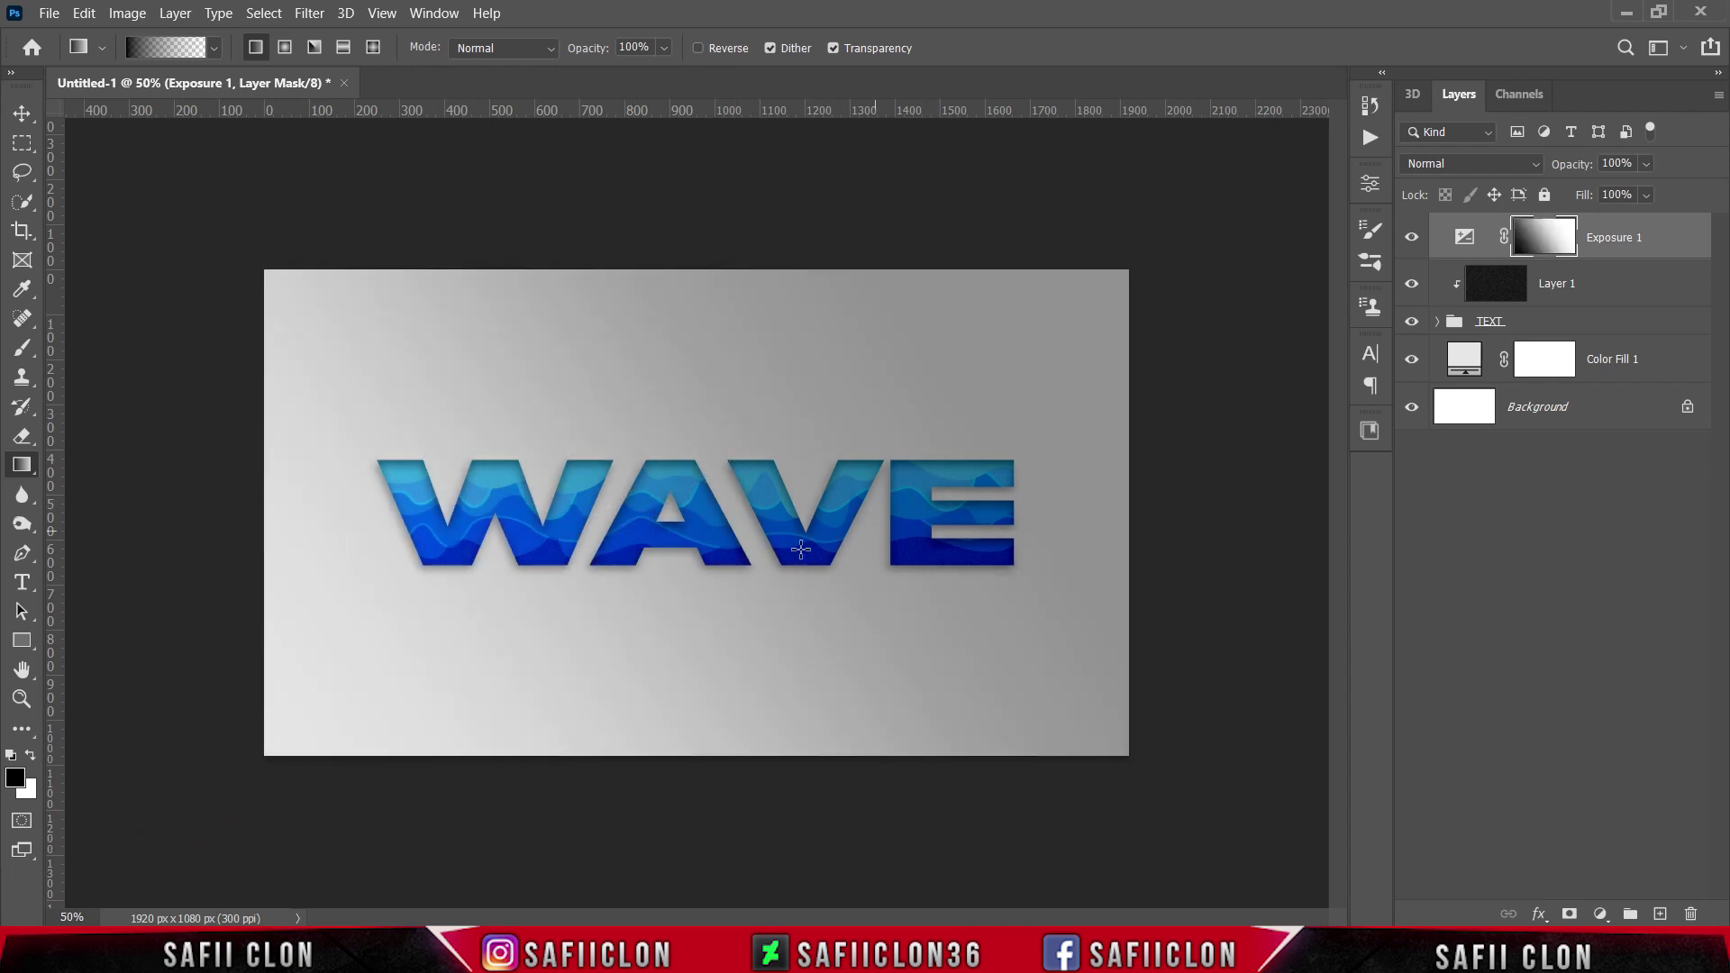
# Unlink the Exposure layer's mask and scale it up to about 143% from the canvas's lower-left corner
pyautogui.click(1503, 238)
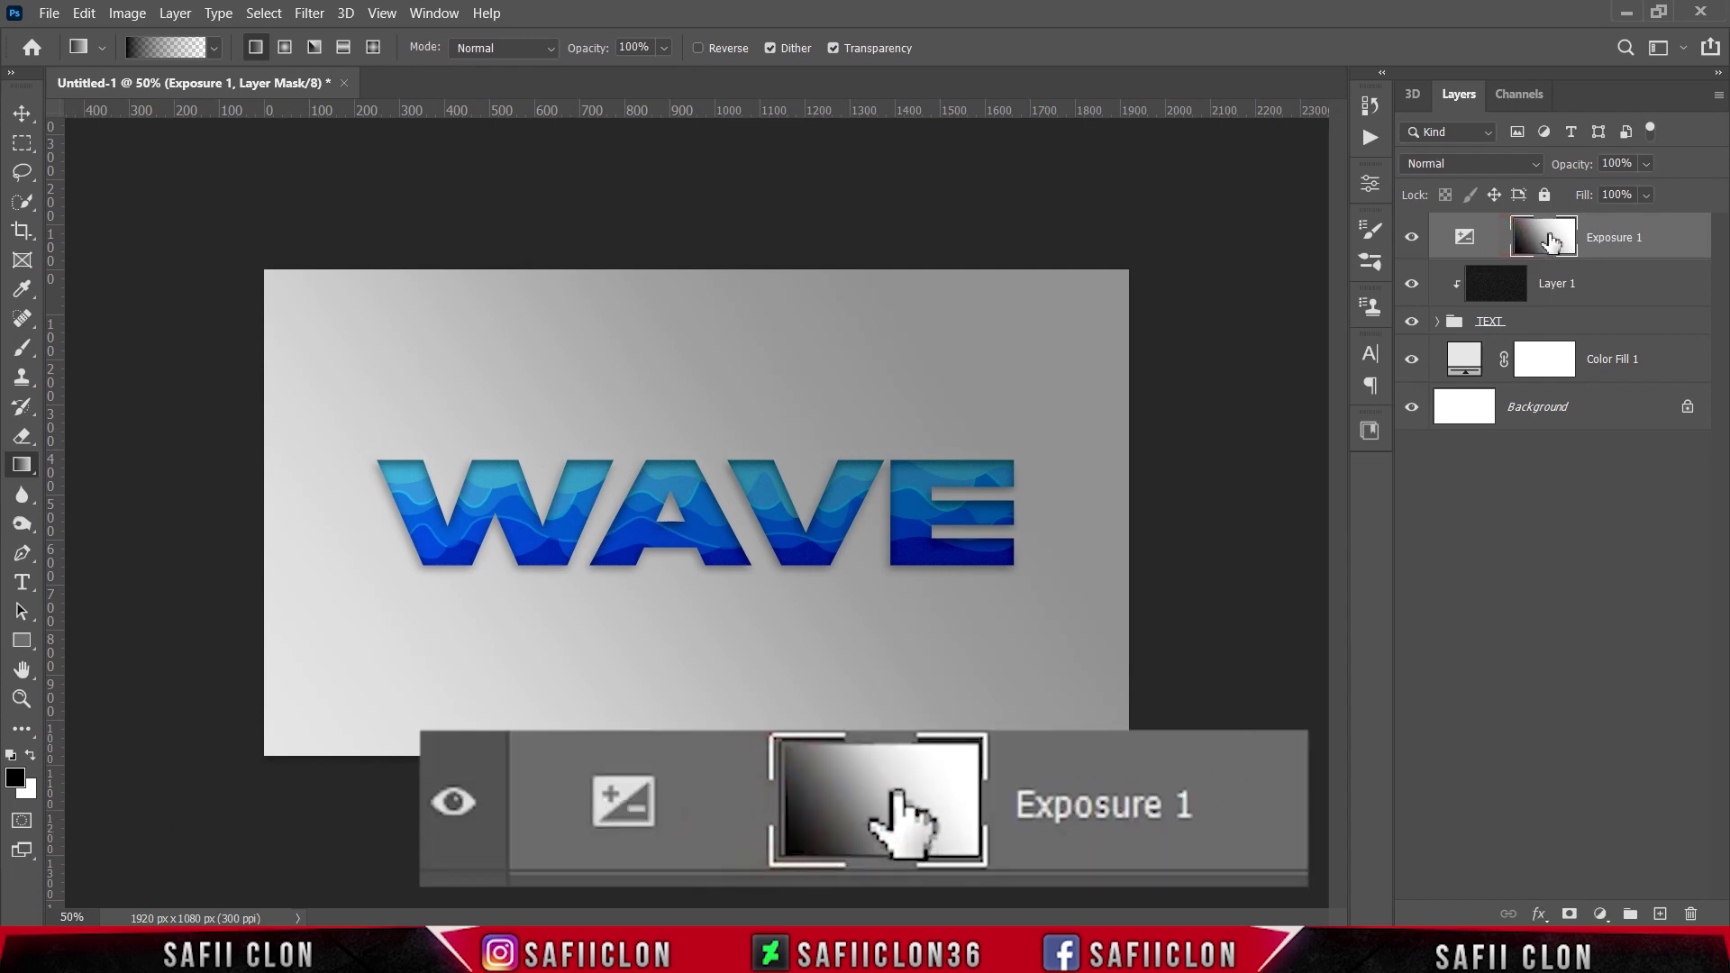
pyautogui.click(1550, 240)
pyautogui.hotkey('ctrl', 't')
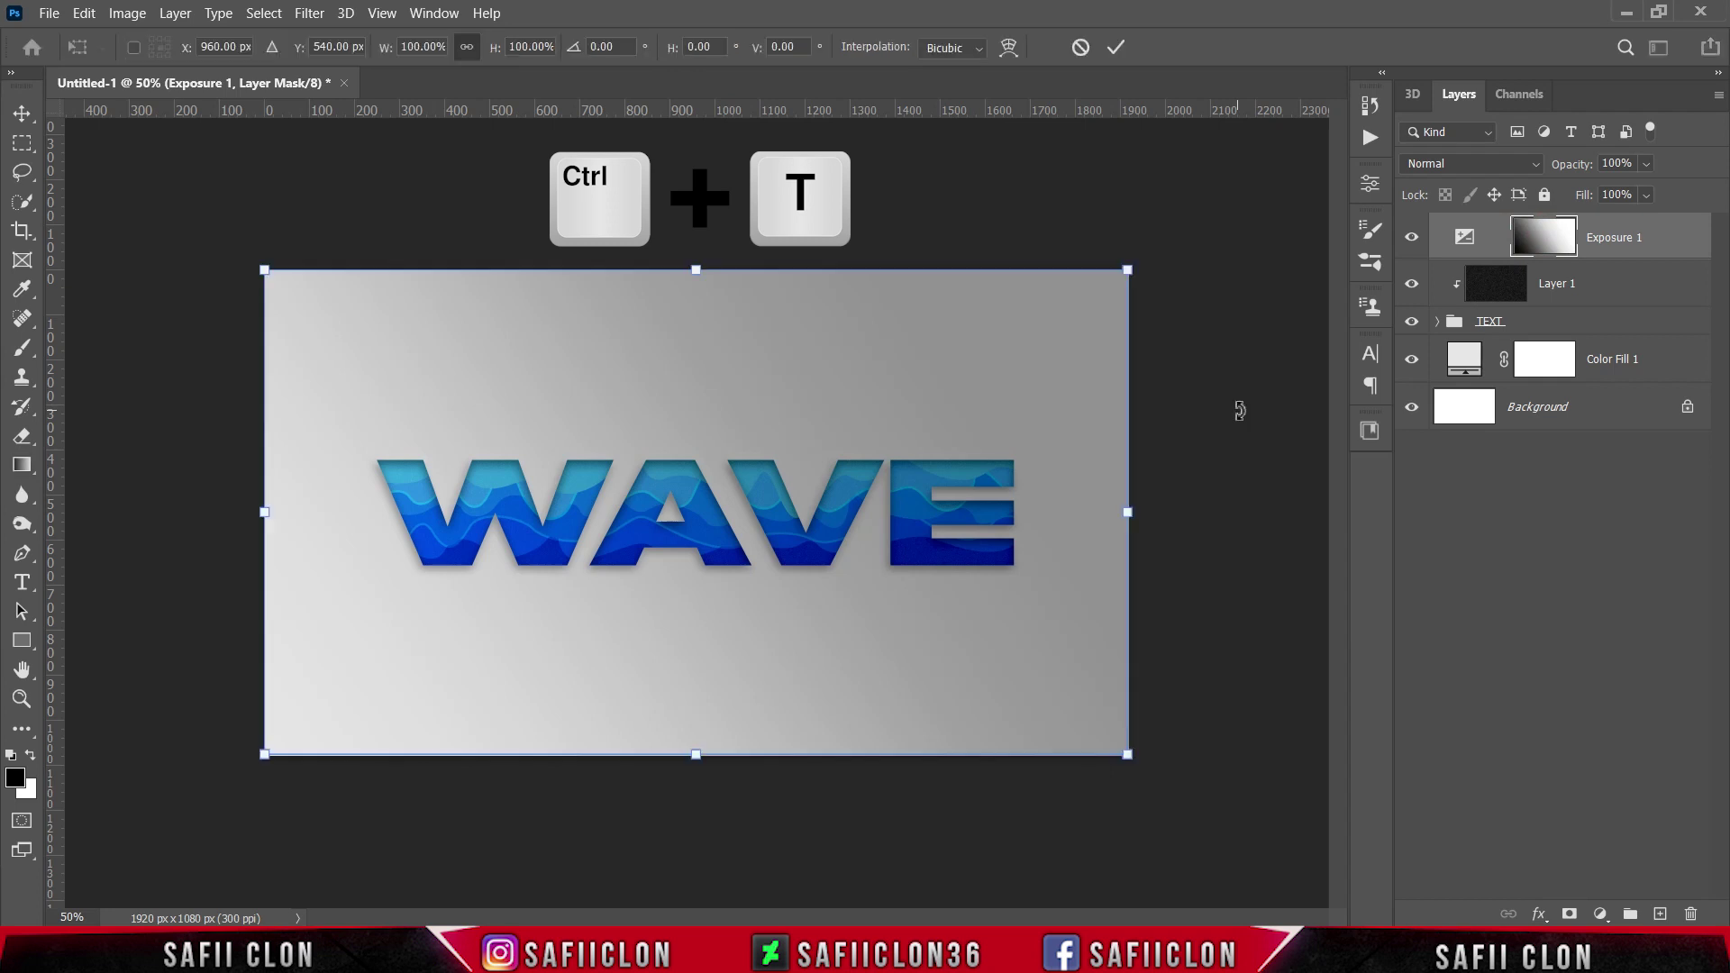
pyautogui.moveTo(1127, 273); pyautogui.dragTo(1408, 117)
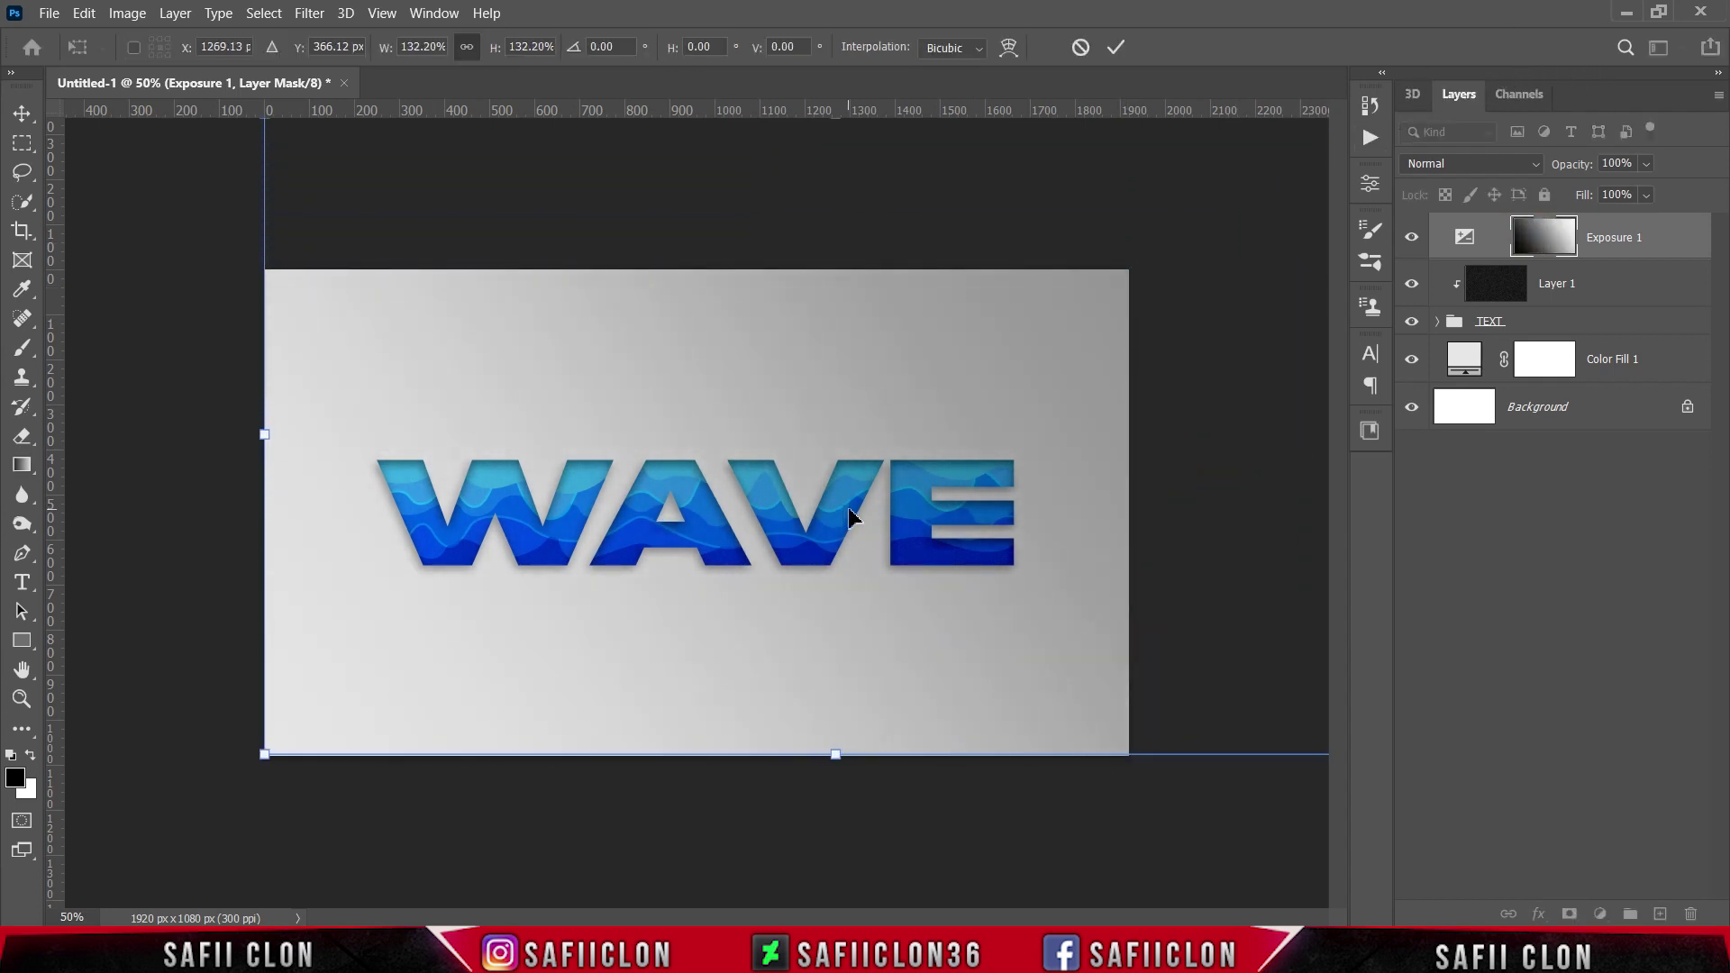
pyautogui.hotkey('ctrl', '-')
pyautogui.moveTo(1177, 259); pyautogui.dragTo(1273, 192)
pyautogui.moveTo(1332, 153); pyautogui.dragTo(1234, 210)
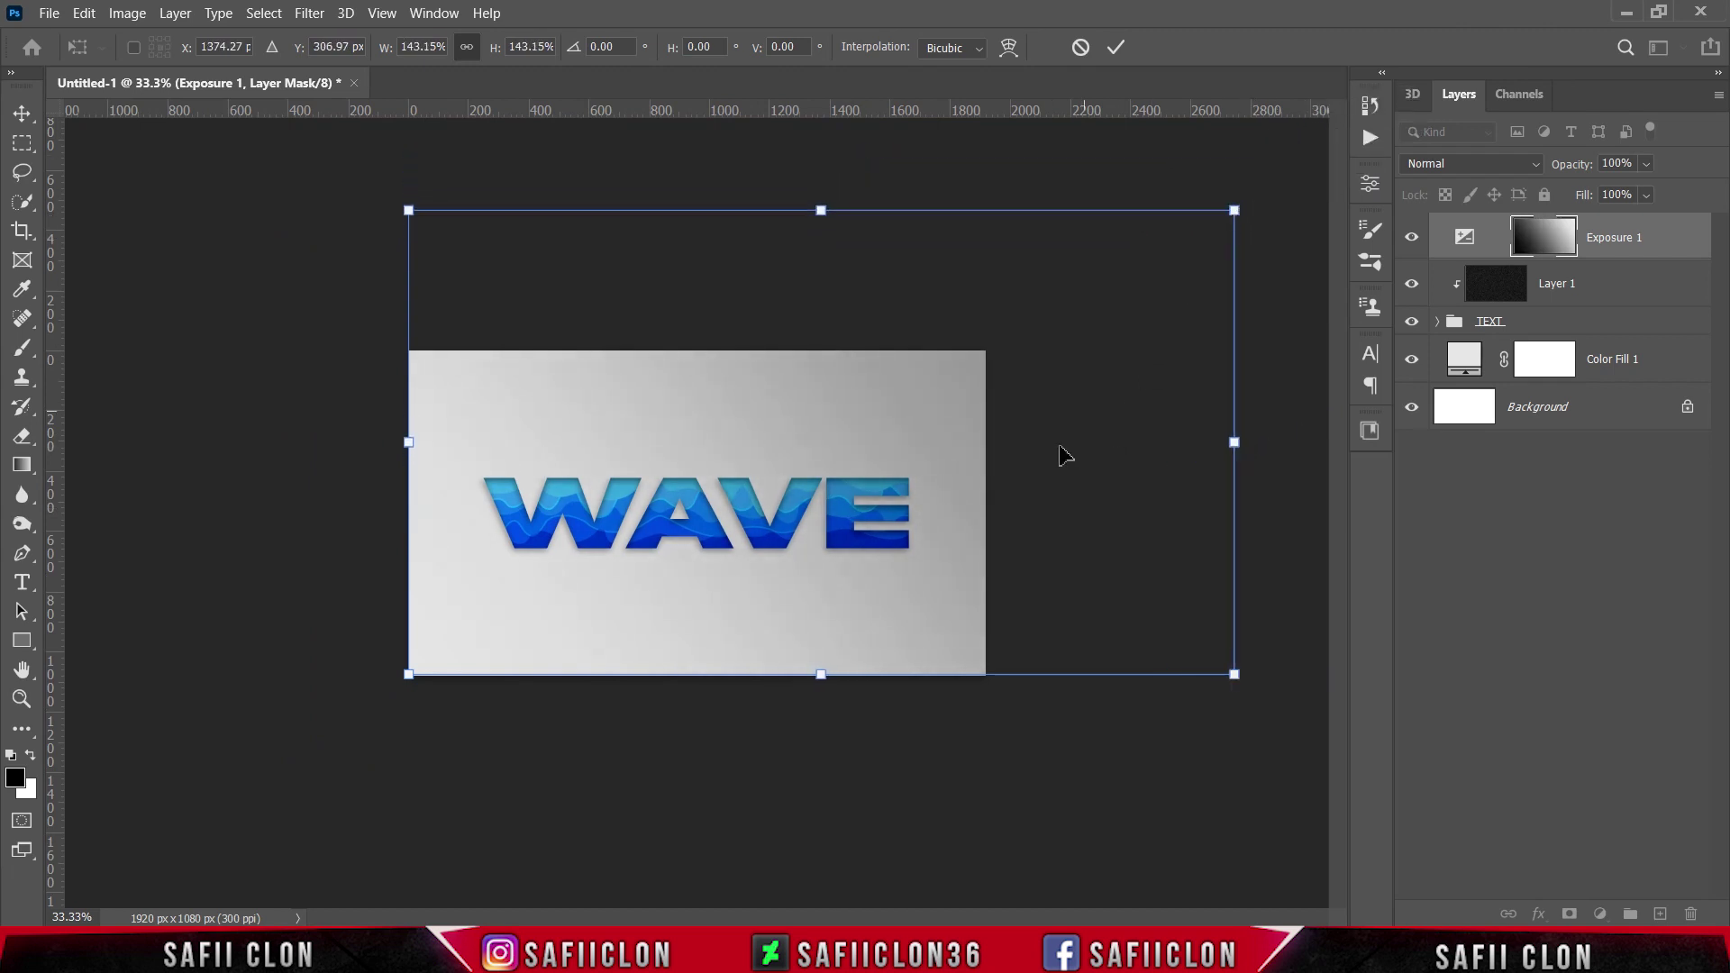
pyautogui.click(1116, 47)
pyautogui.hotkey('ctrl', '+')
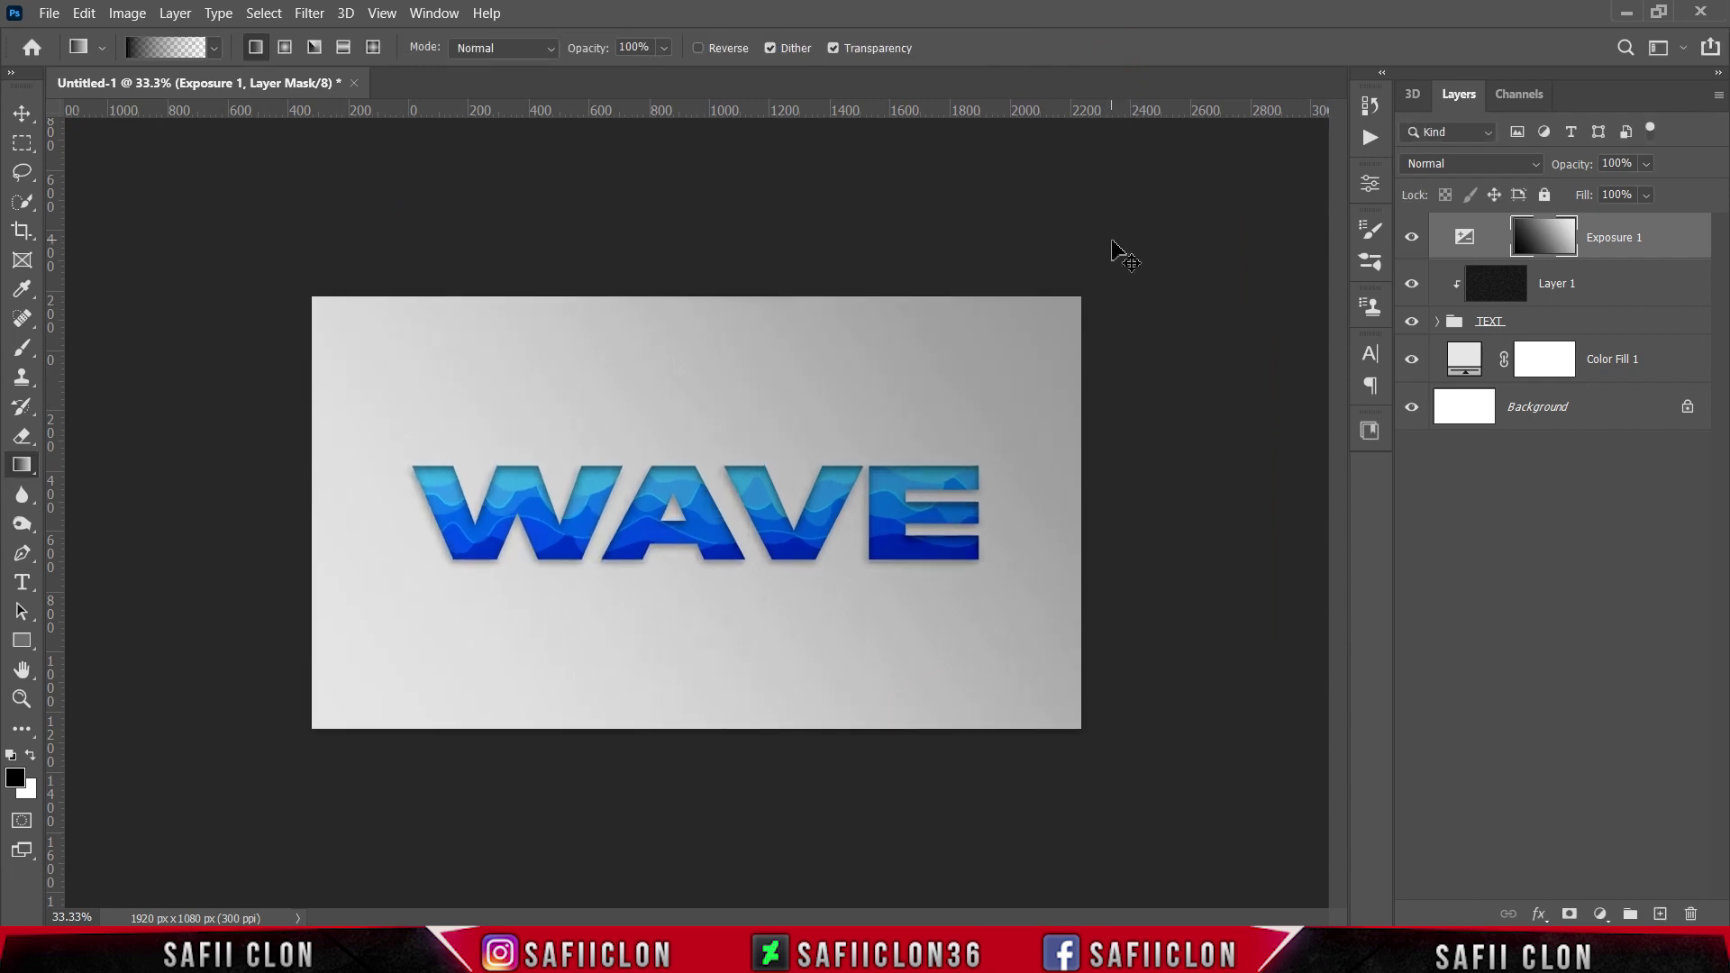
# Reduce the Exposure adjustment layer's fill to 47%, toggling its visibility to judge the darkening
pyautogui.click(1647, 194)
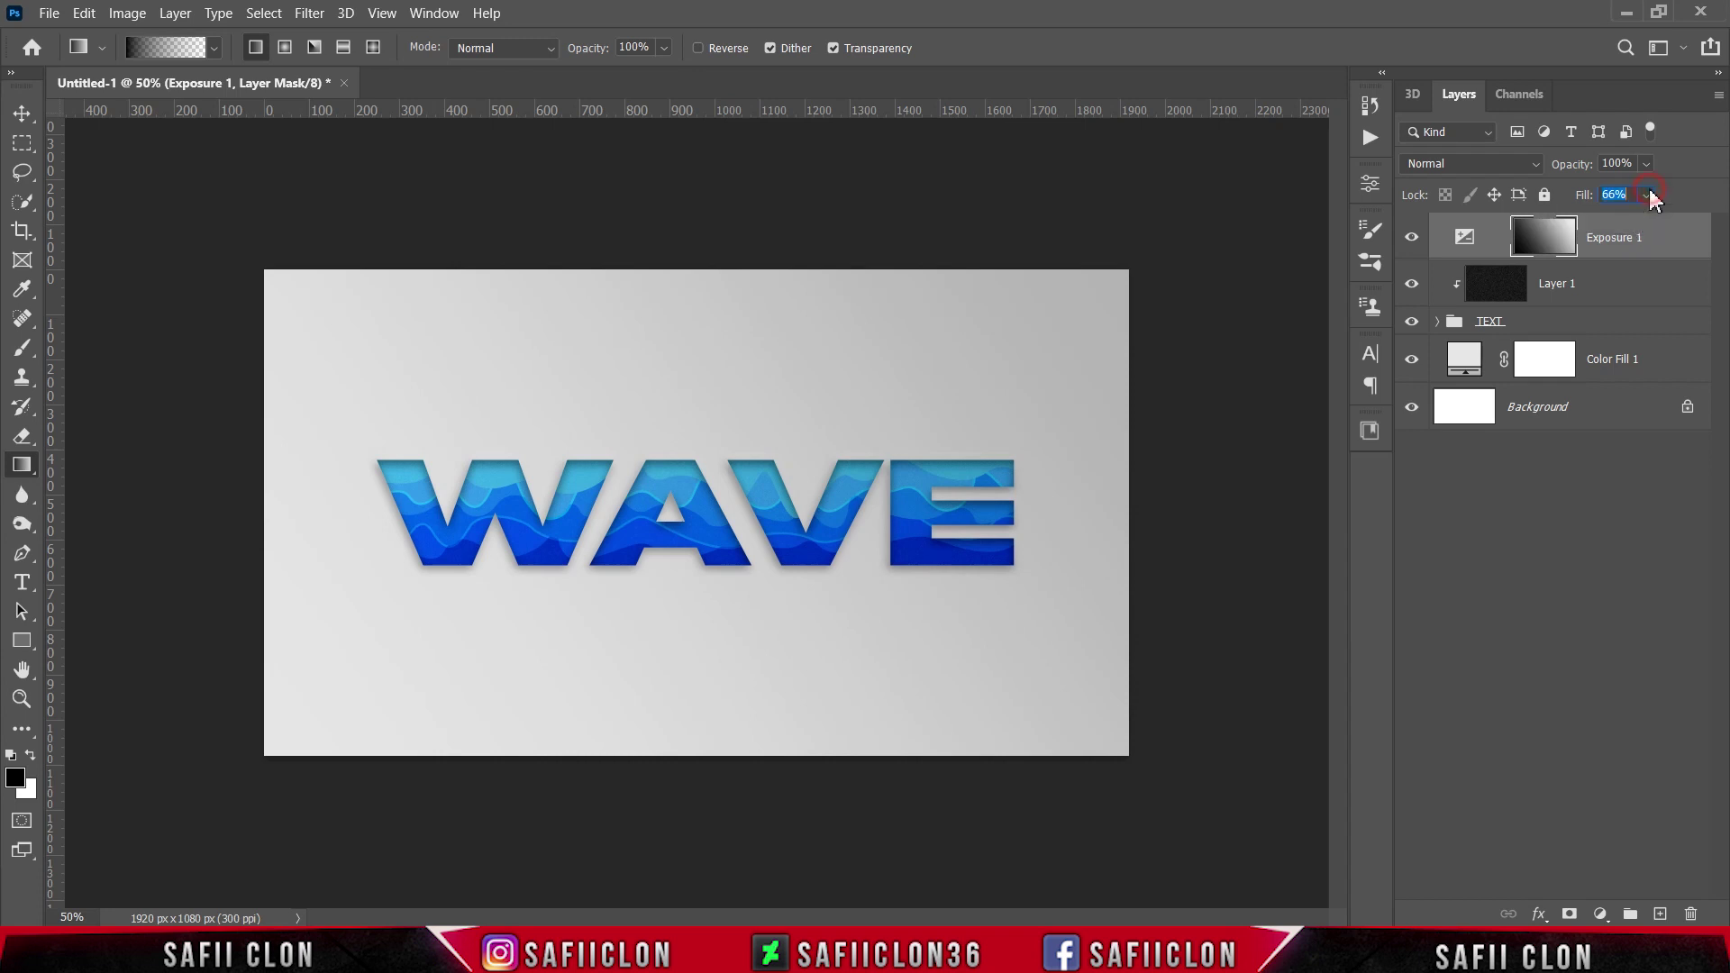
pyautogui.click(1412, 239)
pyautogui.click(1411, 238)
pyautogui.click(1411, 239)
pyautogui.click(1411, 239)
pyautogui.click(1646, 195)
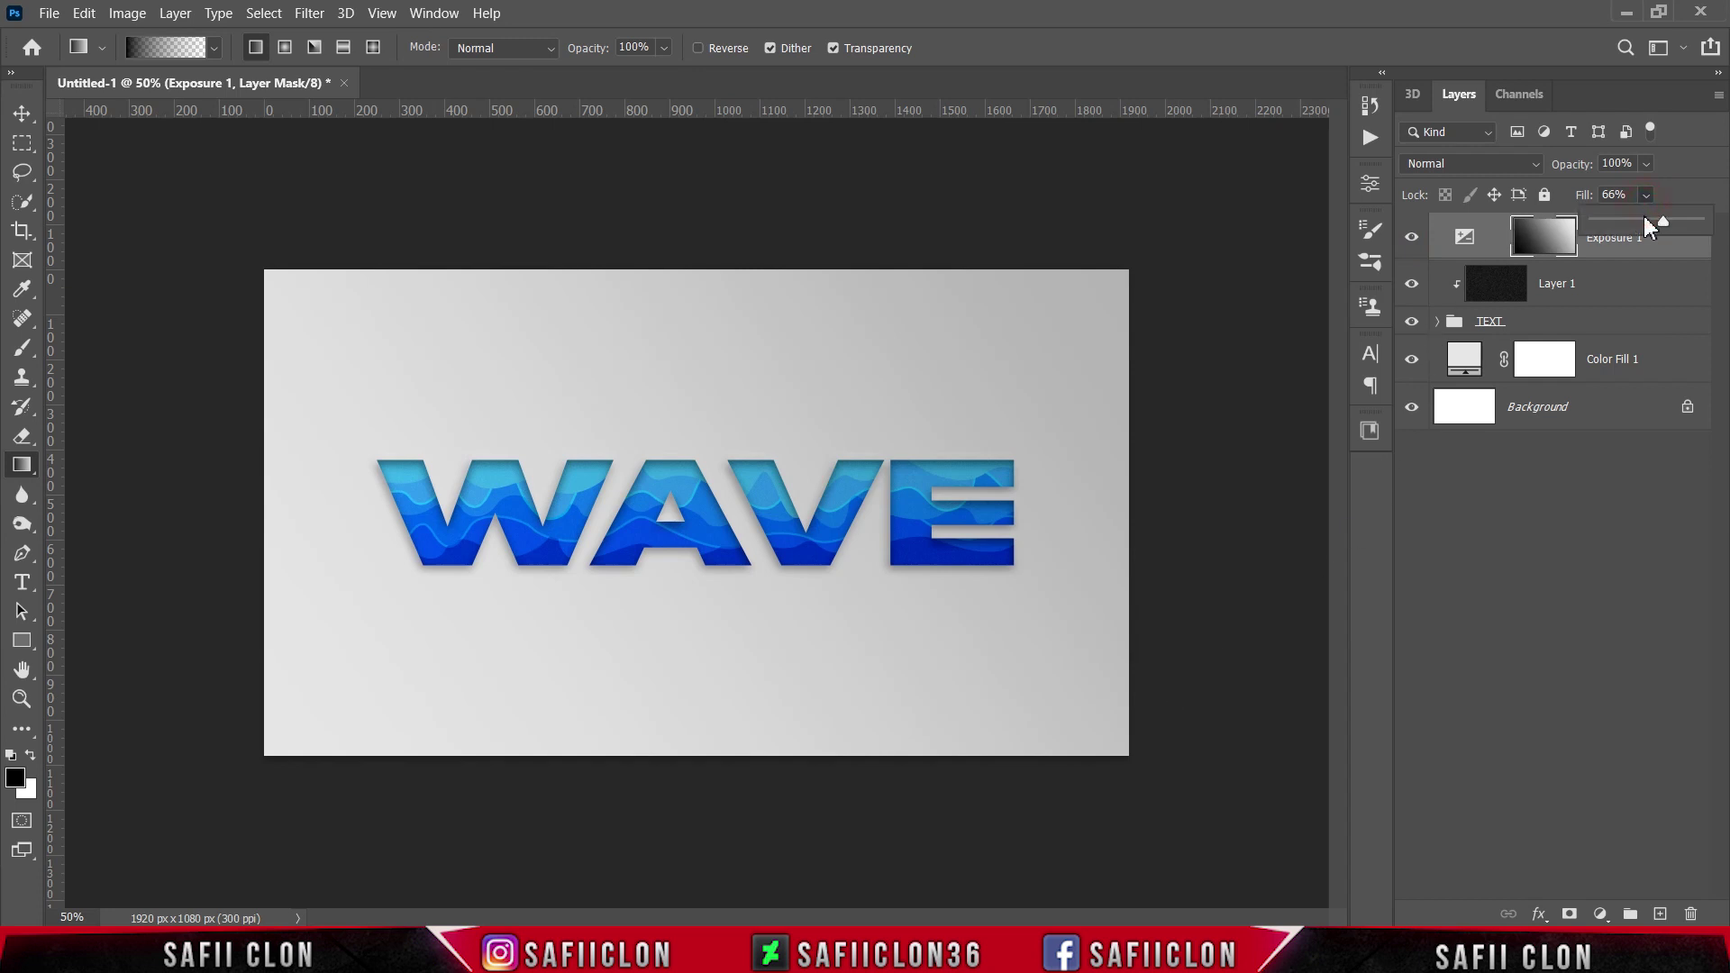
pyautogui.moveTo(1664, 220); pyautogui.dragTo(1644, 223)
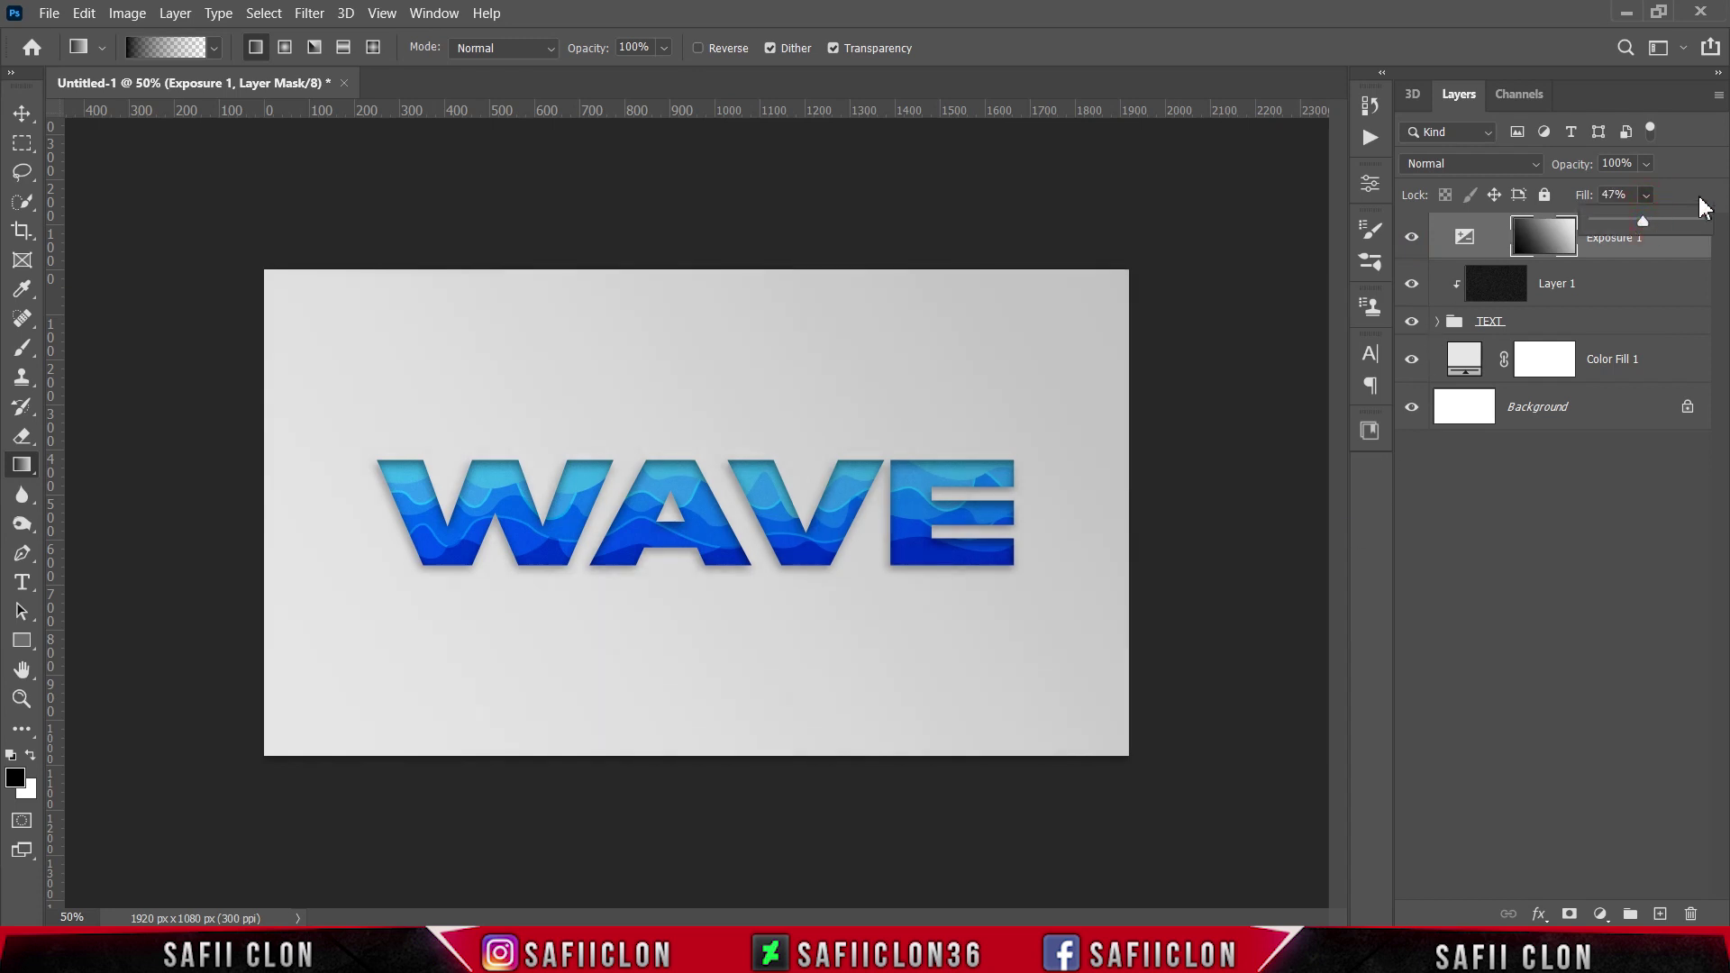
# Compare the artwork with the Exposure adjustment hidden and shown, and with the noise layer hidden
pyautogui.click(1412, 238)
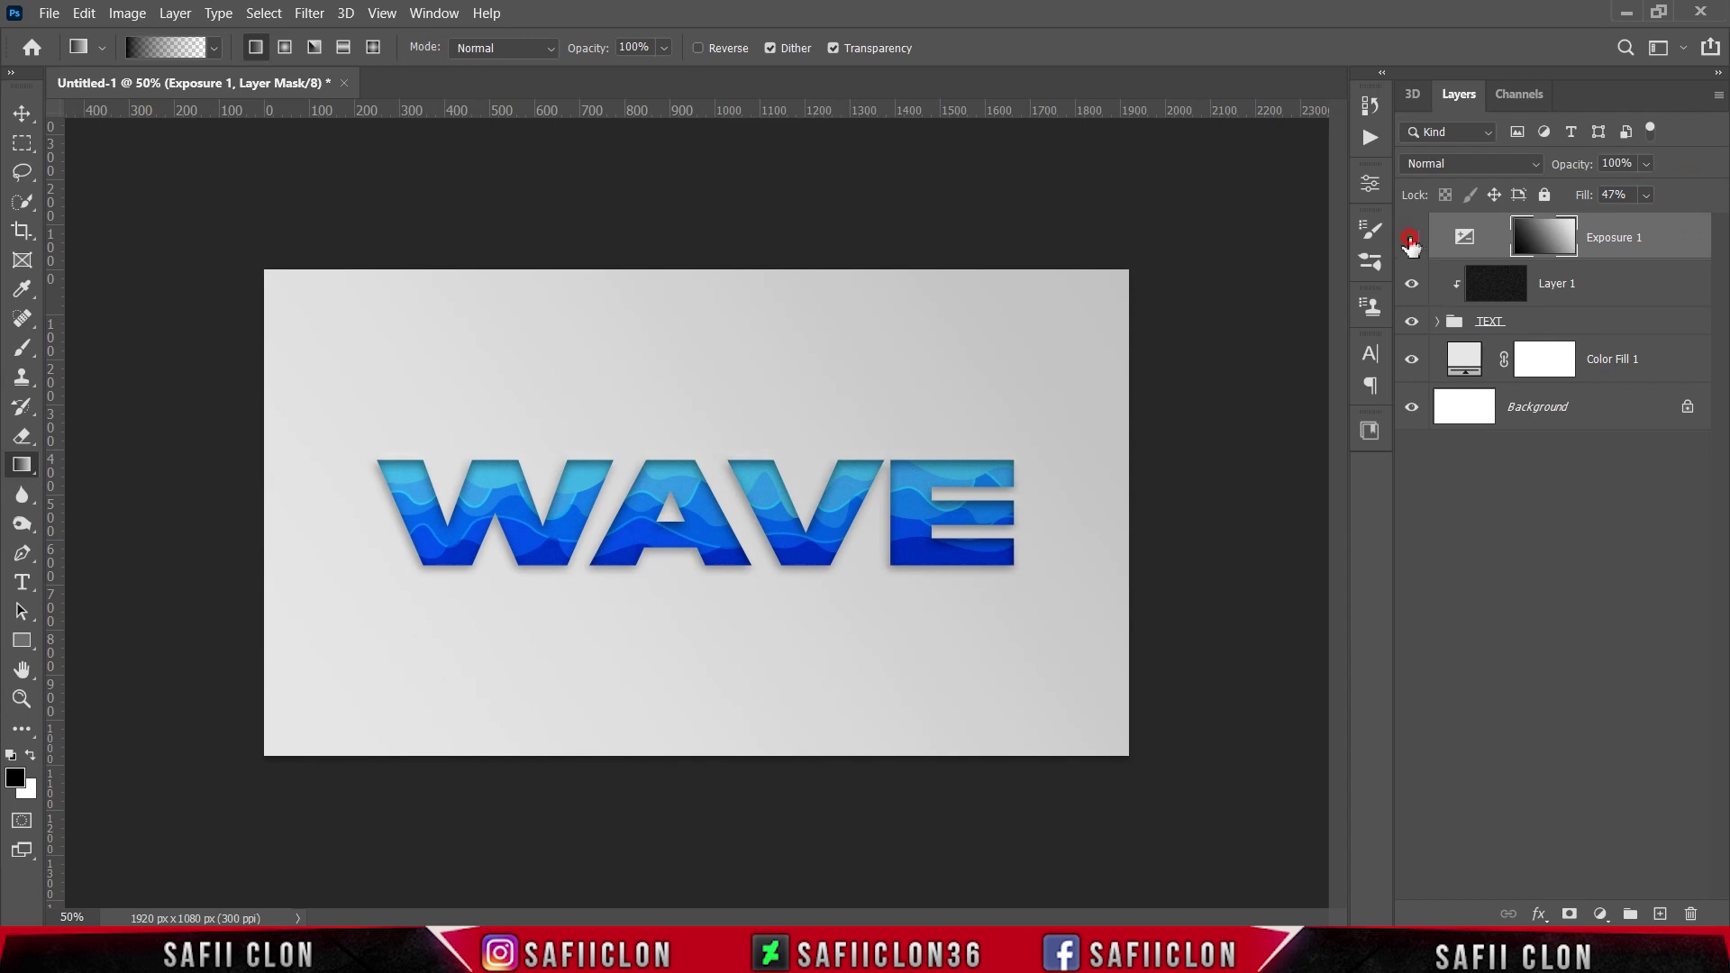
pyautogui.click(1411, 239)
pyautogui.click(1412, 285)
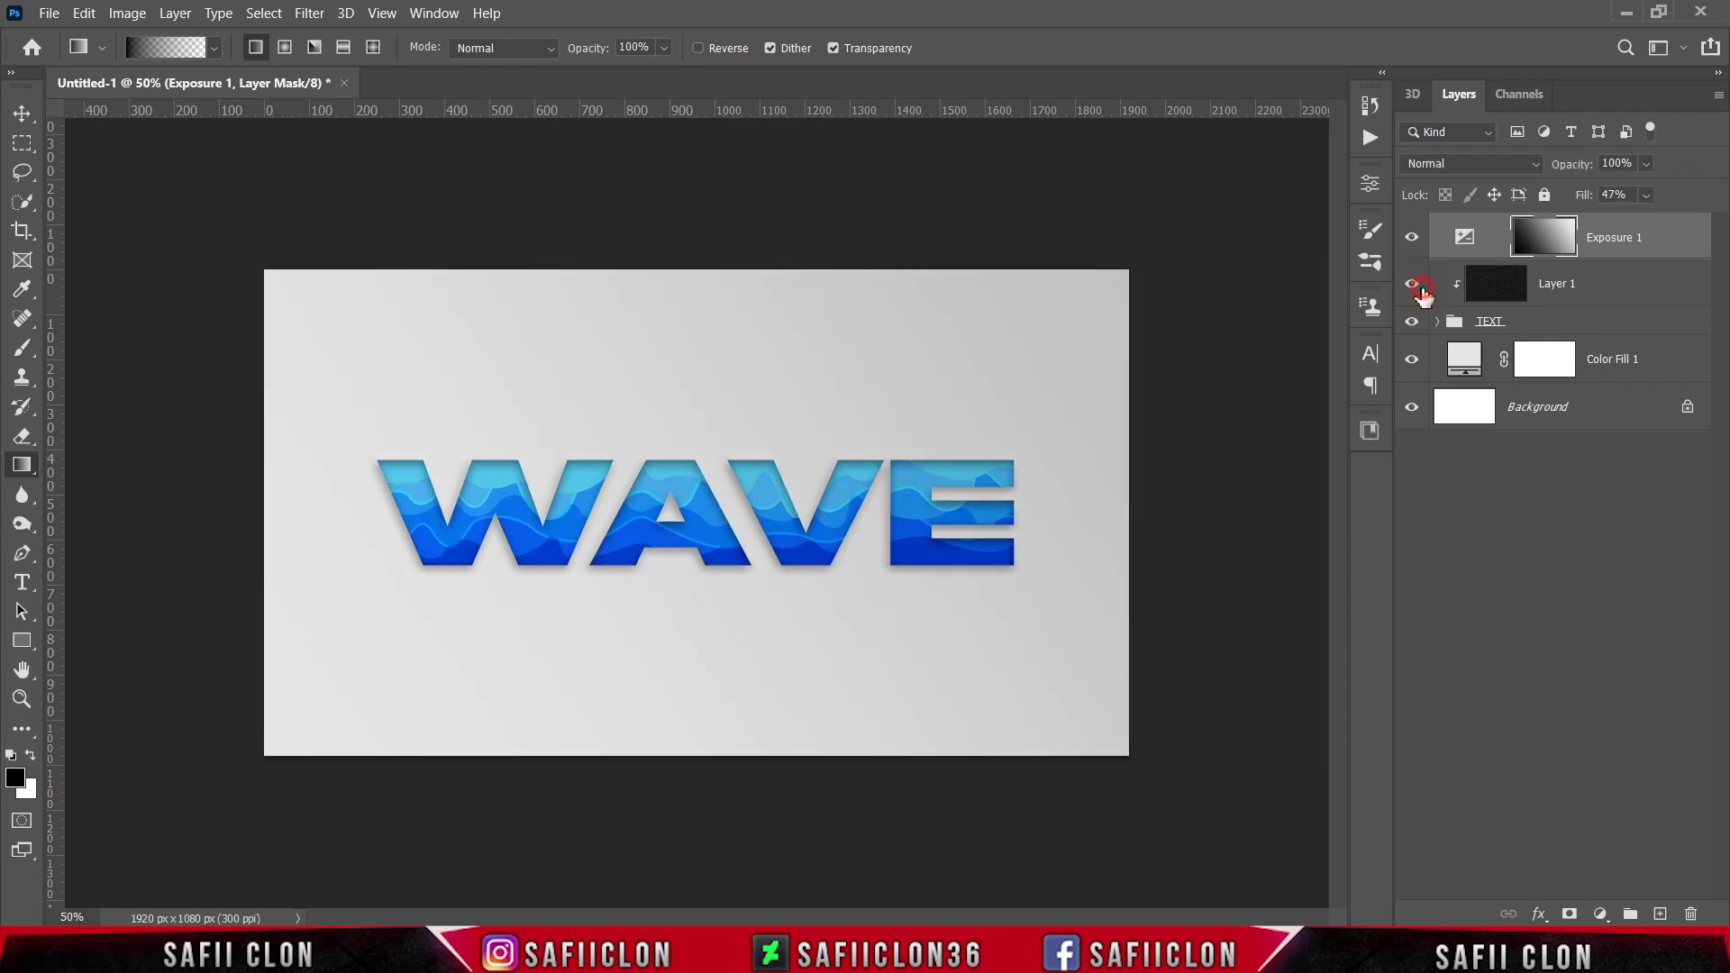